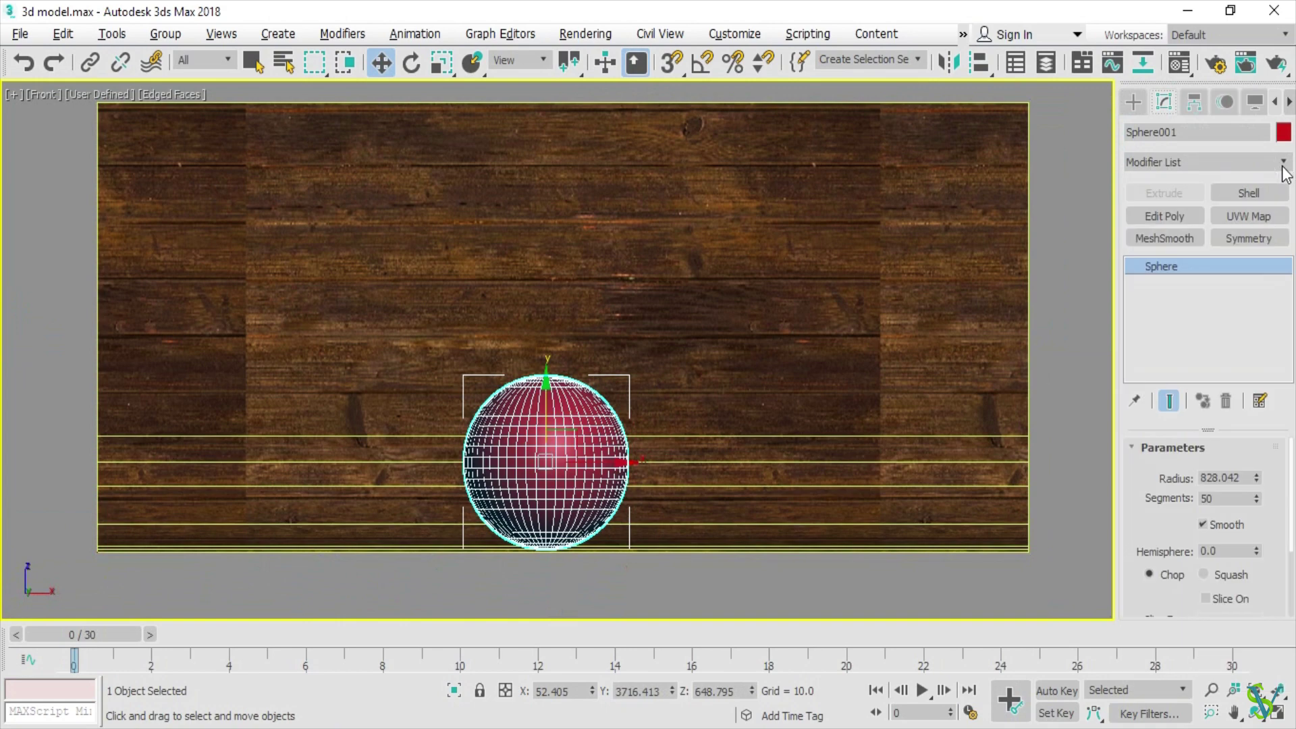
Add a MeshSmooth modifier and an FFD 4x4x4 modifier to the sphere
click(1172, 235)
click(1284, 164)
click(1285, 170)
click(1285, 172)
scroll(1203, 203, down, 5)
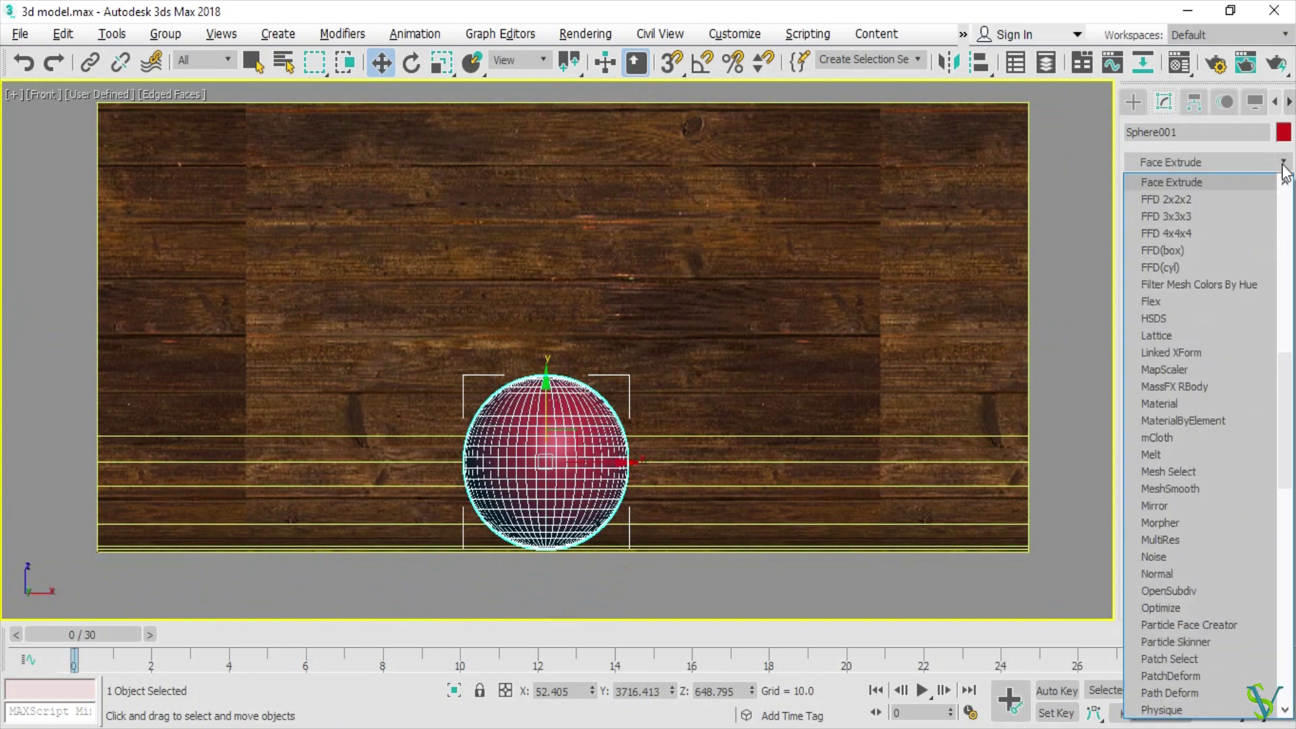
click(1203, 227)
key(alt+w)
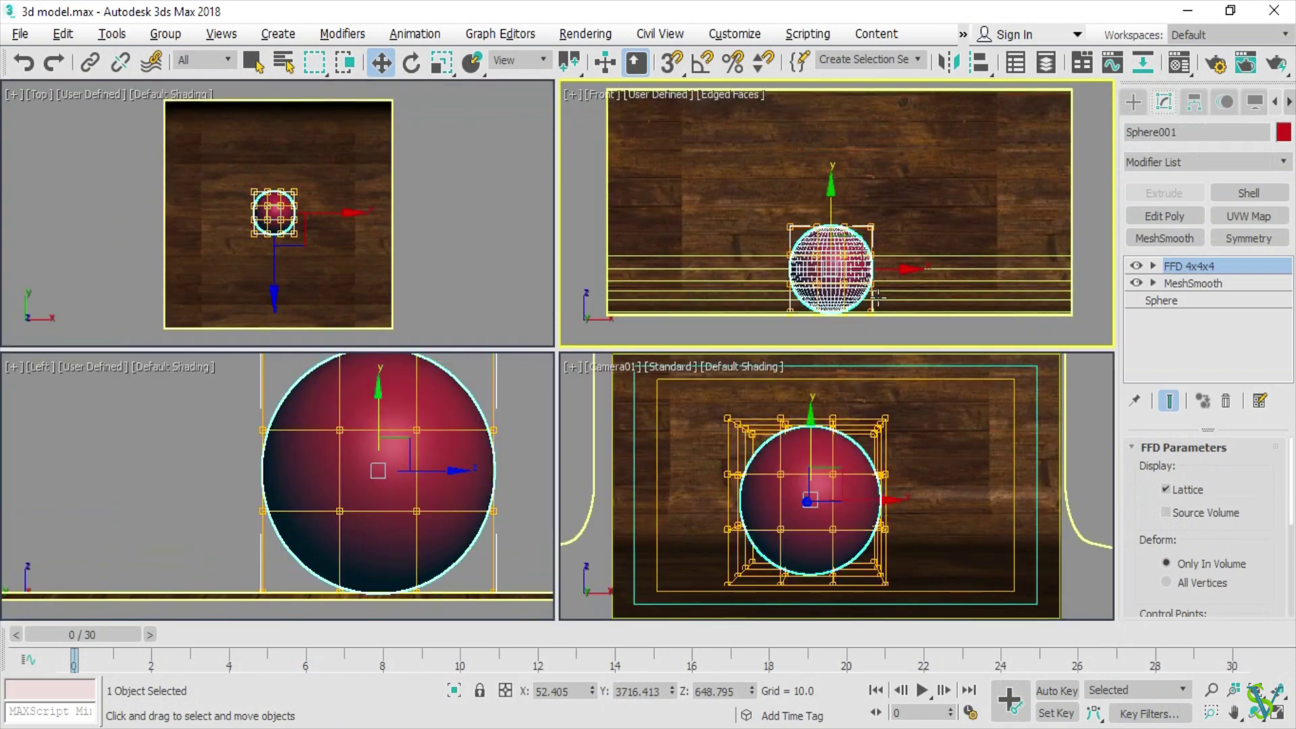
click(923, 184)
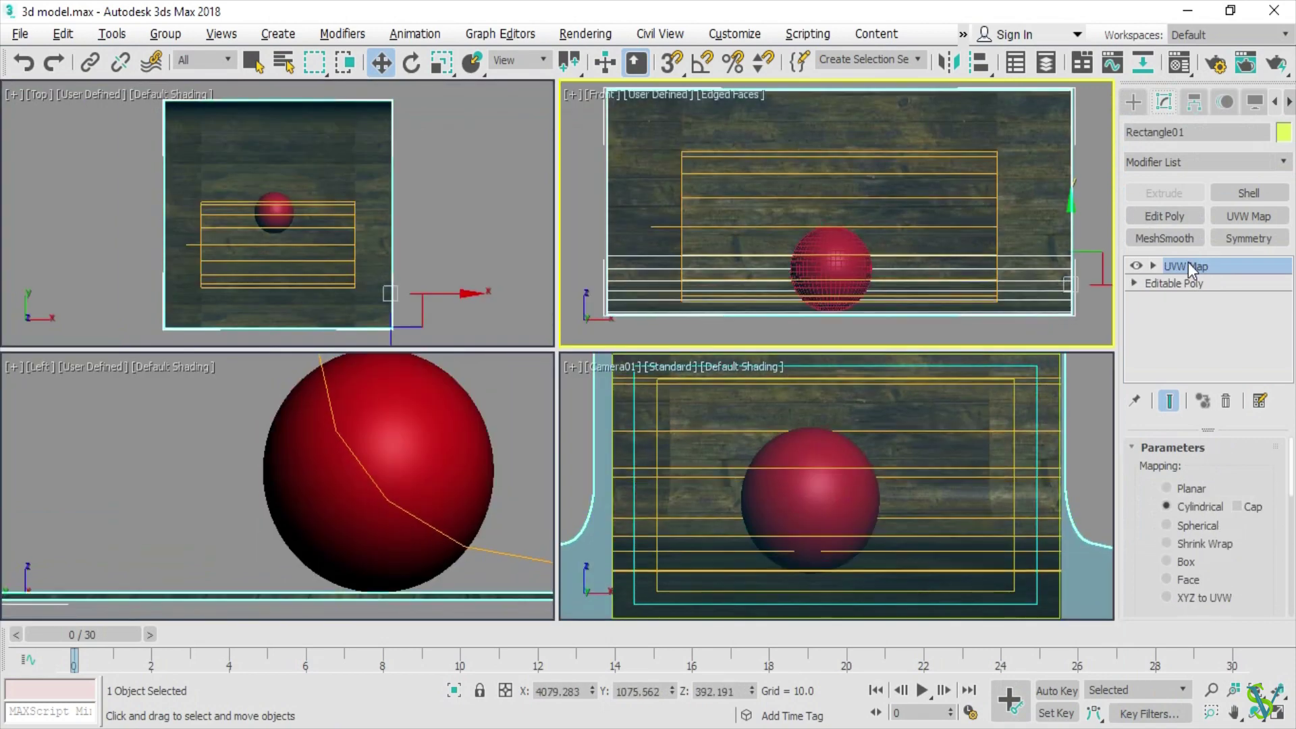
right_click(1188, 262)
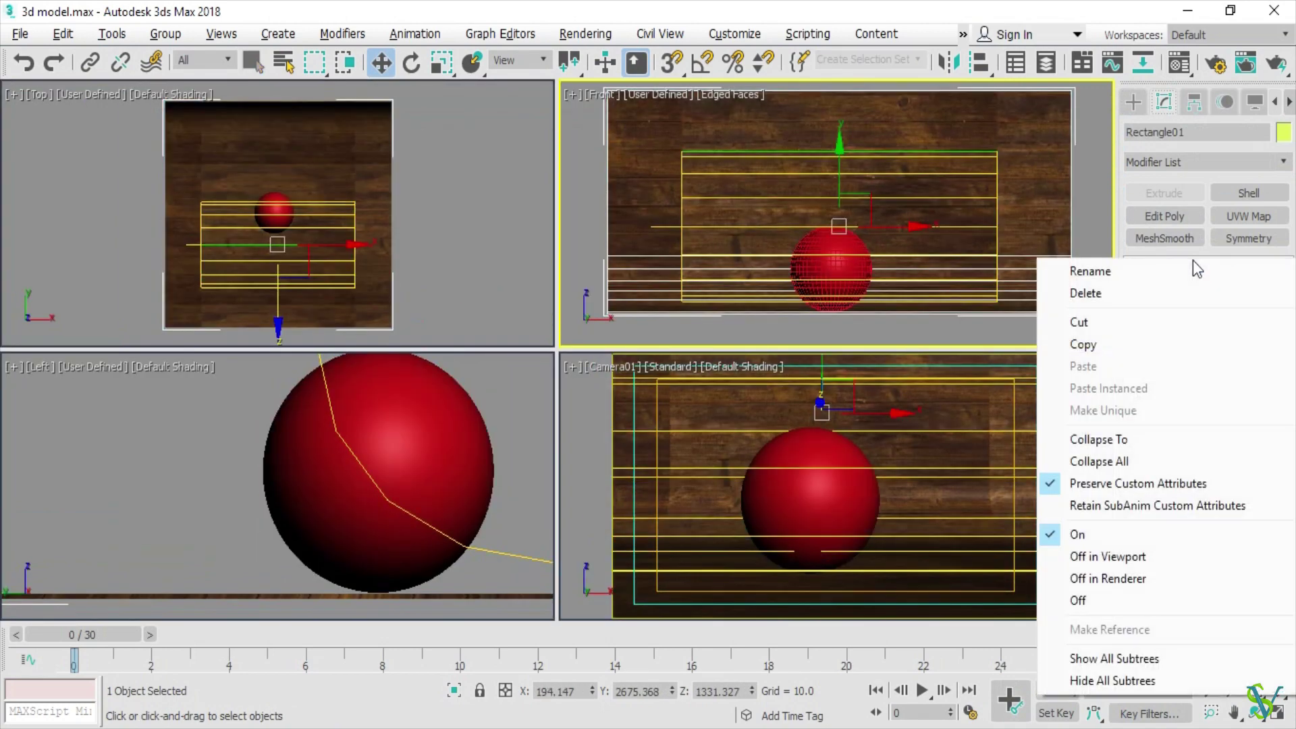
click(911, 240)
key(ctrl+z)
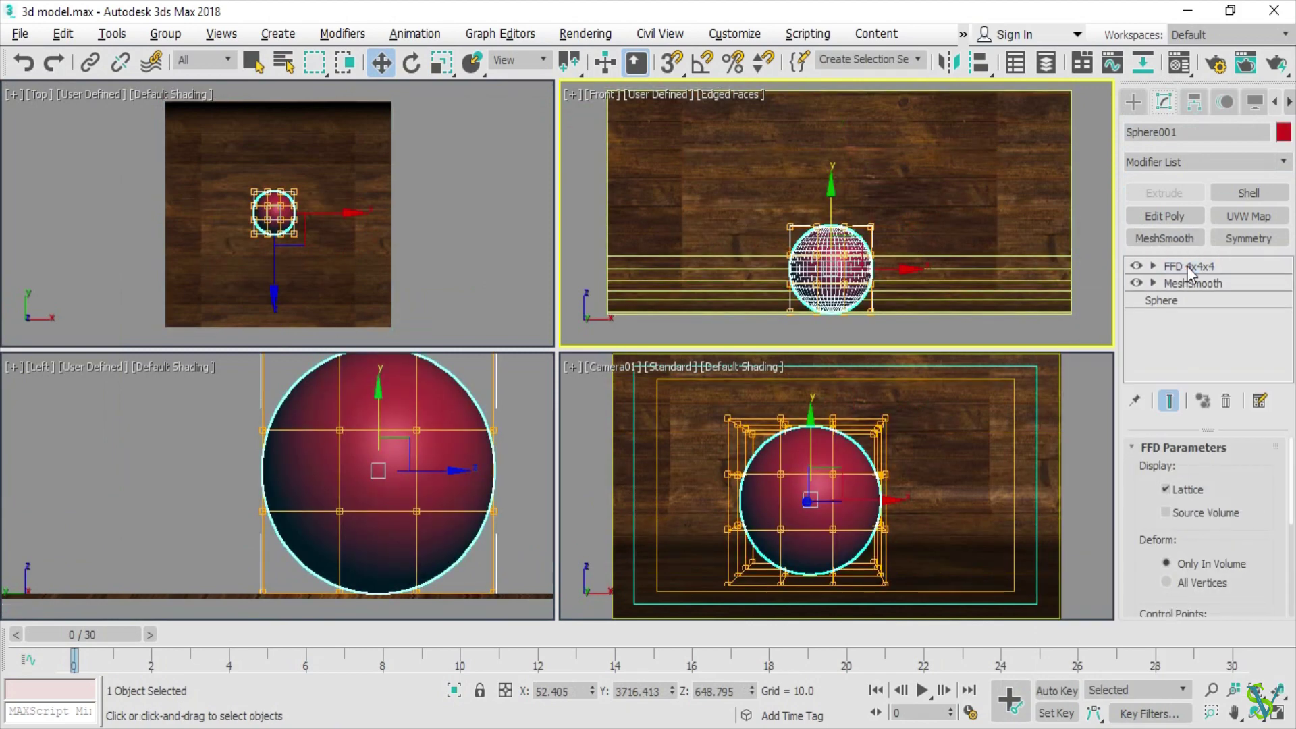
Raise the top row of the sphere's FFD control points to stretch it into an egg shape
key(1)
drag(795, 219, 773, 237)
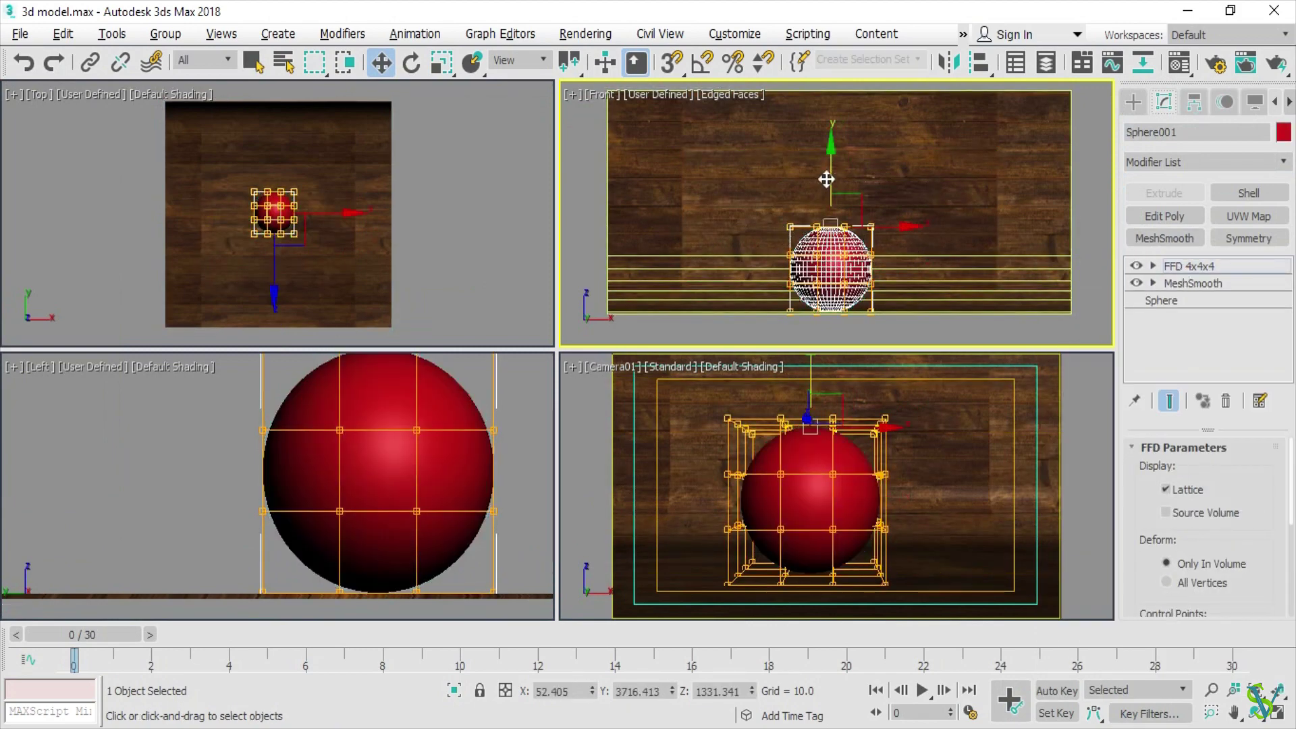
drag(829, 175, 854, 139)
click(1177, 267)
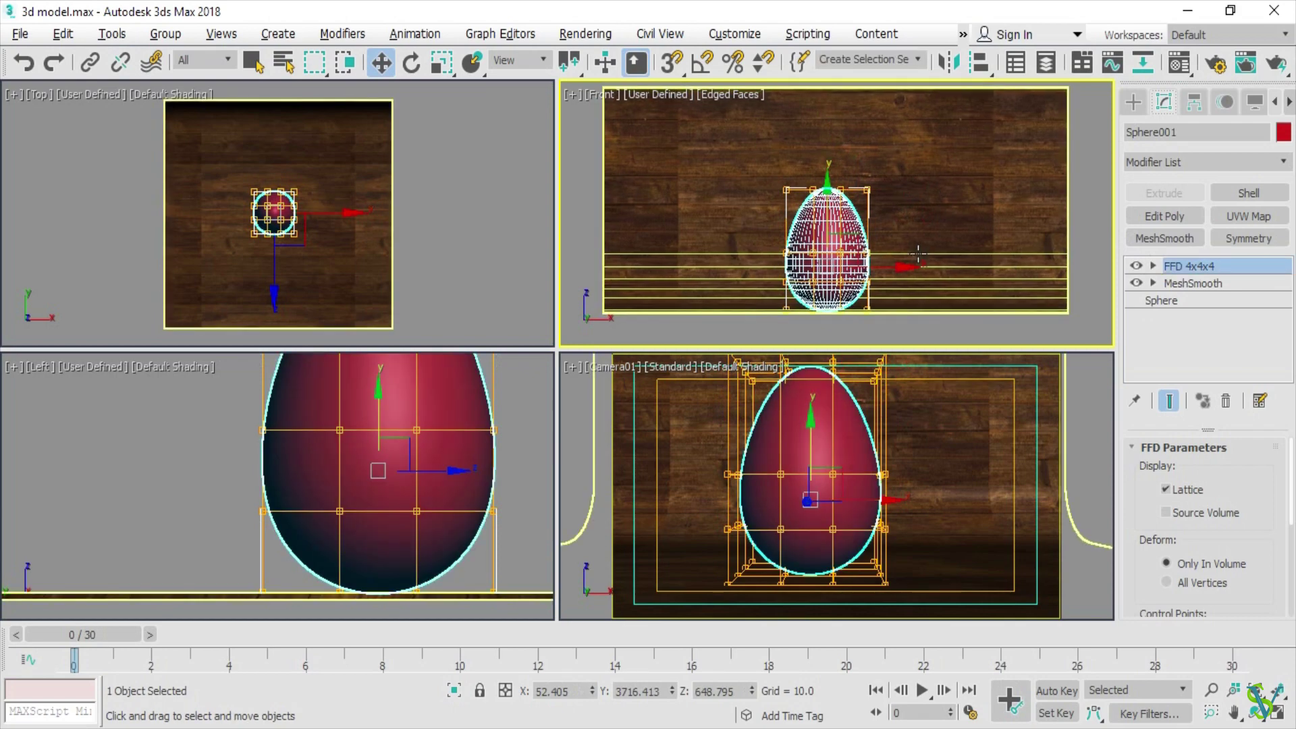
Scale the egg uniformly to about 95% and lower it onto the wooden floor
key(r)
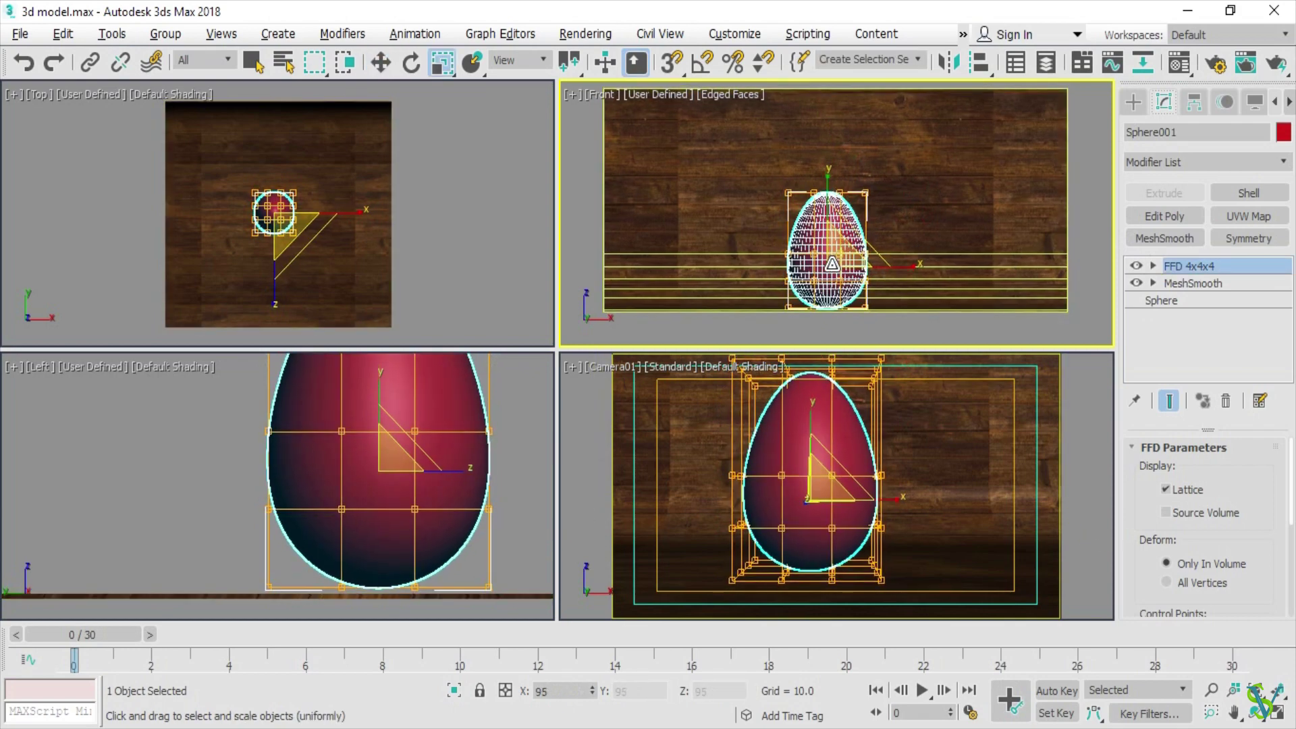
key(w)
click(453, 509)
key(alt+w)
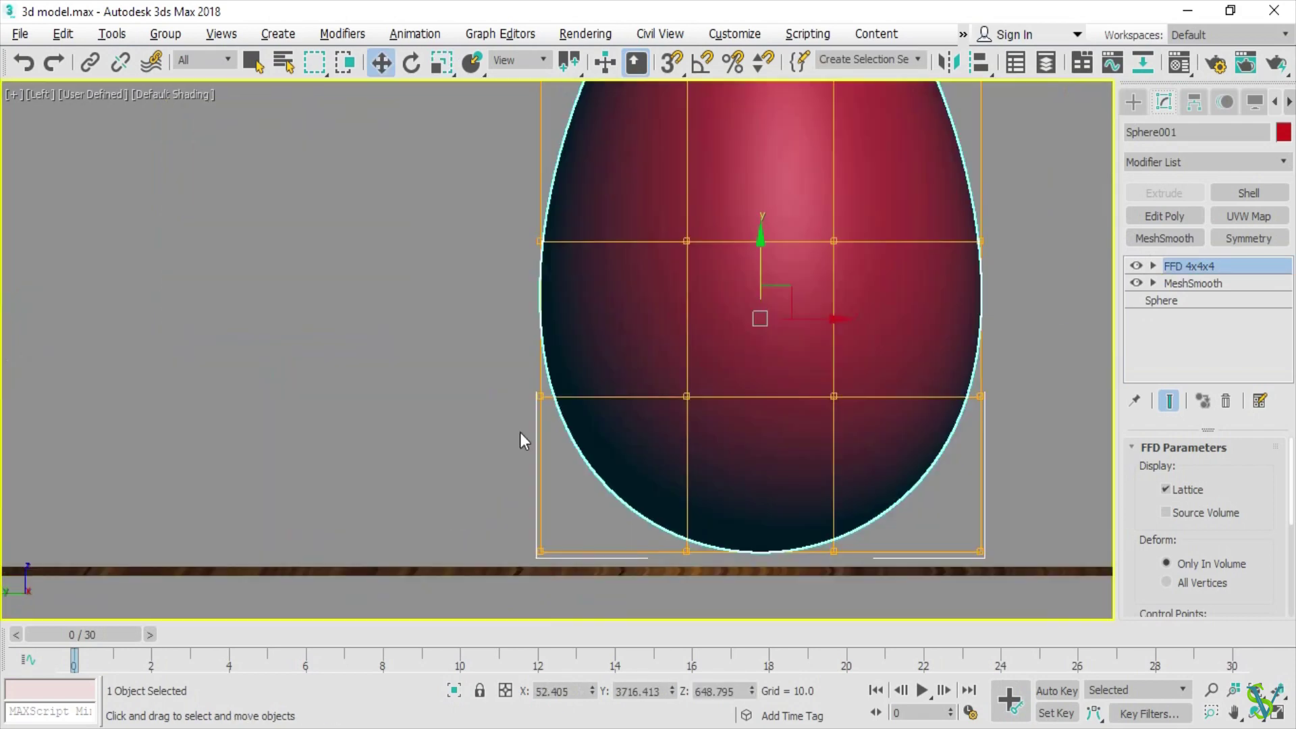
drag(757, 264, 775, 280)
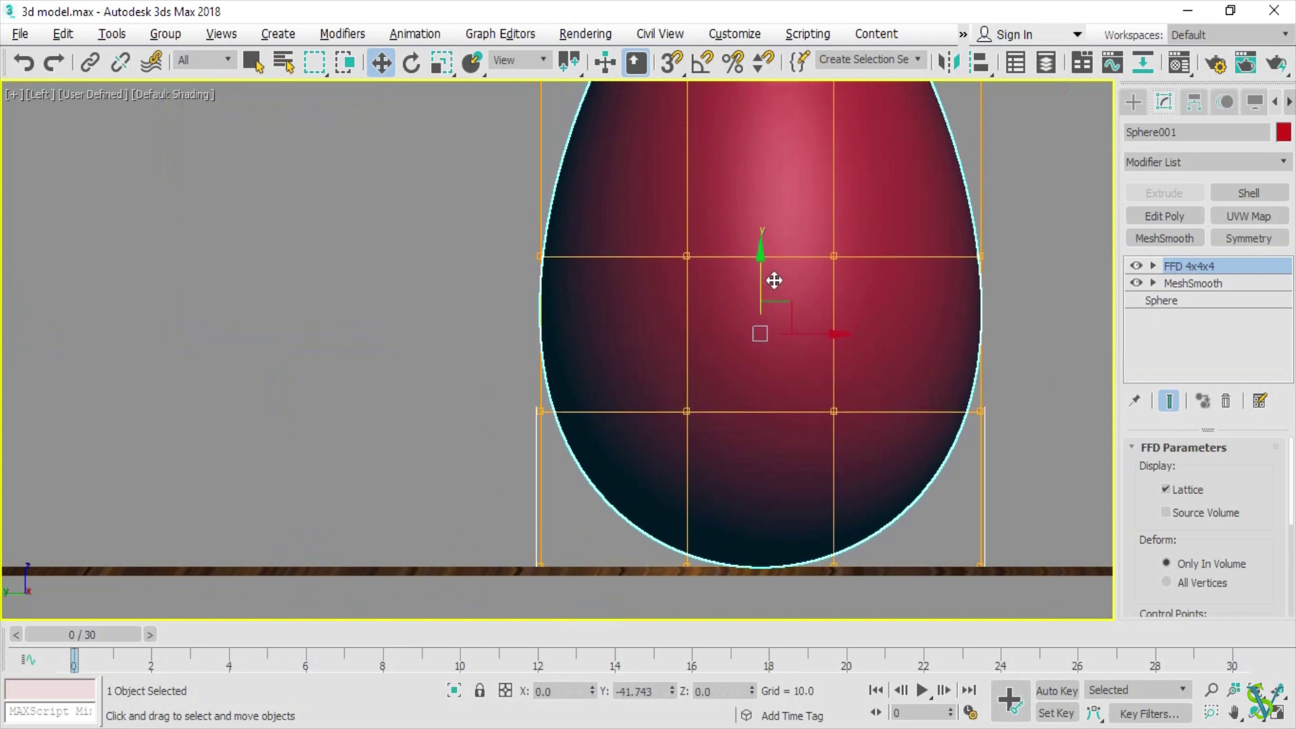
Lower the two middle rows of the egg's FFD control points slightly to make its base fuller
click(1198, 264)
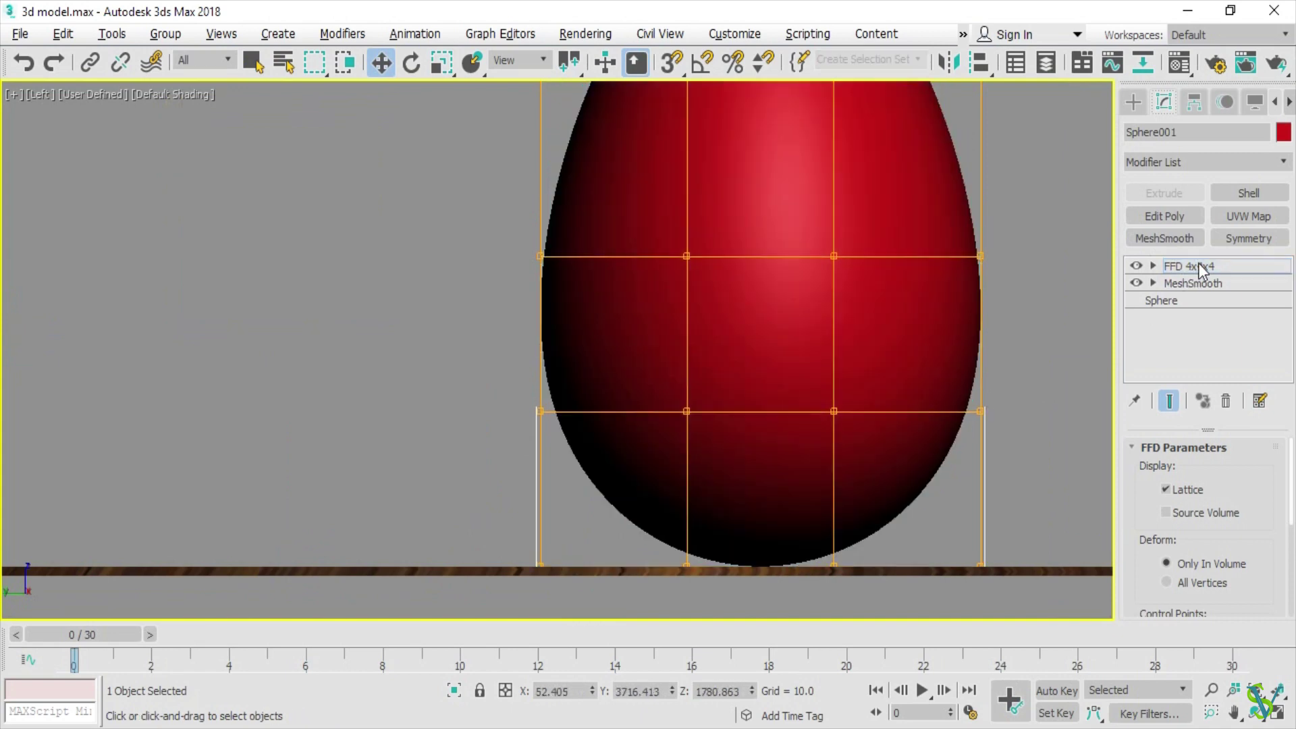
drag(463, 469, 464, 469)
drag(759, 355, 765, 379)
drag(521, 308, 521, 308)
drag(764, 176, 813, 203)
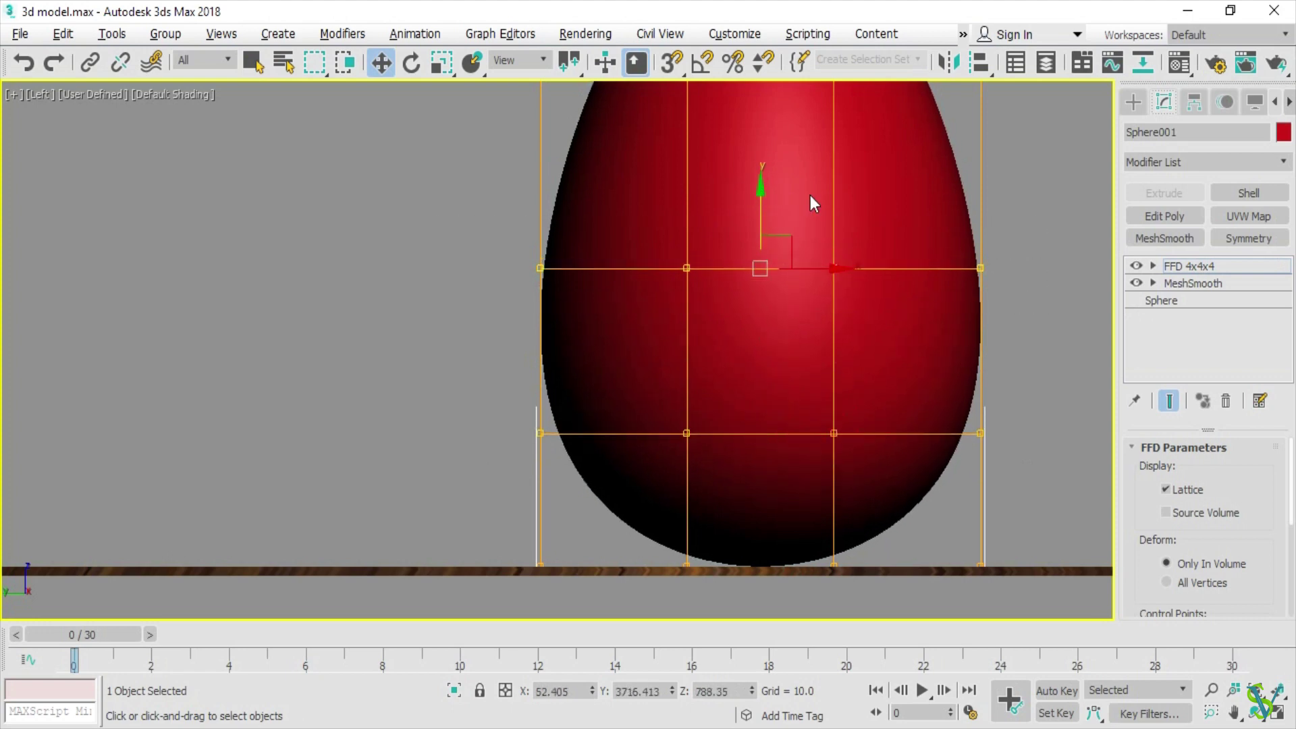
click(1194, 273)
click(1035, 382)
key(alt+w)
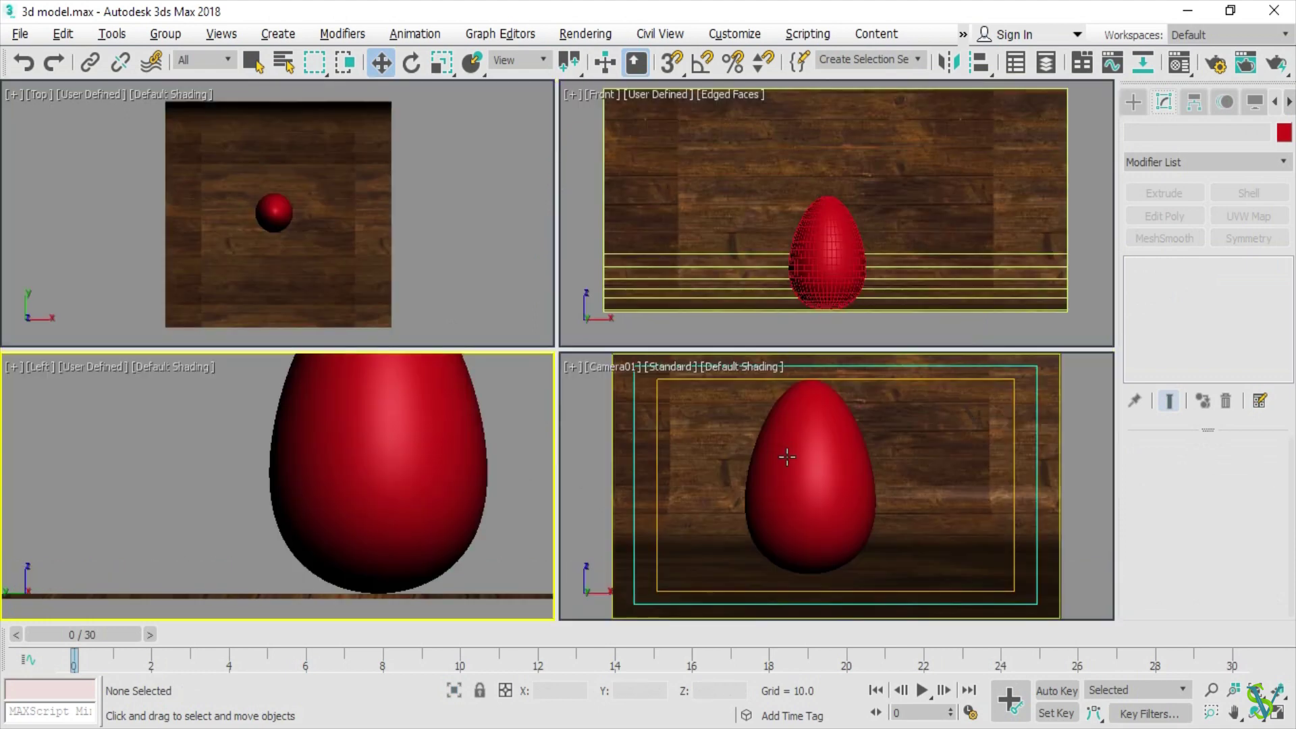
Move the egg down slightly so it rests on the wooden floor
click(384, 529)
key(alt+w)
drag(759, 280, 776, 281)
key(alt+w)
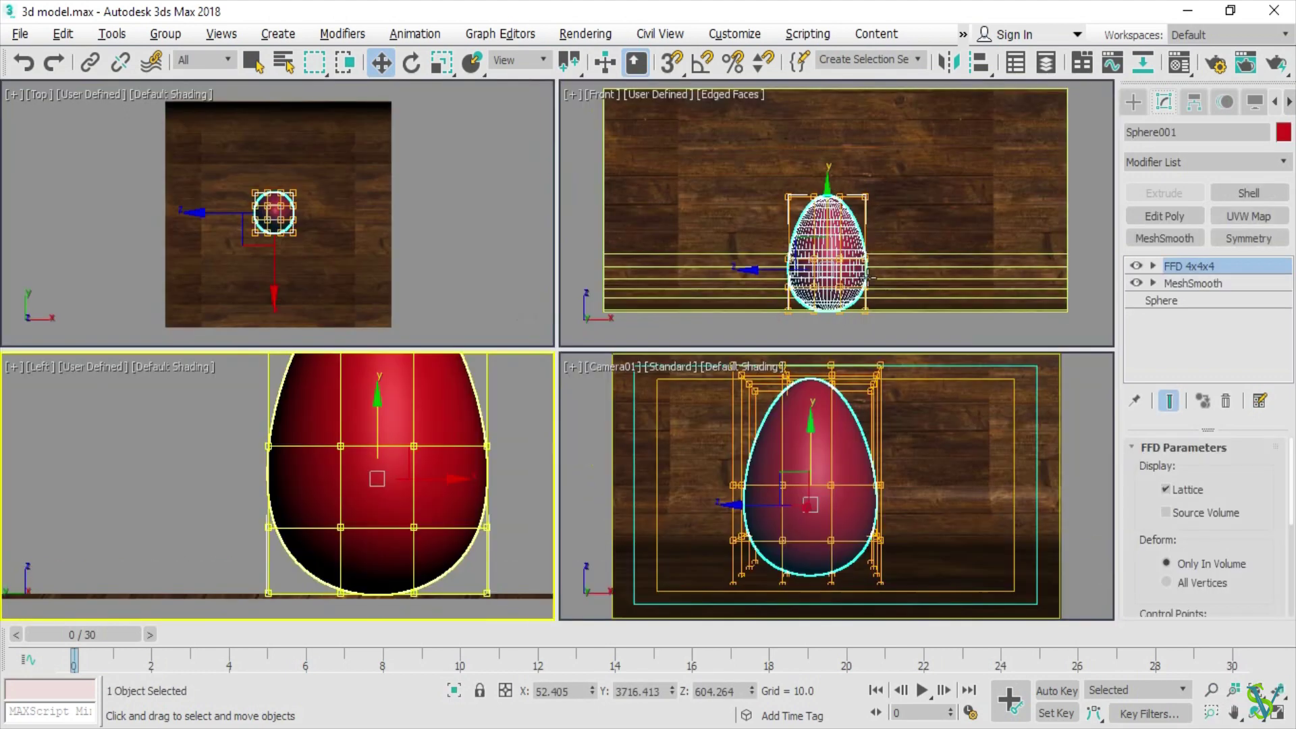
Convert the egg to an Editable Poly
right_click(419, 243)
key(alt+w)
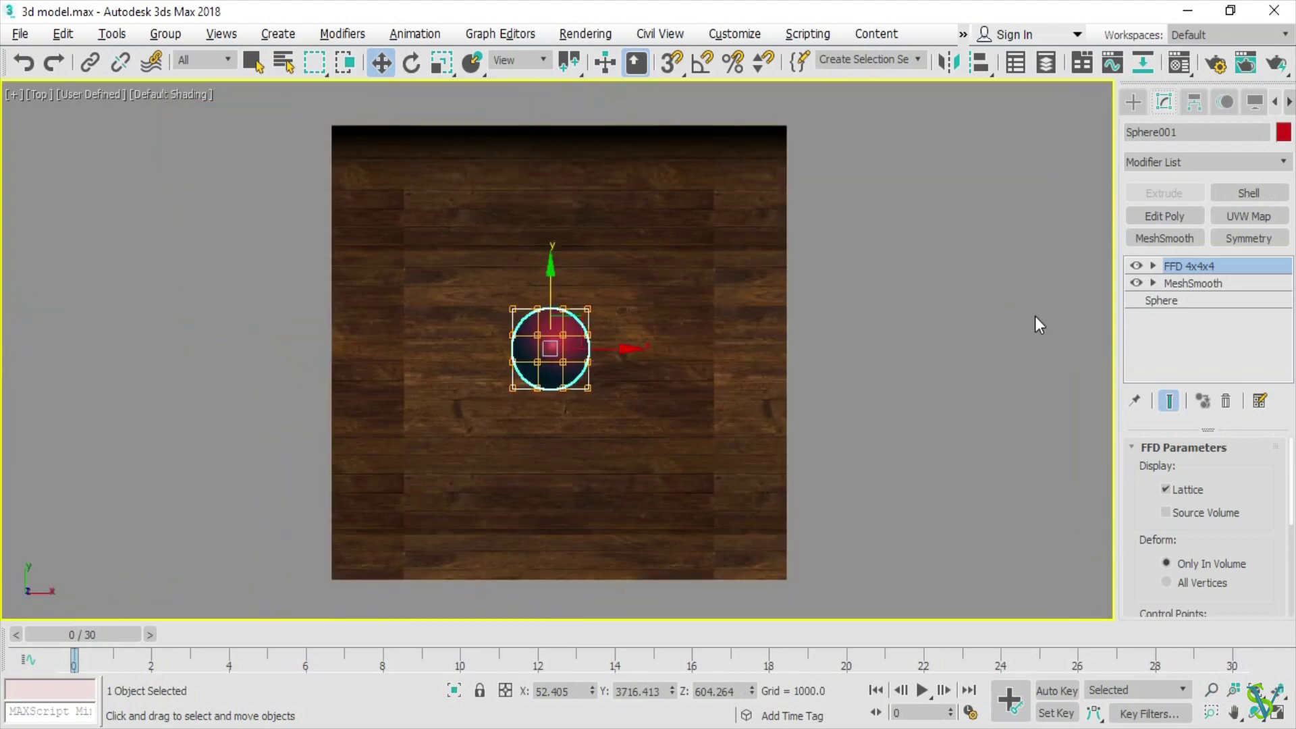
right_click(592, 320)
mouse_move(732, 554)
click(854, 555)
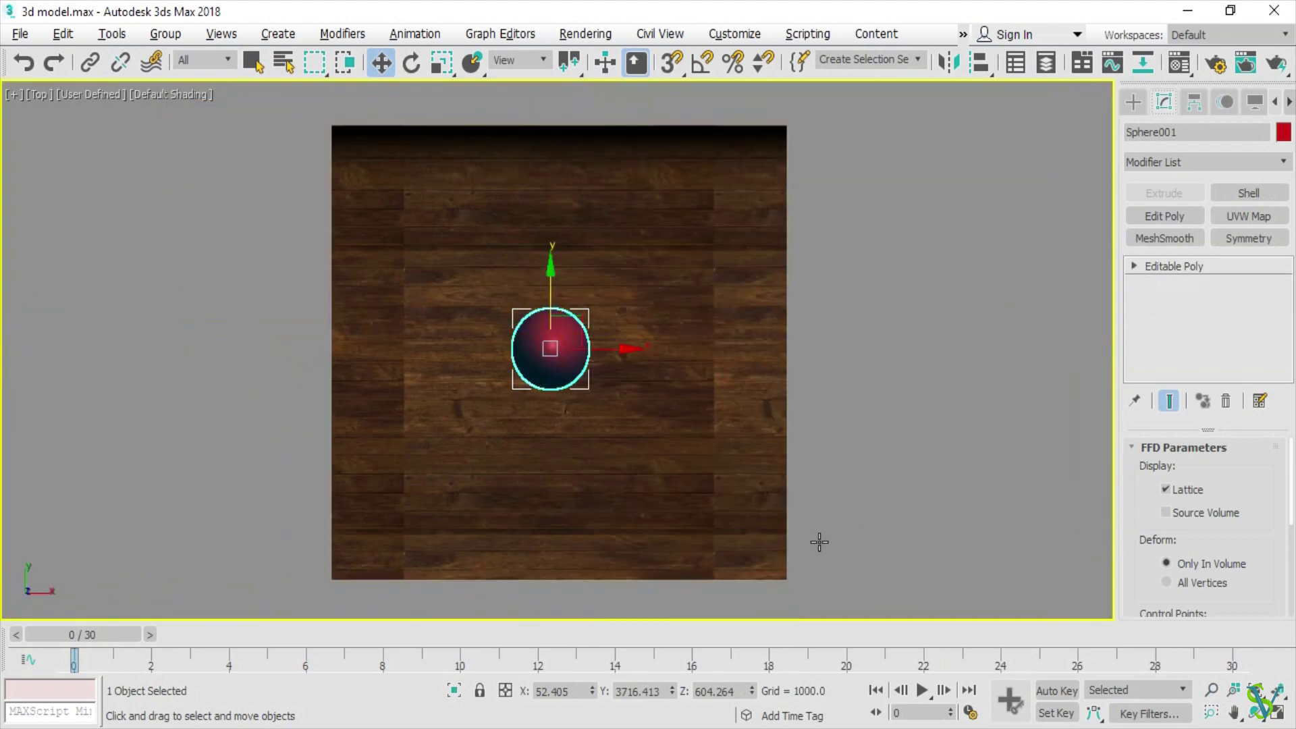
shift+drag(579, 313, 518, 374)
click(647, 457)
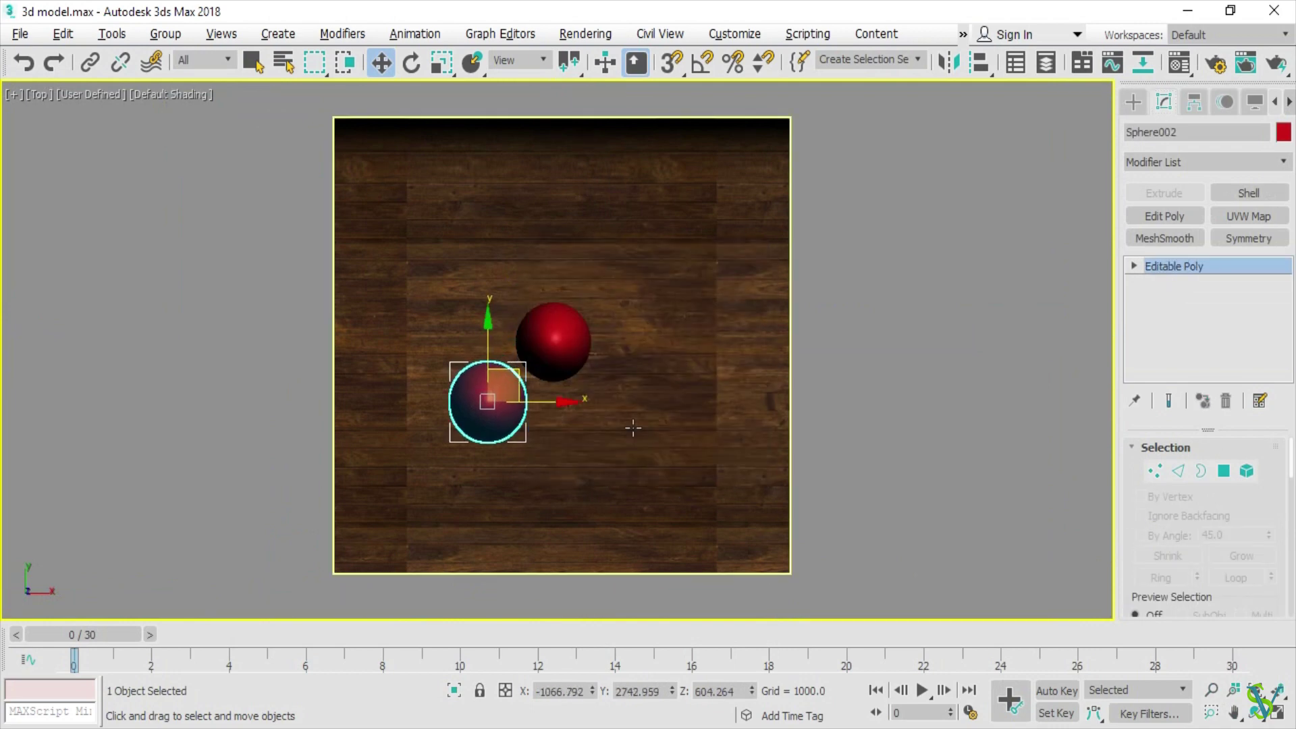
key(alt+w)
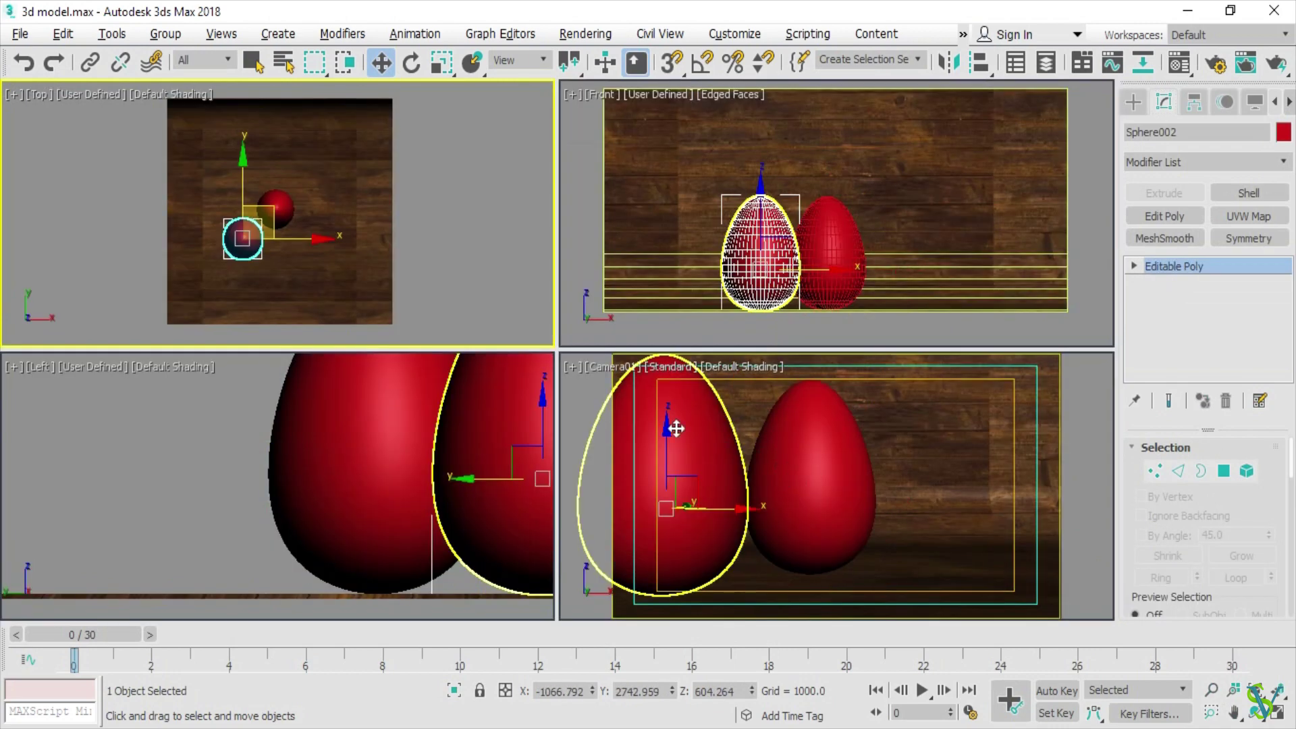
middle_click(685, 326)
key(Delete)
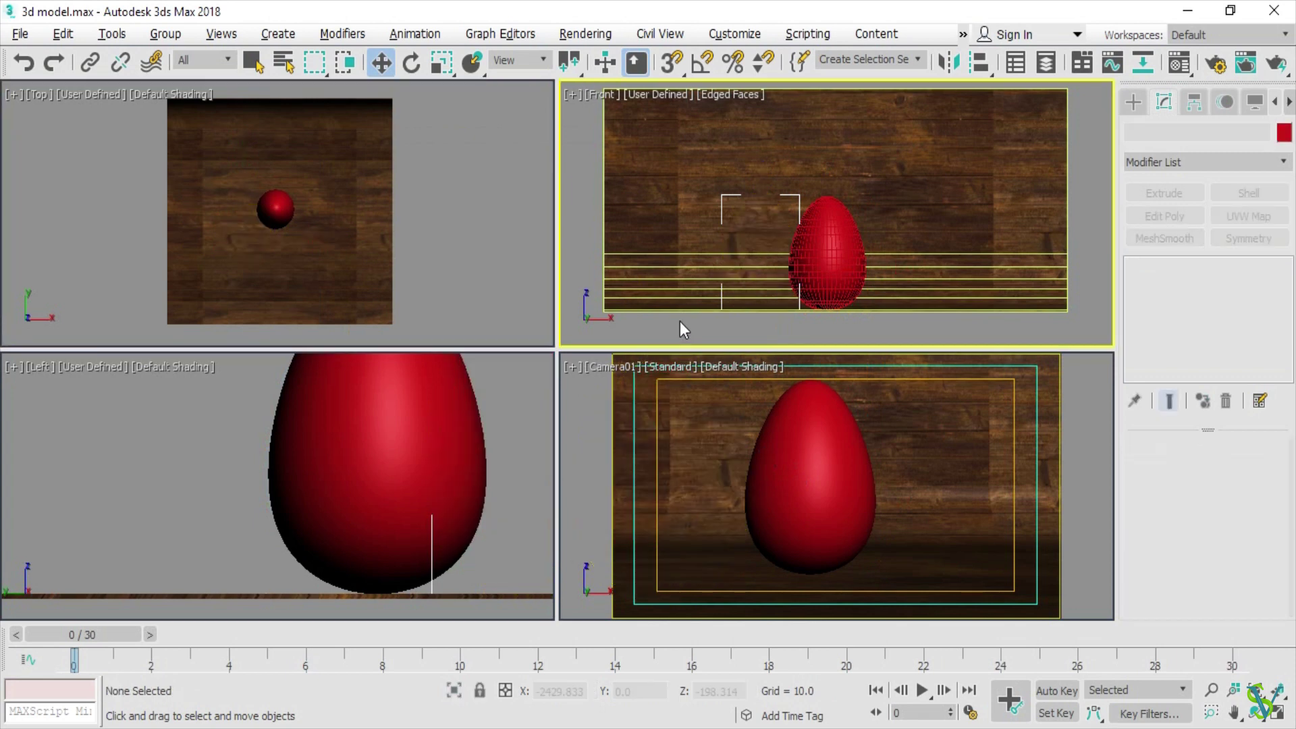
Scale the egg down uniformly and move it farther back on the wooden floor
click(808, 474)
middle_click(424, 472)
key(r)
drag(411, 492, 291, 485)
key(w)
middle_click(413, 227)
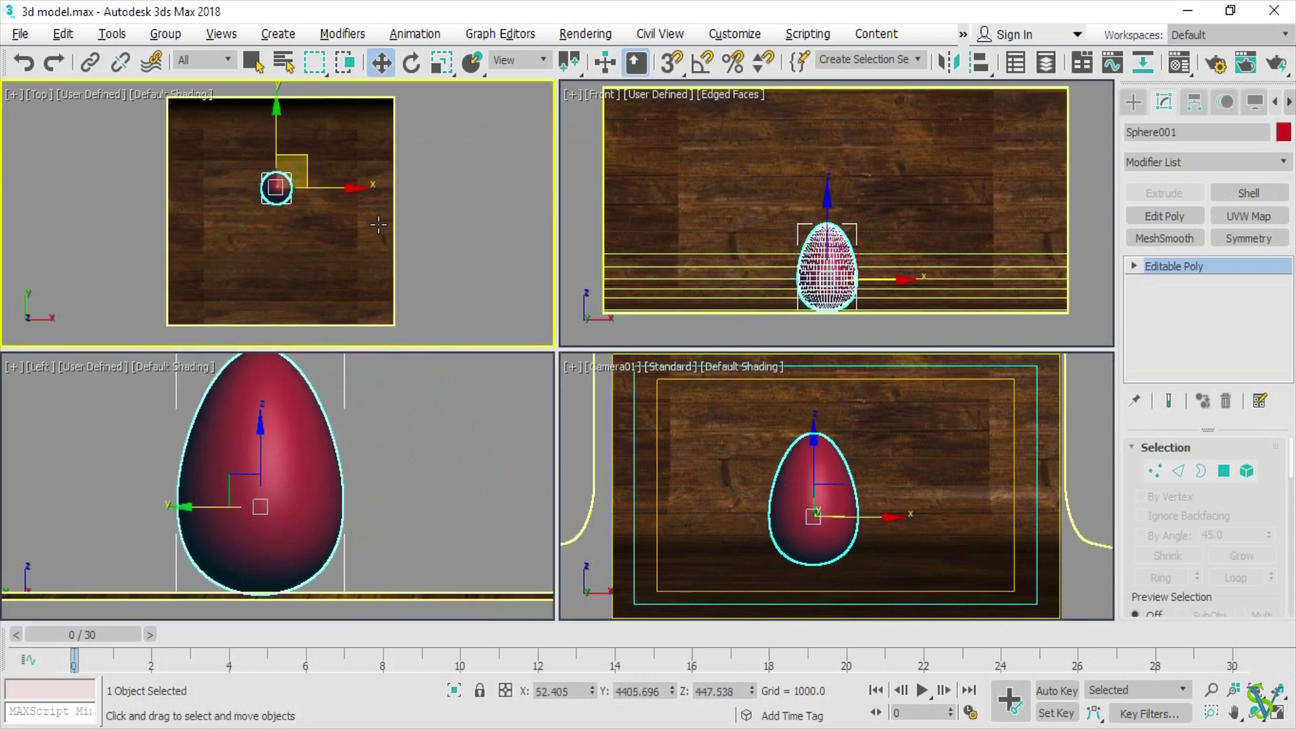
Enlarge the egg slightly and adjust its position so its base rests on the wooden floor
middle_drag(257, 529, 399, 422)
key(alt+w)
key(r)
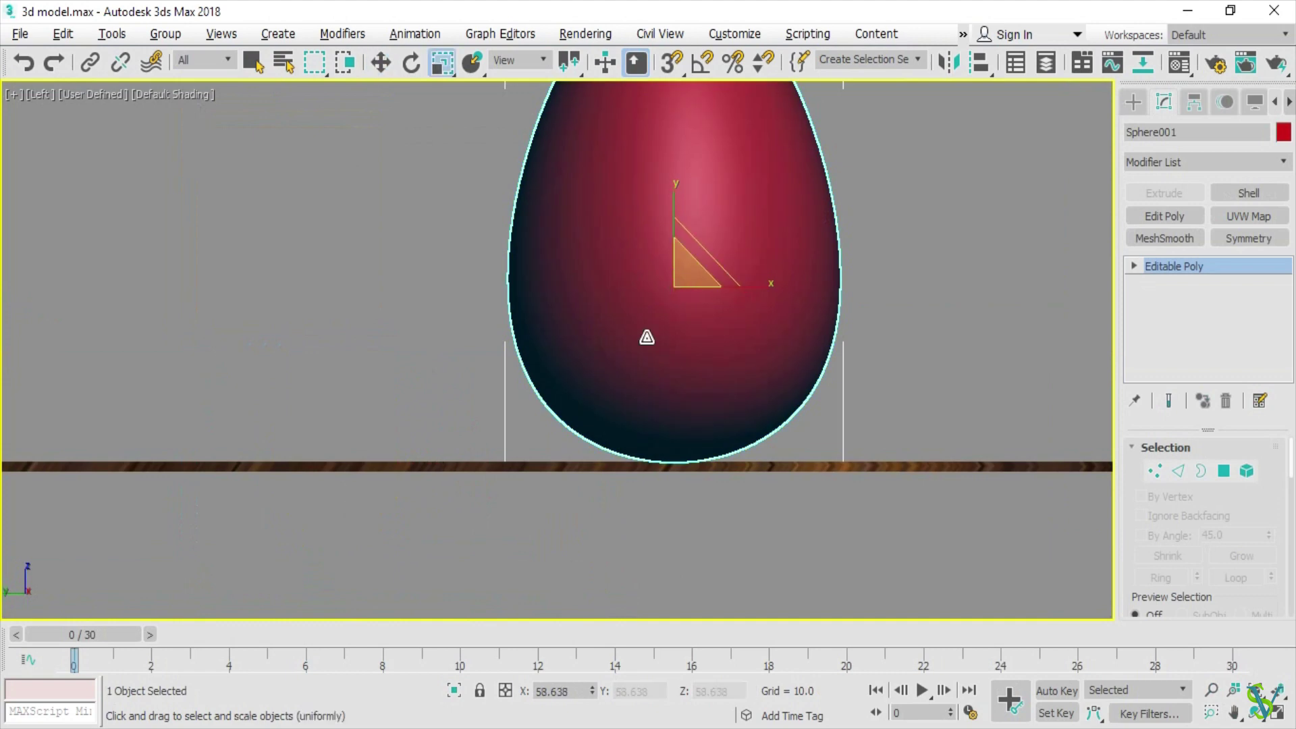
drag(677, 283, 760, 258)
key(w)
key(alt+w)
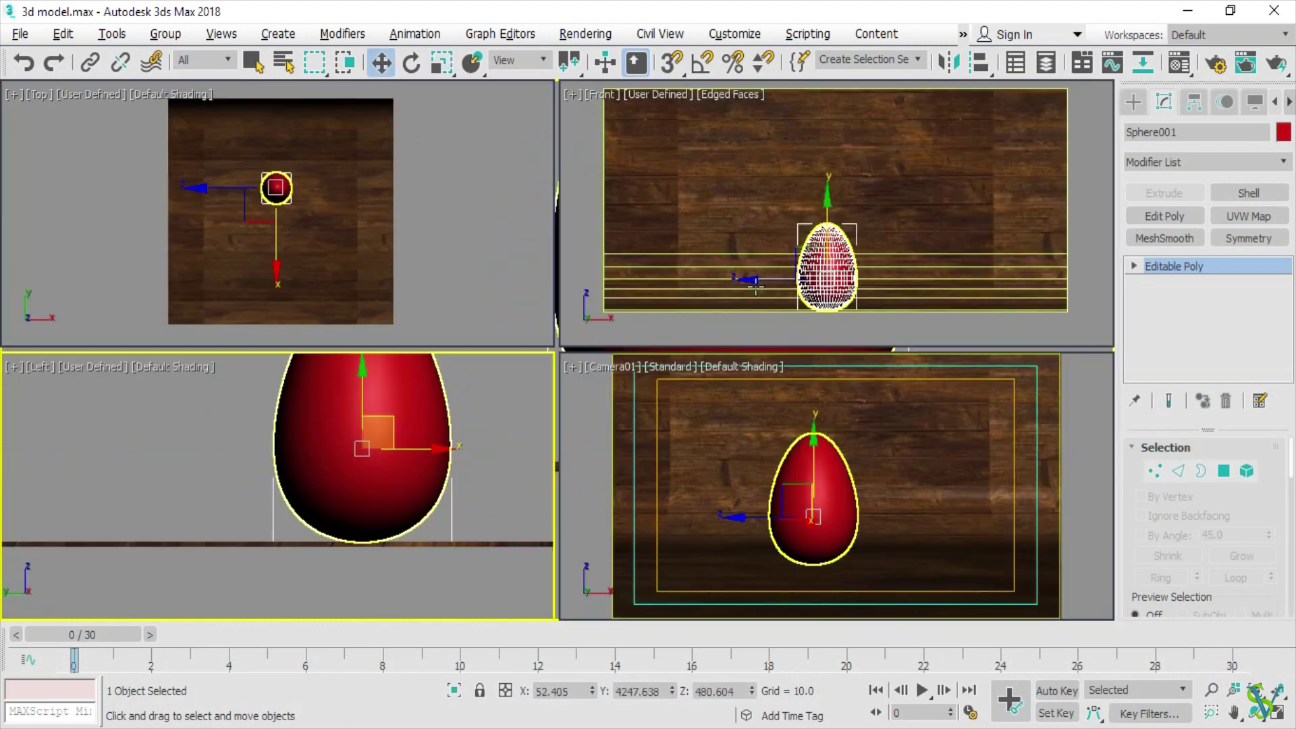
Make two copies of the egg, placed in front of the original on either side
middle_click(385, 187)
mouse_move(308, 170)
shift+mouse_down()
mouse_move(280, 207)
mouse_move(394, 232)
shift+mouse_up()
click(657, 456)
click(659, 457)
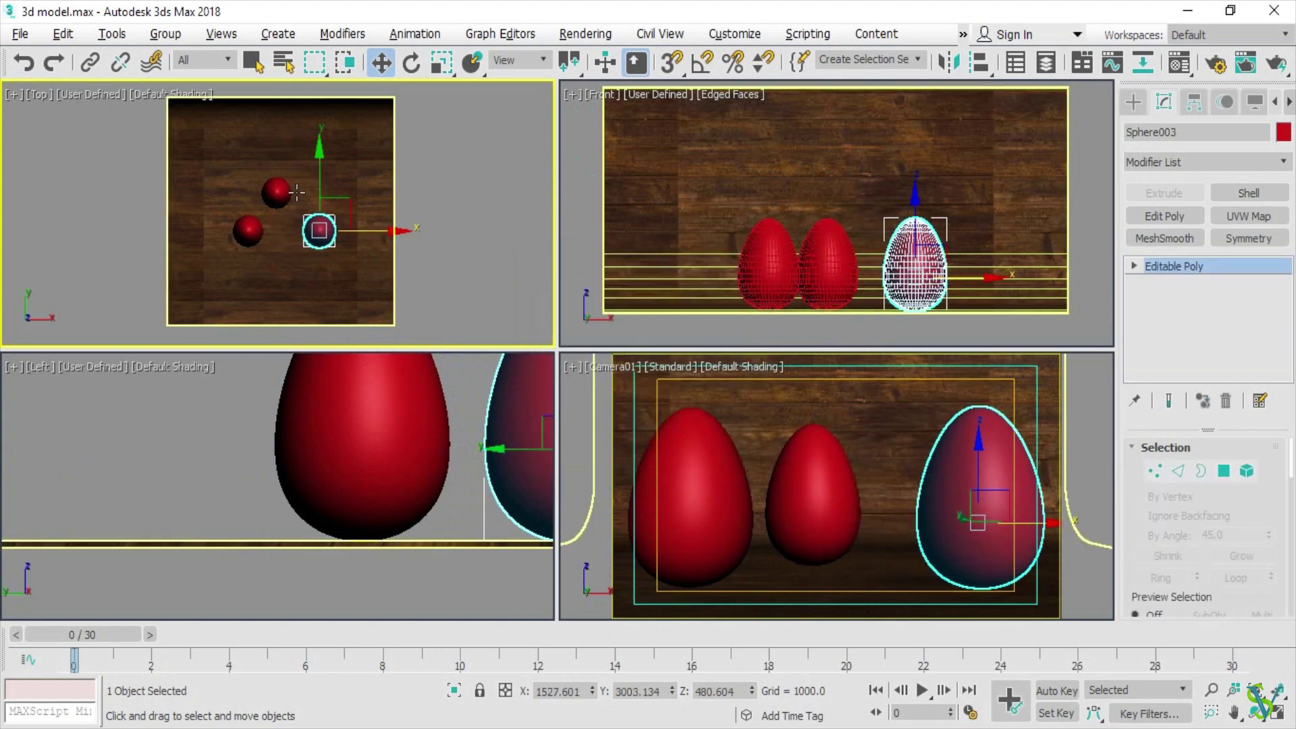
Move the original egg forward and centre it between the two copies, slightly behind them
click(287, 194)
drag(308, 183, 314, 199)
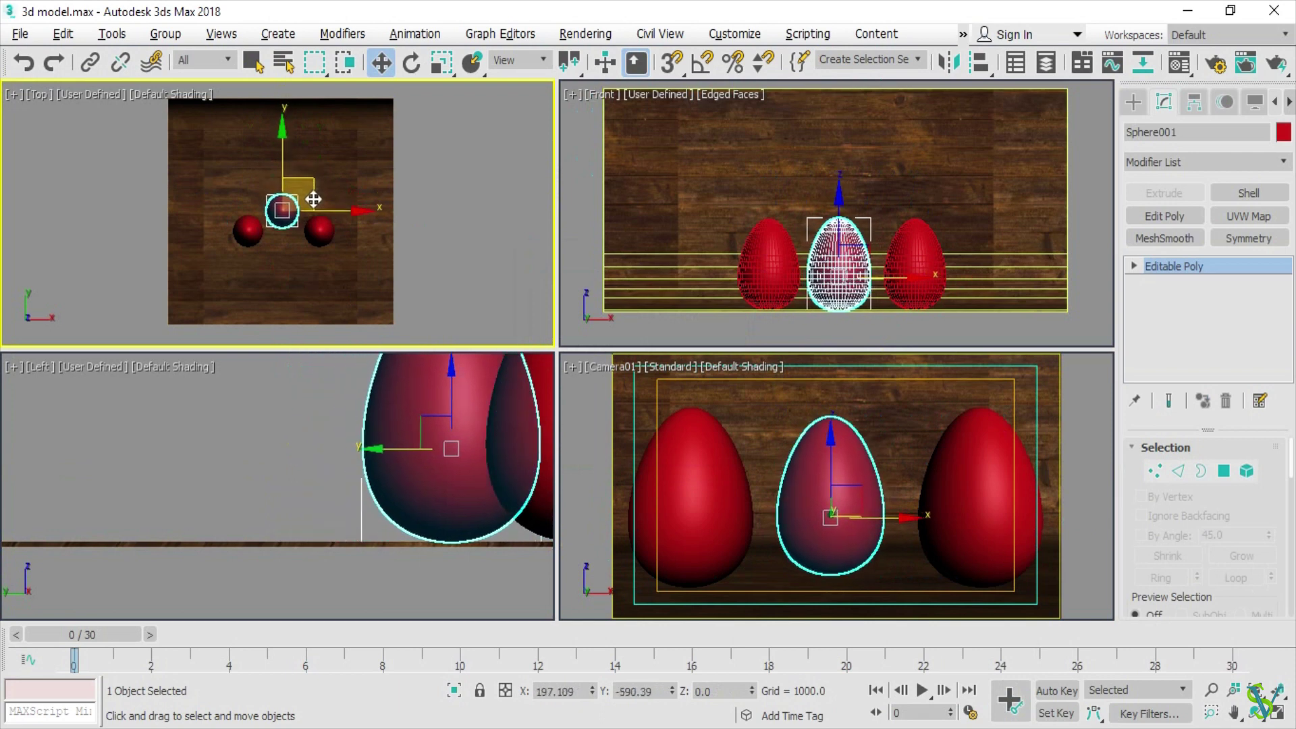
scroll(302, 184, up, 3)
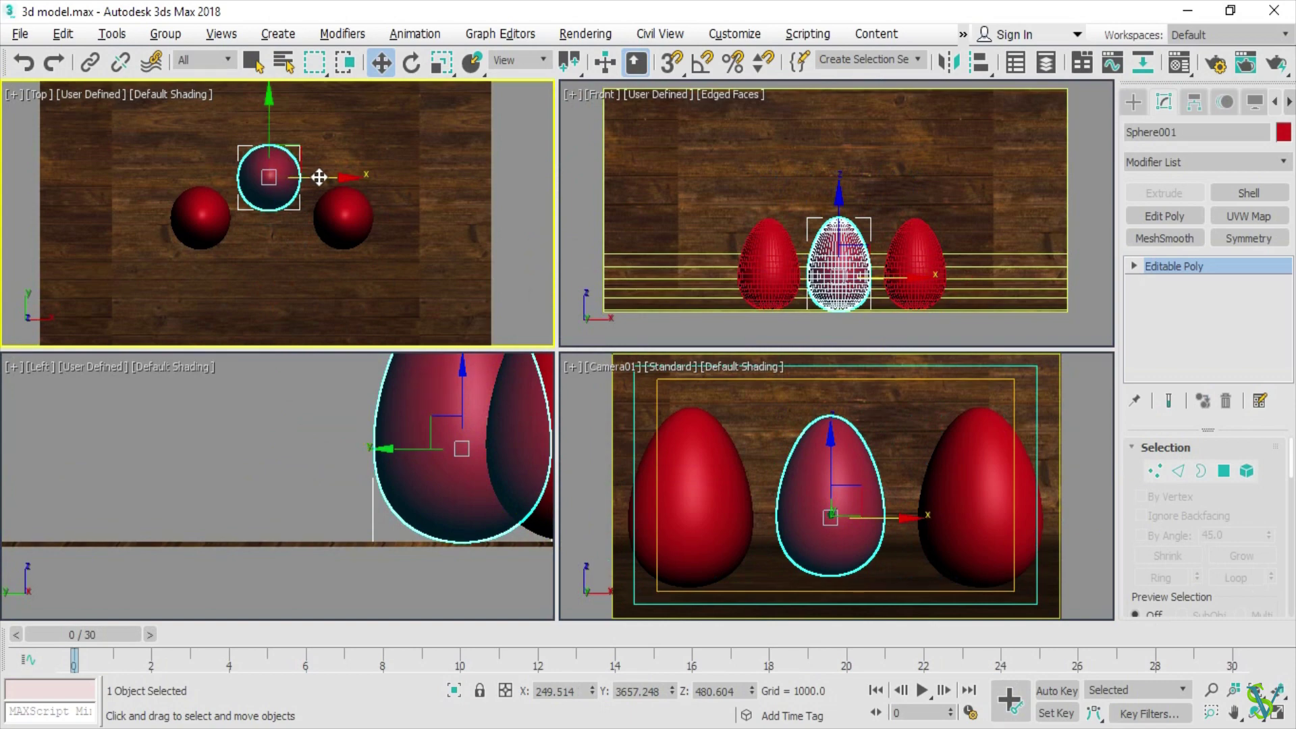
click(818, 503)
key(alt+w)
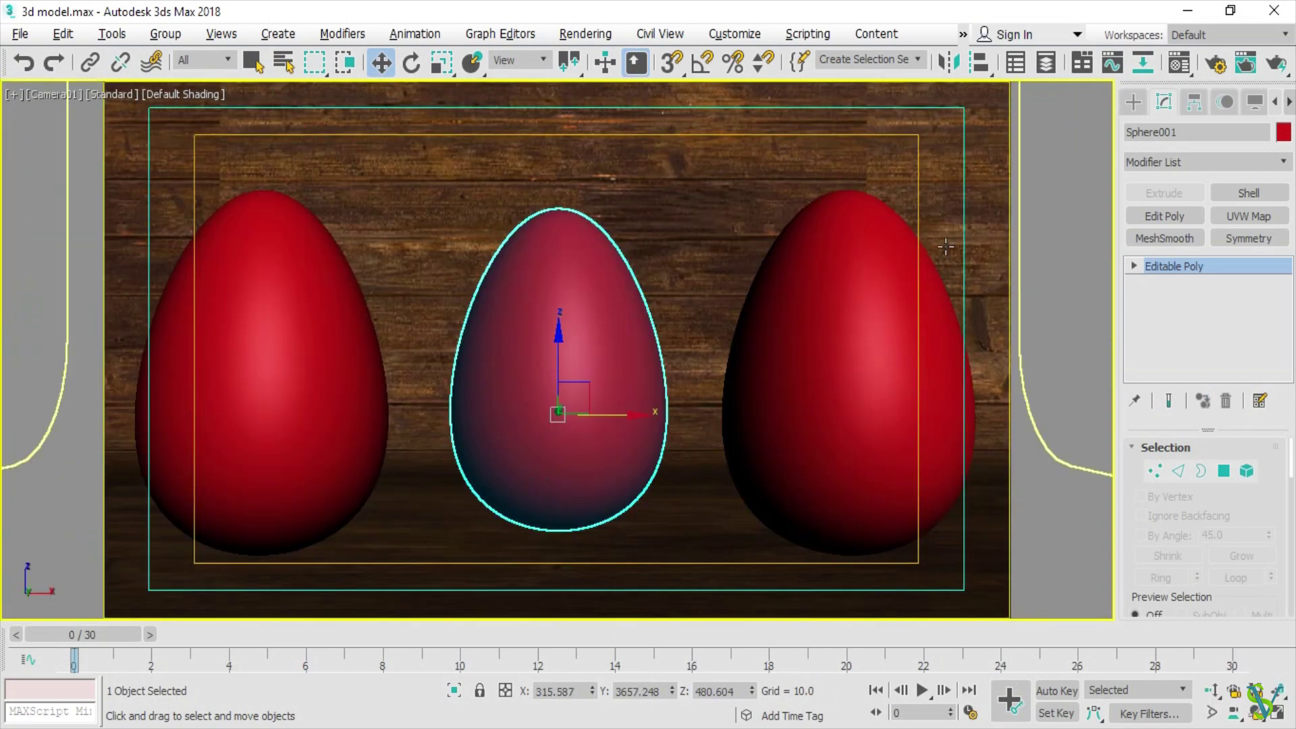
key(alt+w)
click(541, 282)
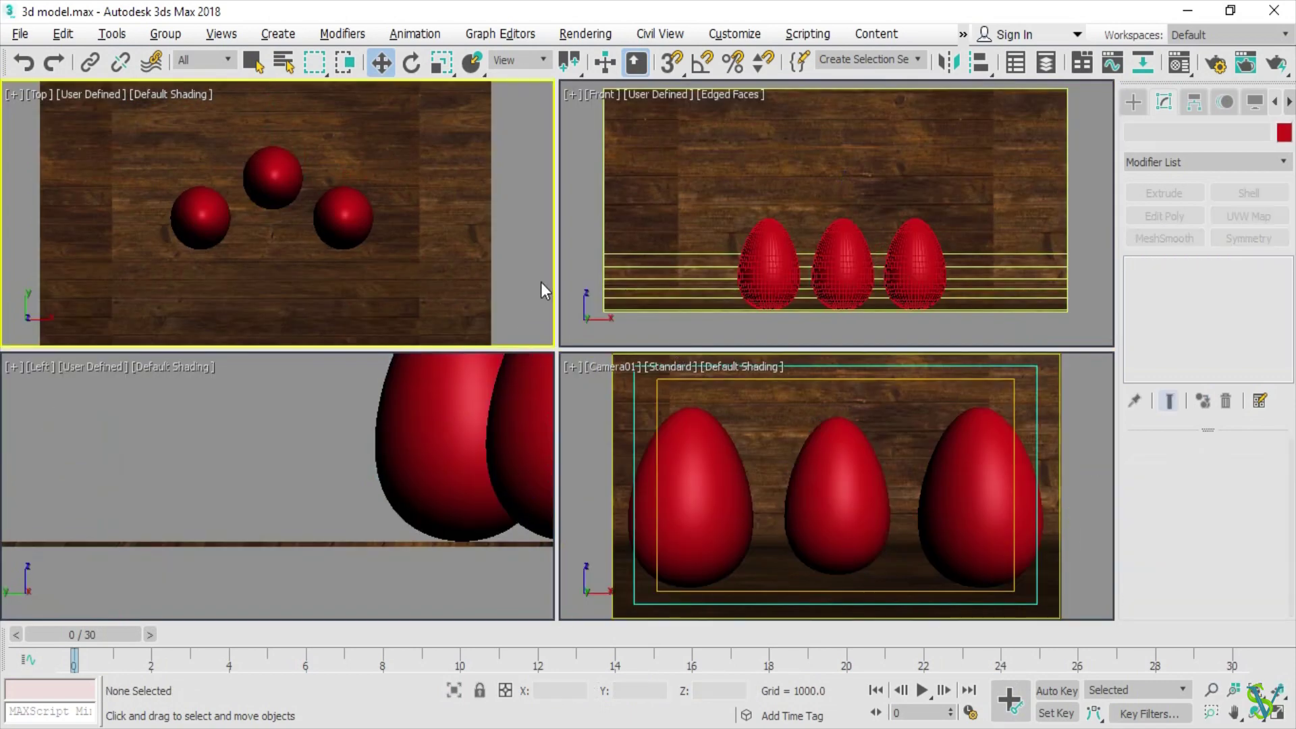
Create a thin upright box about 32 long and 583 wide behind the eggs
key(z)
key(alt+w)
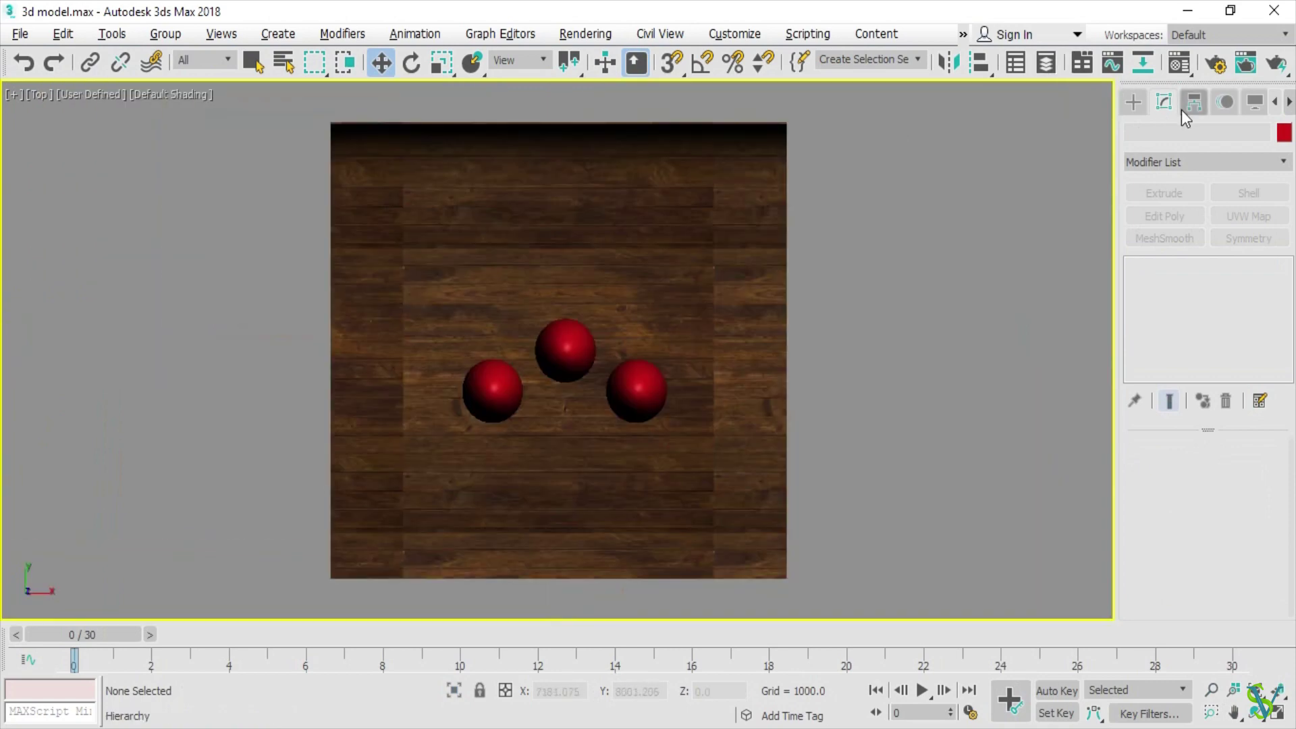
click(1136, 106)
click(1166, 222)
scroll(607, 317, up, 4)
drag(337, 301, 408, 305)
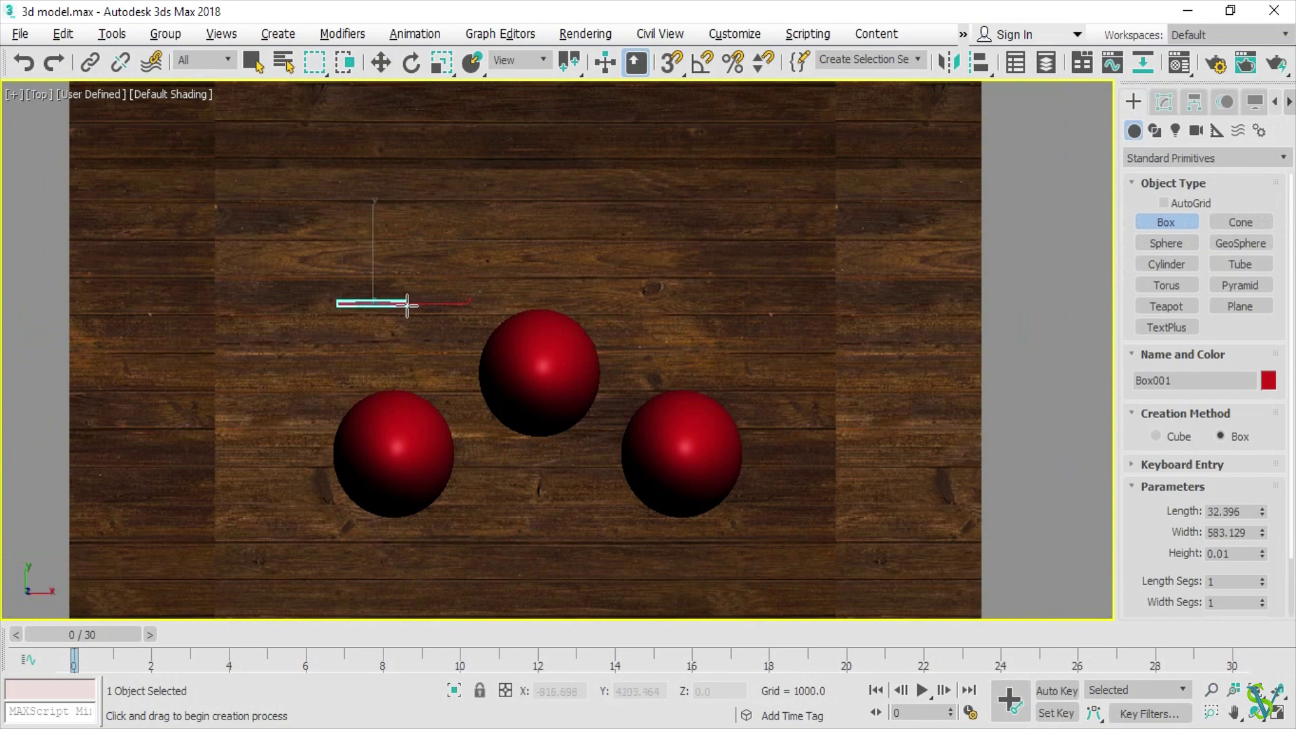
key(w)
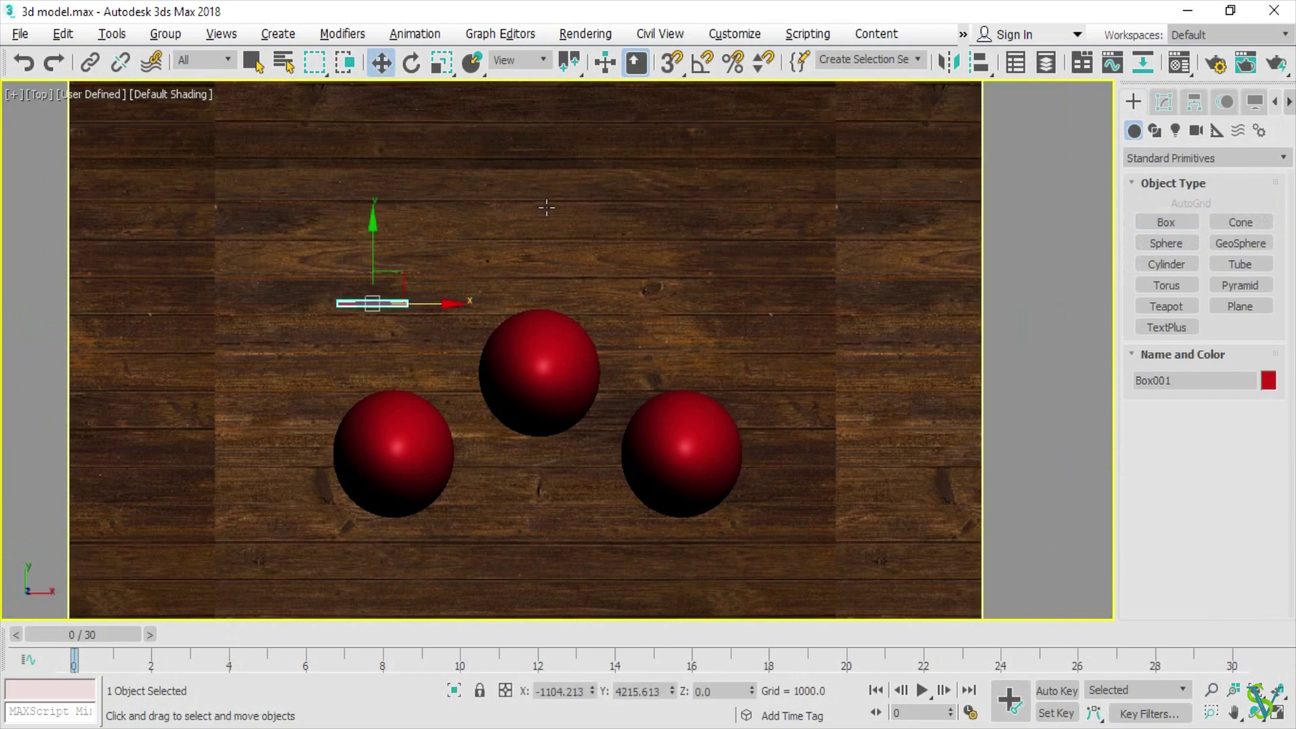
Stretch the box vertically to more than twice its height and lower it slightly below the floor
key(alt+w)
right_click(867, 230)
key(alt+w)
scroll(503, 295, down, 4)
key(r)
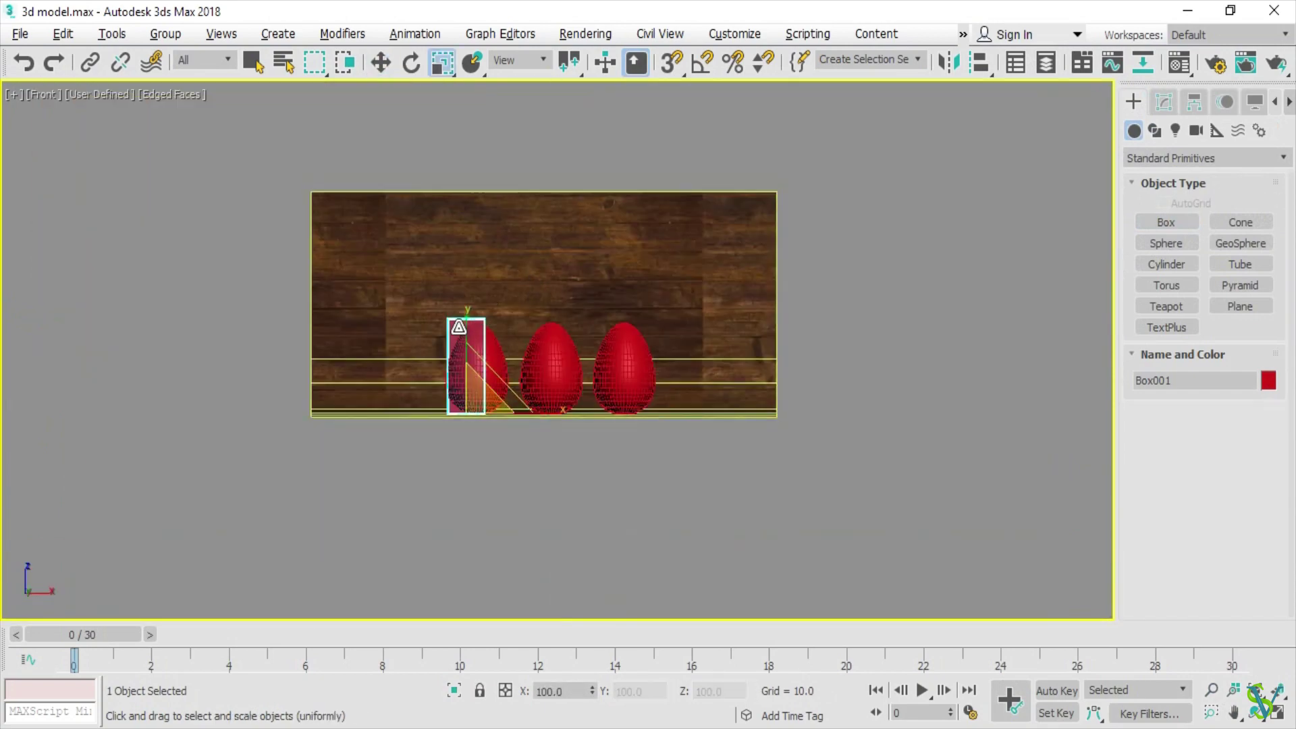
key(r)
drag(467, 318, 485, 221)
key(w)
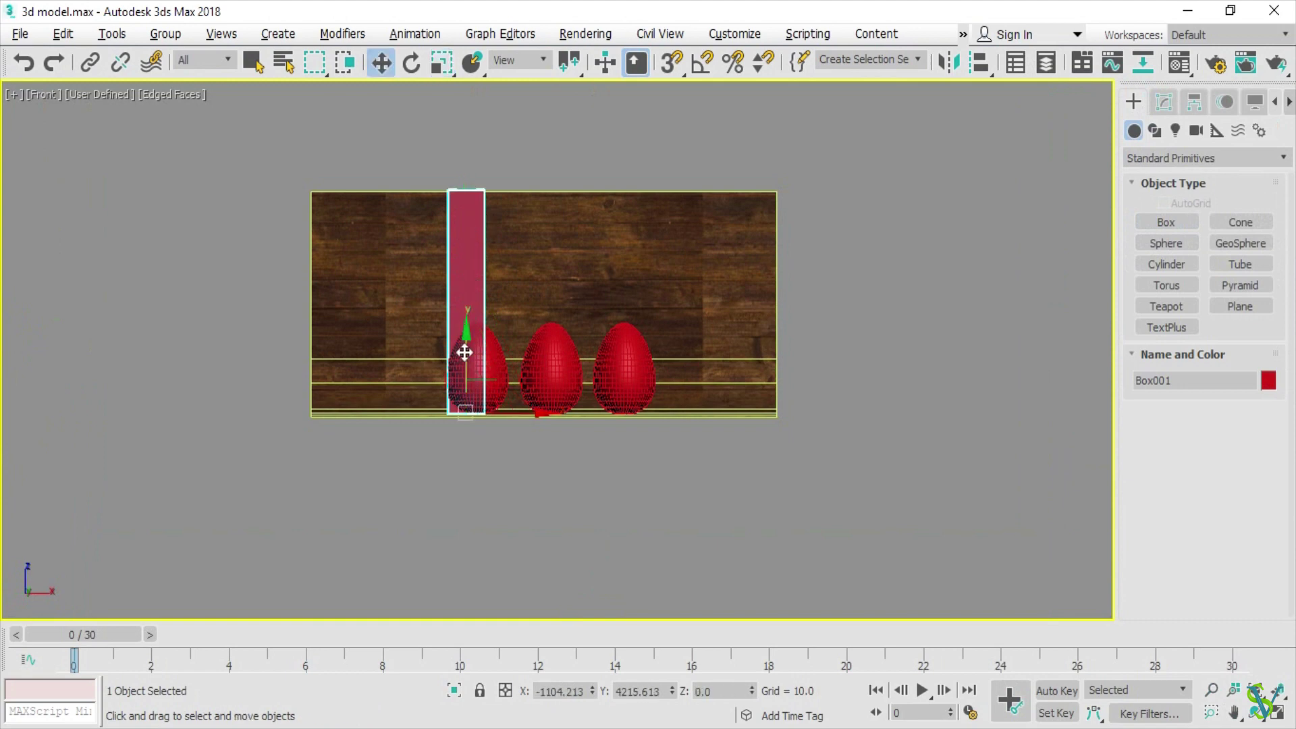
drag(463, 350, 471, 362)
Rotate the box to a diagonal angle in plan and move it farther back behind the eggs
key(alt+w)
right_click(289, 252)
key(alt+w)
scroll(408, 233, up, 4)
key(e)
drag(371, 315, 369, 205)
key(w)
key(e)
key(w)
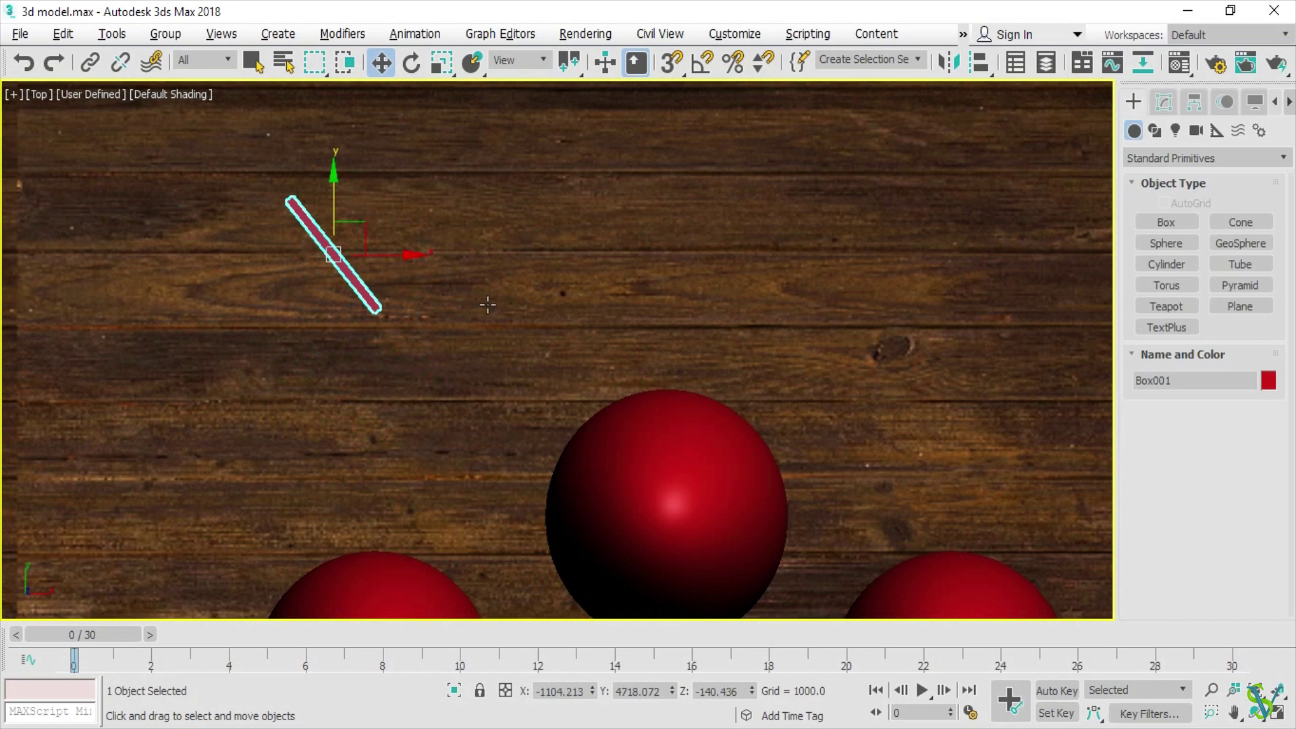
Return to the full camera view and assign the first unused V-Ray material to the thin panel
key(alt+w)
right_click(814, 495)
key(alt+w)
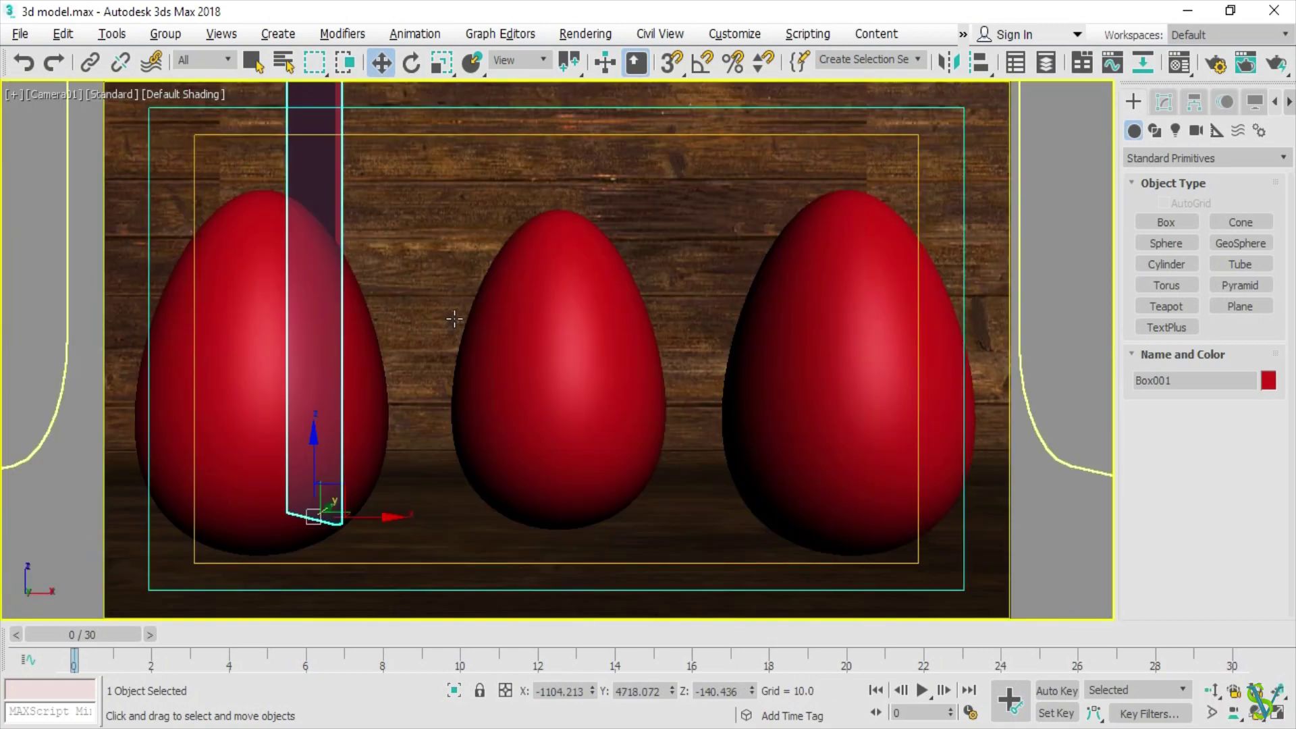
key(m)
drag(212, 66, 1003, 78)
double_click(886, 142)
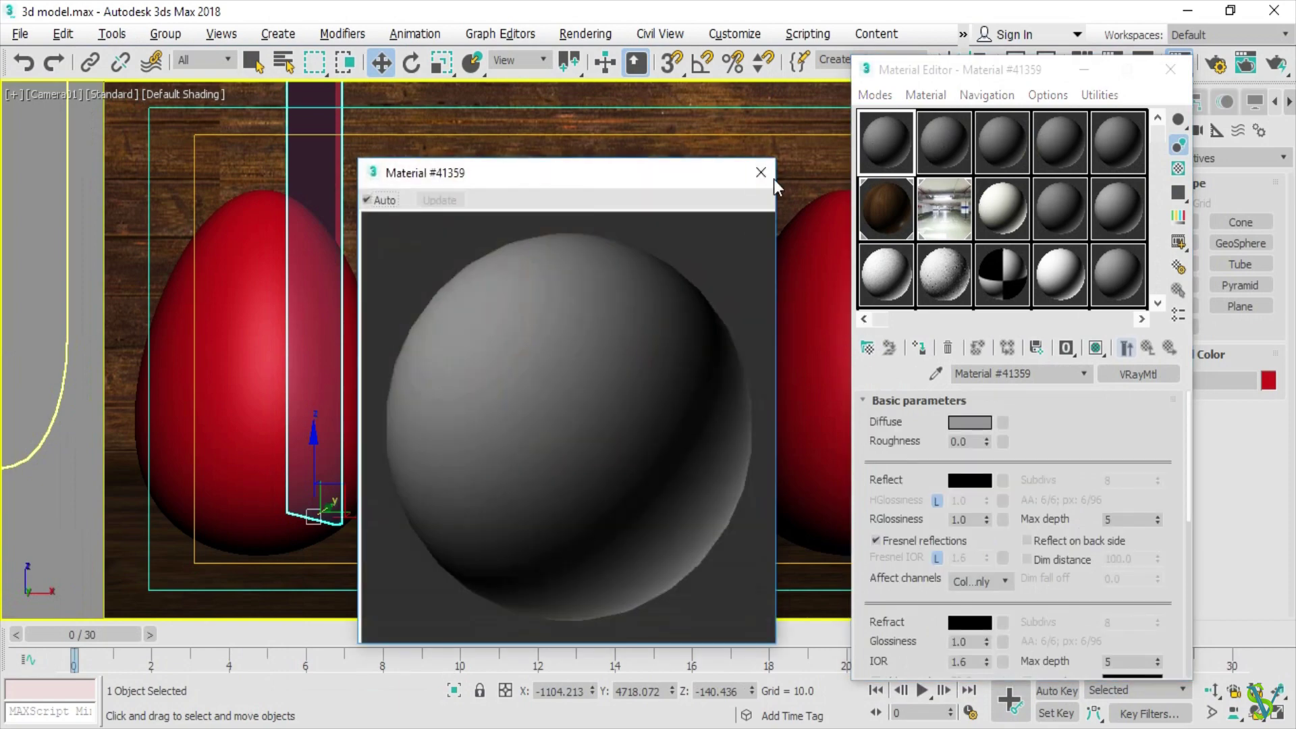
click(761, 174)
click(919, 348)
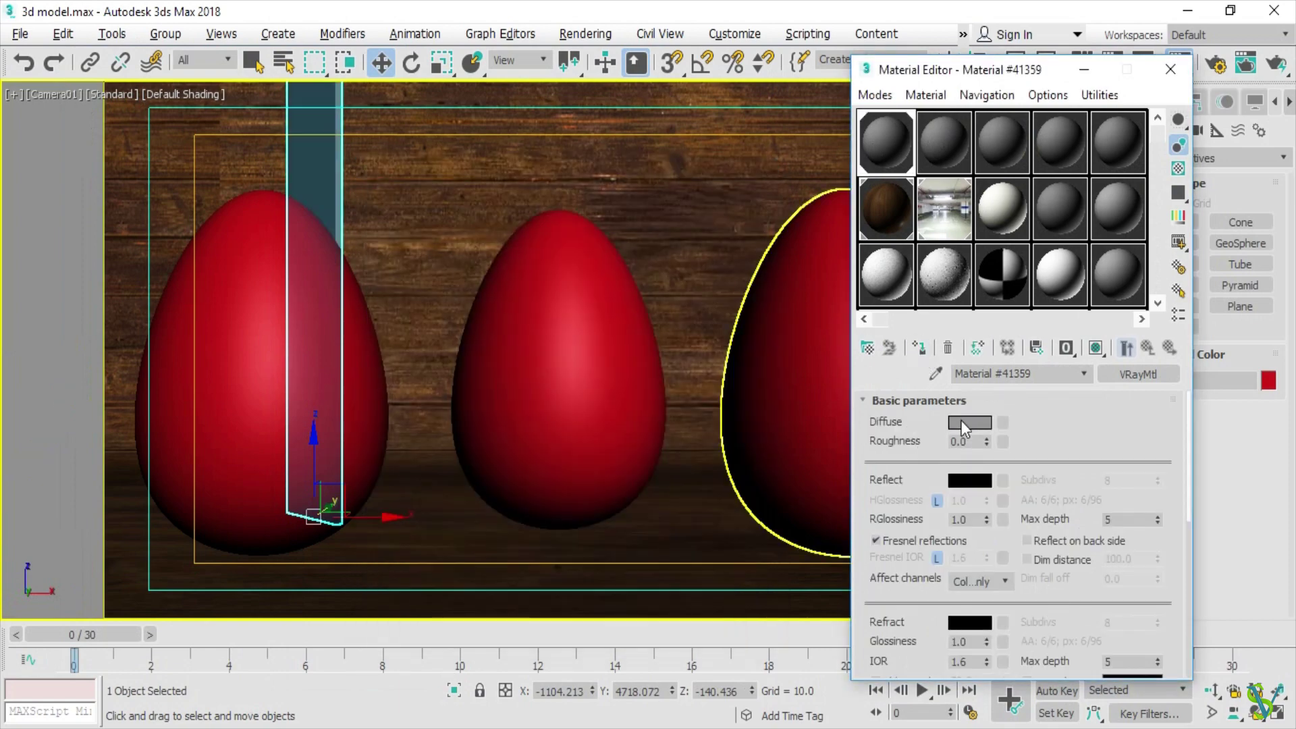
Rename the panel's material as GLASS REGULAR
click(963, 421)
click(758, 306)
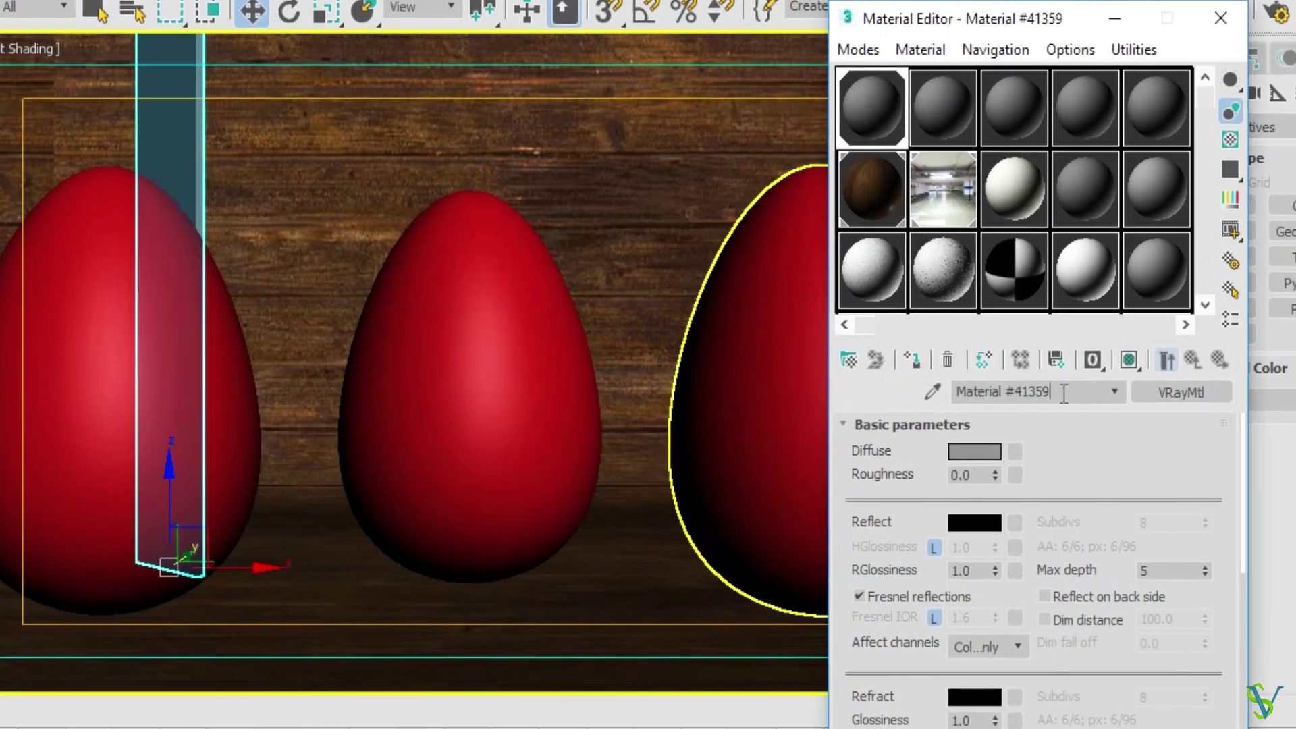
drag(1051, 385, 922, 386)
text(GLASS REGULAR)
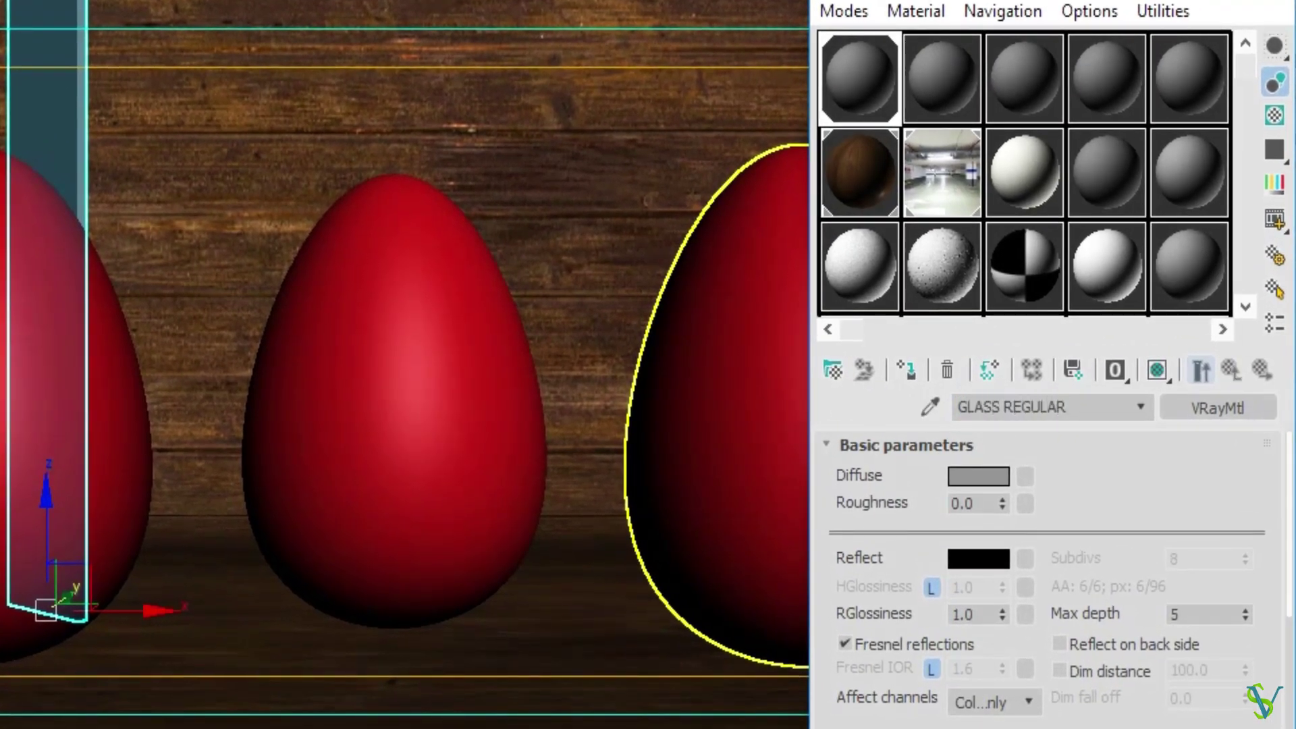
Set the glass material's diffuse colour to near-black with RGB 13, 13, 13 and its reflection colour to near-white
click(966, 477)
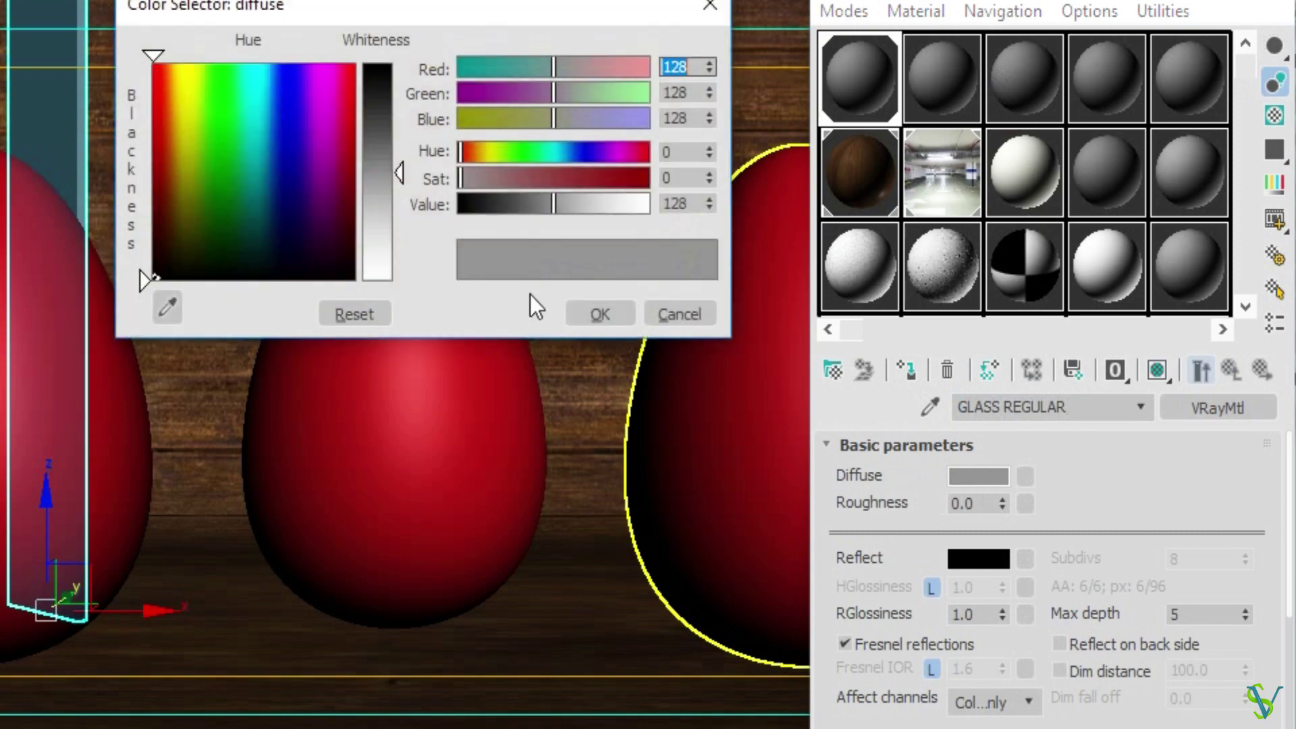
drag(387, 97, 397, 75)
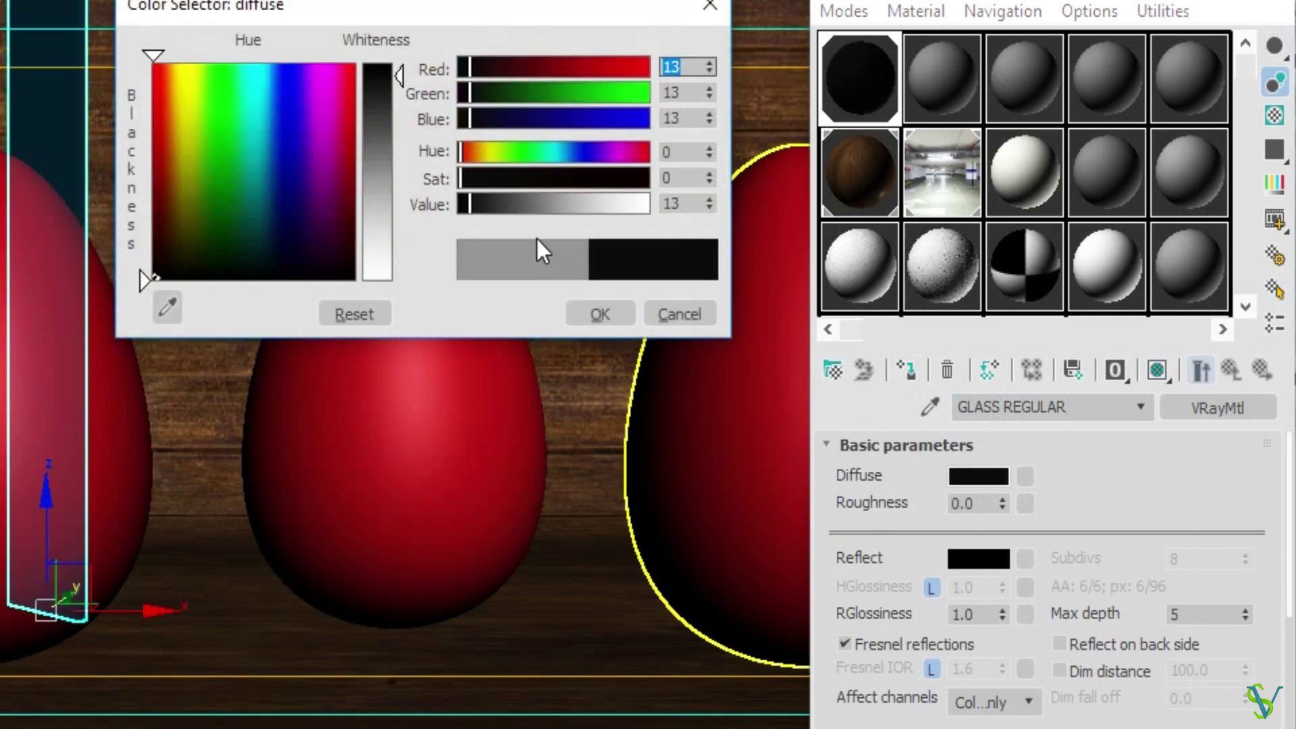
click(600, 314)
click(978, 558)
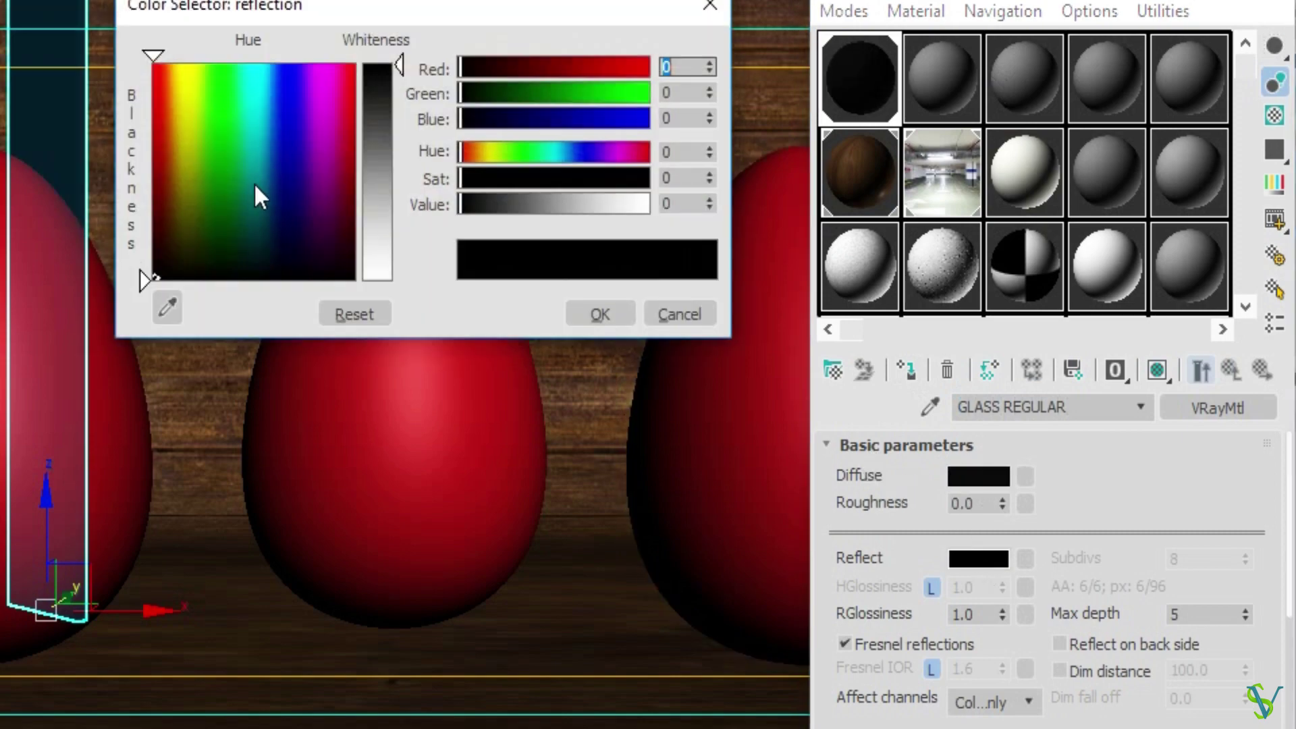
drag(368, 240, 403, 251)
click(600, 315)
Set the glass reflection glossiness to 0.995, unlock the Fresnel IOR at 2.2 and set the reflection max depth to 10
drag(985, 615, 915, 607)
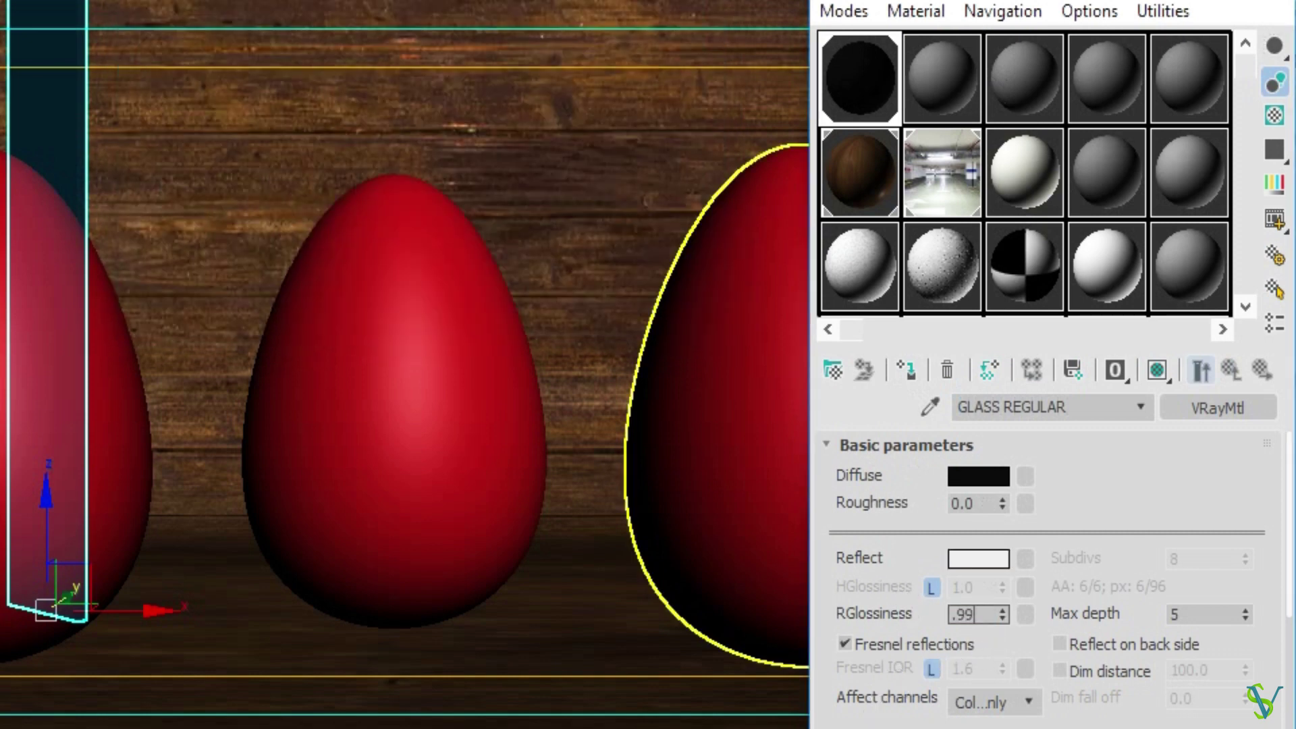
click(931, 668)
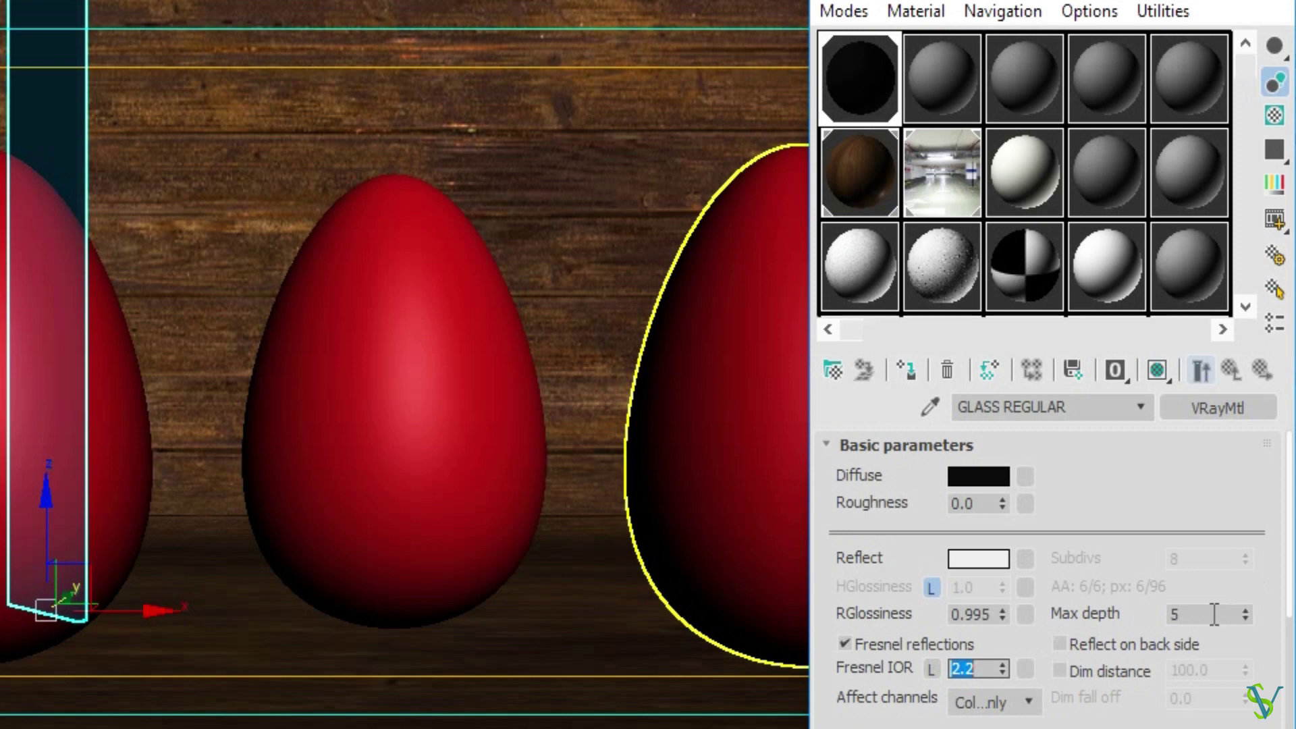
drag(1214, 614, 1100, 613)
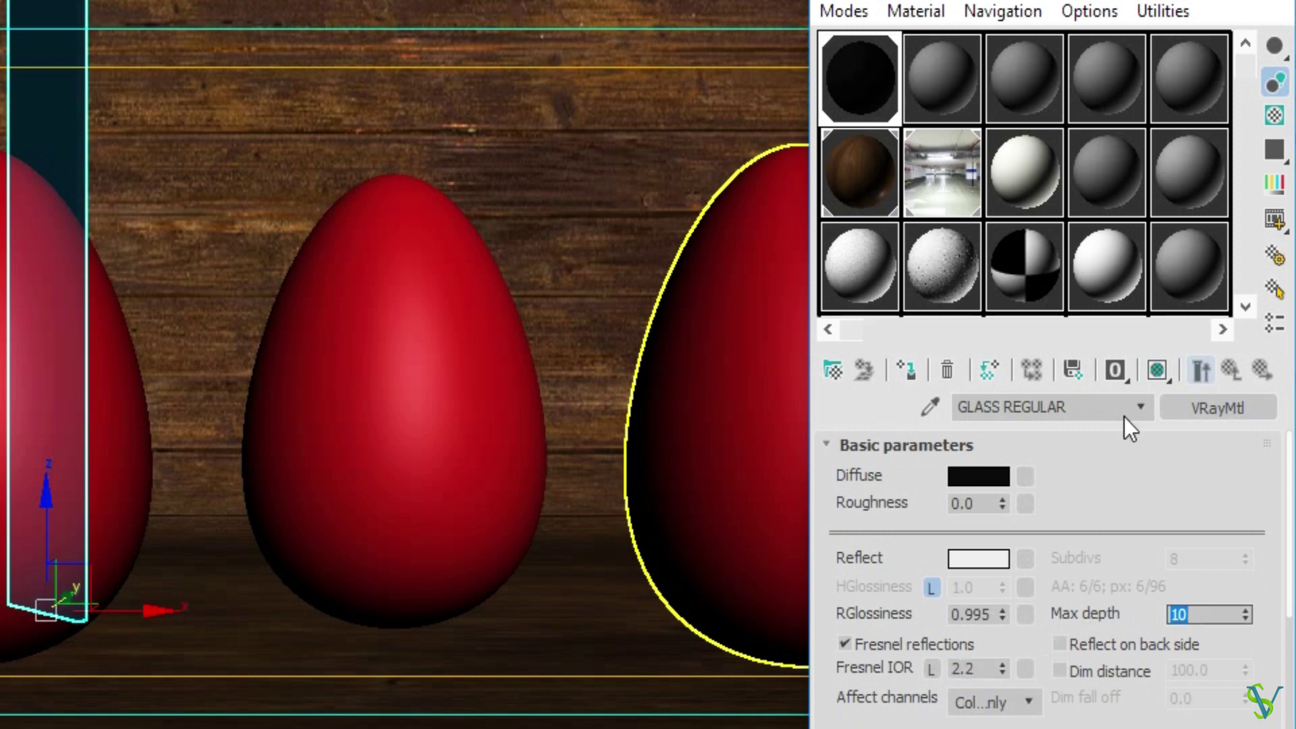
Set the glass refraction colour to near-white with RGB 228, 228, 228 and enable the background in the material's sample preview
drag(1216, 529, 1219, 321)
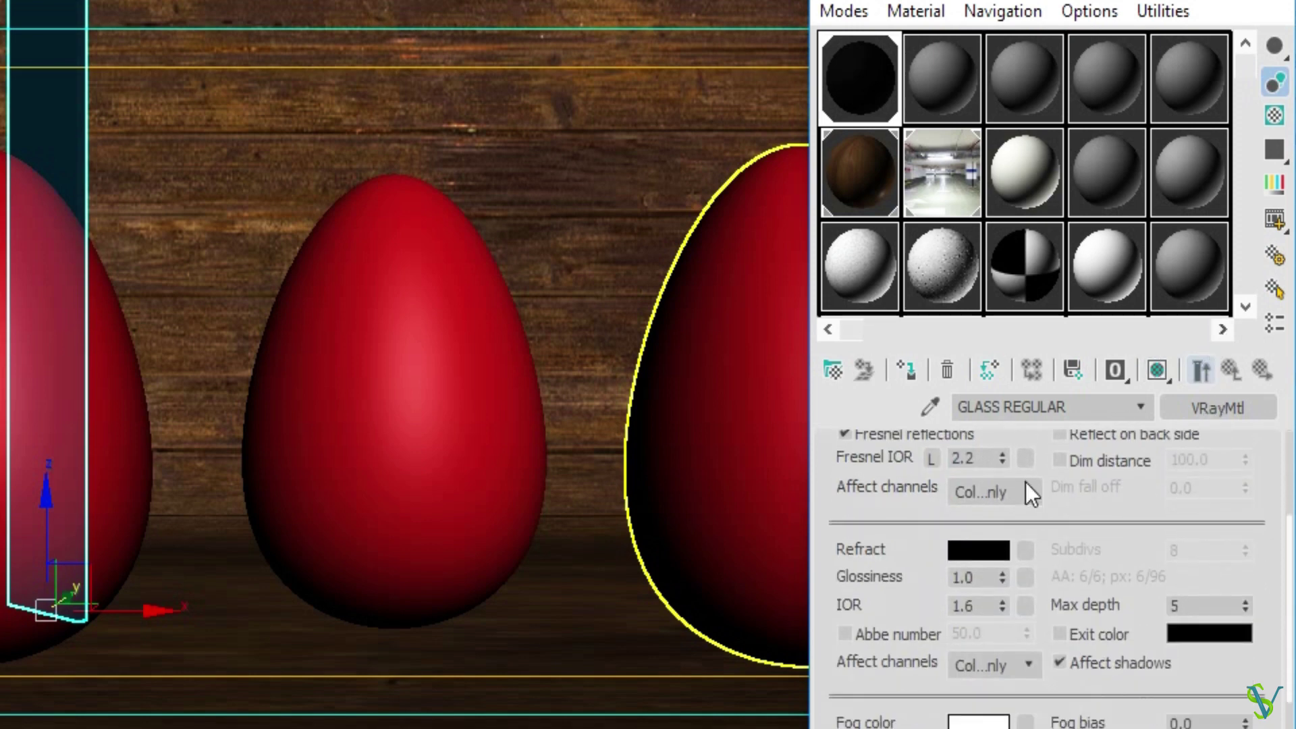
click(987, 550)
drag(342, 191, 443, 214)
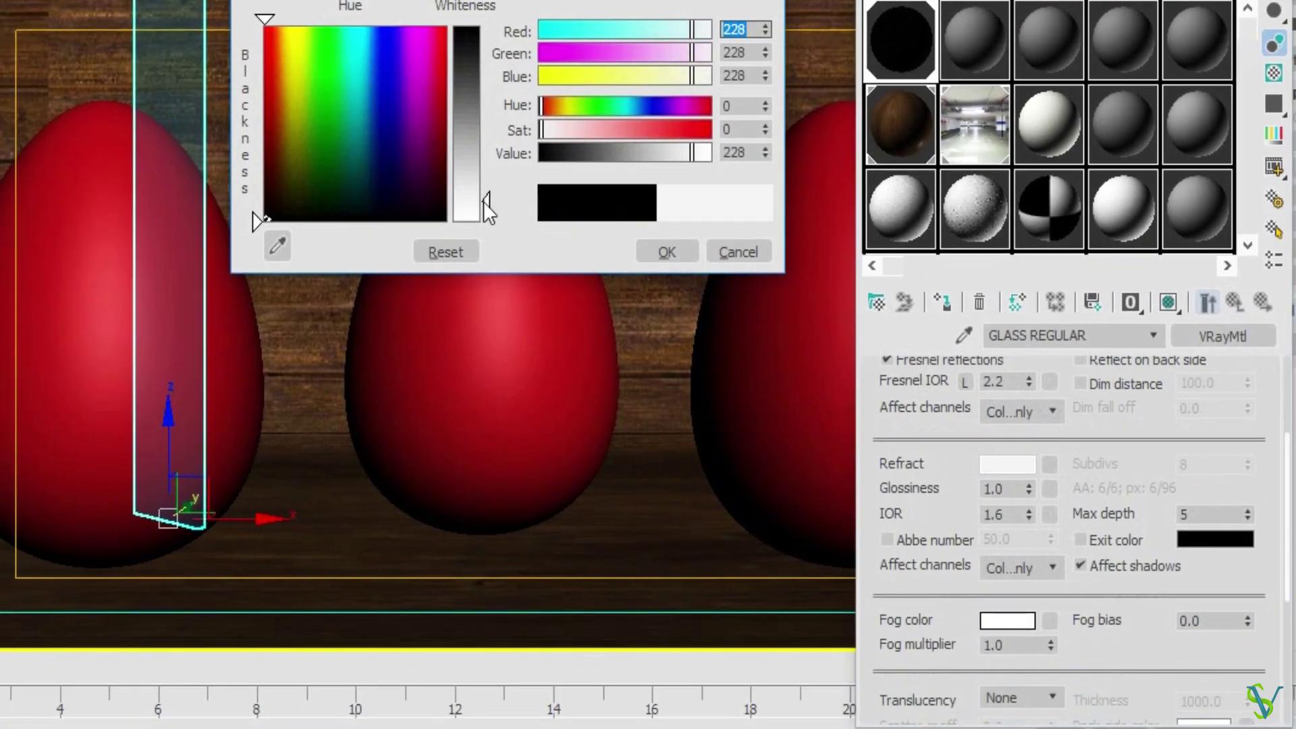
click(689, 250)
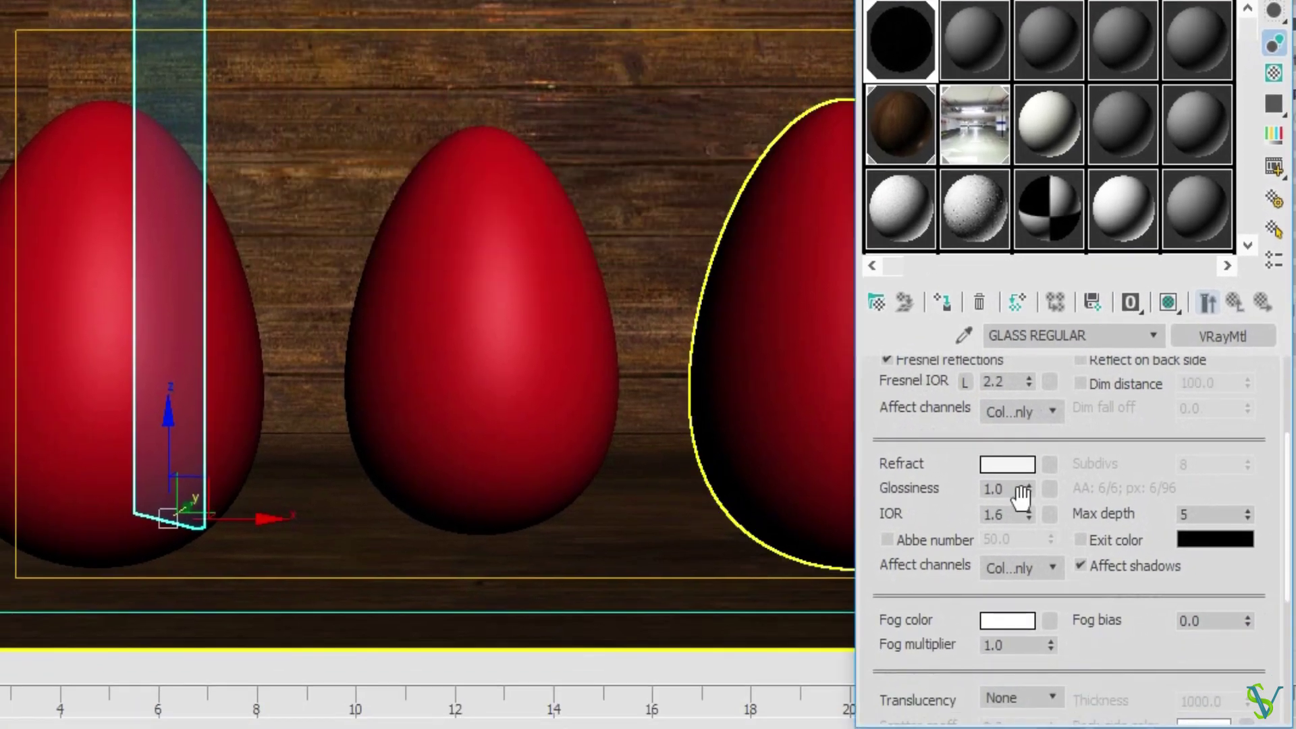
drag(922, 490, 954, 427)
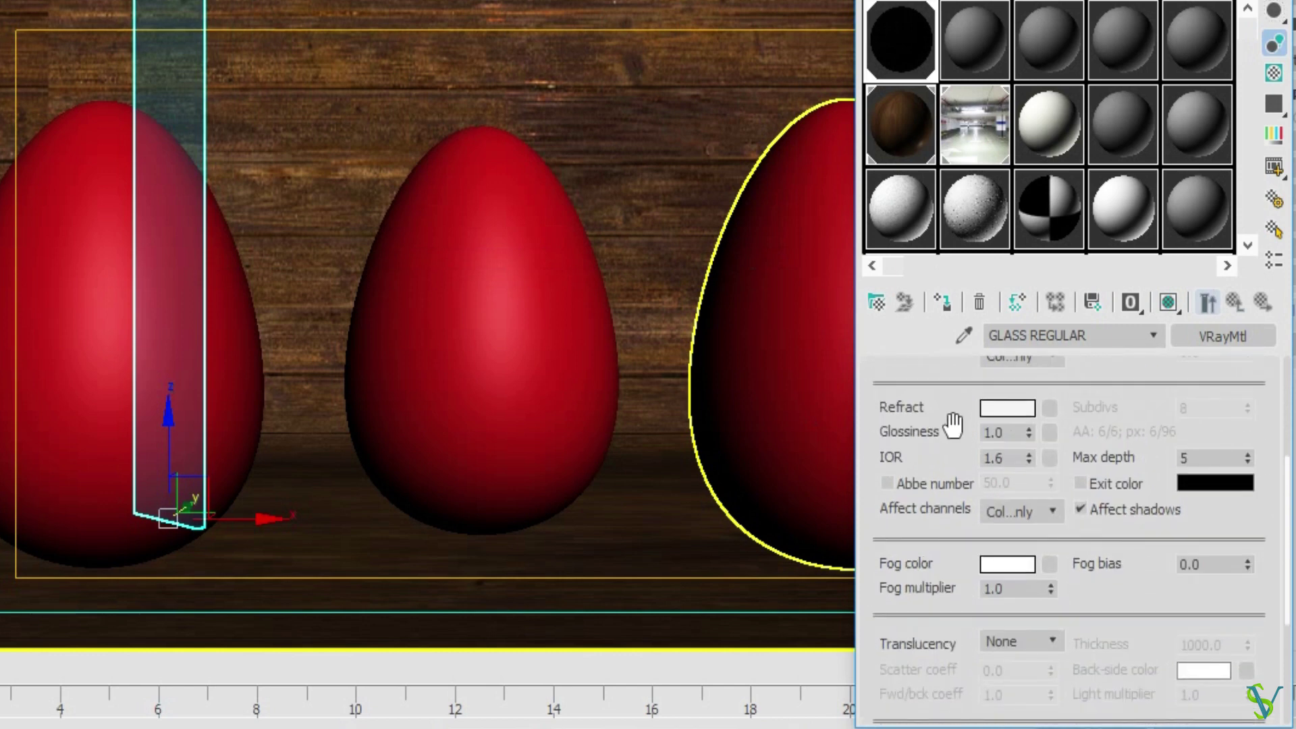
click(1276, 72)
Move the glass panel left in the top view so it stands beyond the left egg, keeping the backdrop in place
key(alt+w)
right_click(139, 193)
key(alt+w)
scroll(565, 232, down, 3)
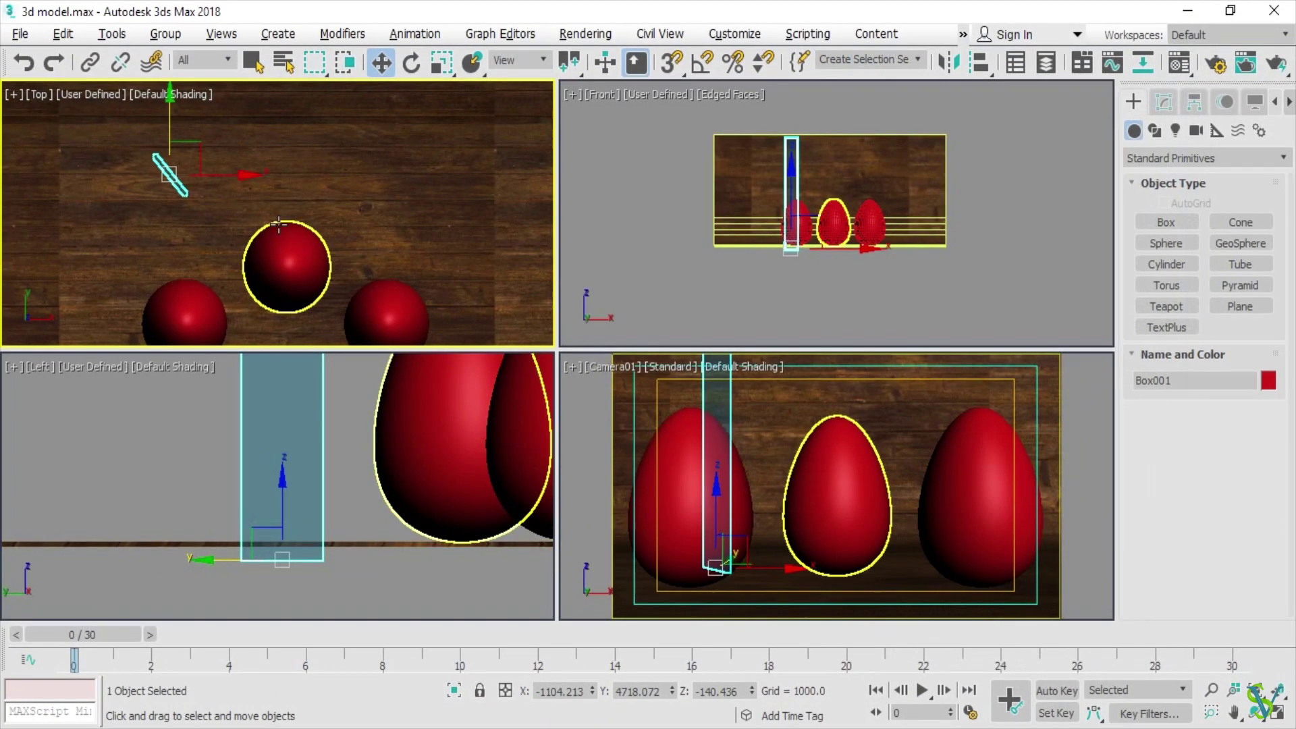
drag(201, 152, 162, 164)
click(173, 165)
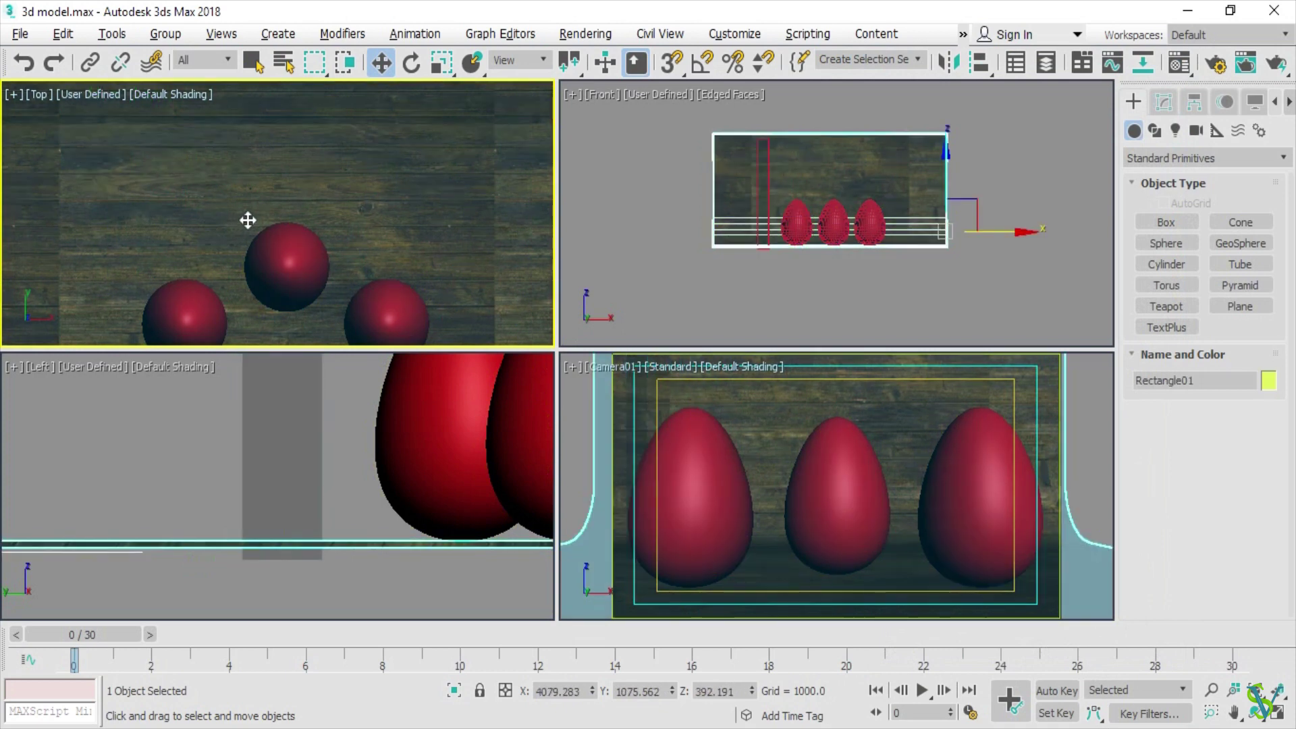
key(ctrl+z)
Make six evenly spaced copies of the panel along X, forming a row behind the eggs across the backdrop
shift+drag(157, 175, 218, 181)
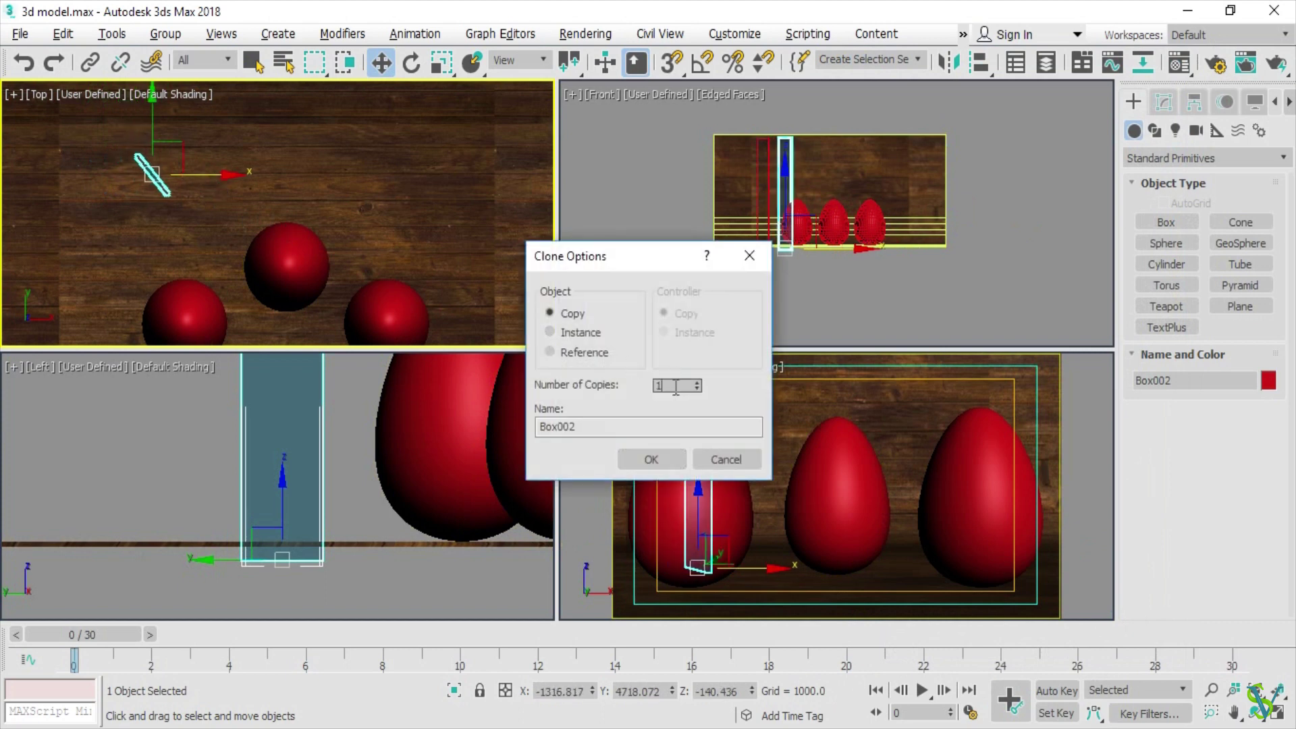
key(Return)
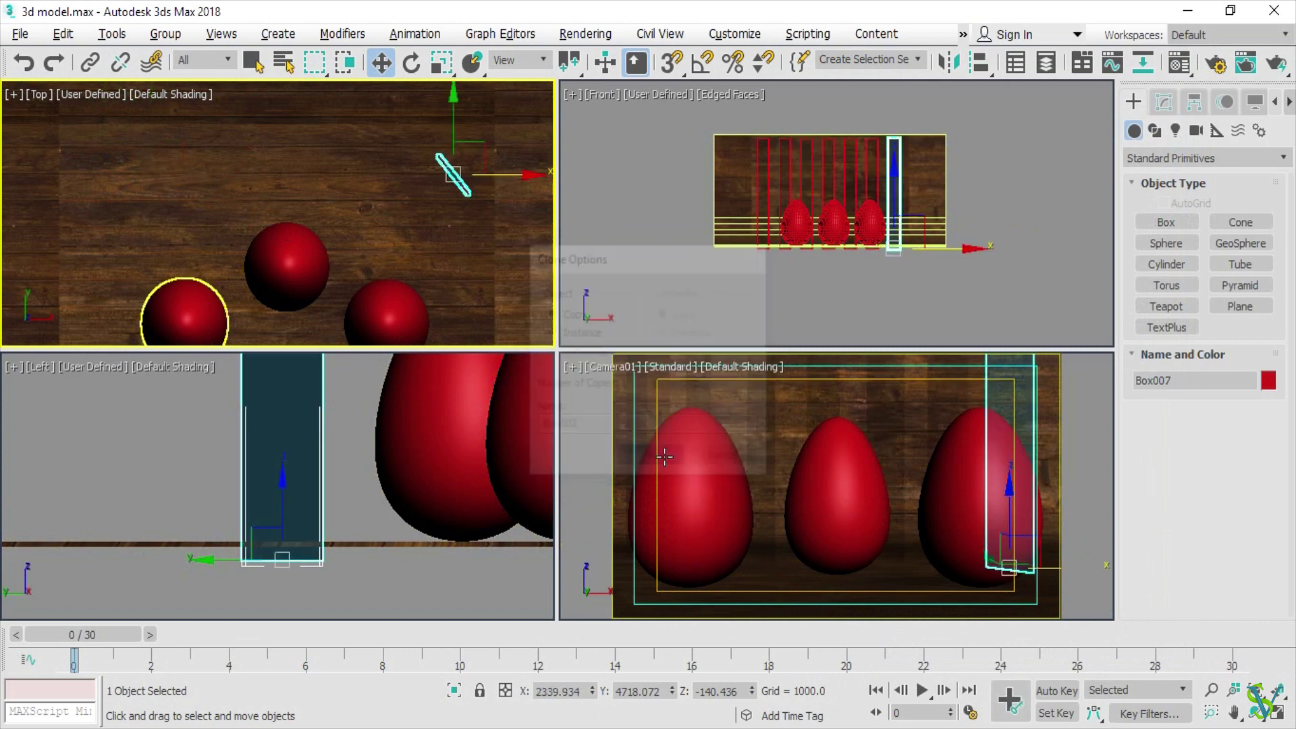
click(350, 444)
key(z)
click(747, 295)
key(z)
right_click(512, 246)
key(z)
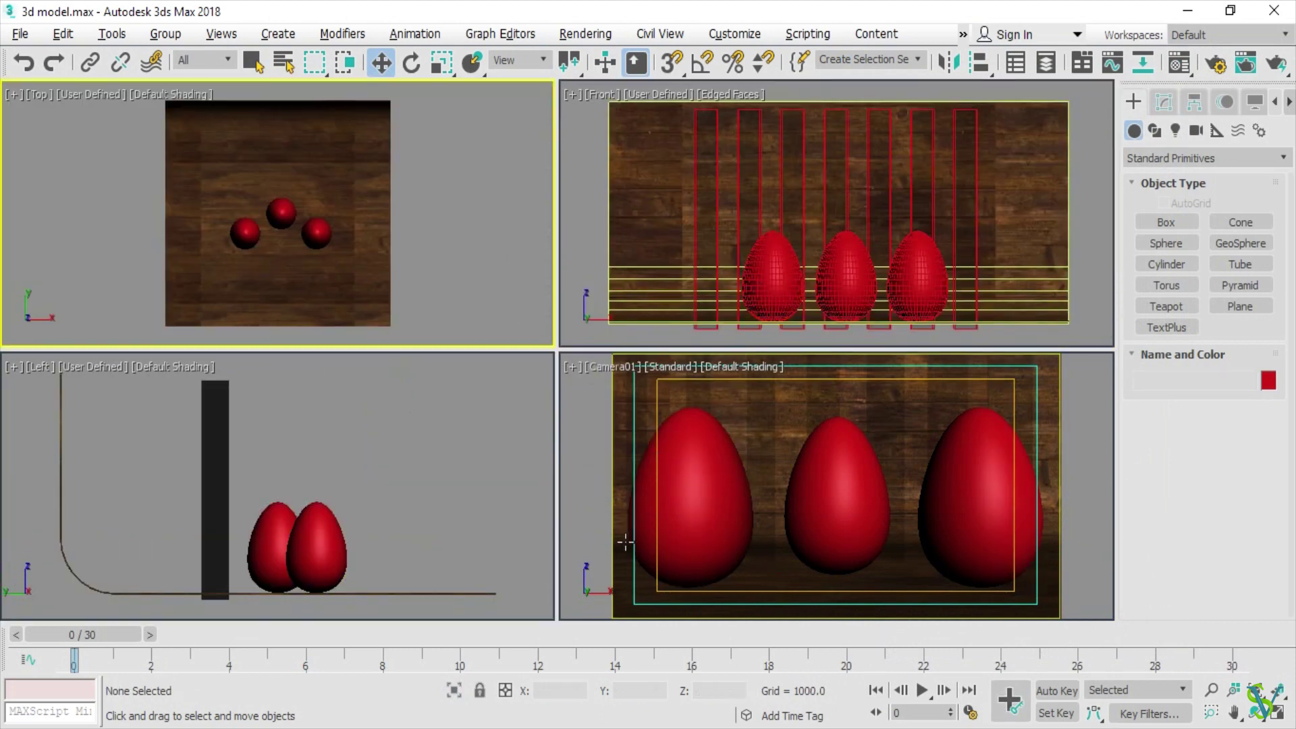
Assign the second V-Ray material to the left egg and rename it WHITEWASH PAINT
right_click(831, 541)
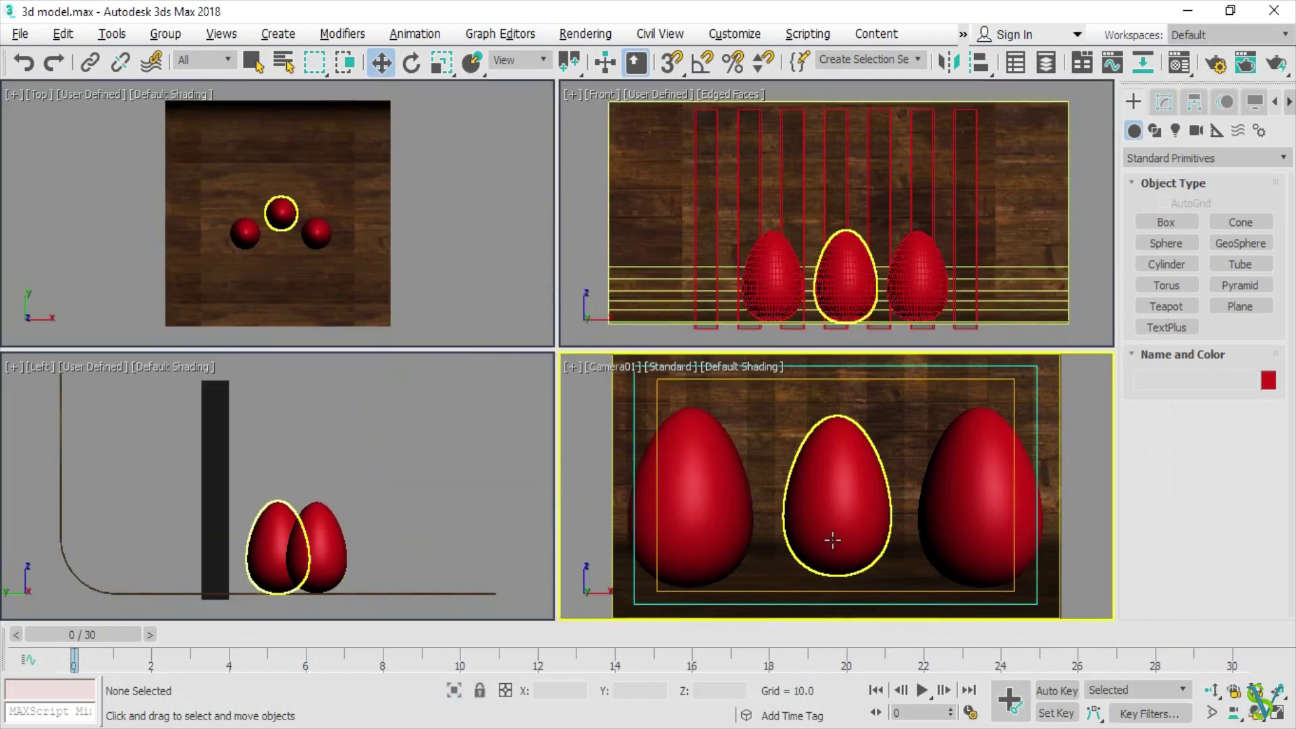
click(730, 487)
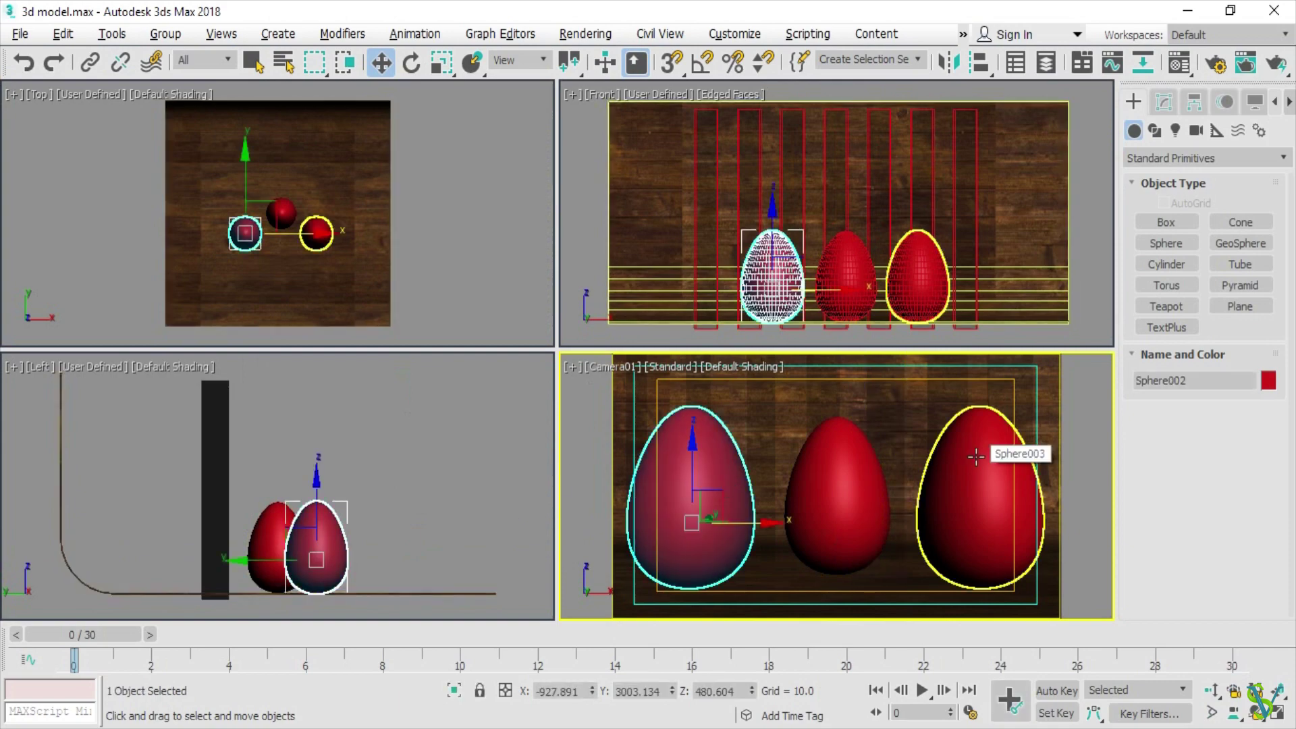
click(1180, 63)
drag(954, 75, 1009, 61)
click(985, 126)
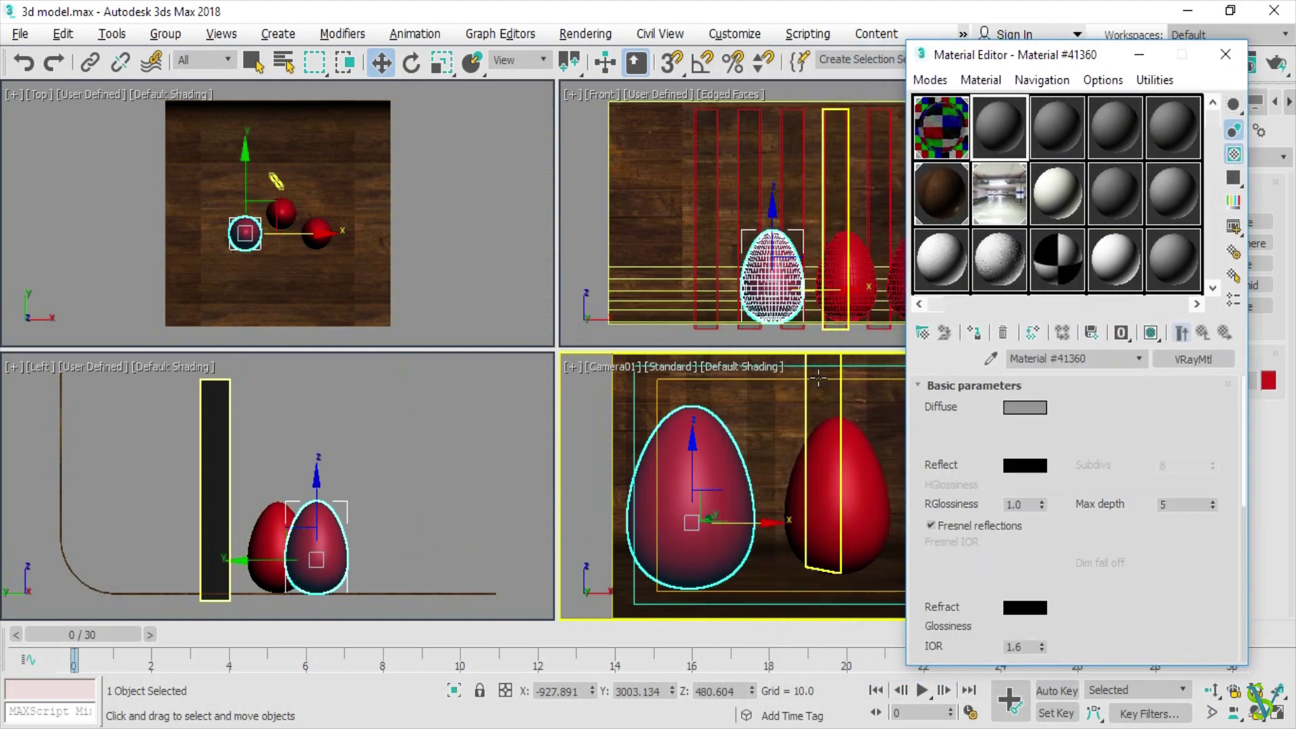
key(alt+w)
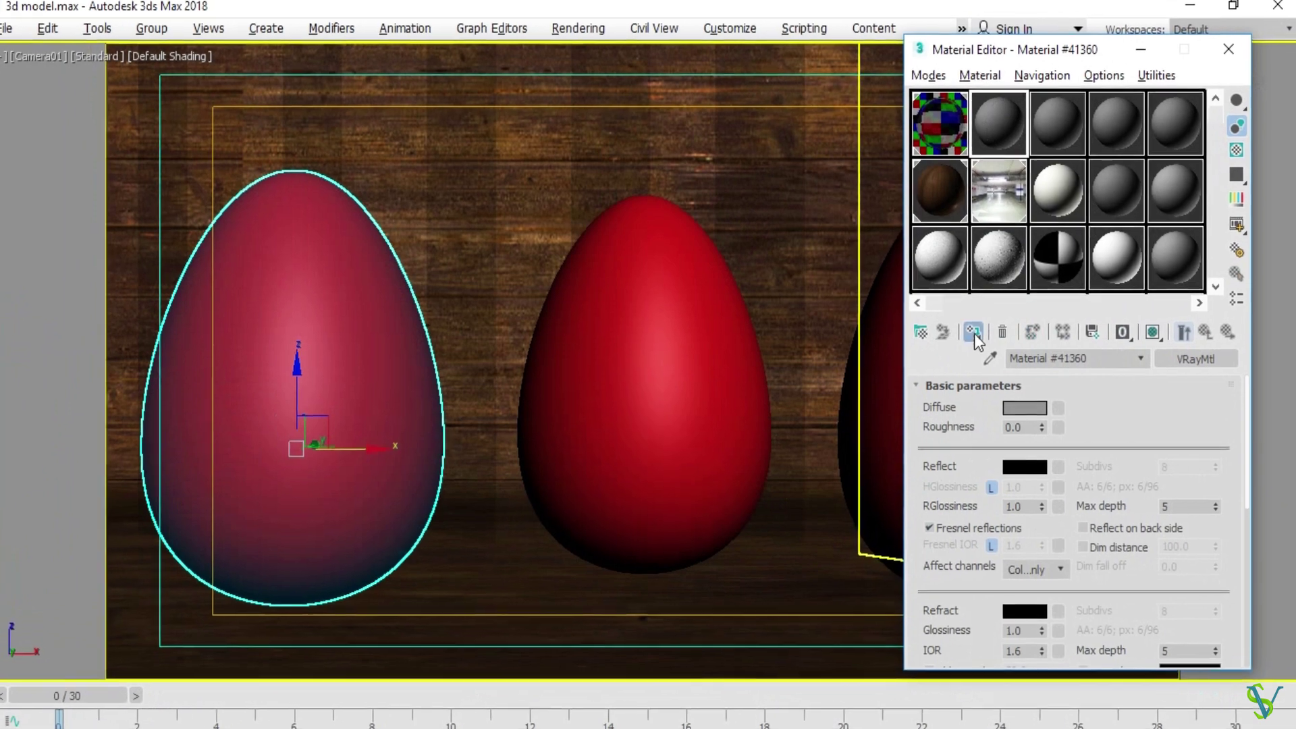
click(974, 334)
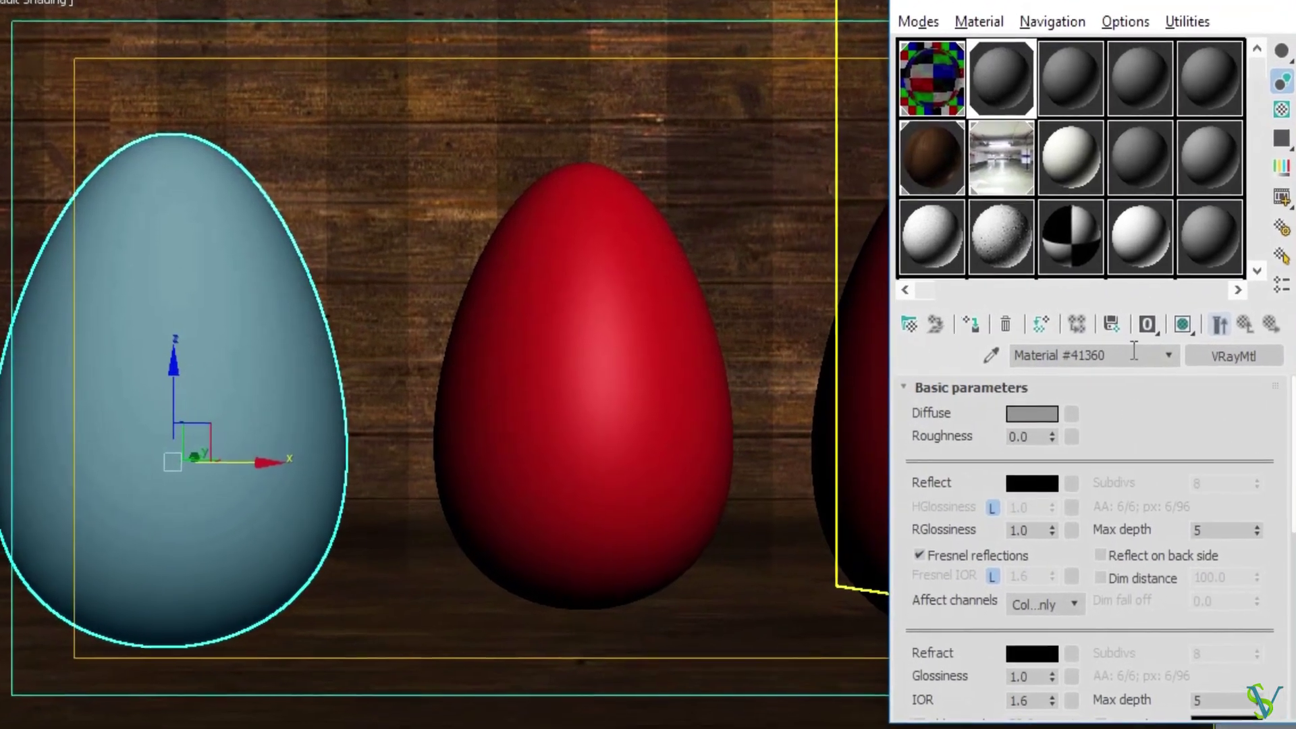
drag(1134, 351, 964, 370)
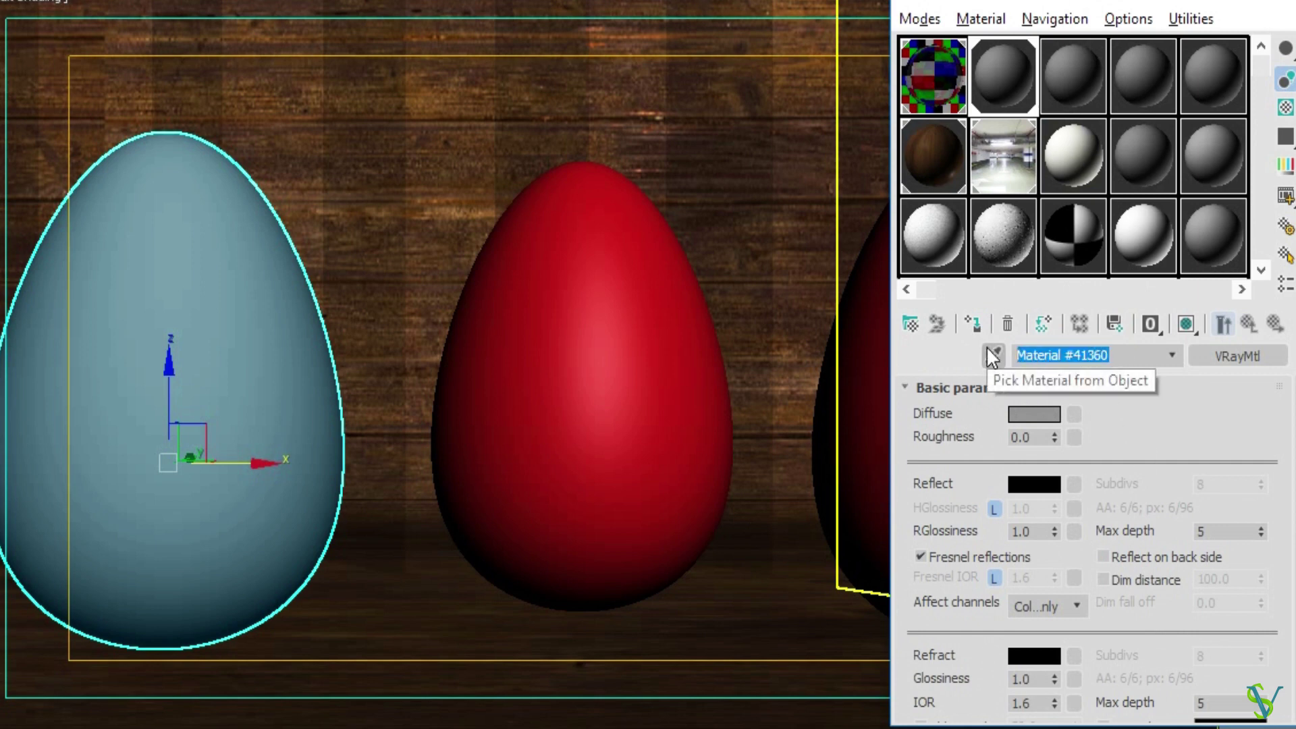
text(WHITEWASH PAINT)
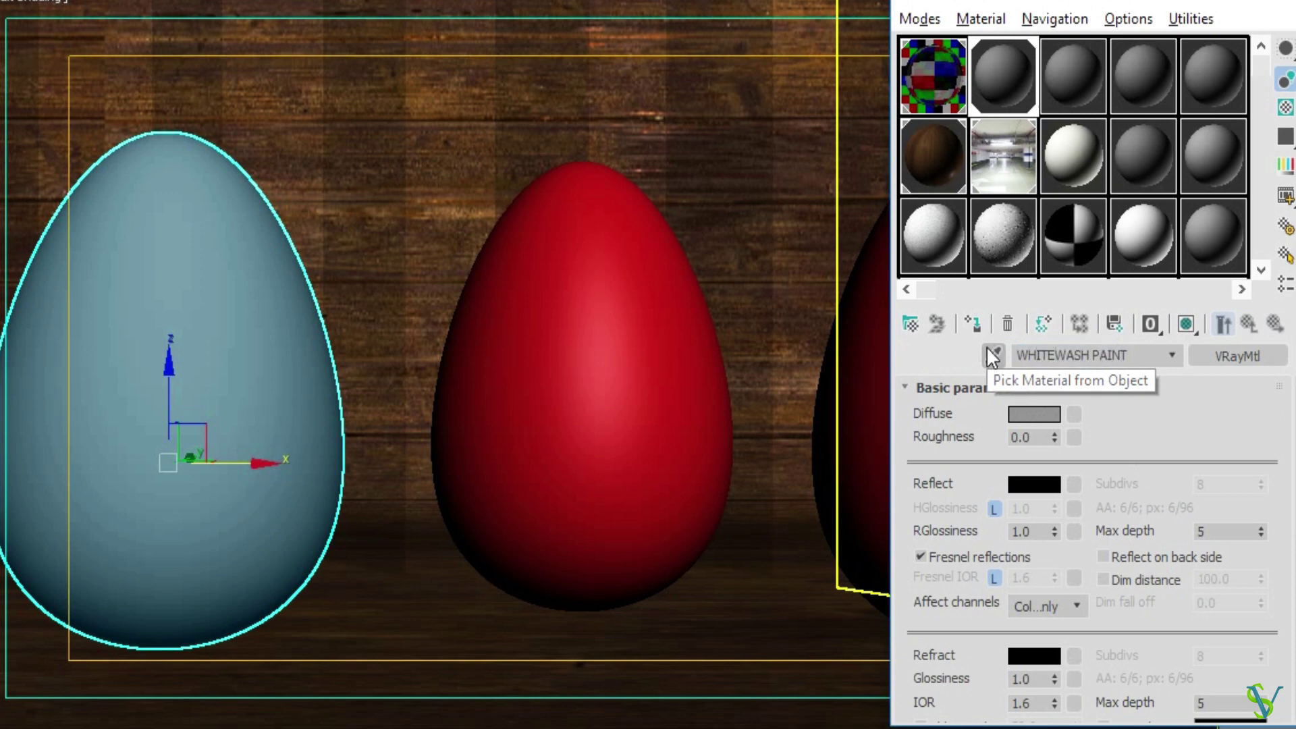
Set the WHITEWASH PAINT diffuse colour to red 255, green 255 and blue 246
click(1039, 417)
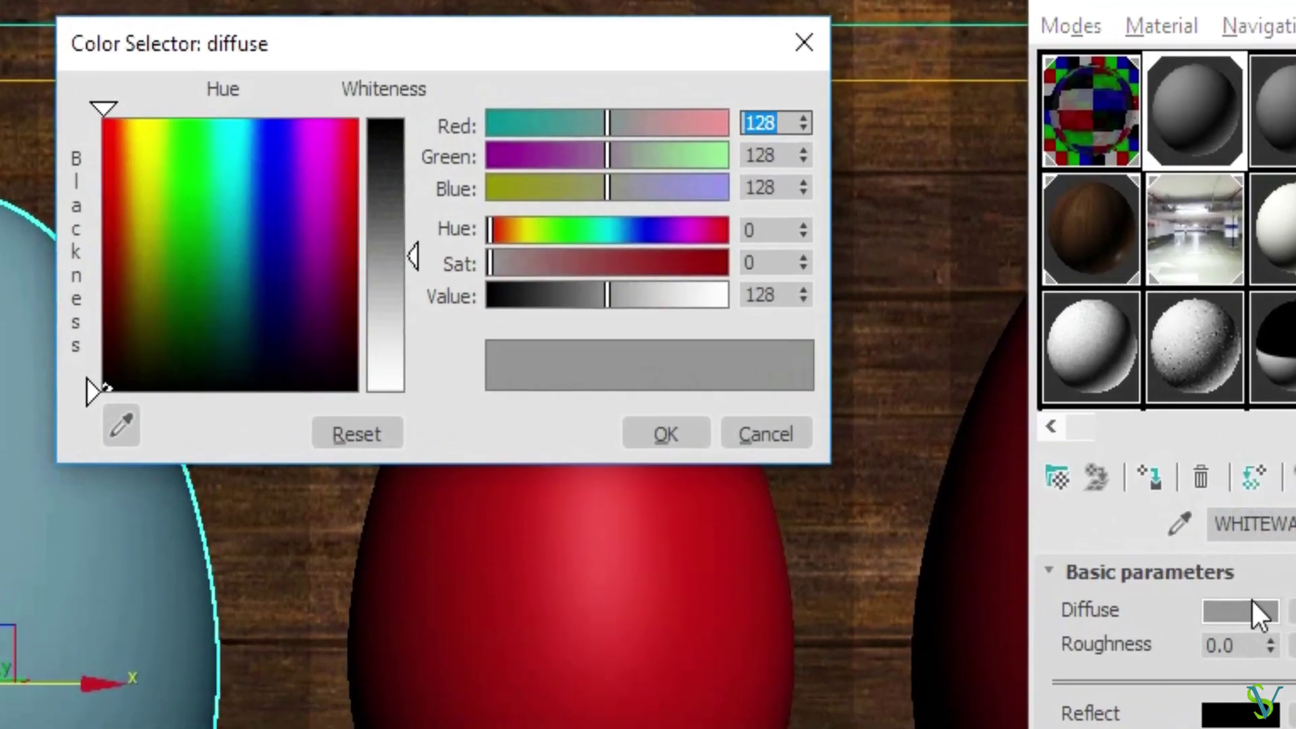
text(2)
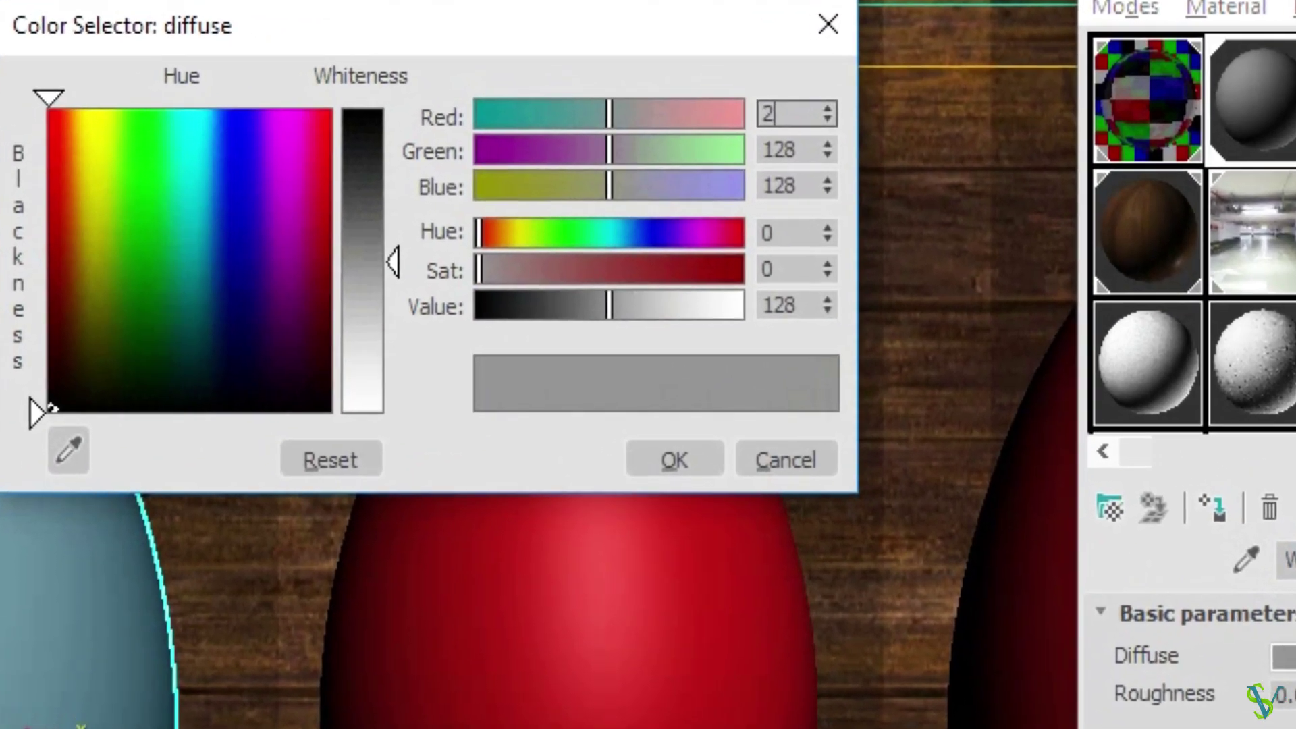
key(Tab)
text(255)
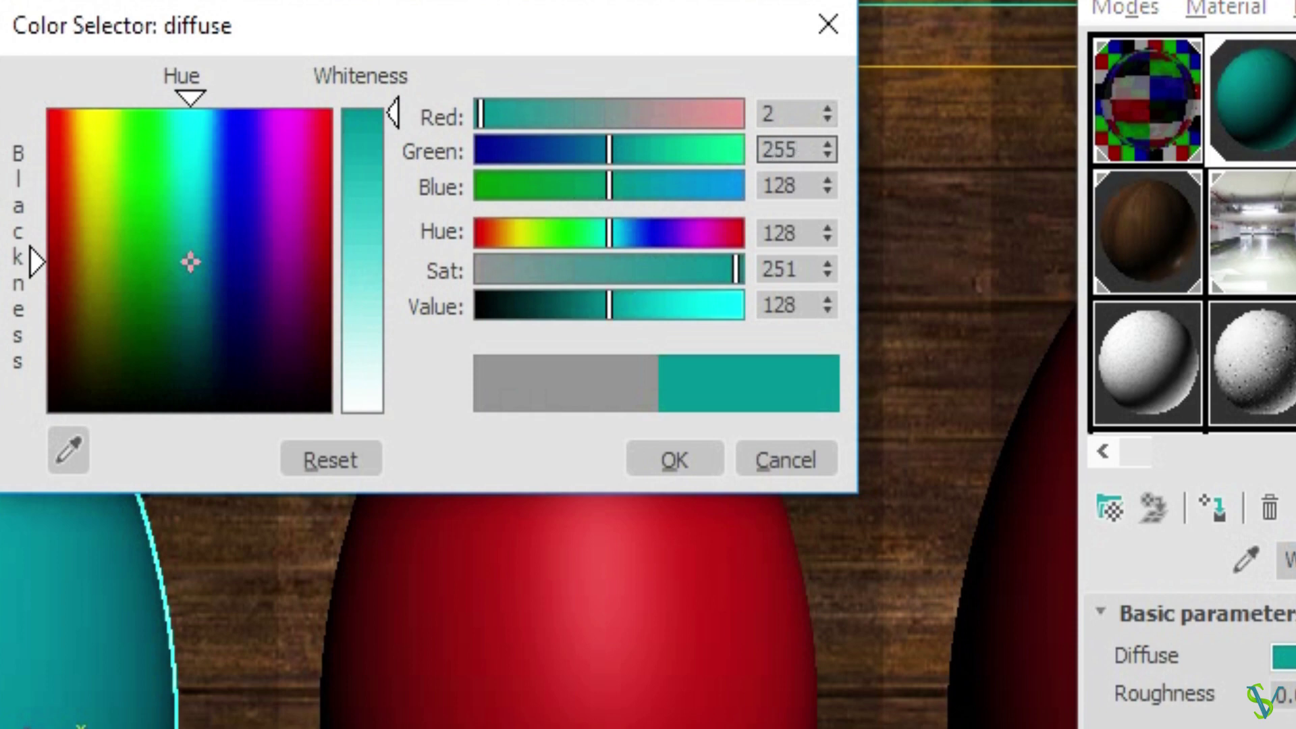
key(shift+Tab)
text(255)
key(Tab)
key(Tab)
text(246)
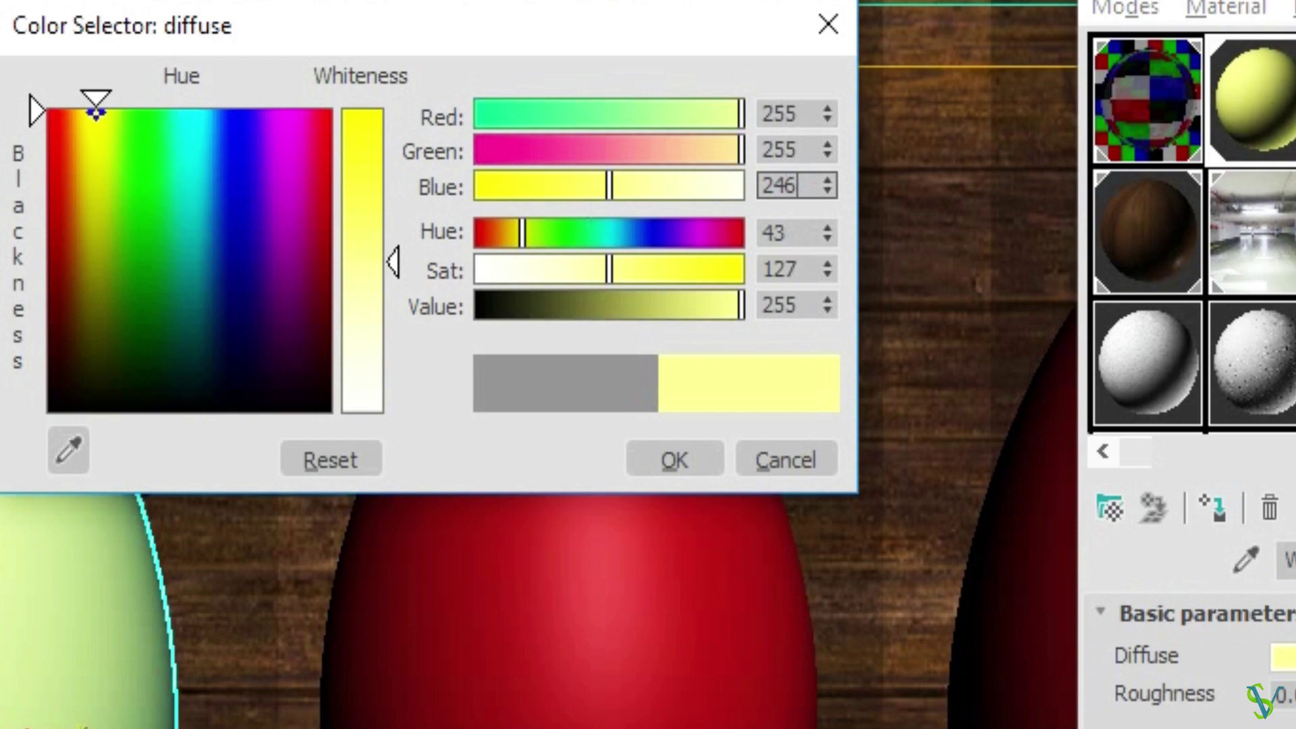
key(Return)
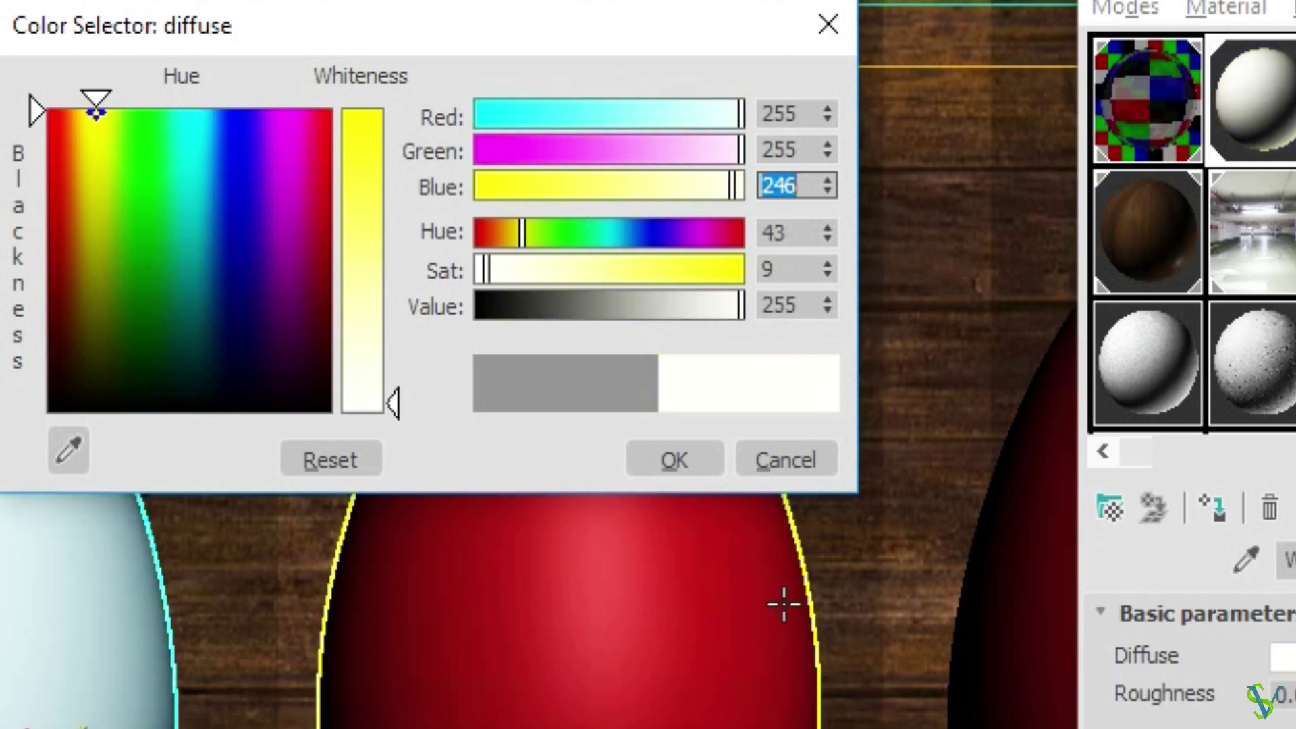
click(675, 459)
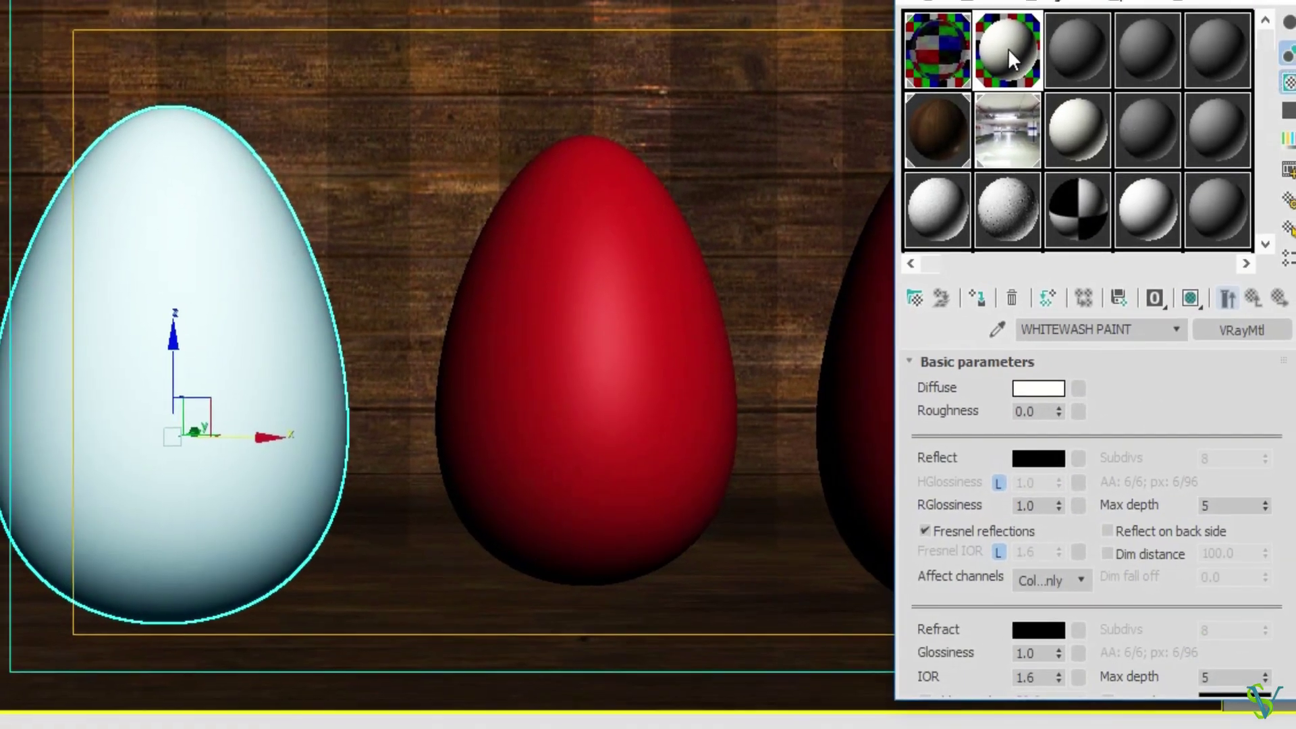
Open an enlarged preview of WHITEWASH PAINT and place it beside the material settings
double_click(1219, 79)
mouse_move(614, 120)
mouse_down()
mouse_move(723, 110)
mouse_move(745, 61)
mouse_up()
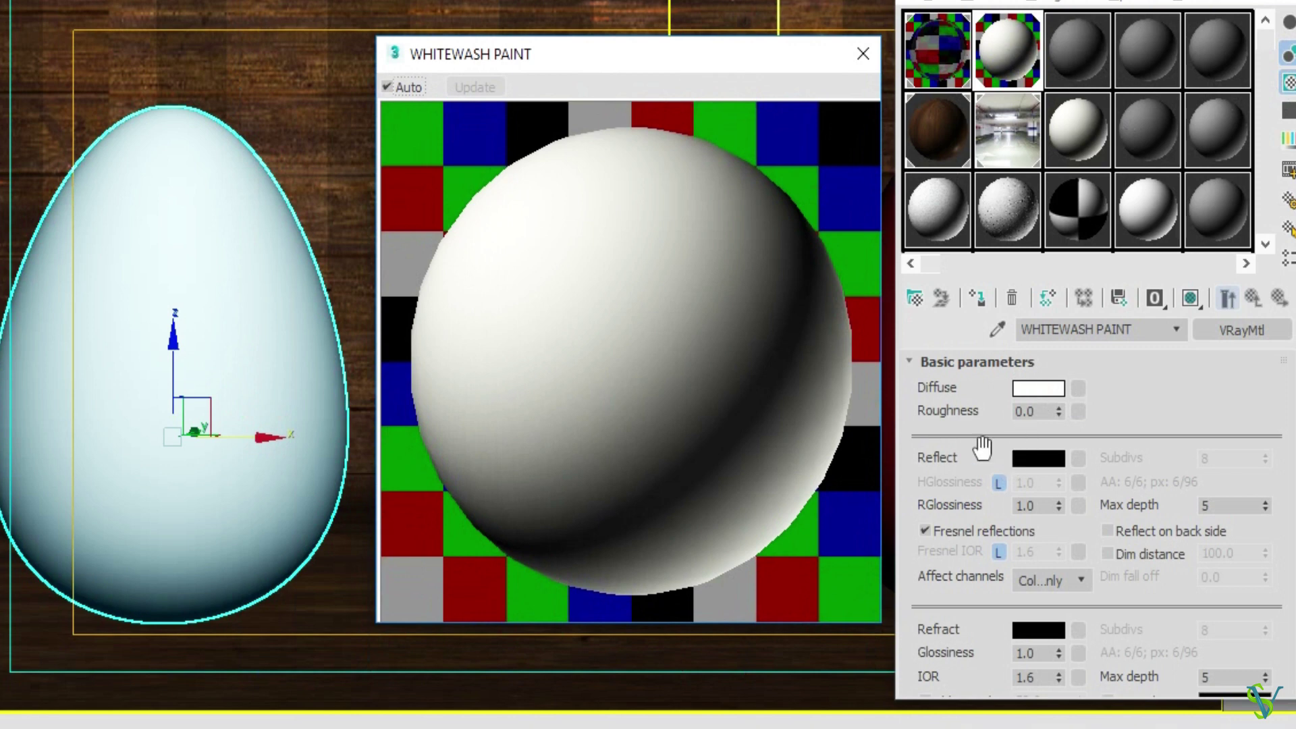
drag(1125, 411, 1117, 385)
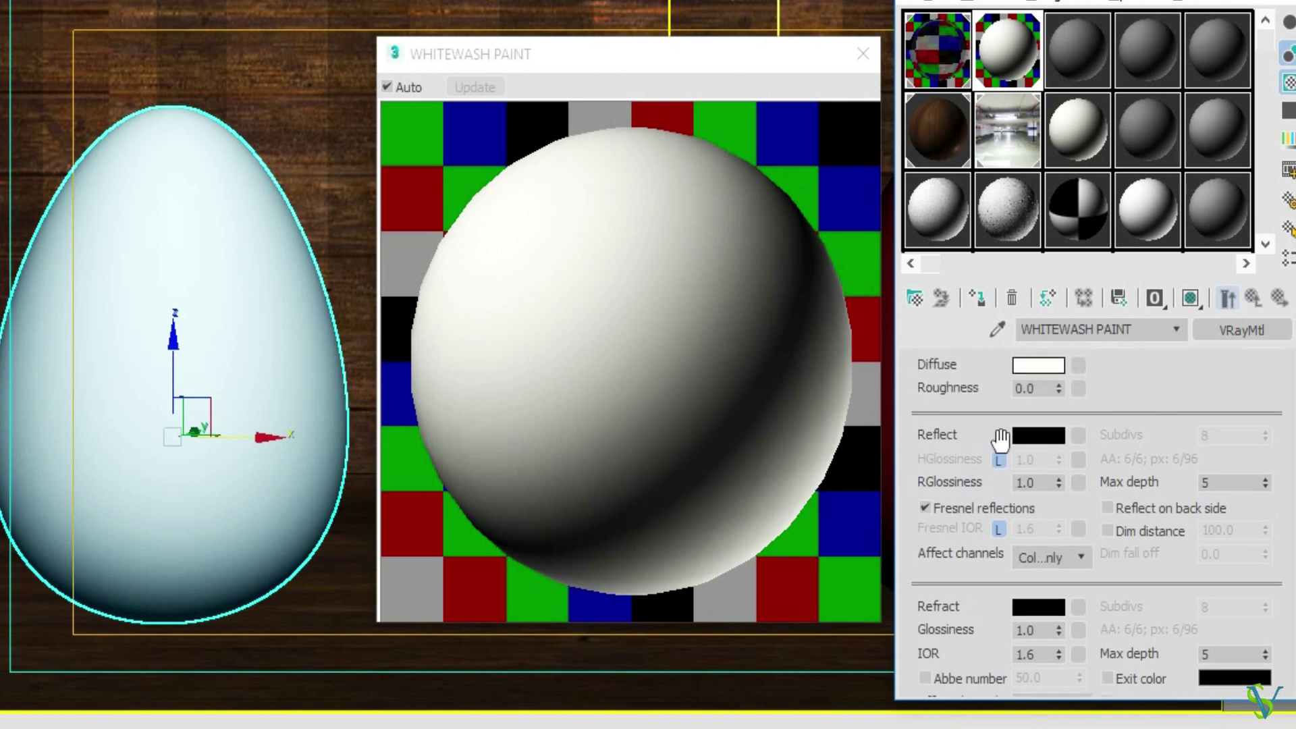
Unlock the highlight glossiness of WHITEWASH PAINT and set both HGlossiness and RGlossiness to 0.0
click(999, 460)
double_click(1038, 466)
text(0.99)
key(Return)
double_click(1018, 458)
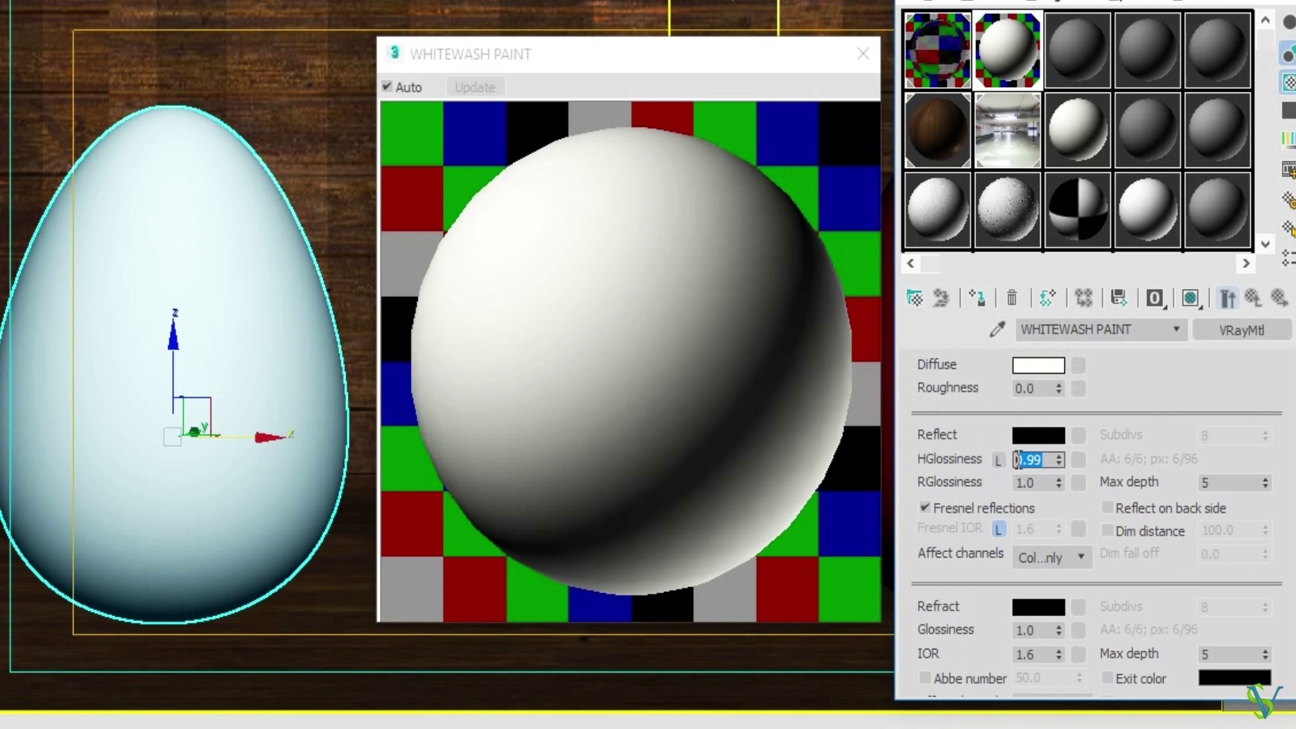
key(Tab)
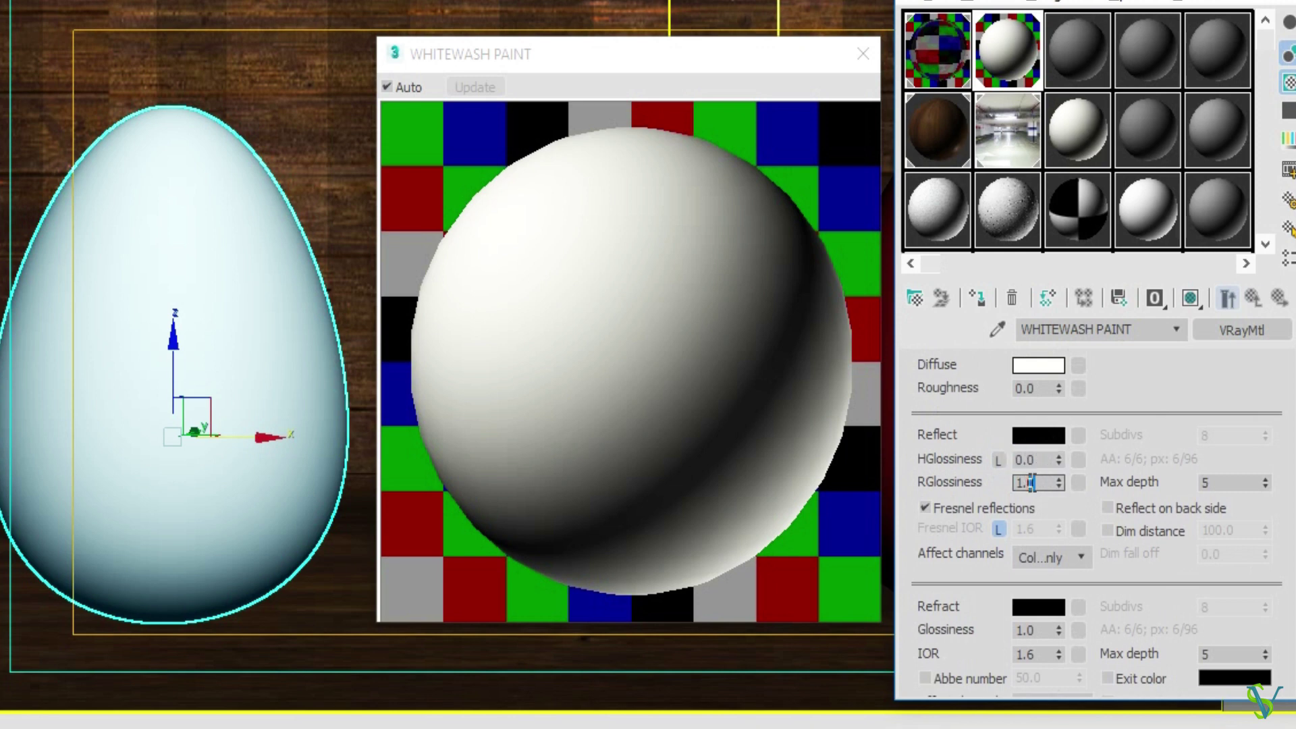
text(0)
key(Return)
Set the reflection max depth to 1 and turn off Fresnel reflections for WHITEWASH PAINT
click(1267, 487)
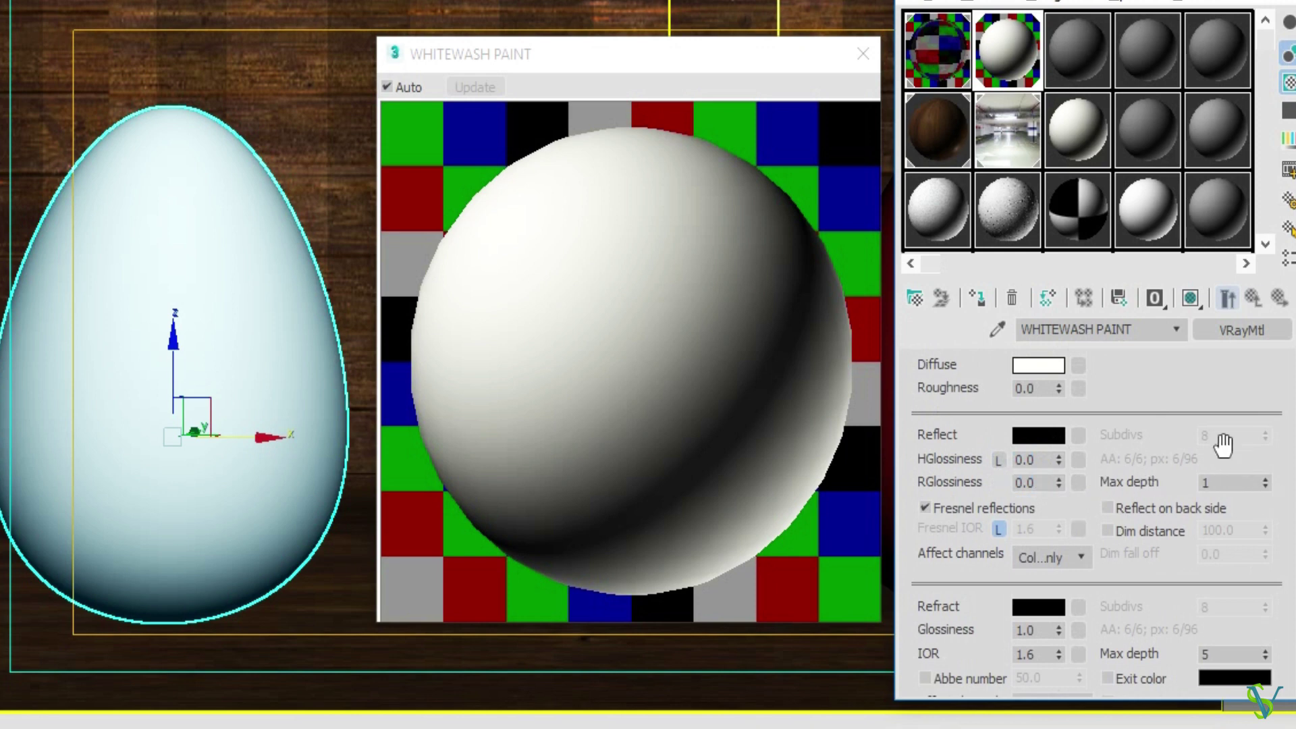
drag(1225, 455, 1212, 379)
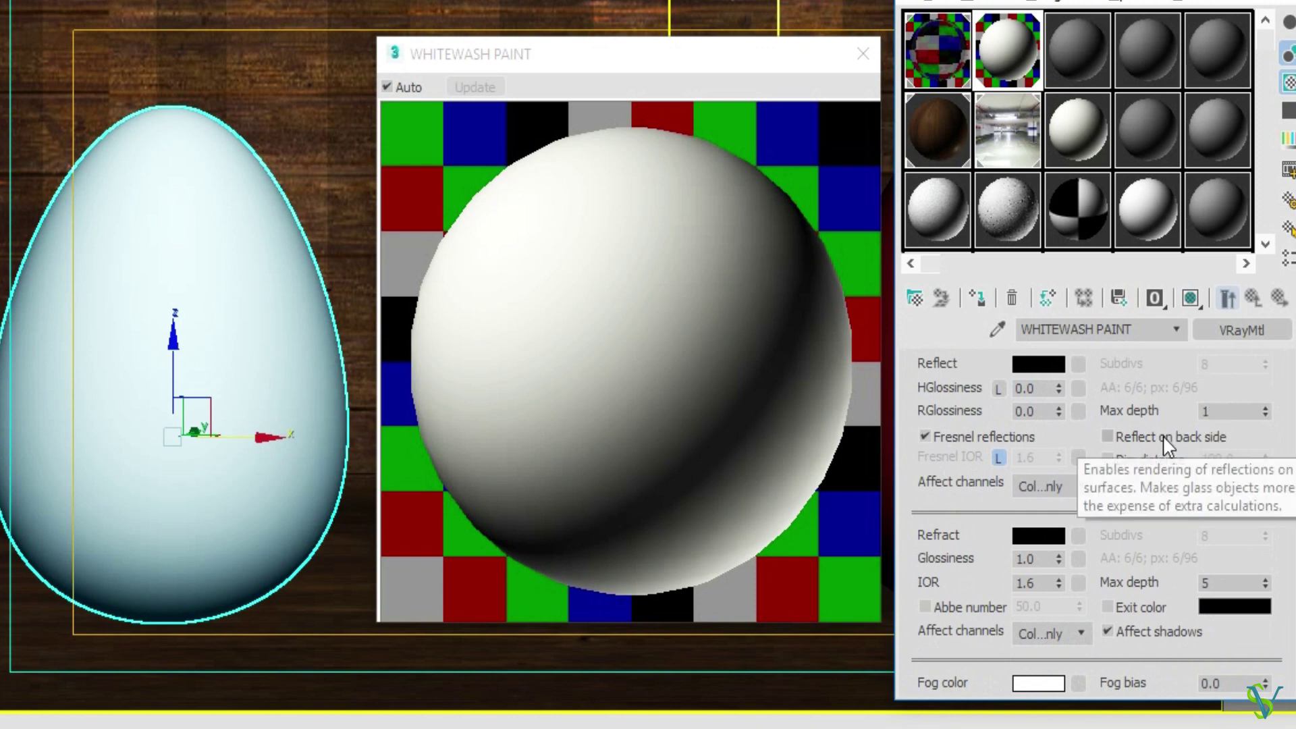
click(978, 438)
Set the refraction Glossiness and IOR of WHITEWASH PAINT both to 0.0
drag(960, 495, 969, 471)
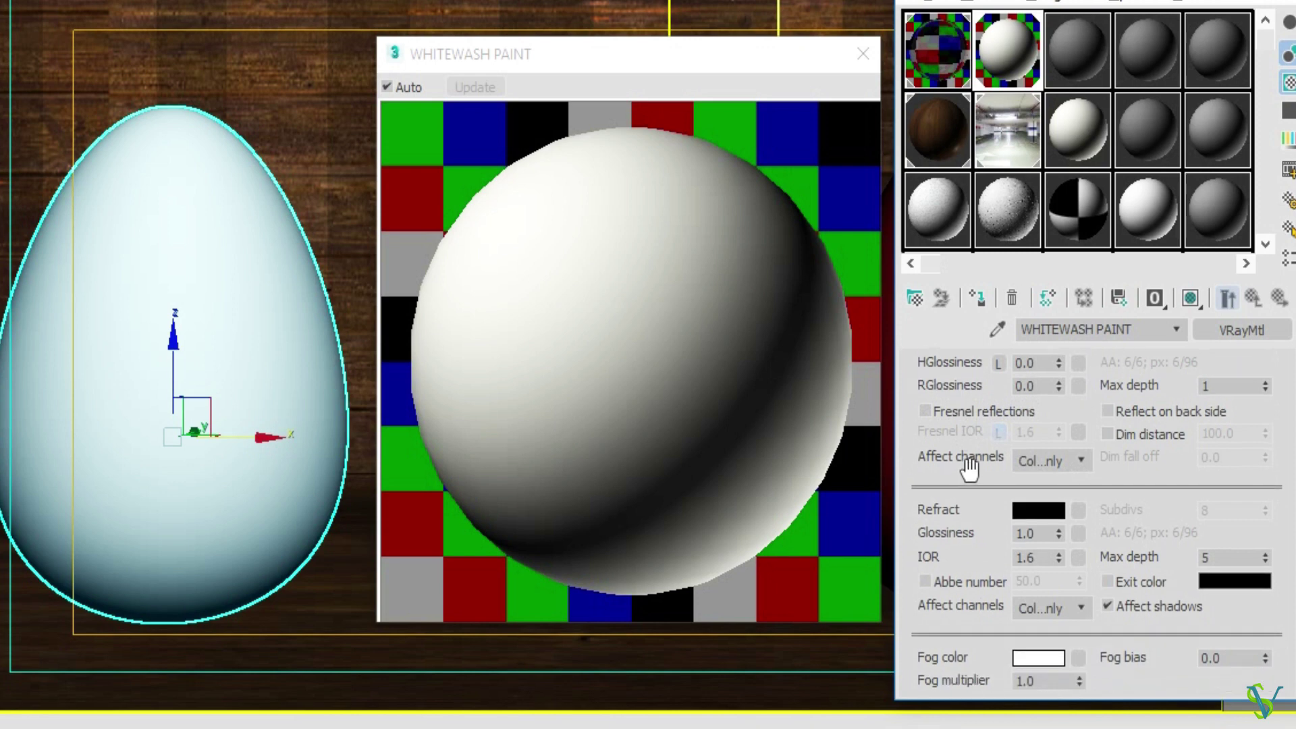
drag(970, 466, 980, 397)
click(1049, 450)
drag(1047, 454, 977, 447)
text(0)
key(Return)
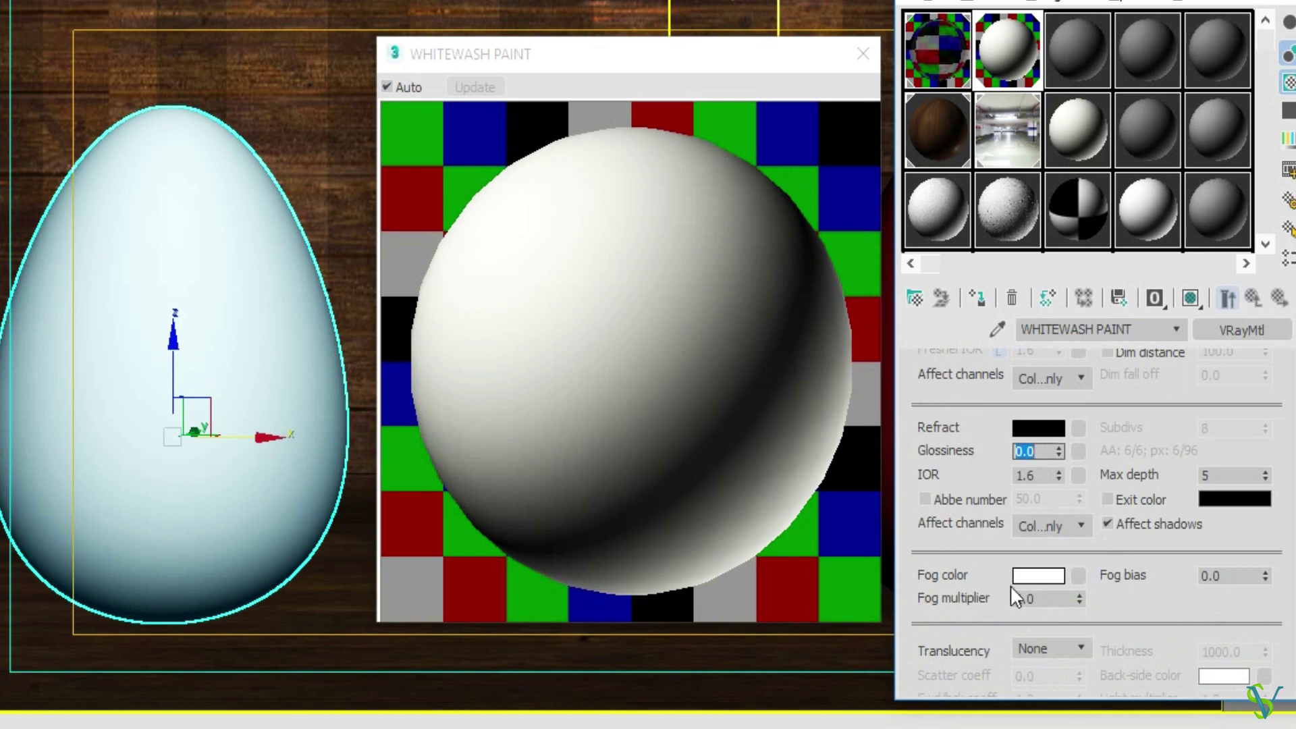
drag(1041, 477, 913, 455)
text(0)
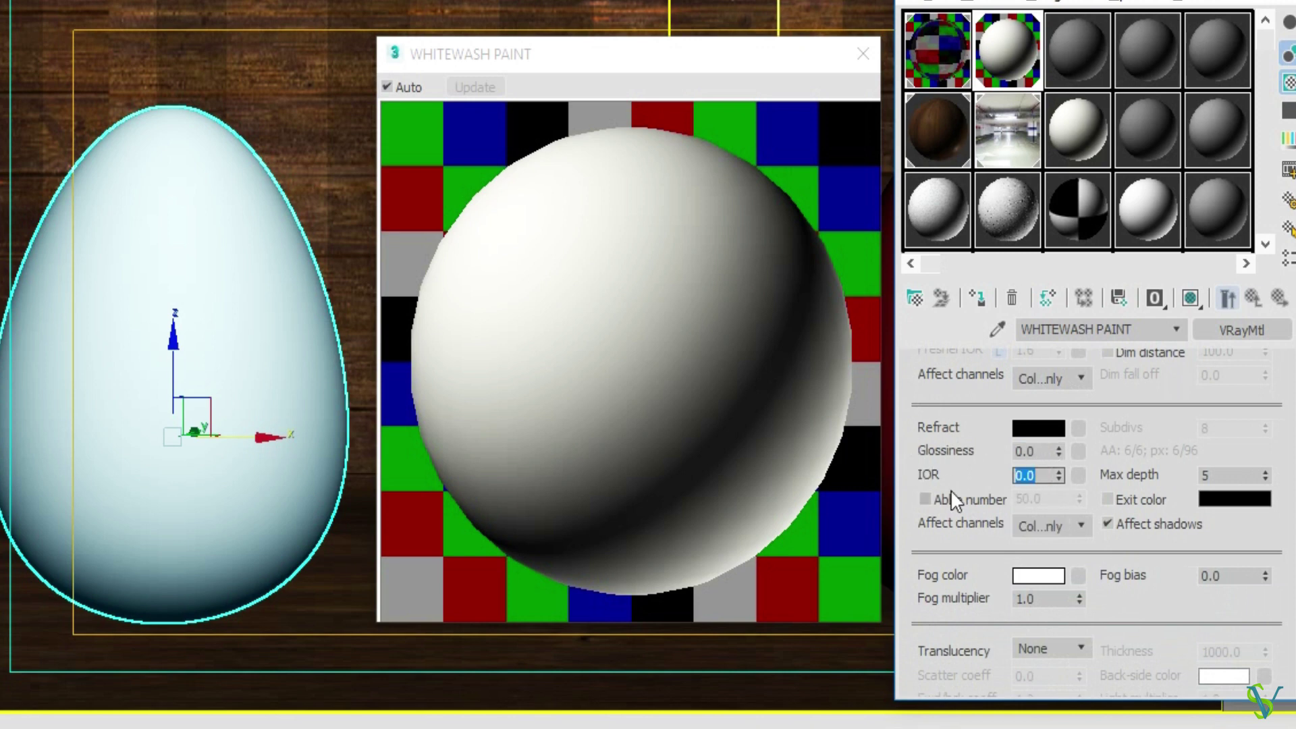
Set the refraction max depth to 1 and turn off Affect shadows
click(1266, 480)
click(1266, 480)
click(1266, 480)
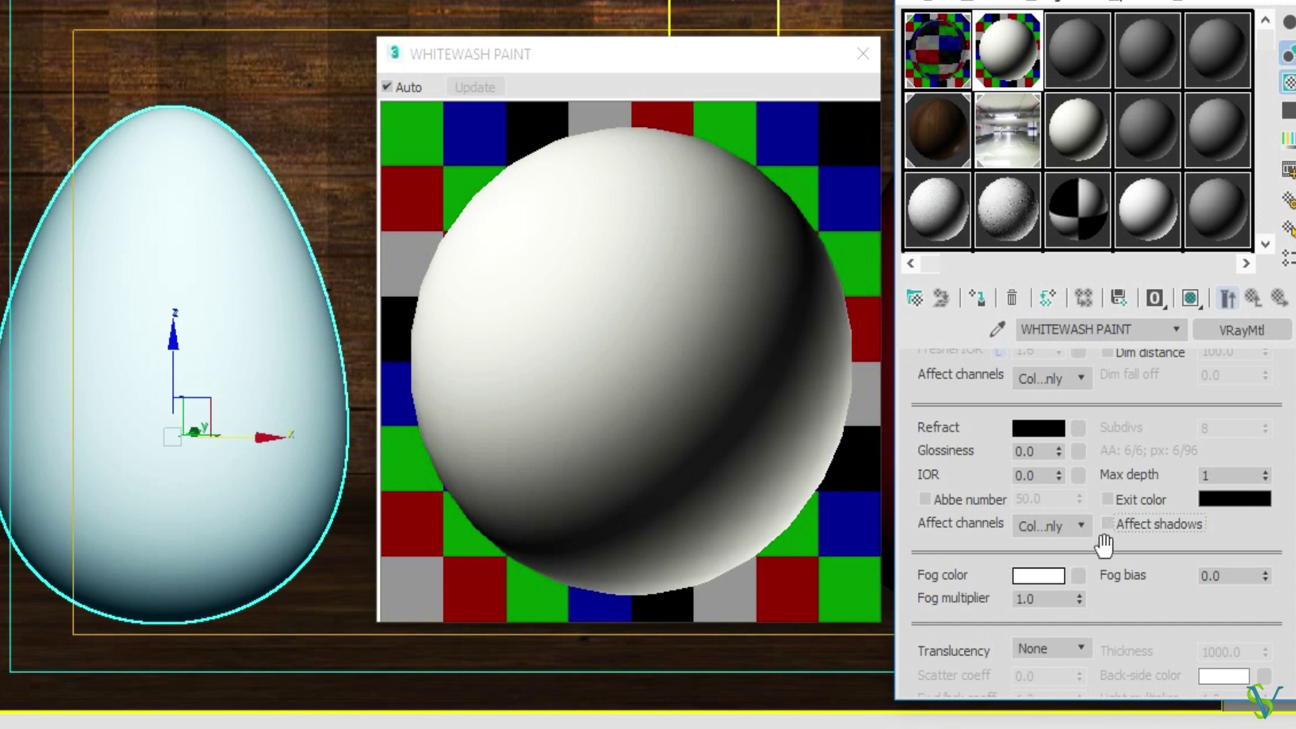
Set the fog multiplier of WHITEWASH PAINT to 0
scroll(1047, 537, down, 3)
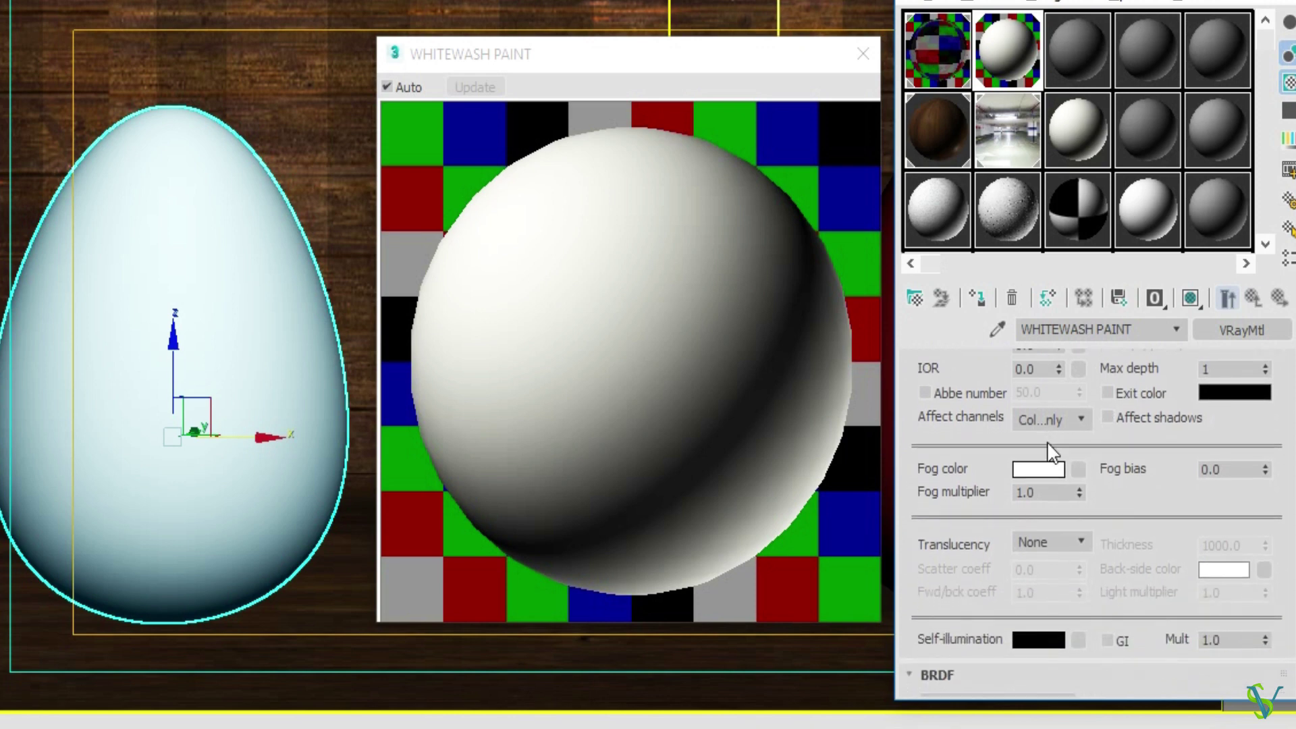
double_click(1026, 493)
text(0)
Change the BRDF type of WHITEWASH PAINT to Blinn
drag(1148, 590, 1128, 396)
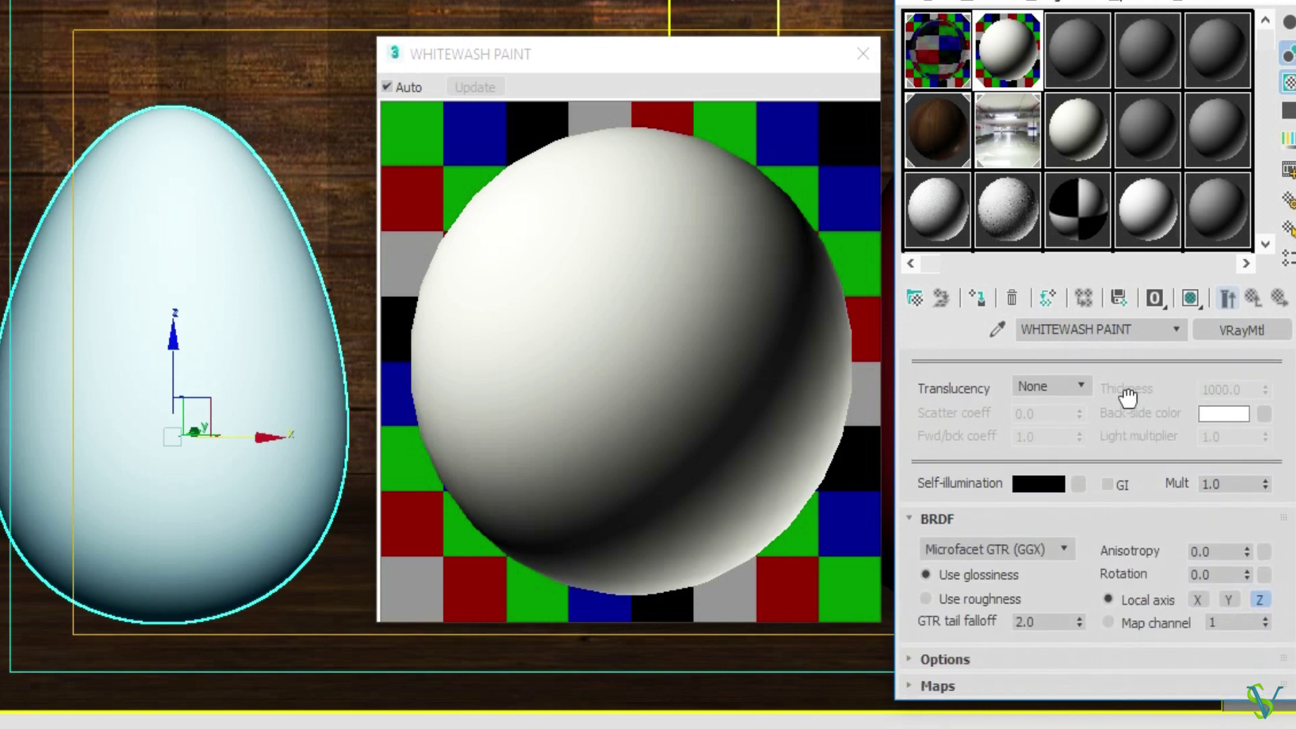
click(970, 552)
click(954, 582)
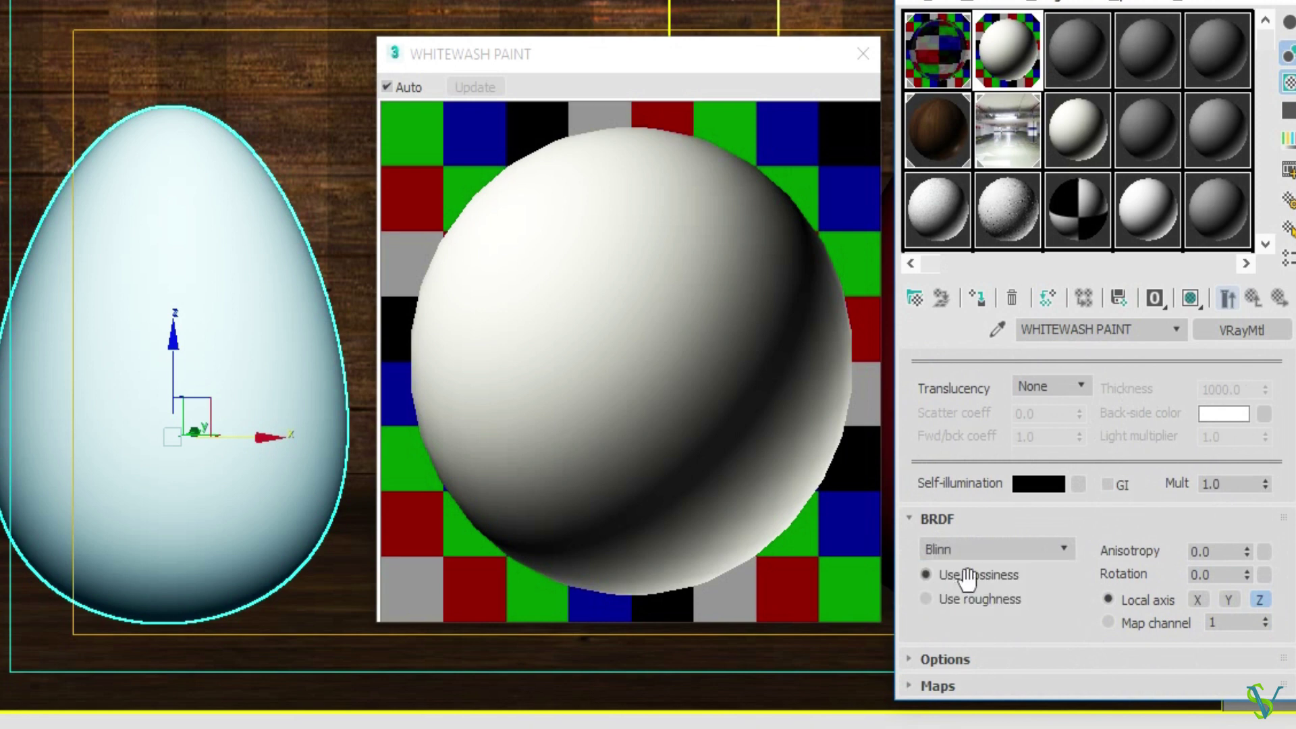
Turn off Trace reflections, Trace refractions, Glossy Fresnel and Fog system units scaling, and set Cutoff to 0.01
click(970, 659)
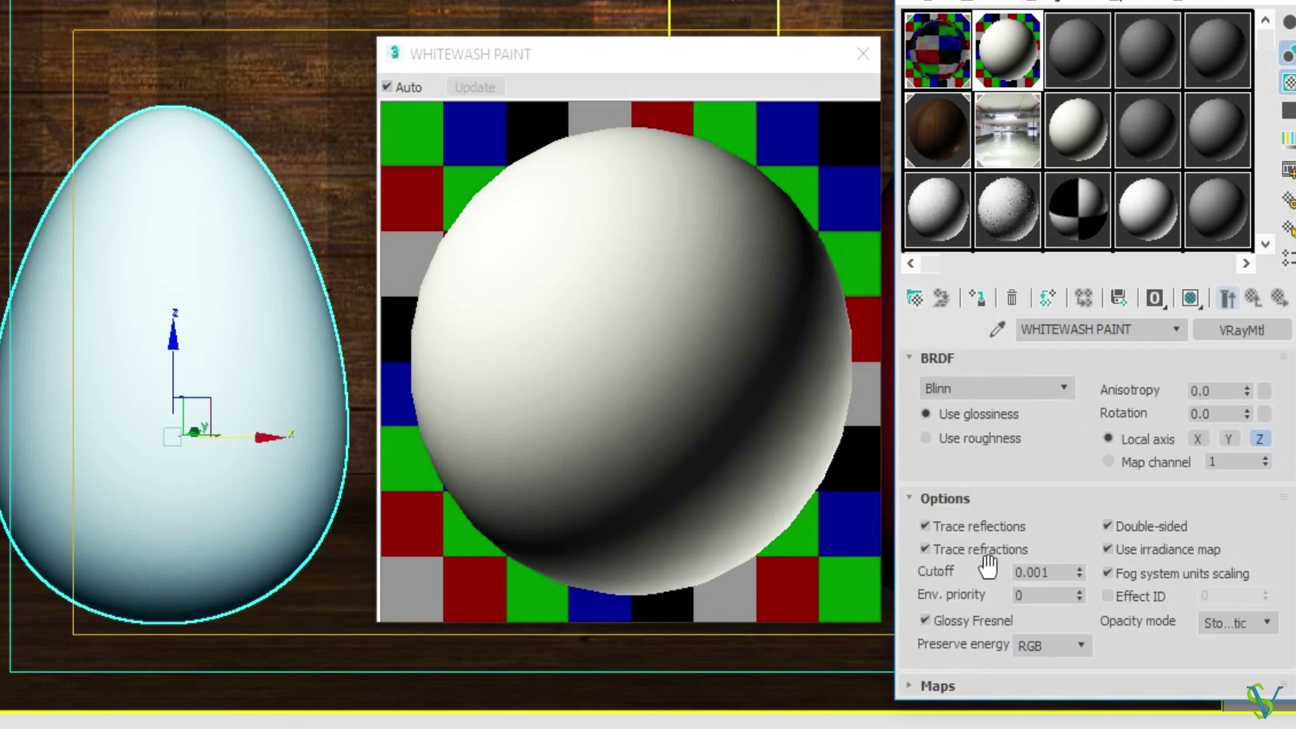
click(954, 547)
click(1044, 573)
key(Return)
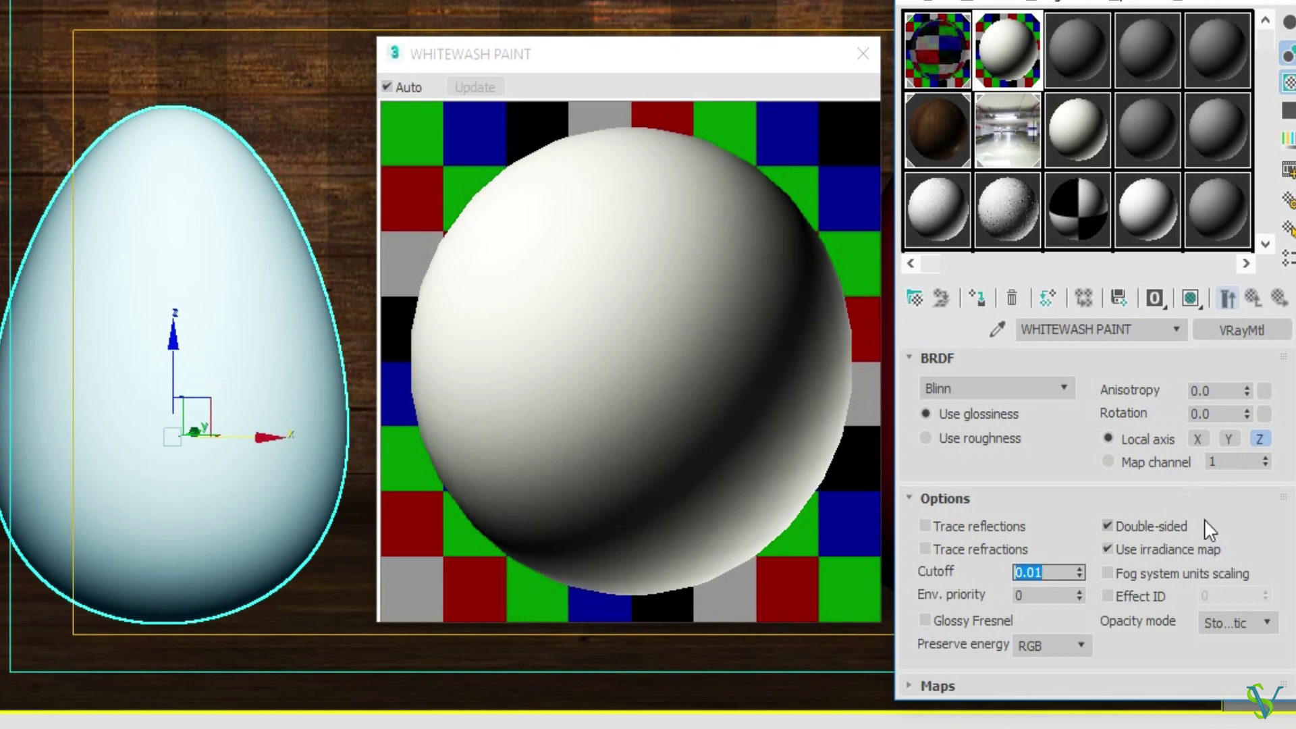
Assign a Cellular map to the Bump slot of WHITEWASH PAINT
click(972, 686)
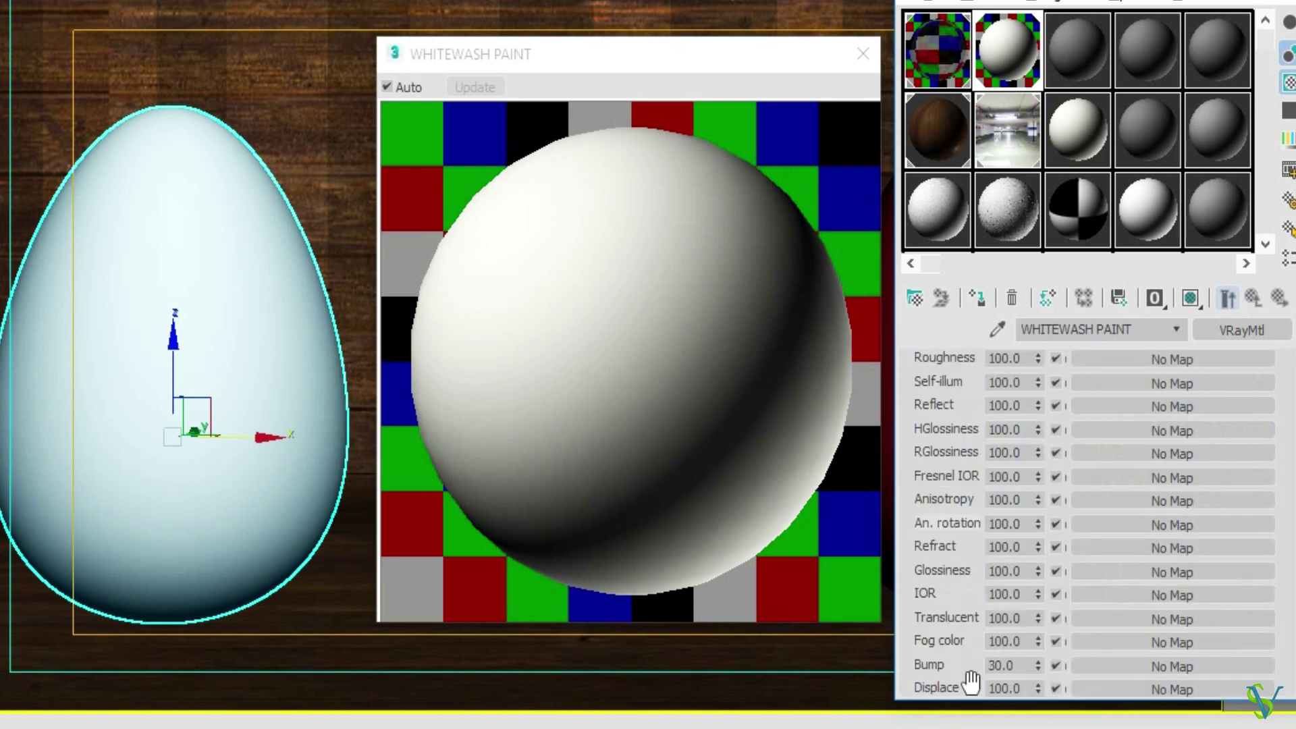
scroll(1042, 585, down, 3)
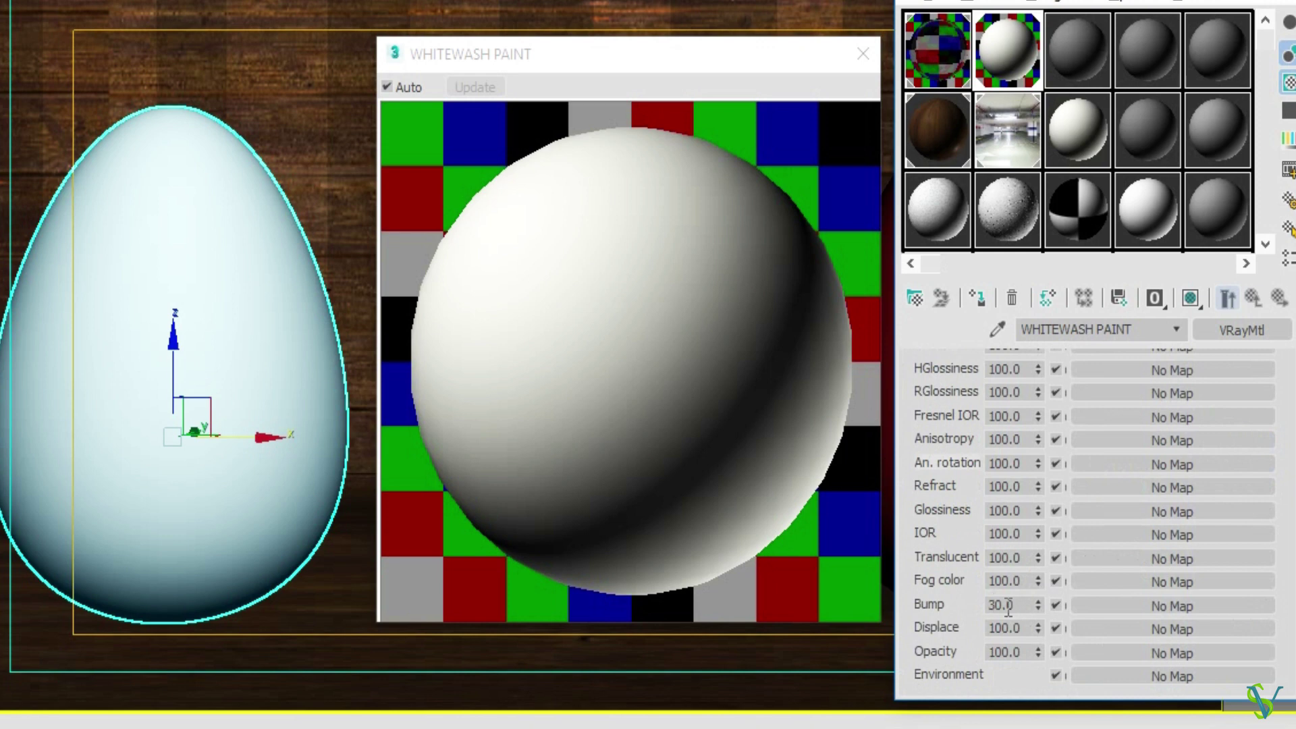
click(1100, 605)
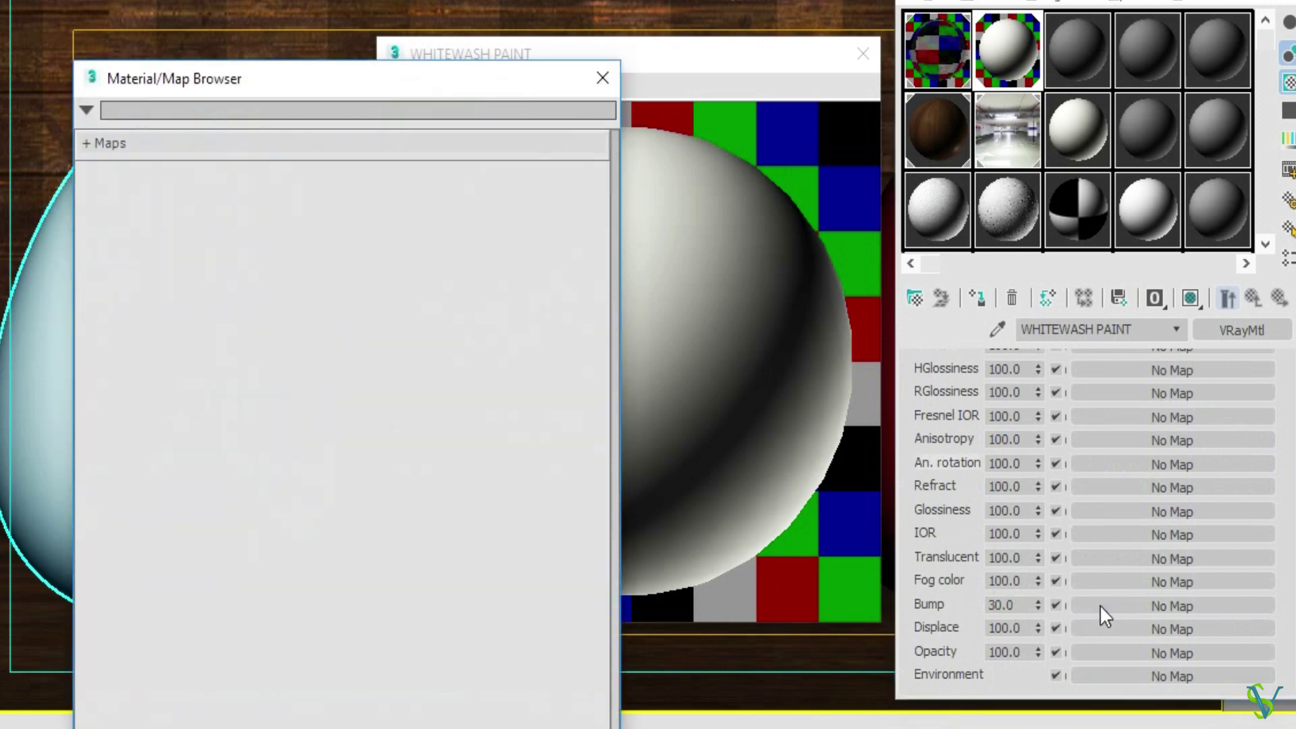
click(95, 145)
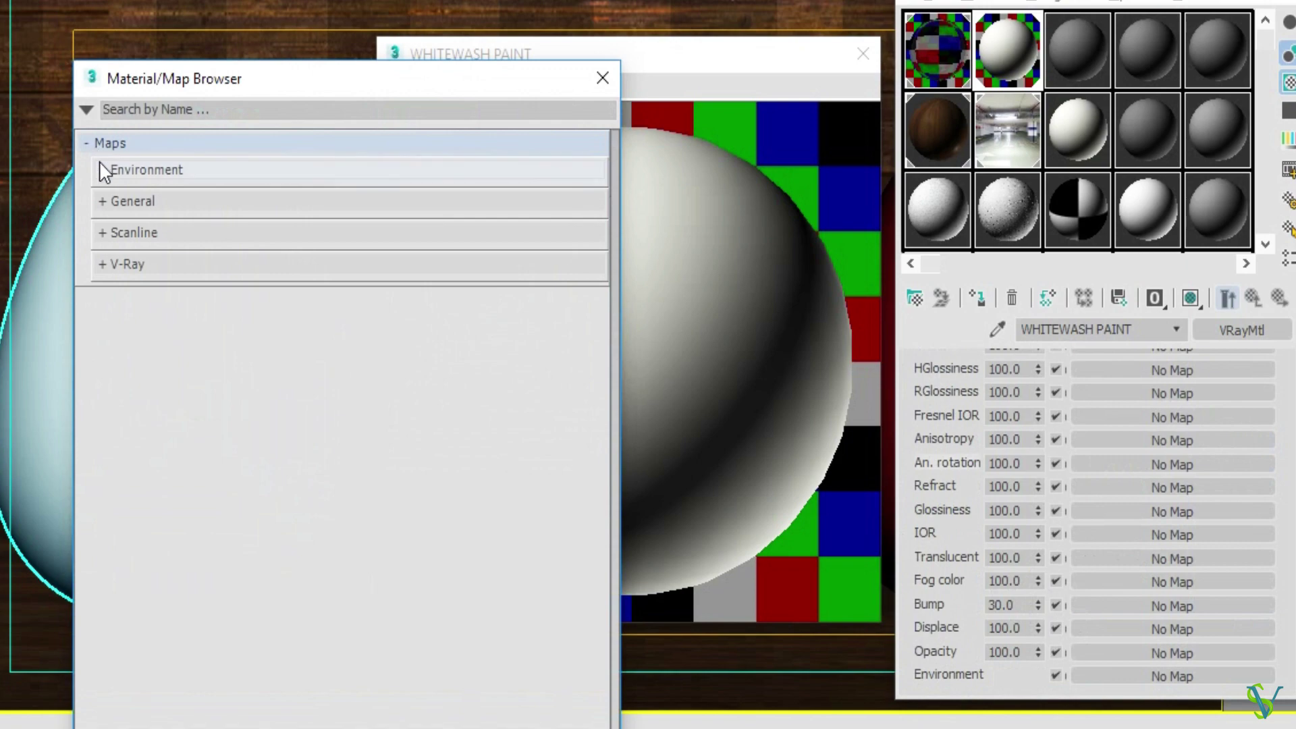
click(114, 203)
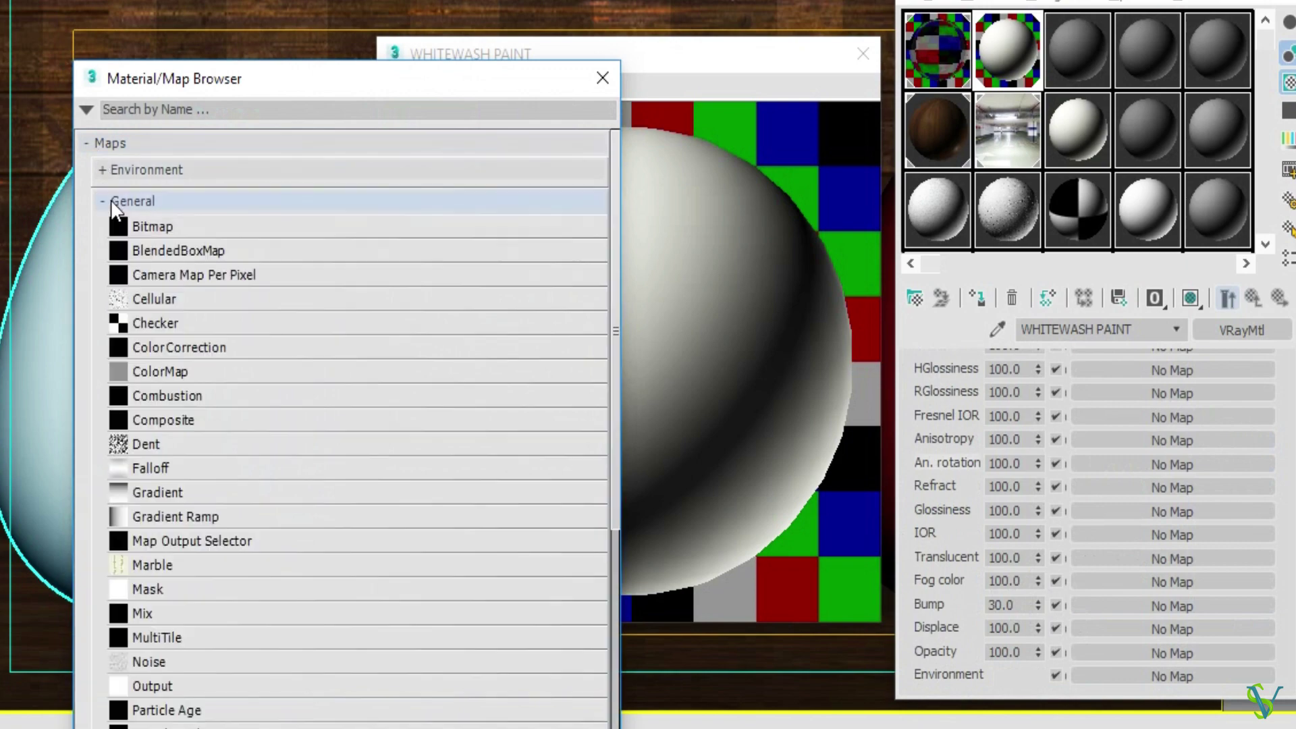
double_click(184, 308)
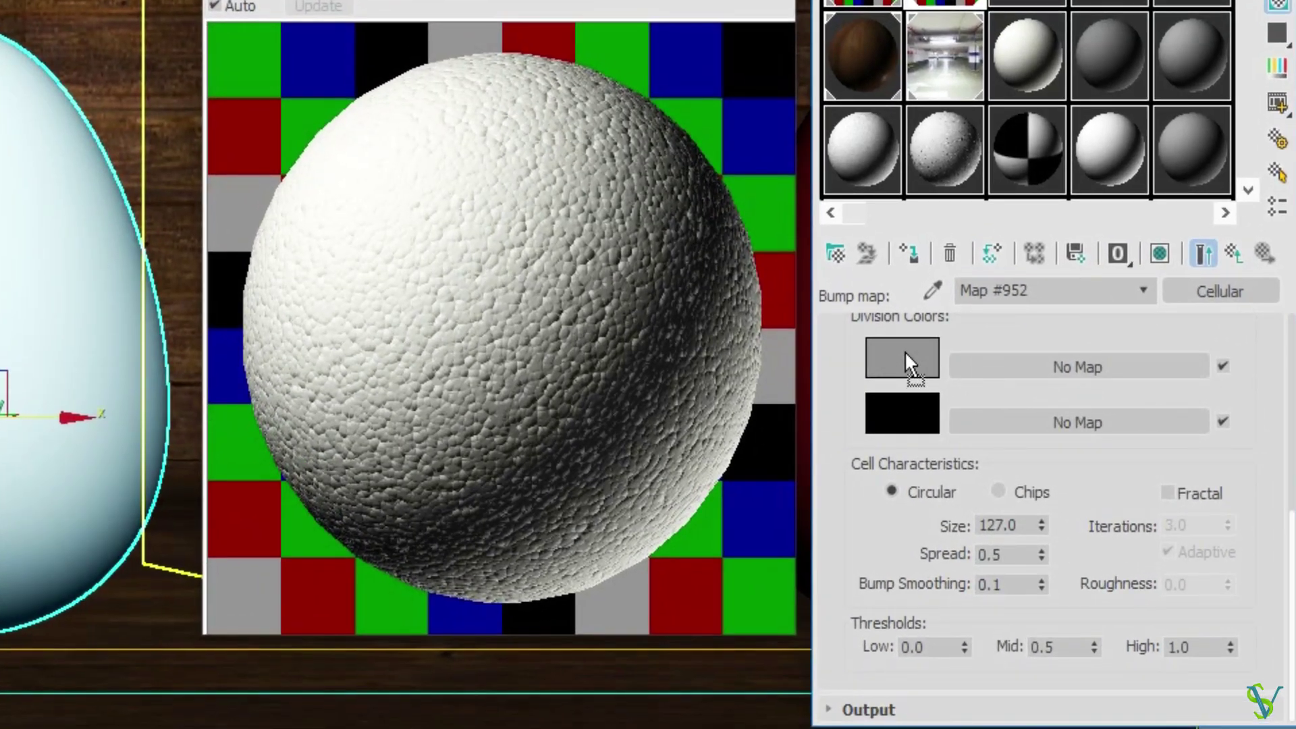
Swap the Cellular map's two division colours and set the second one to red 214, green 214 and blue 214
drag(905, 351, 903, 348)
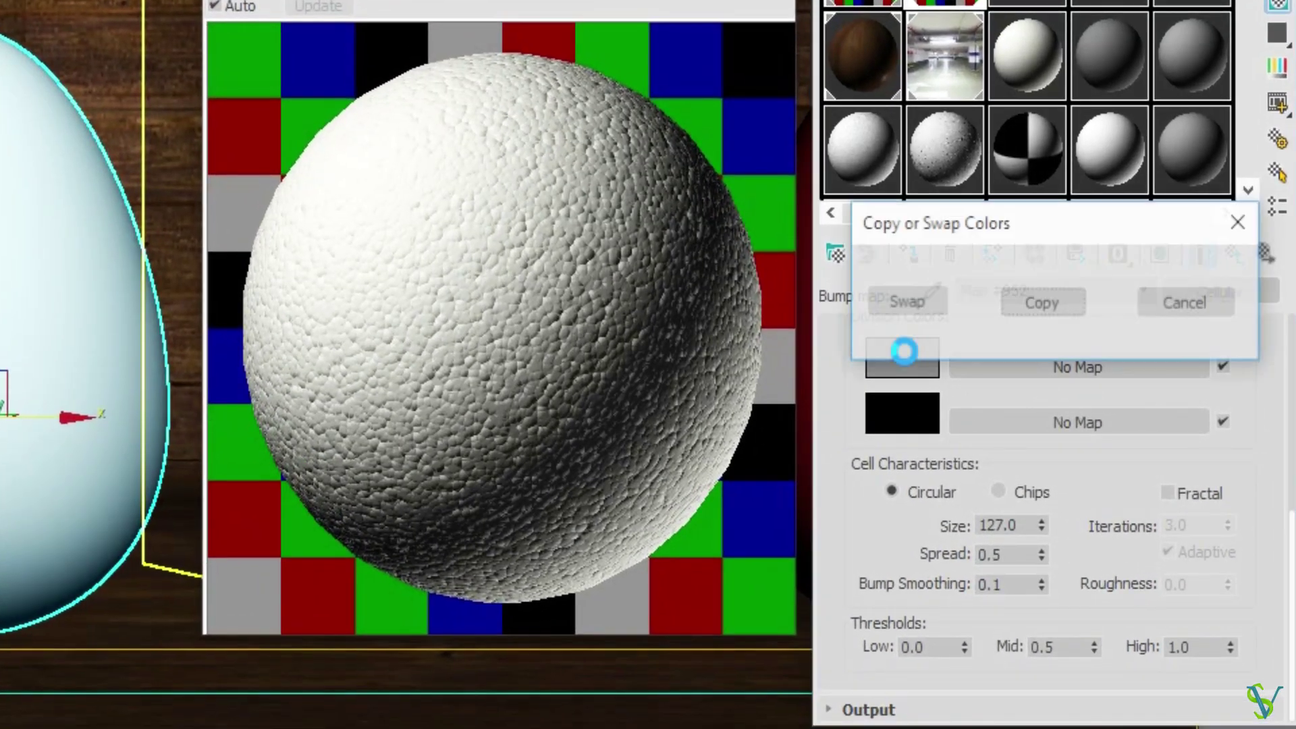
click(908, 304)
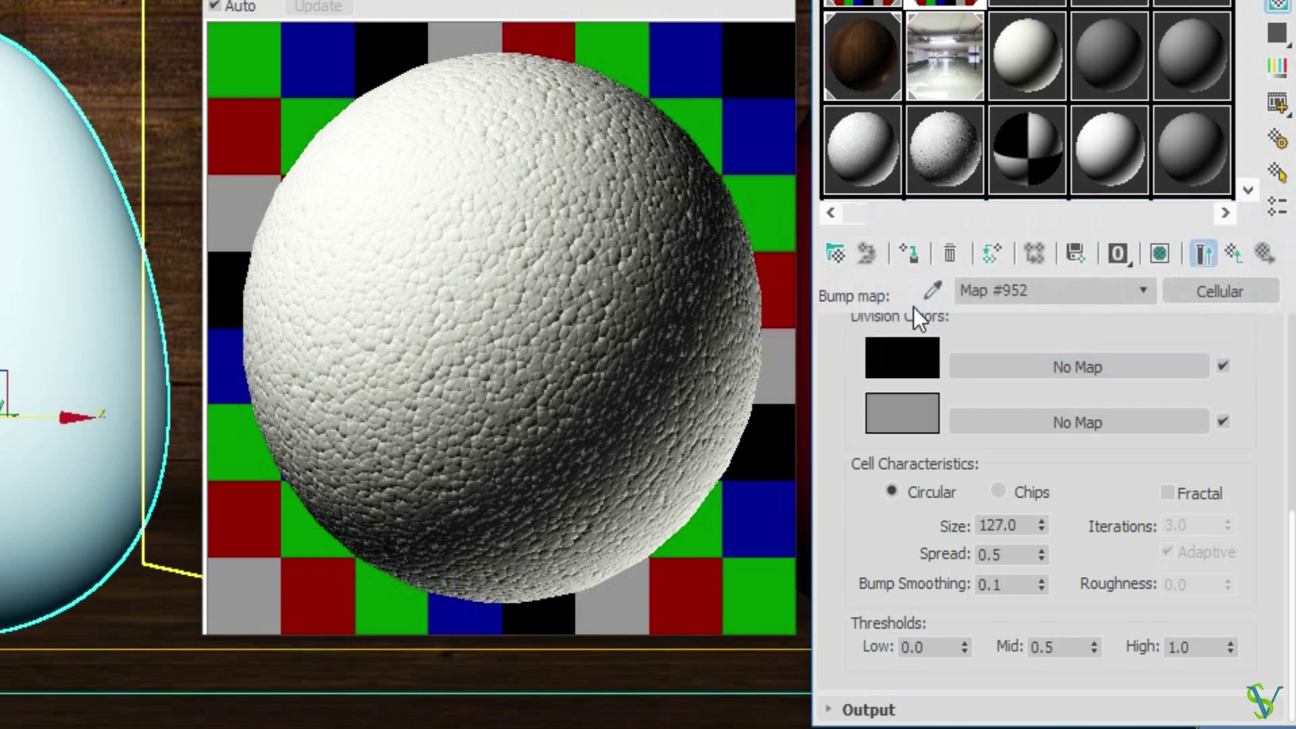
click(889, 426)
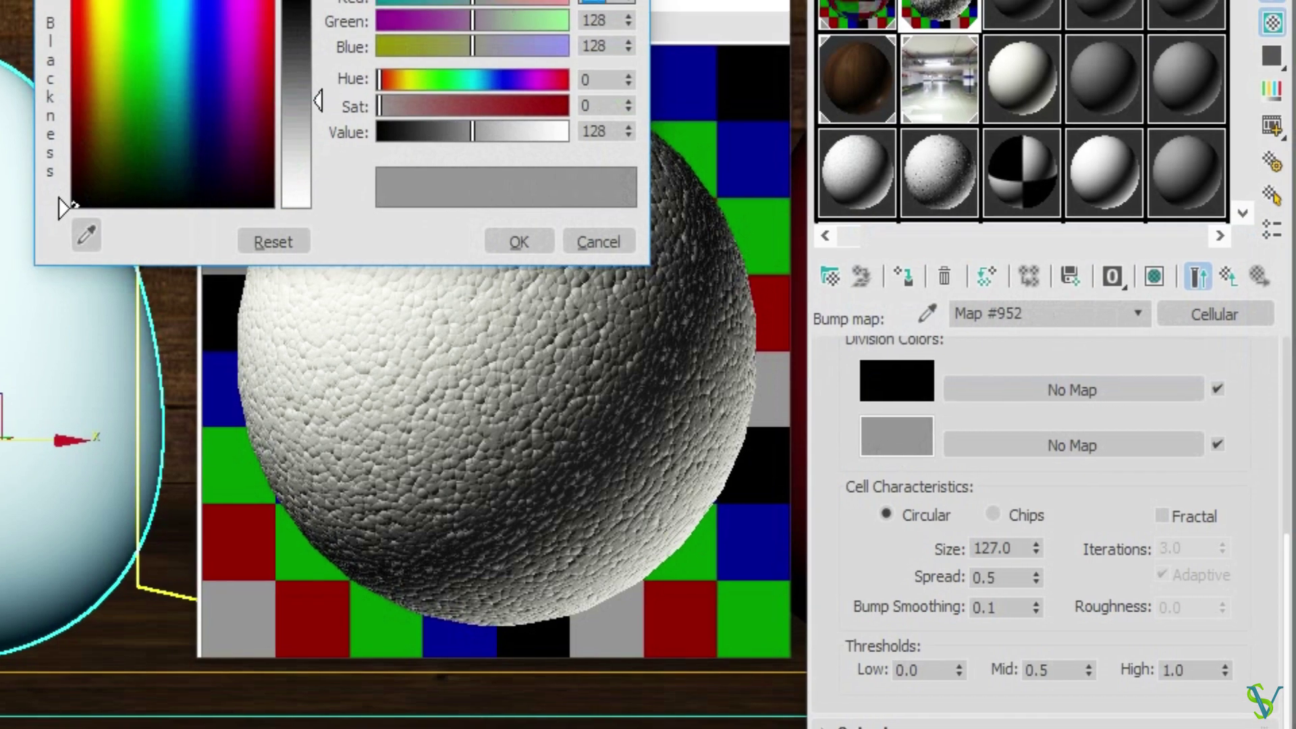
drag(533, 0, 1136, 0)
drag(936, 0, 1014, 0)
text(214)
key(Return)
key(Tab)
text(214)
key(Return)
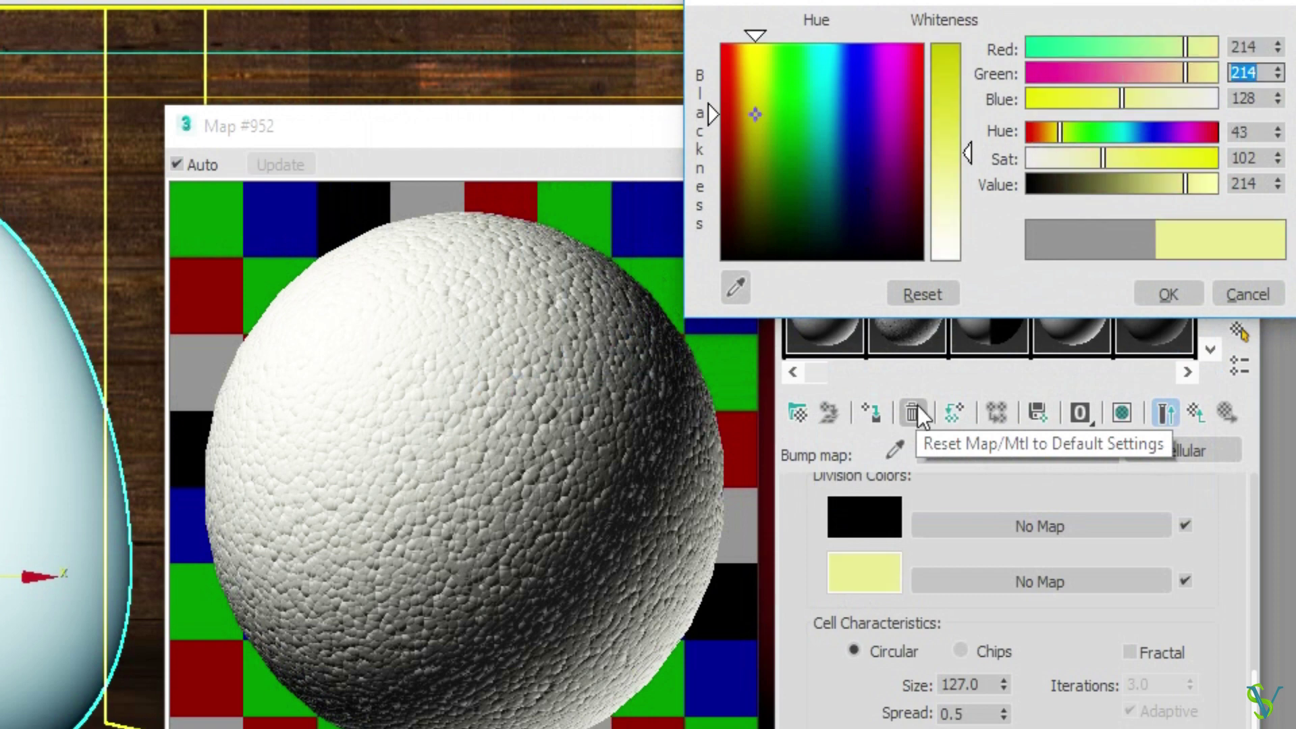
key(Tab)
text(214)
key(Return)
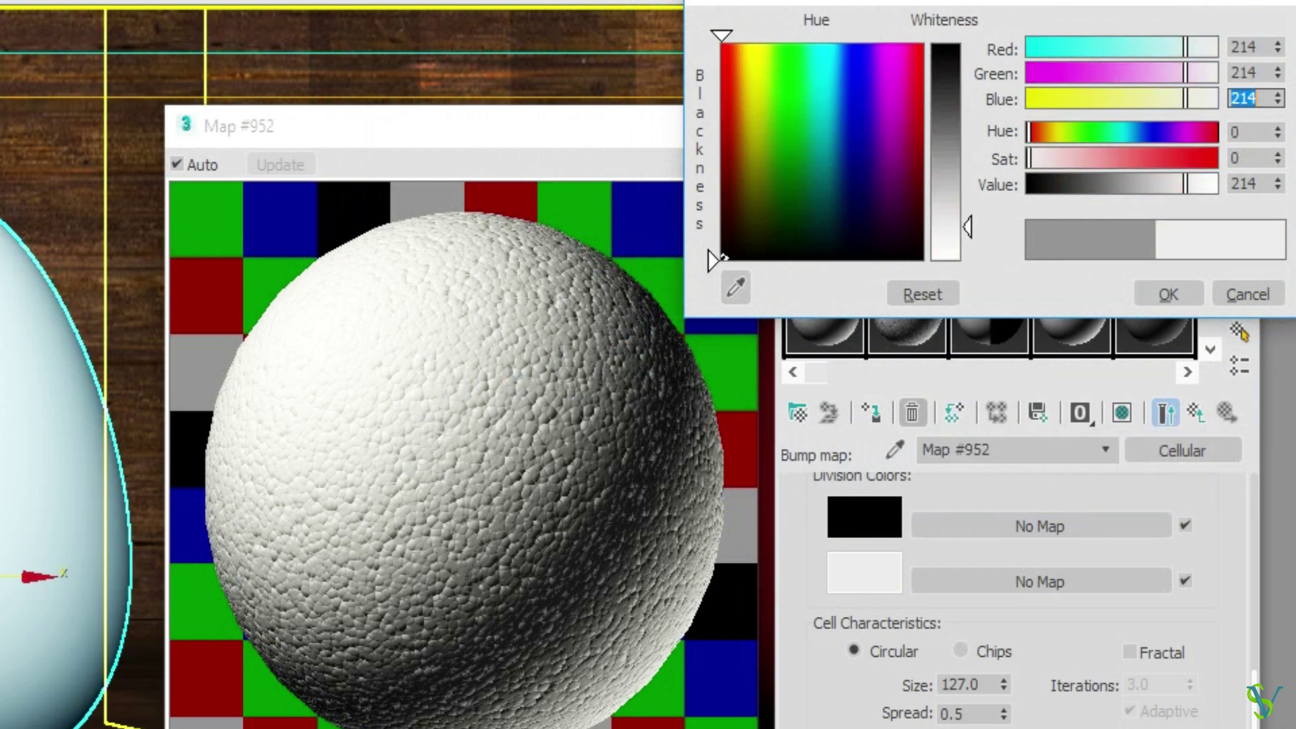
click(1164, 291)
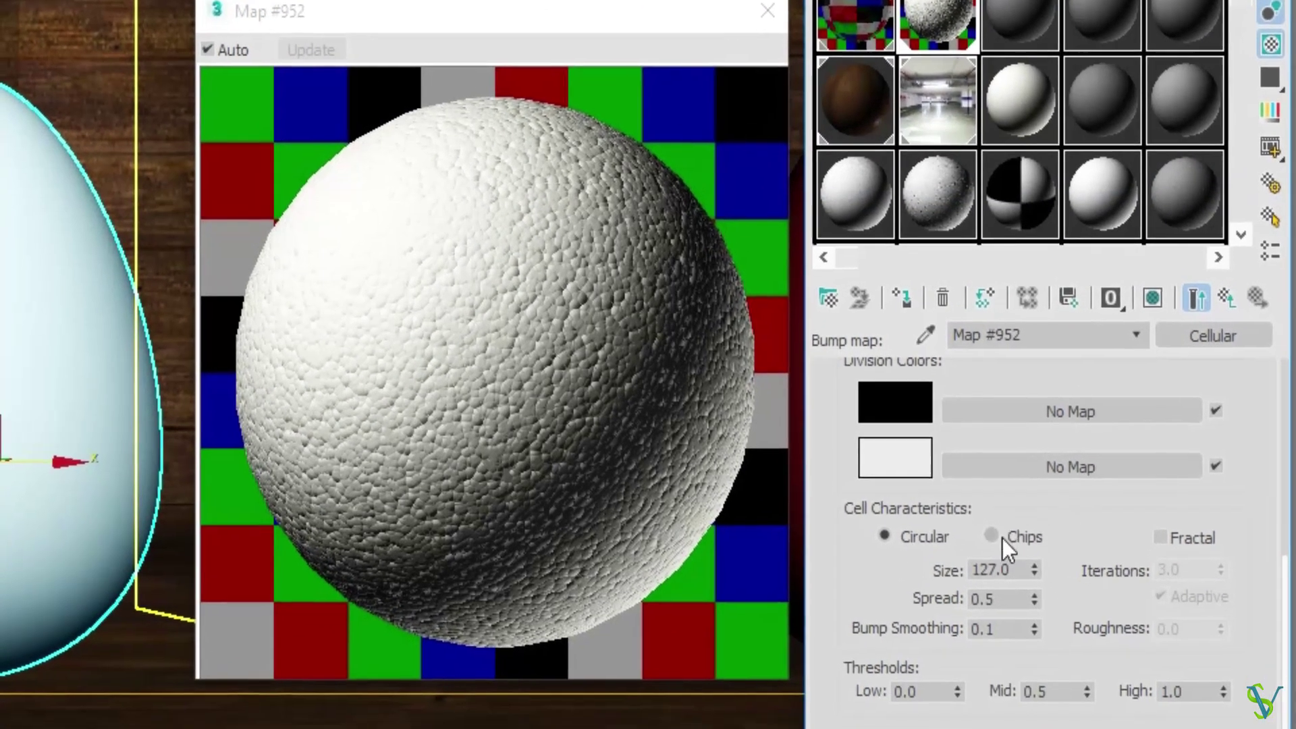
Switch the cell characteristics of the Cellular map to Chips and set Size to 1.0
click(962, 650)
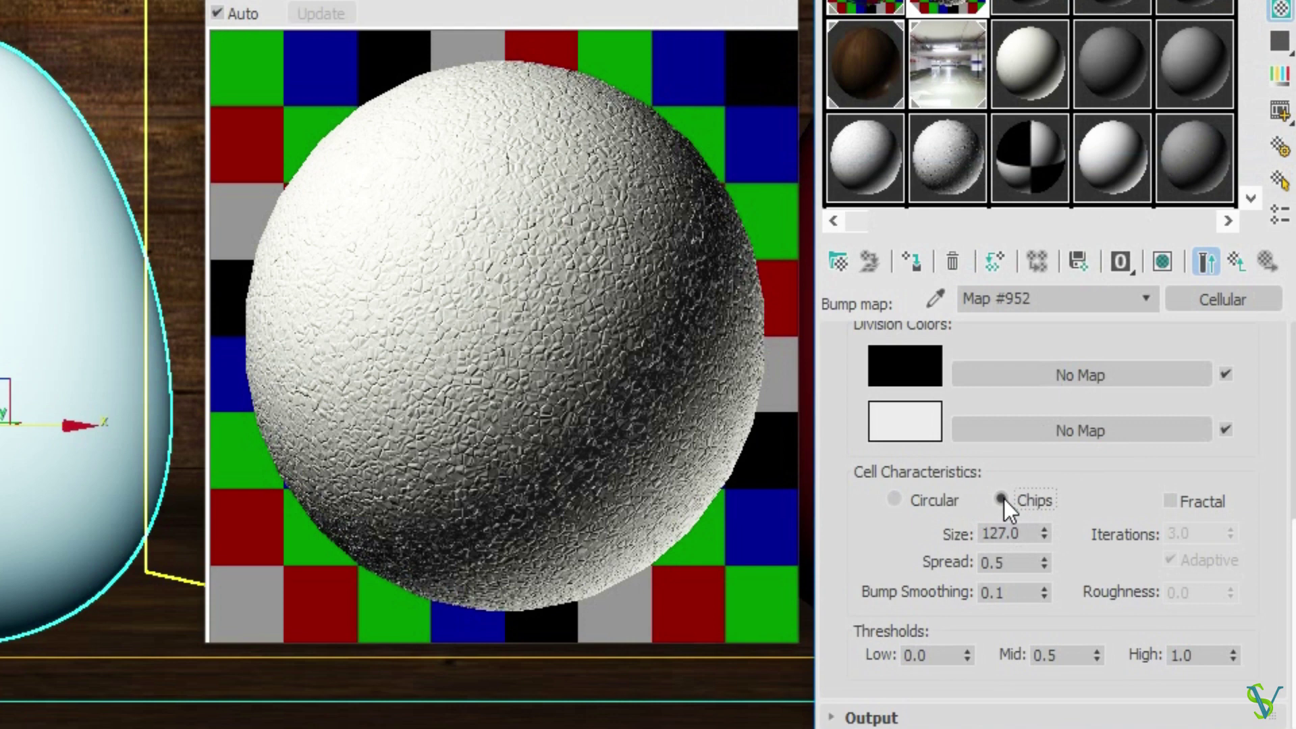
click(1026, 535)
drag(1026, 536, 987, 532)
text(1)
key(Return)
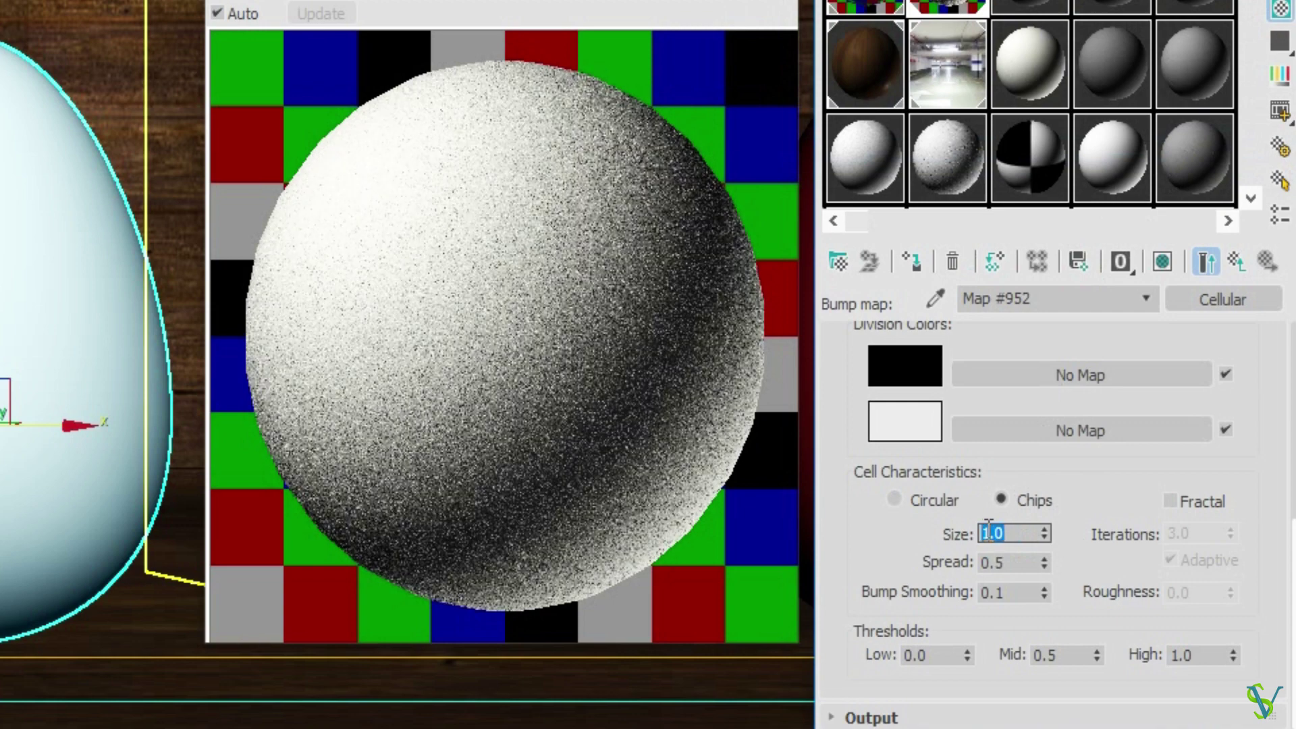
Set the Cellular map's Spread to 5.0 and Bump Smoothing to 0.2
drag(1013, 566, 949, 560)
text(5)
key(Return)
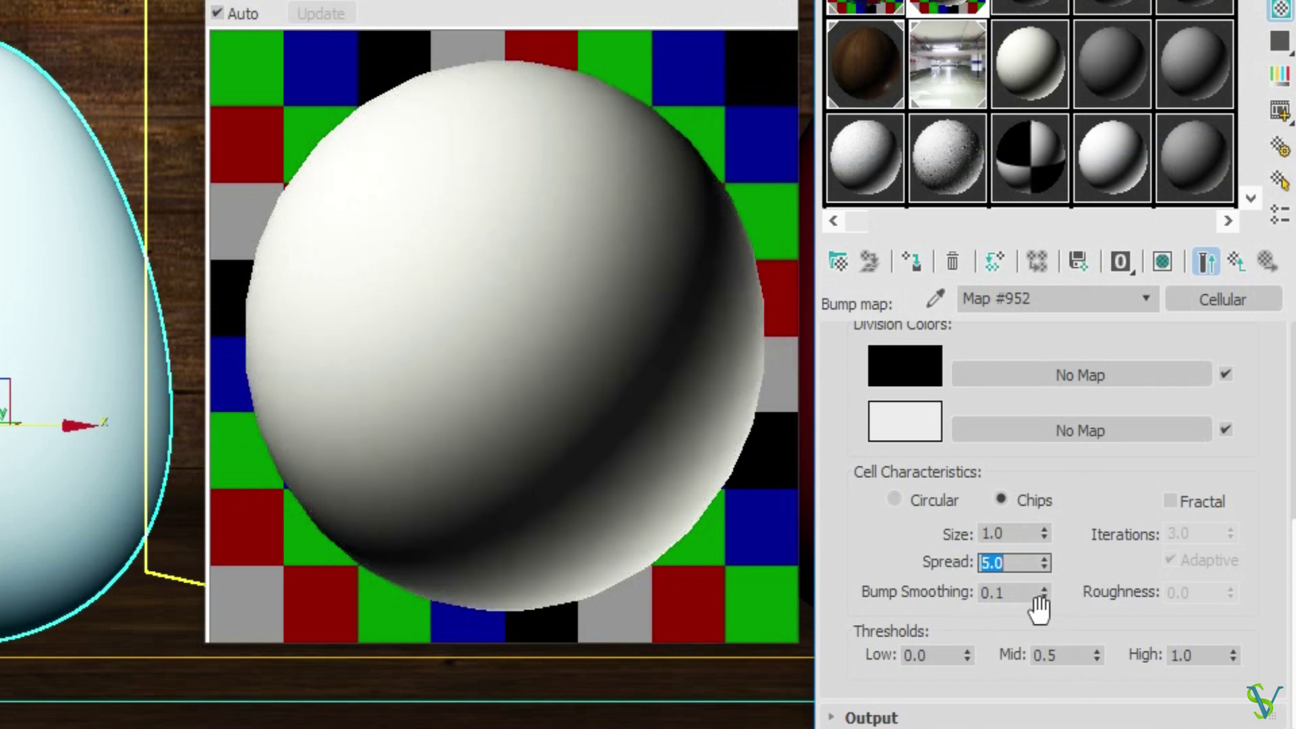
key(BackSpace)
drag(1026, 592, 964, 593)
text(0.2)
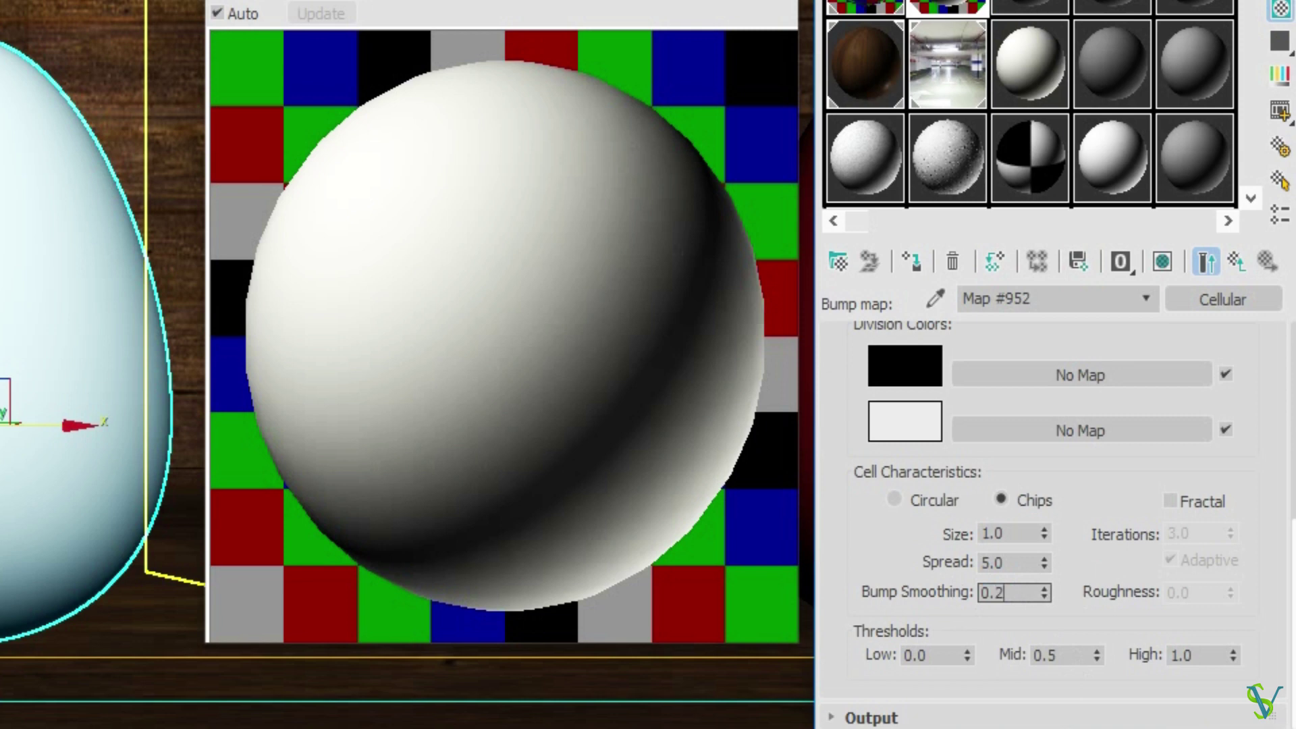
key(Return)
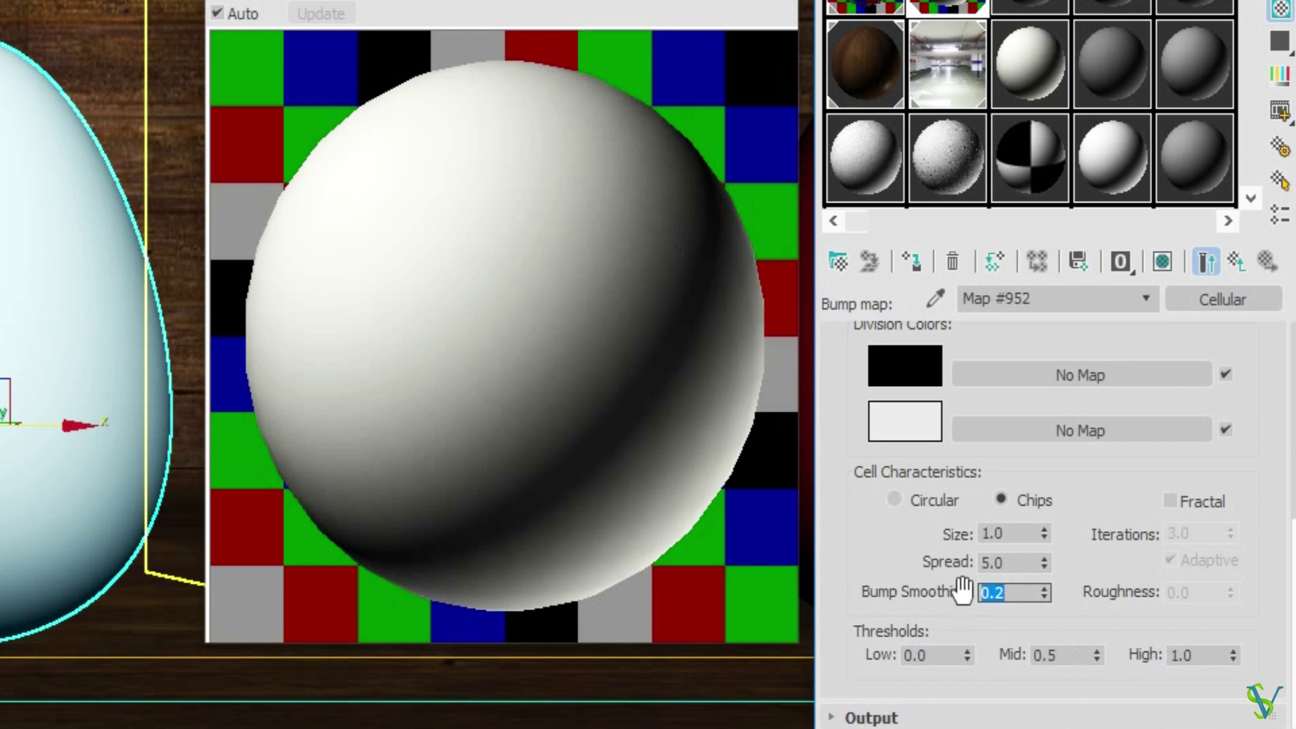
Enable Fractal on the Cellular map and set its Roughness to 1.0
click(1197, 503)
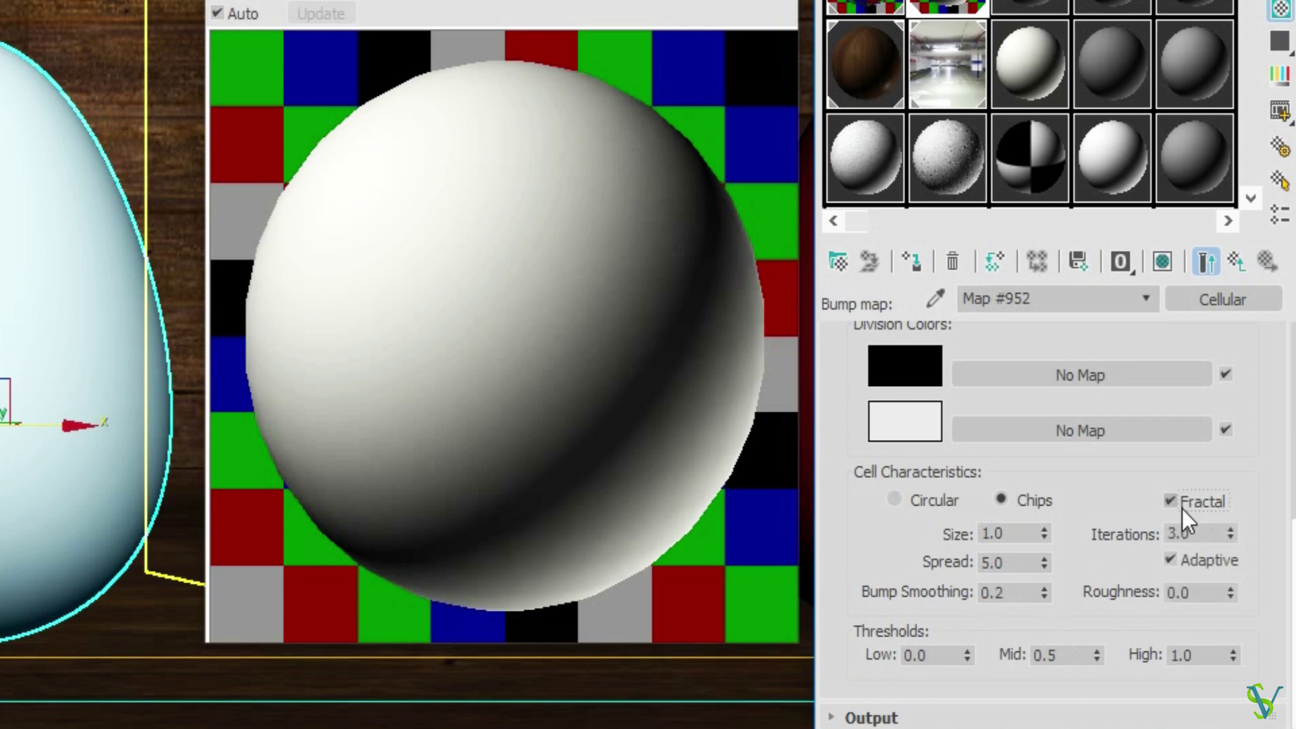
double_click(1197, 594)
text(1.0)
key(Return)
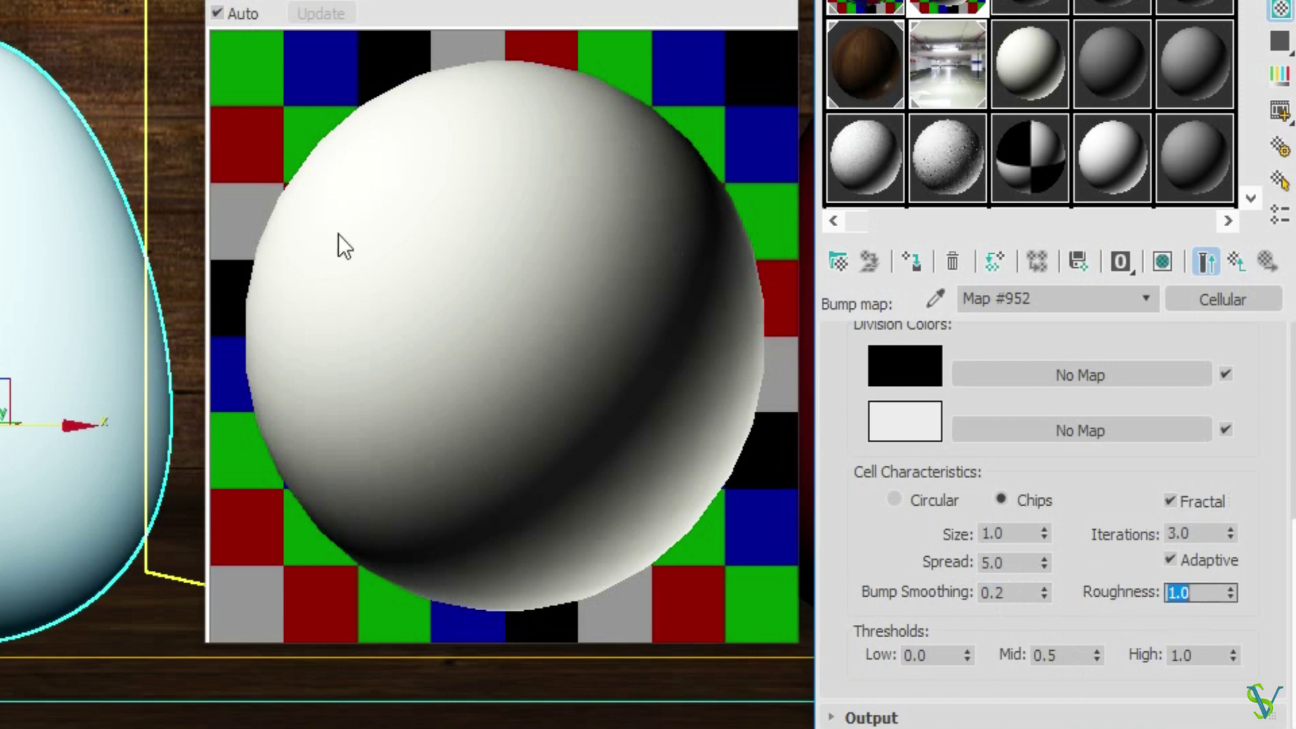
Close the enlarged preview and select the unused third material slot in the first row
click(589, 4)
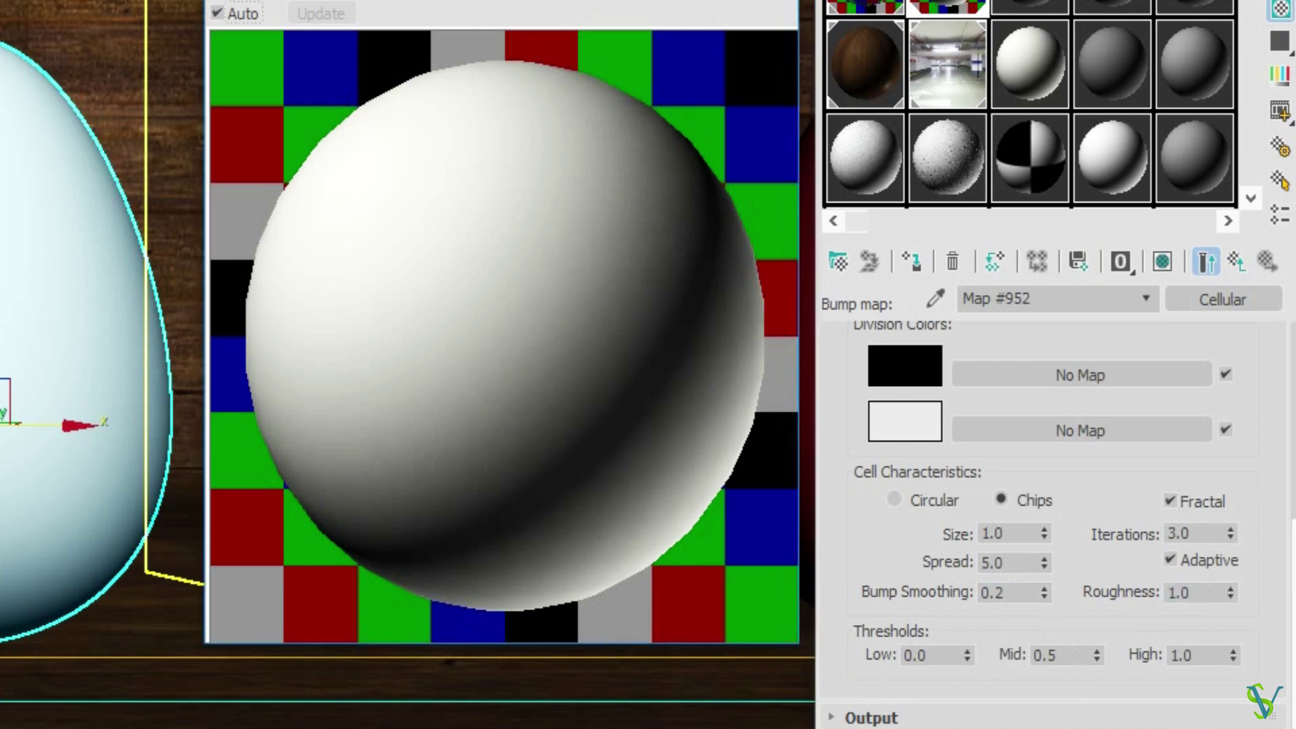
click(782, 3)
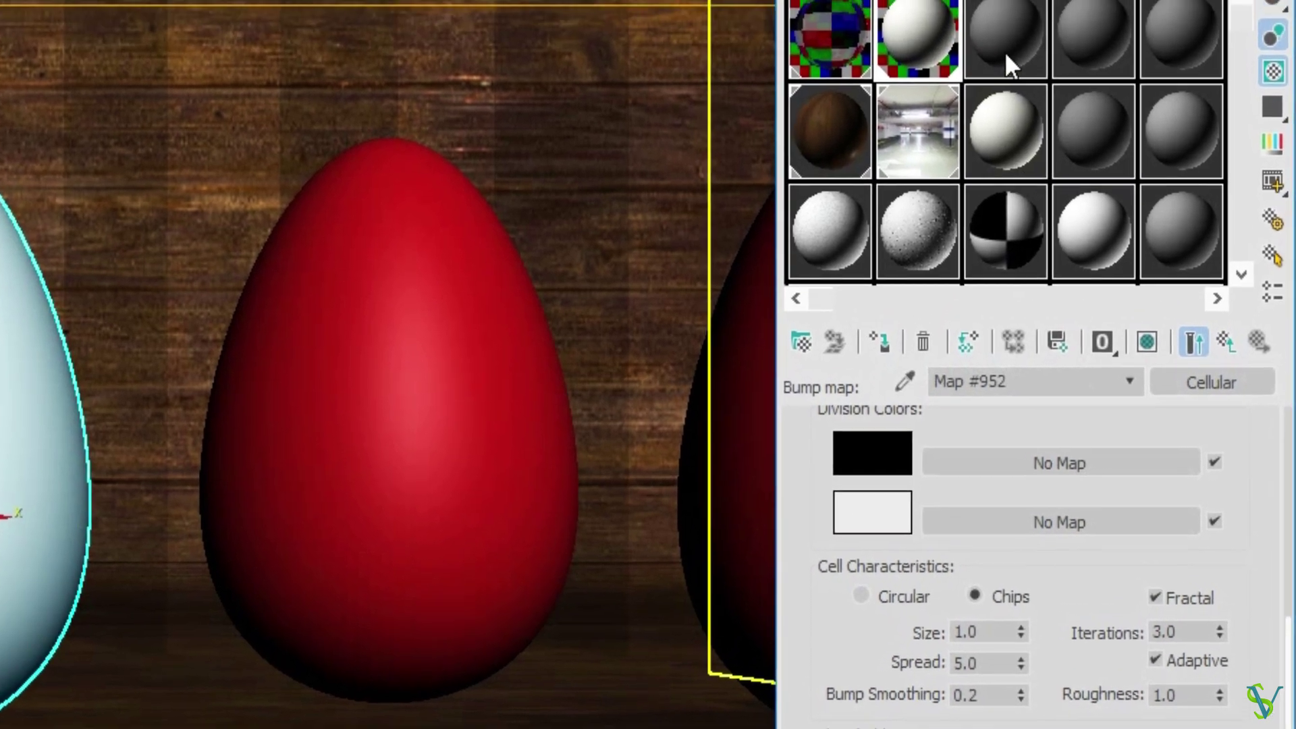
click(1030, 7)
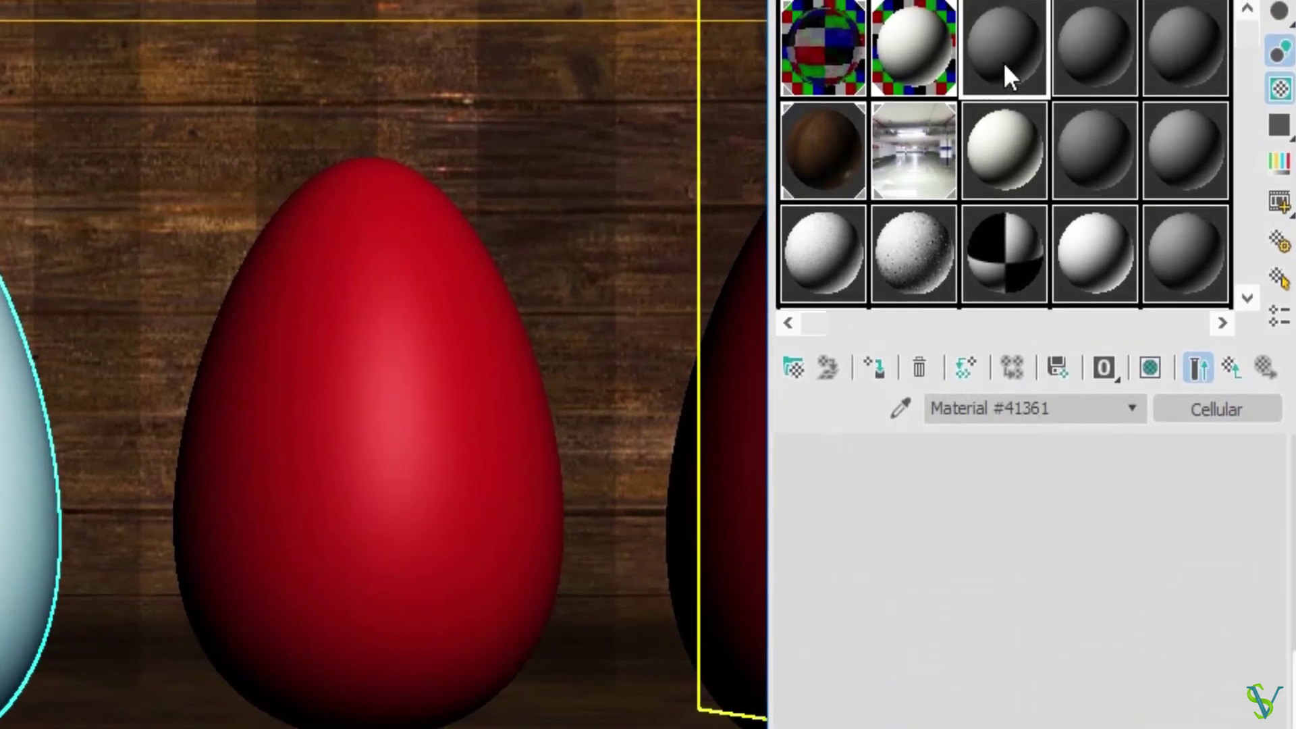
Assign the unused third-slot V-Ray material to the middle egg and rename it CREAM WHITE TILES
click(420, 384)
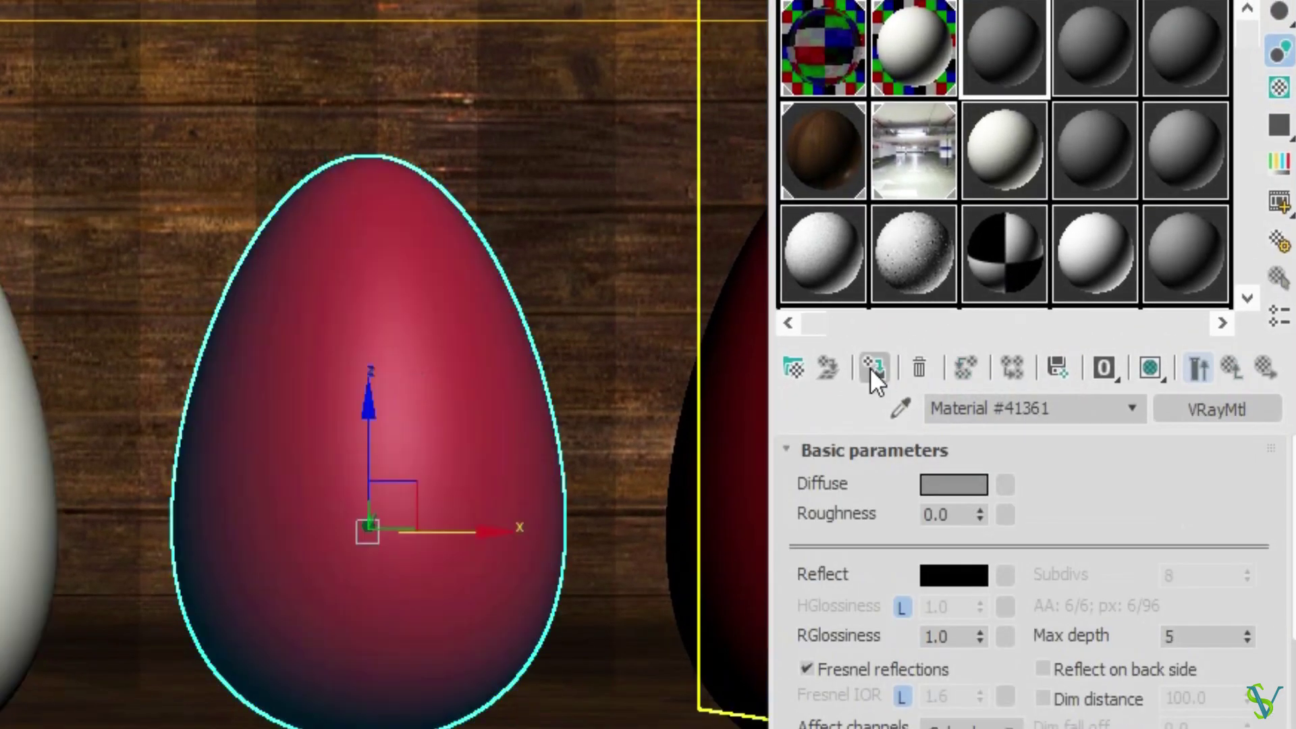
click(871, 367)
click(1077, 409)
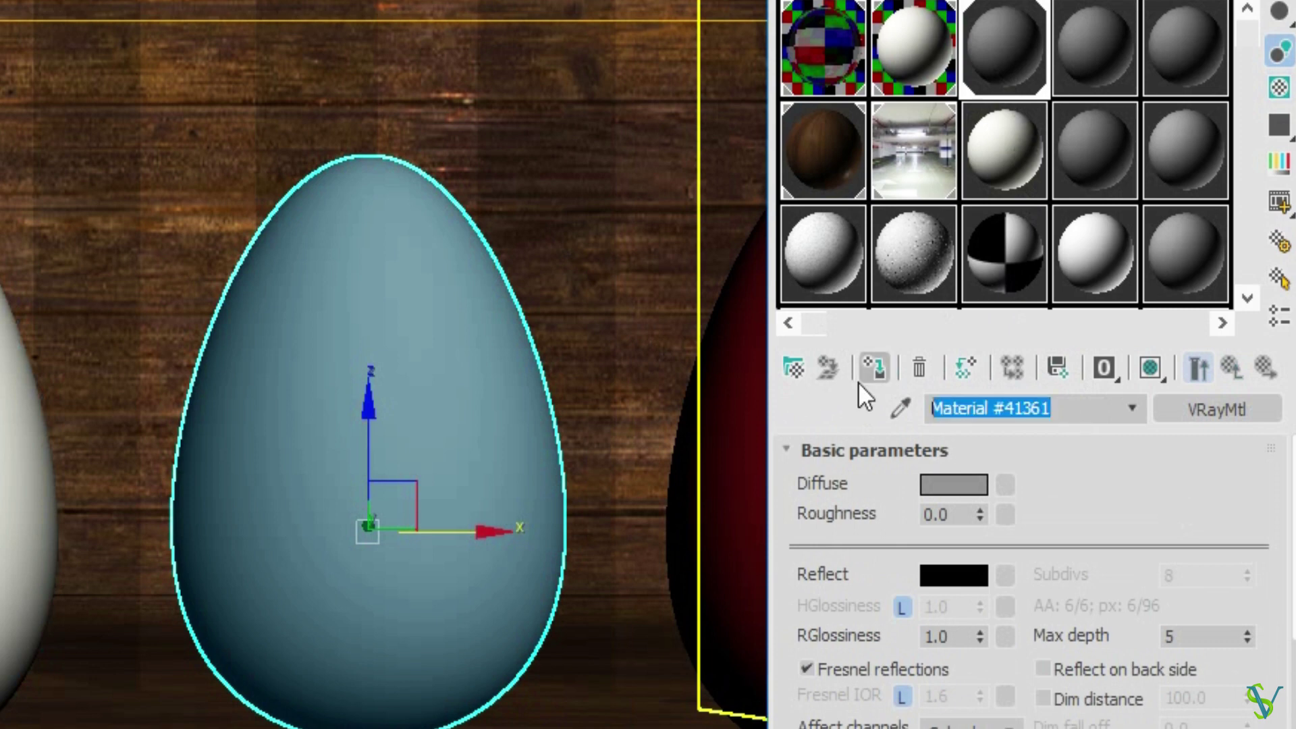
text(WH)
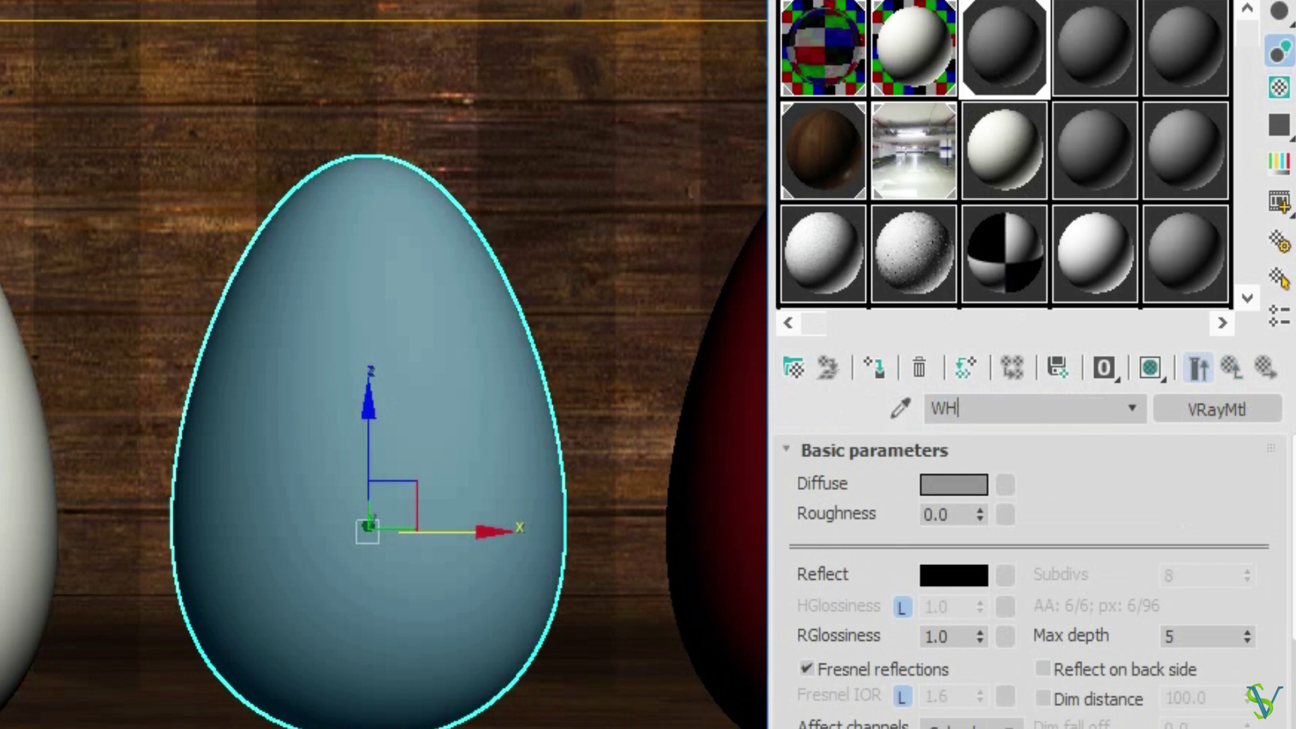
text(ITEE TI)
text(CR)
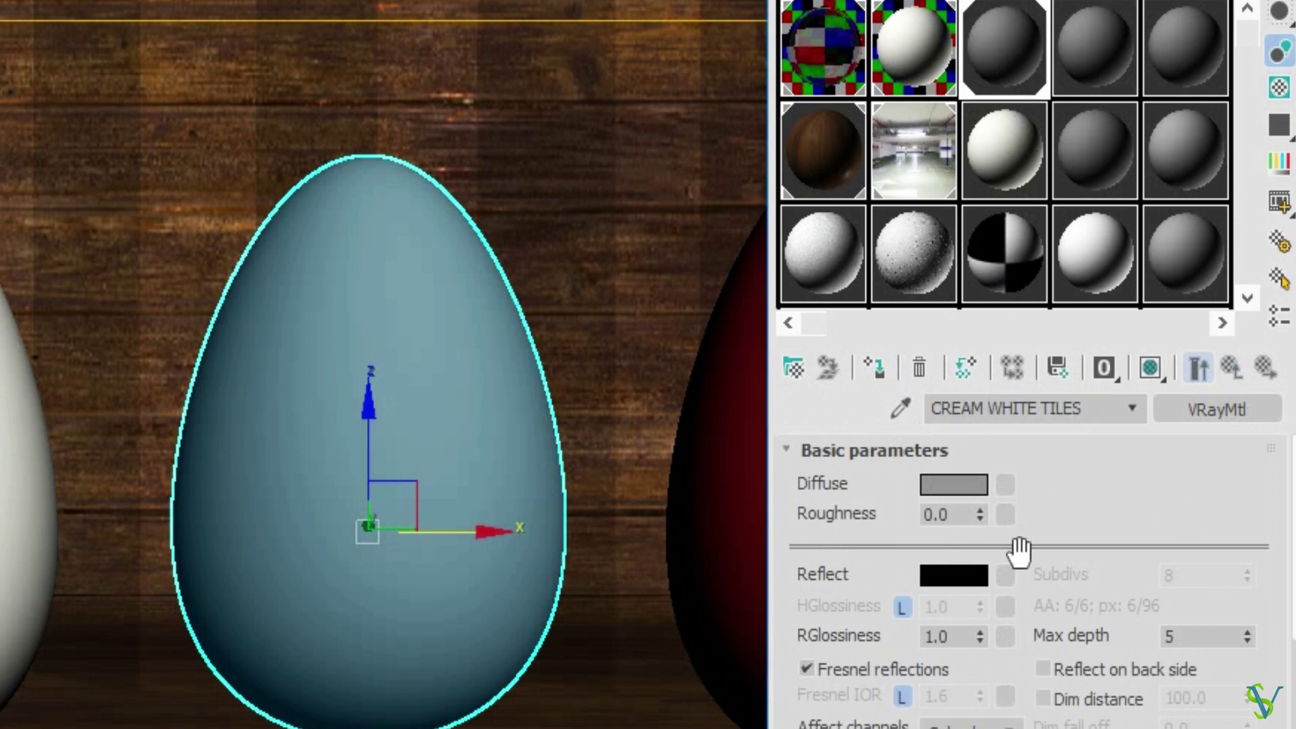
Set the CREAM WHITE TILES diffuse colour to Red 61, Green 61, Blue 61
scroll(1060, 499, down, 1)
click(944, 476)
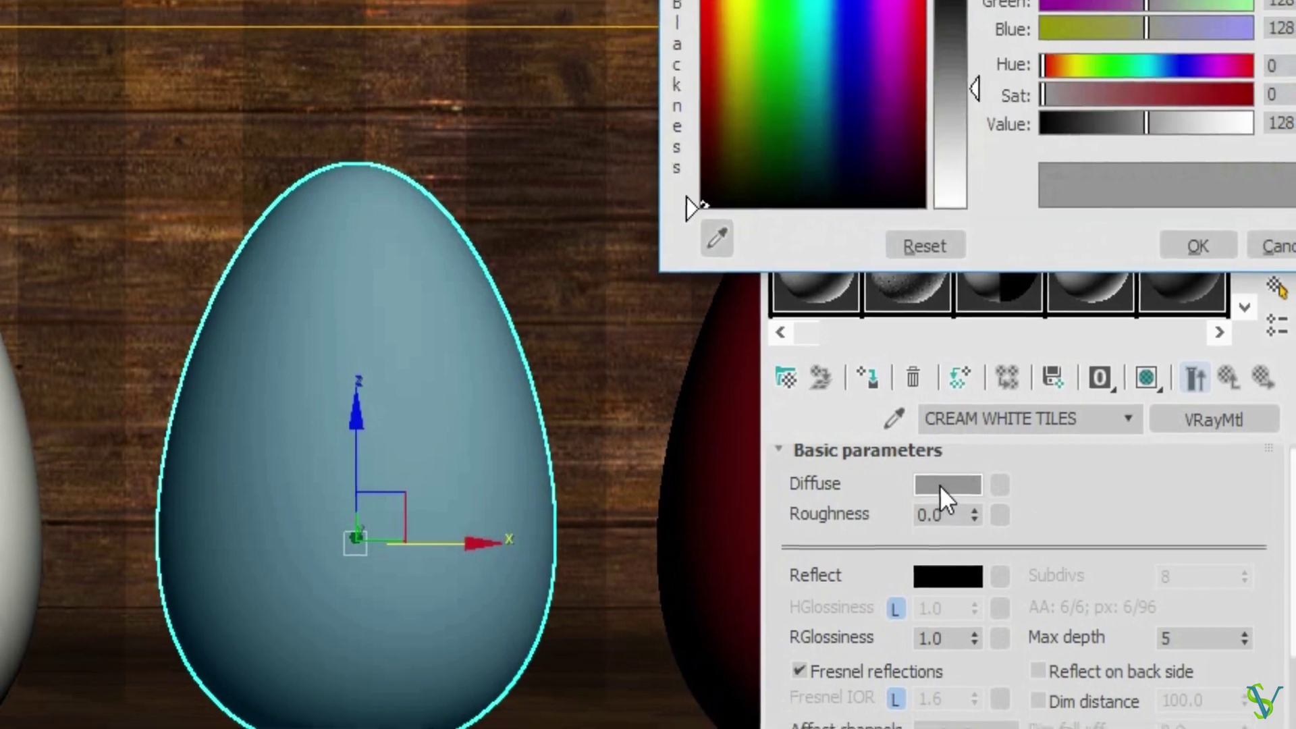
text(61)
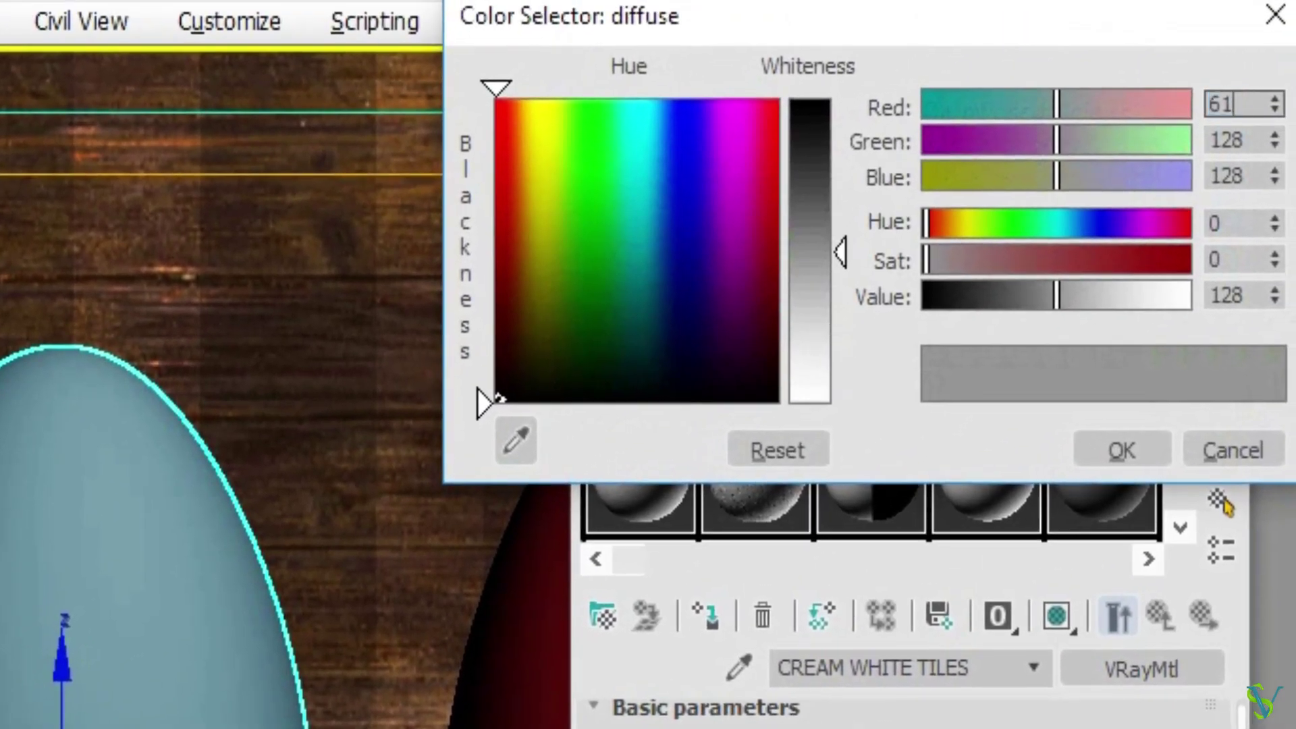
key(Tab)
text(61)
key(Tab)
text(61)
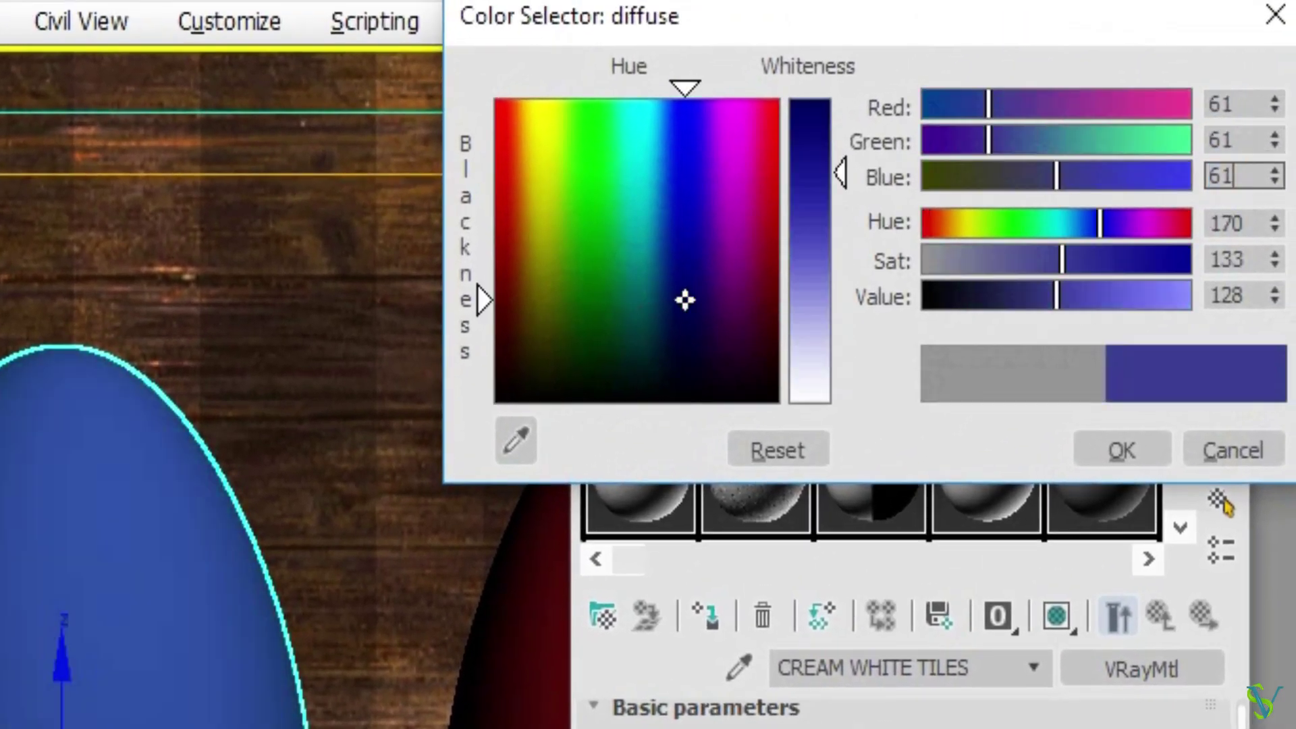
key(Return)
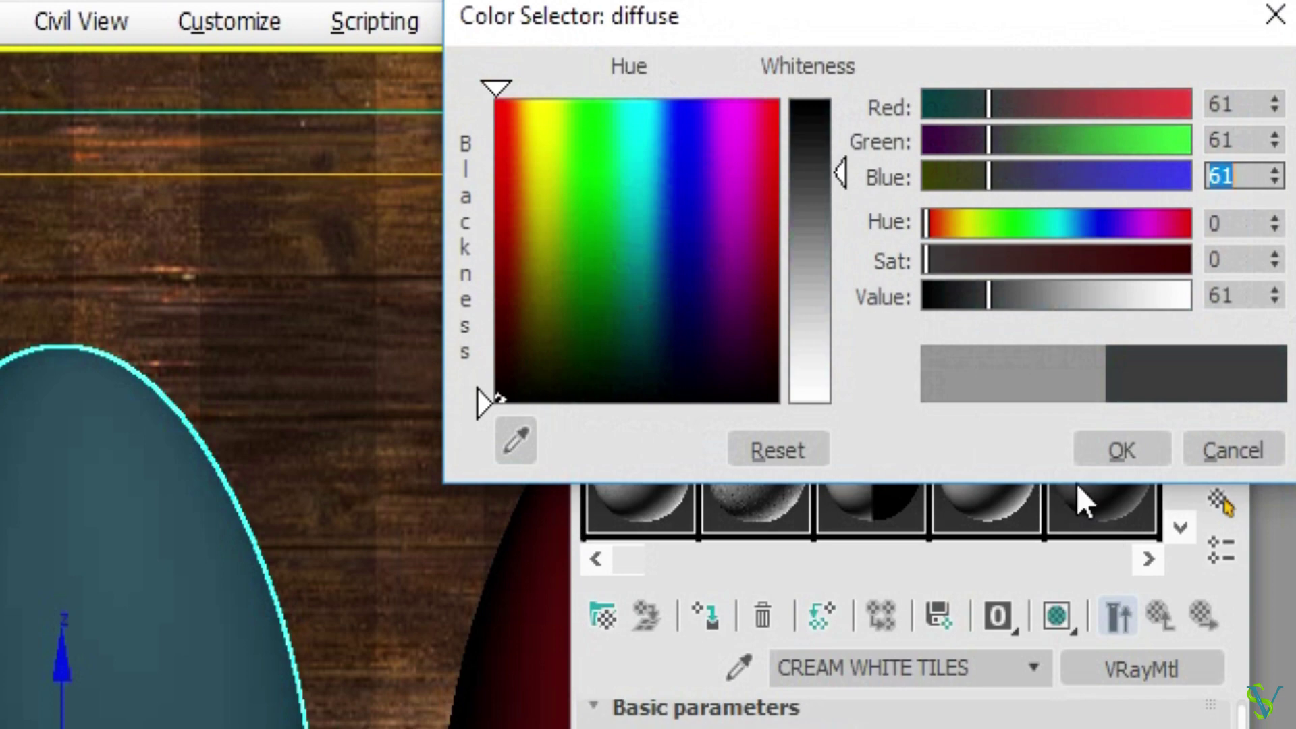
click(1122, 450)
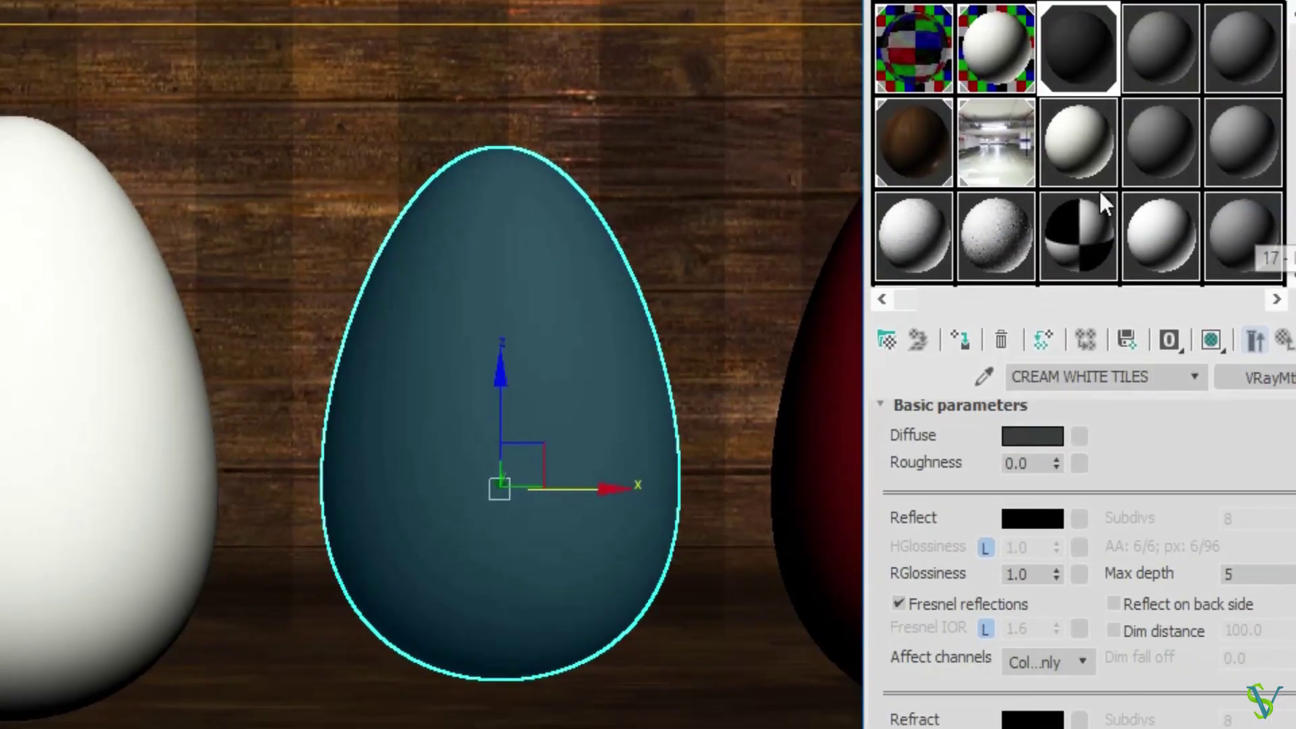
Turn on the sample slot's checkered background and load Cream White Tile.jpg from the Creamy white tiles folder as the diffuse Bitmap
click(1295, 88)
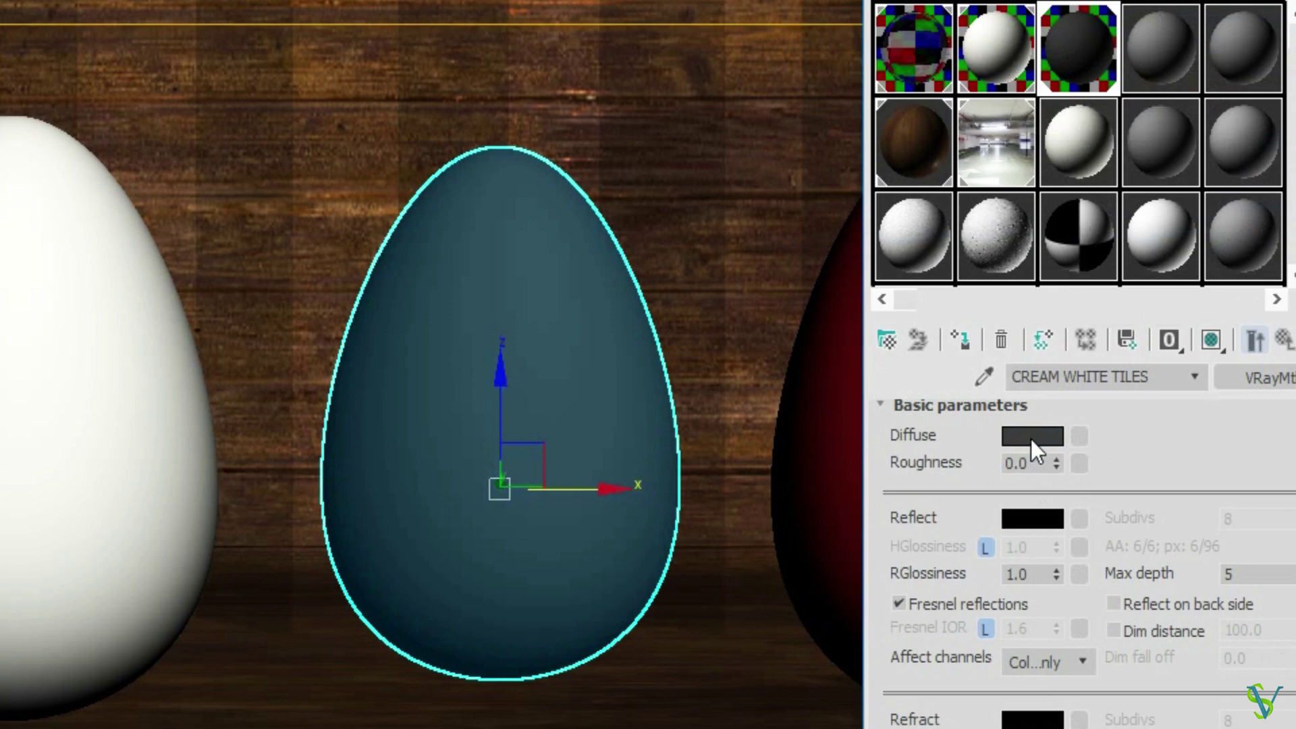
click(1081, 436)
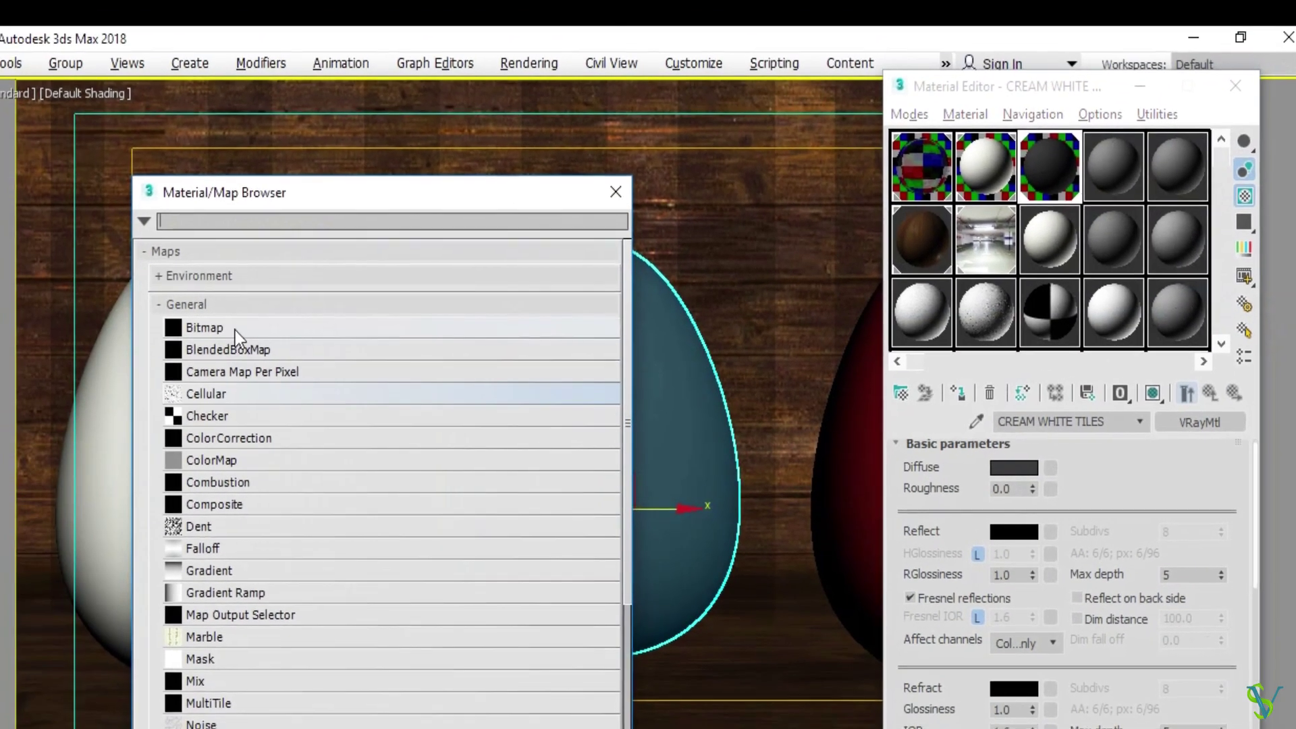
double_click(236, 330)
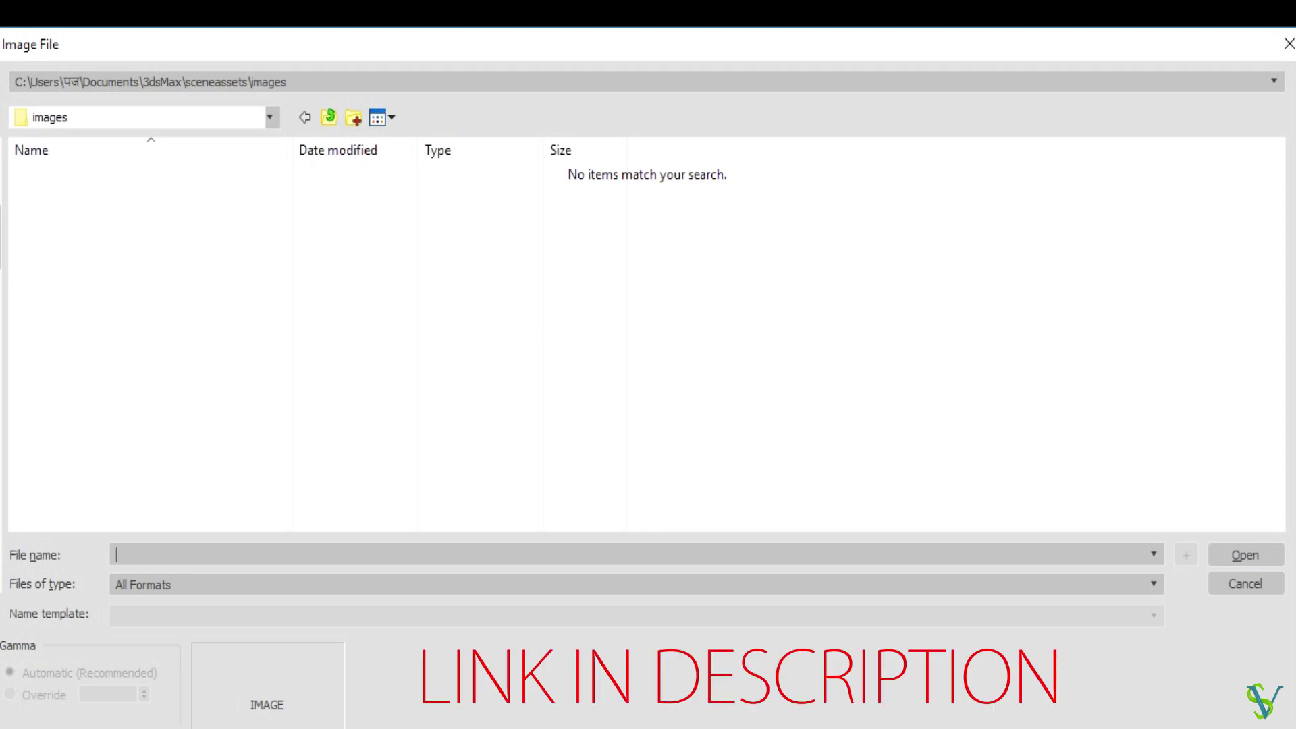
click(257, 399)
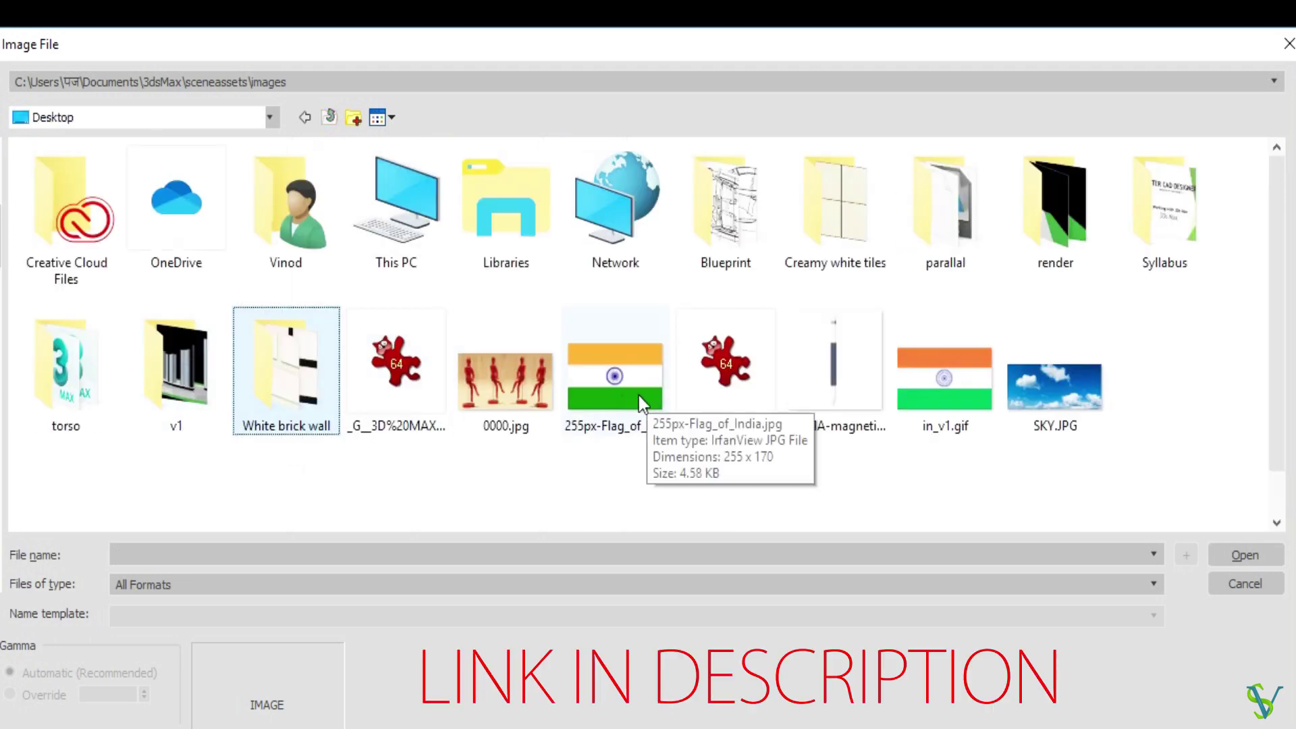
click(1128, 252)
double_click(844, 254)
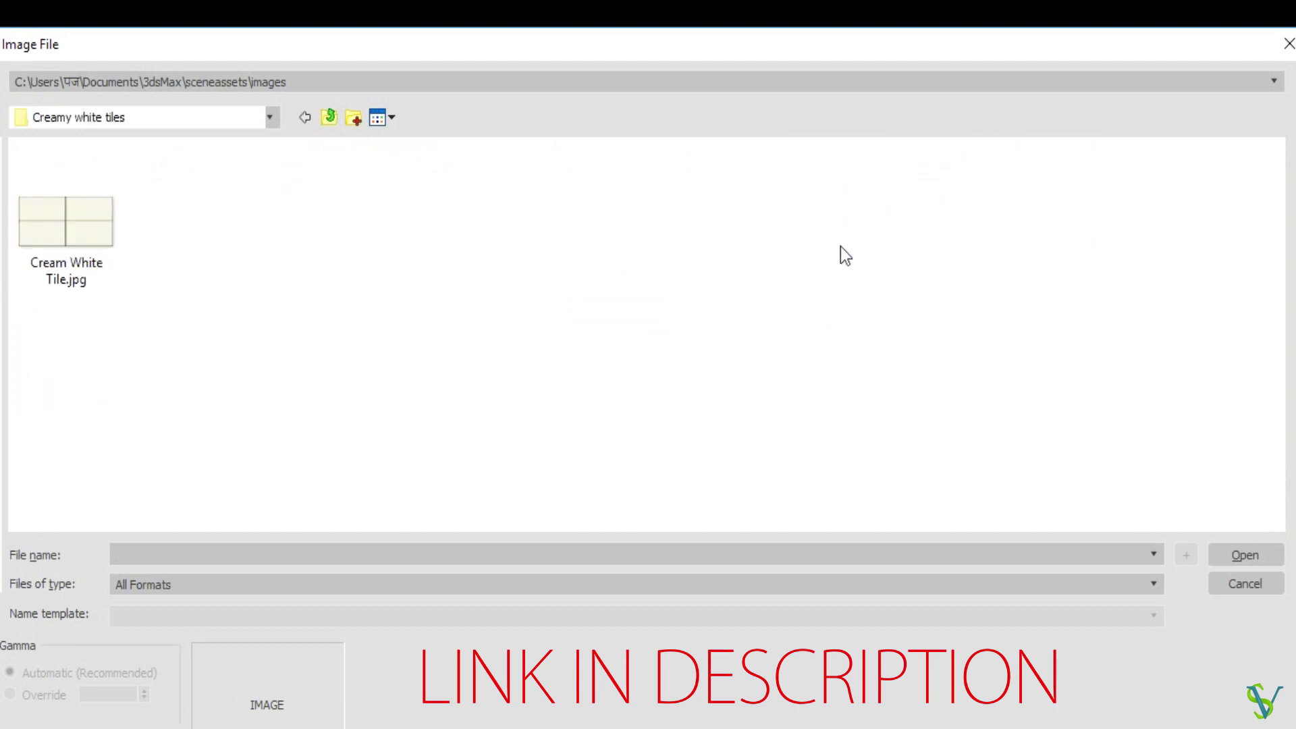
click(72, 236)
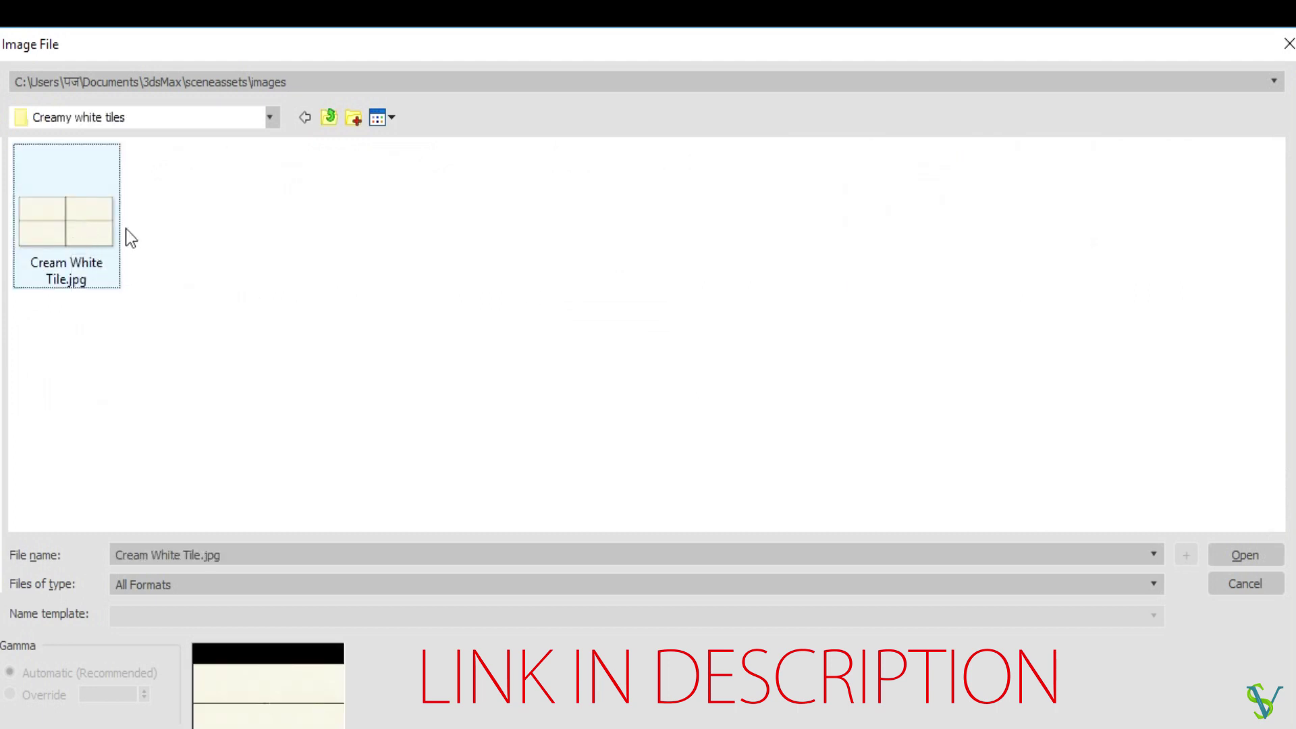
click(1244, 555)
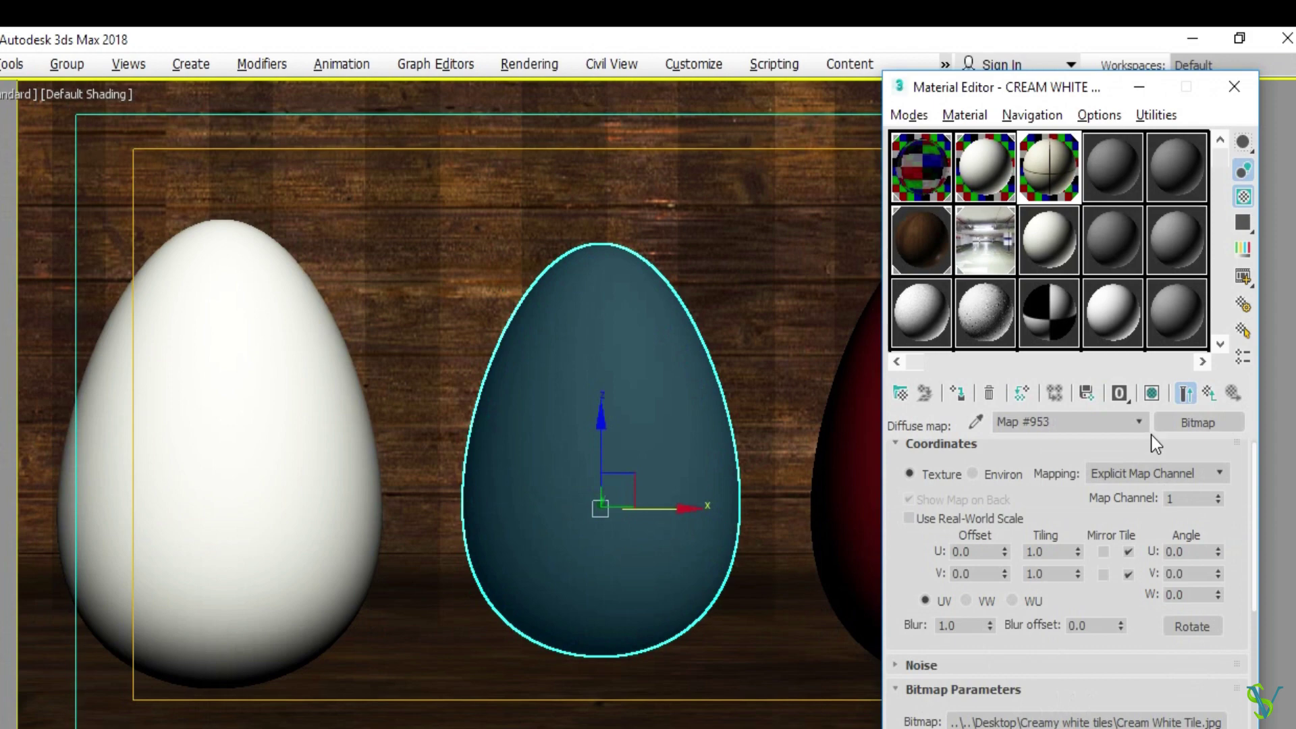
Show the tile bitmap on the egg in the viewport, set its U and V Tiling to 5.0, and return to the parent material
click(1151, 393)
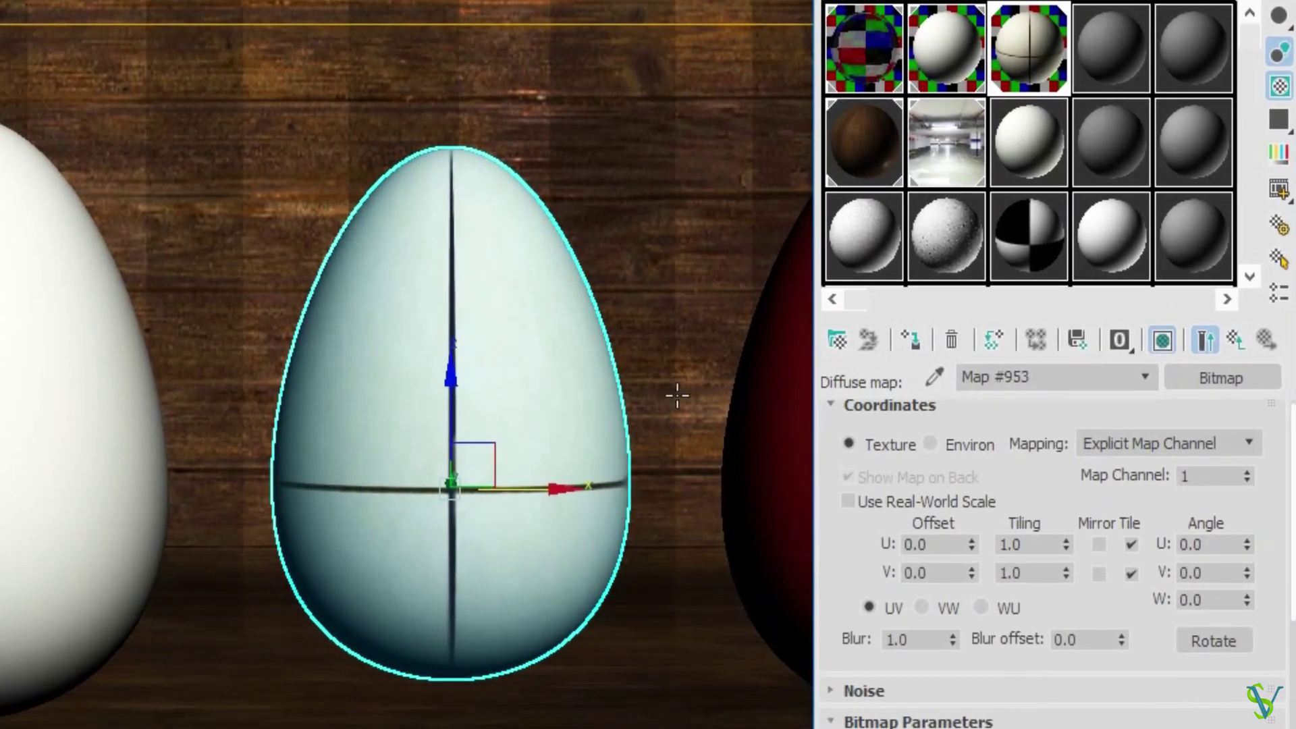
double_click(1003, 546)
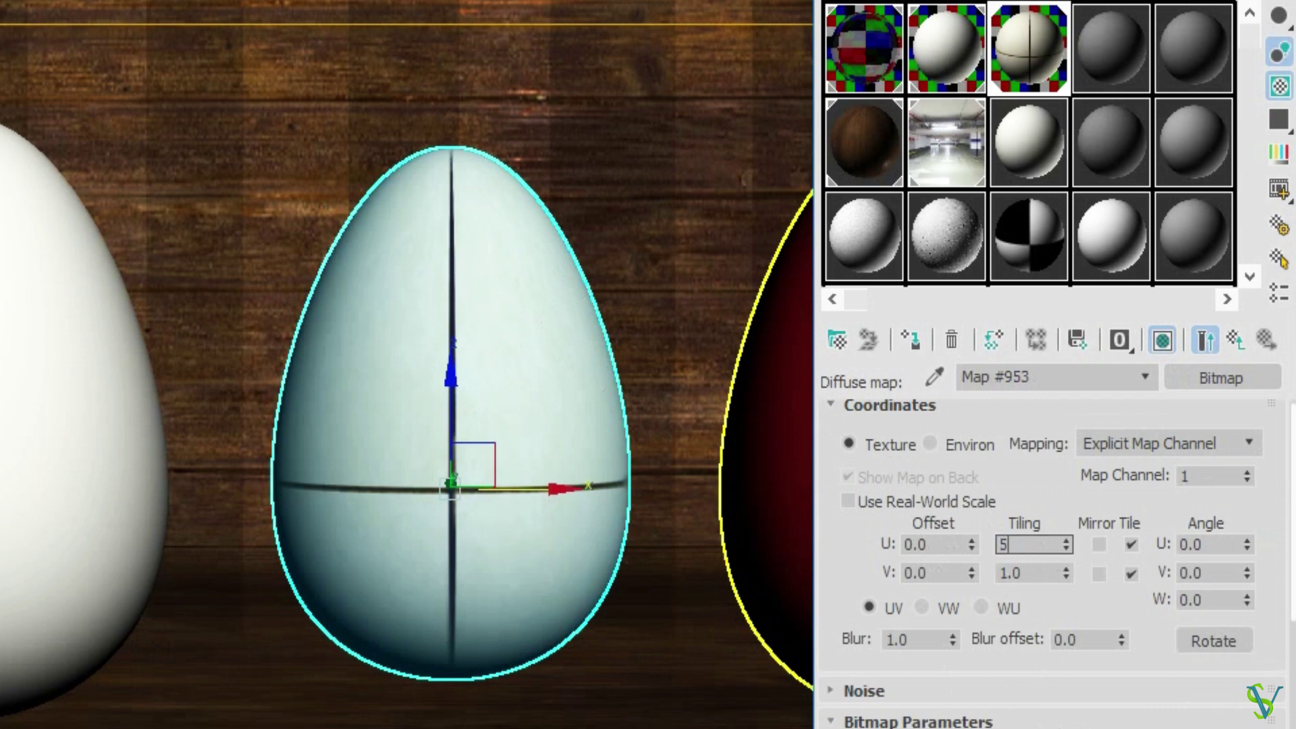
text(5)
key(Tab)
text(5)
key(Return)
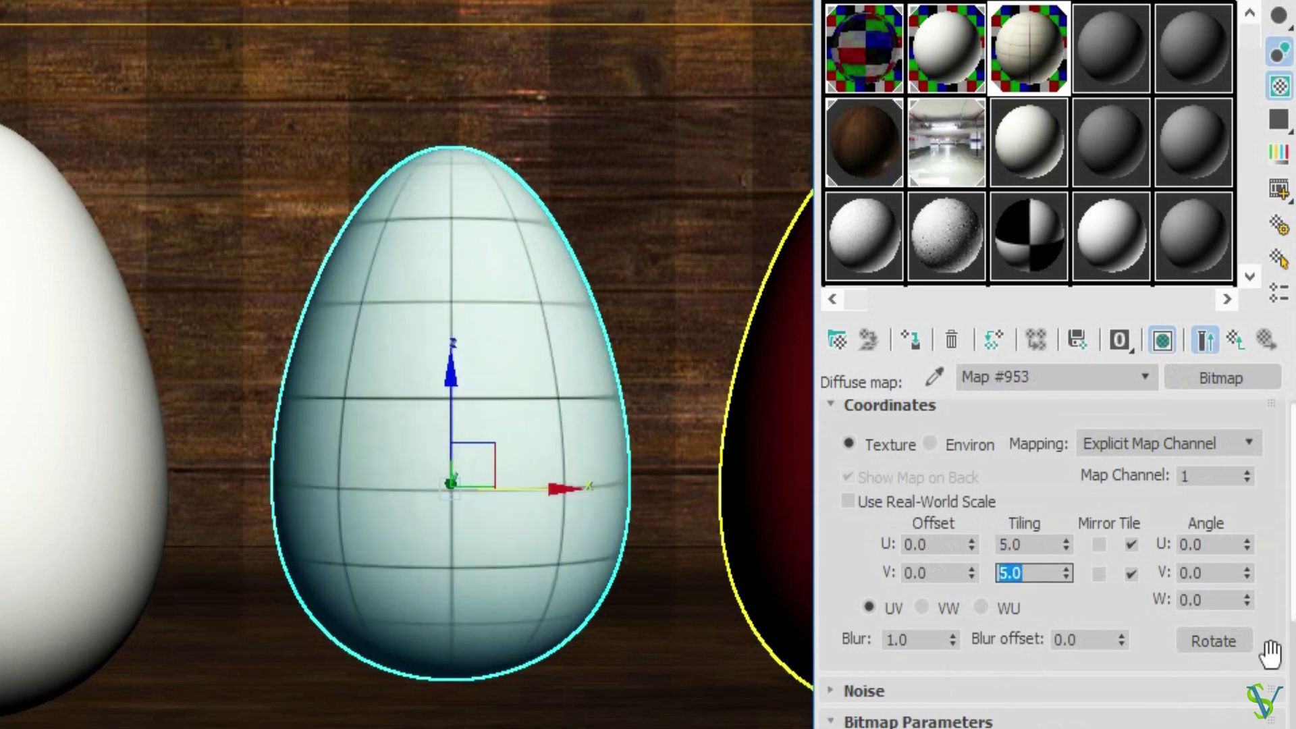
drag(1141, 615, 1104, 522)
click(1235, 343)
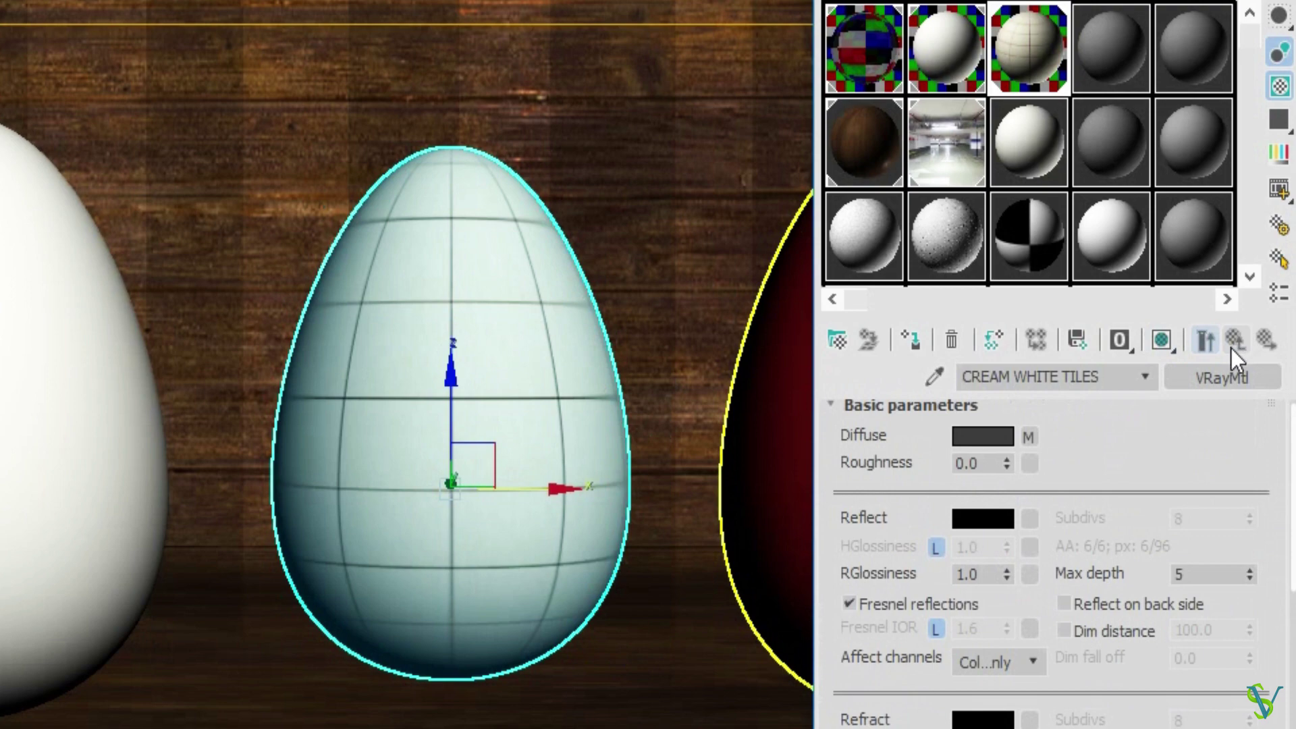
Set the CREAM WHITE TILES reflection colour to Red 91, Green 91, Blue 91
click(987, 518)
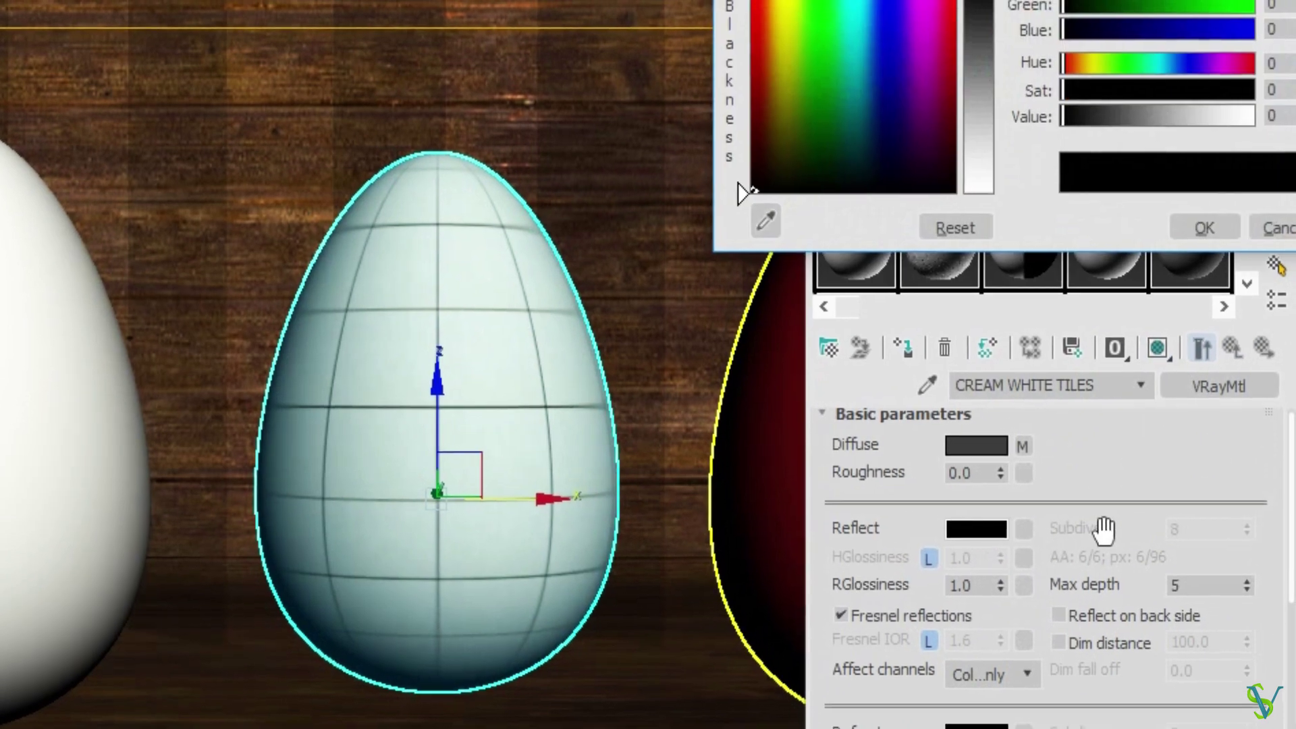
text(91)
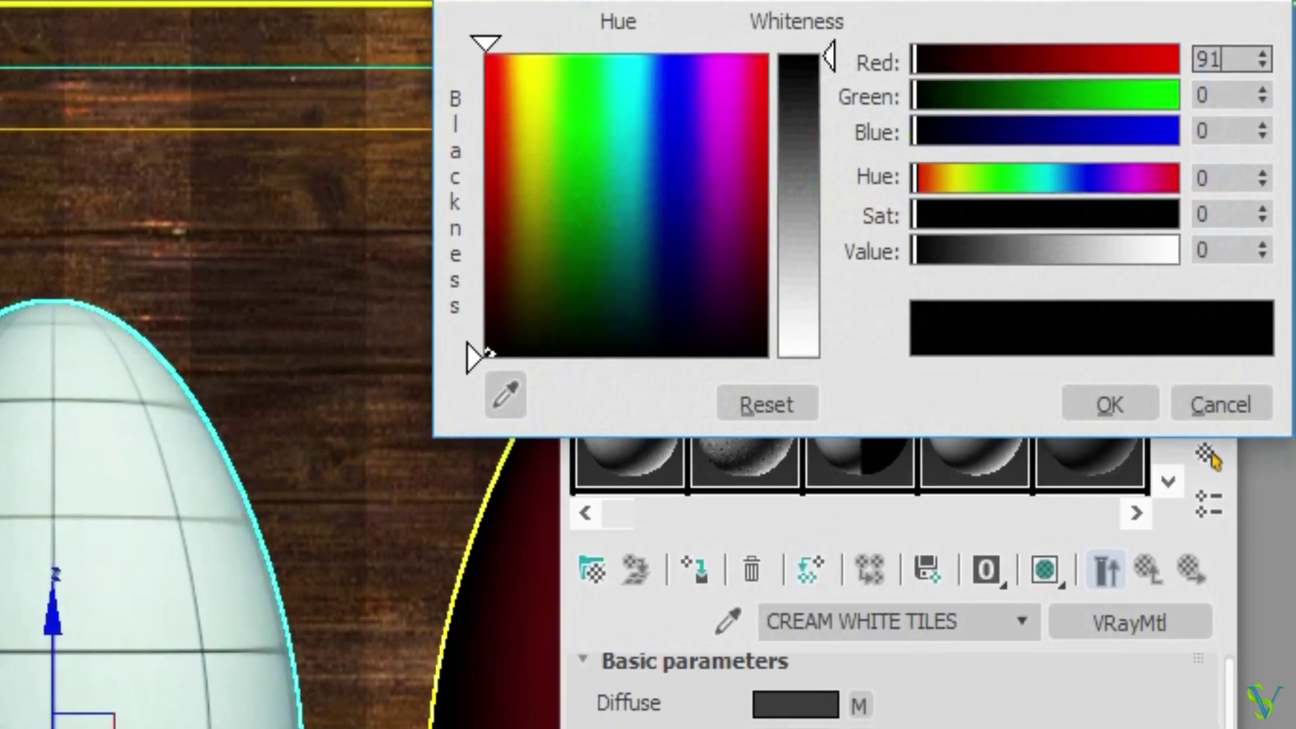
key(Tab)
text(91)
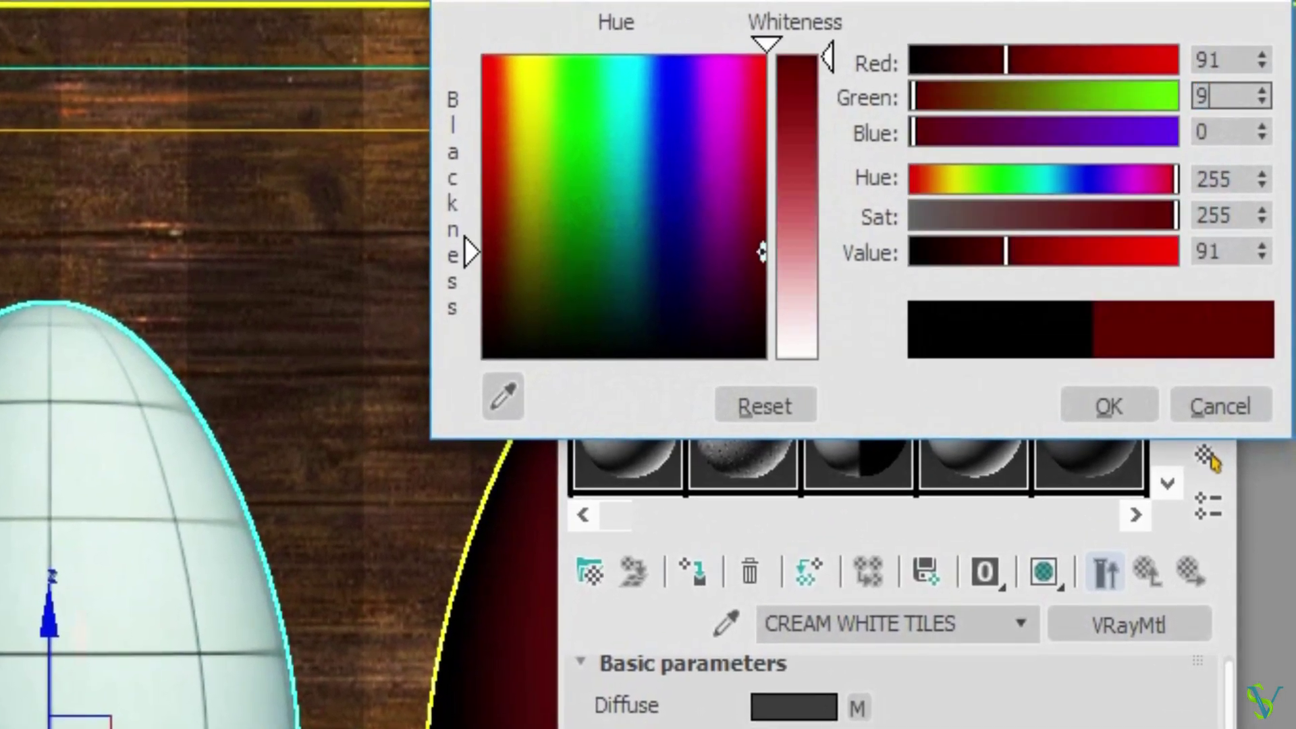
key(Tab)
text(91)
key(Return)
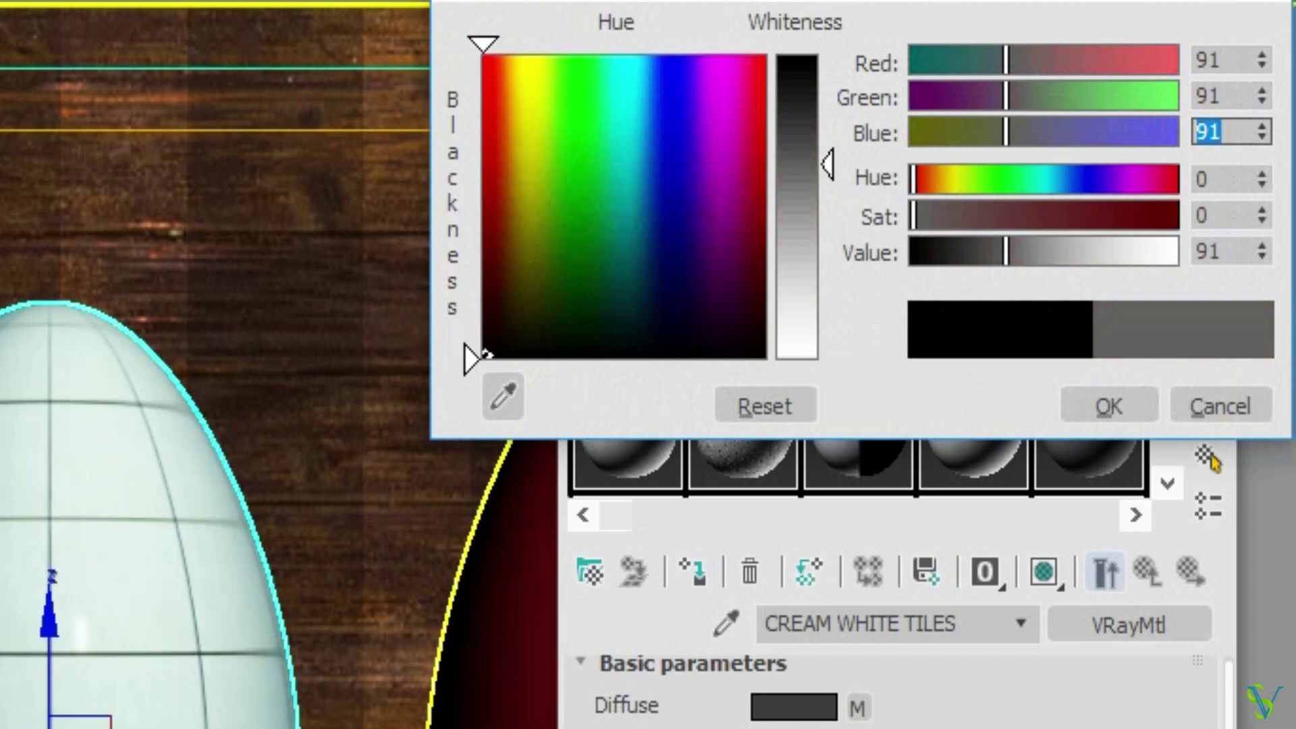
click(1110, 406)
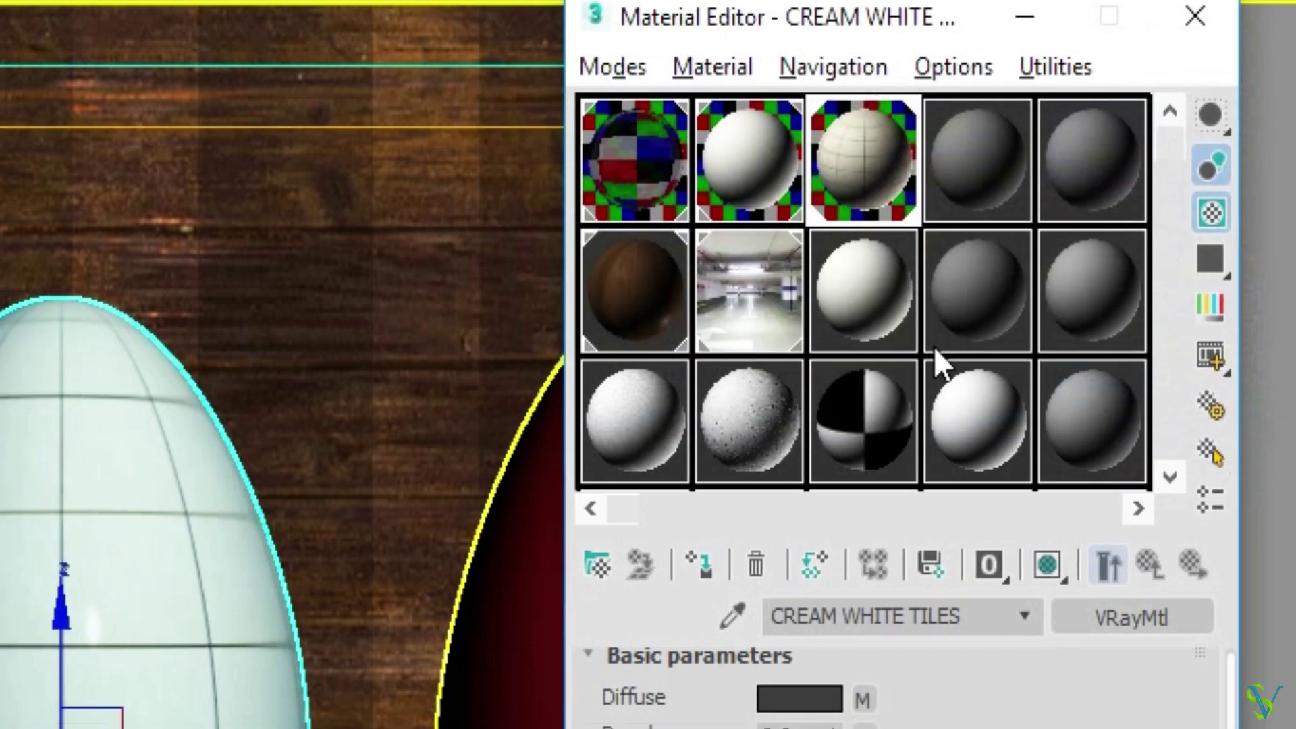
Open an enlarged preview of the CREAM WHITE TILES material and place it beside the middle egg
double_click(867, 189)
drag(384, 208, 63, 194)
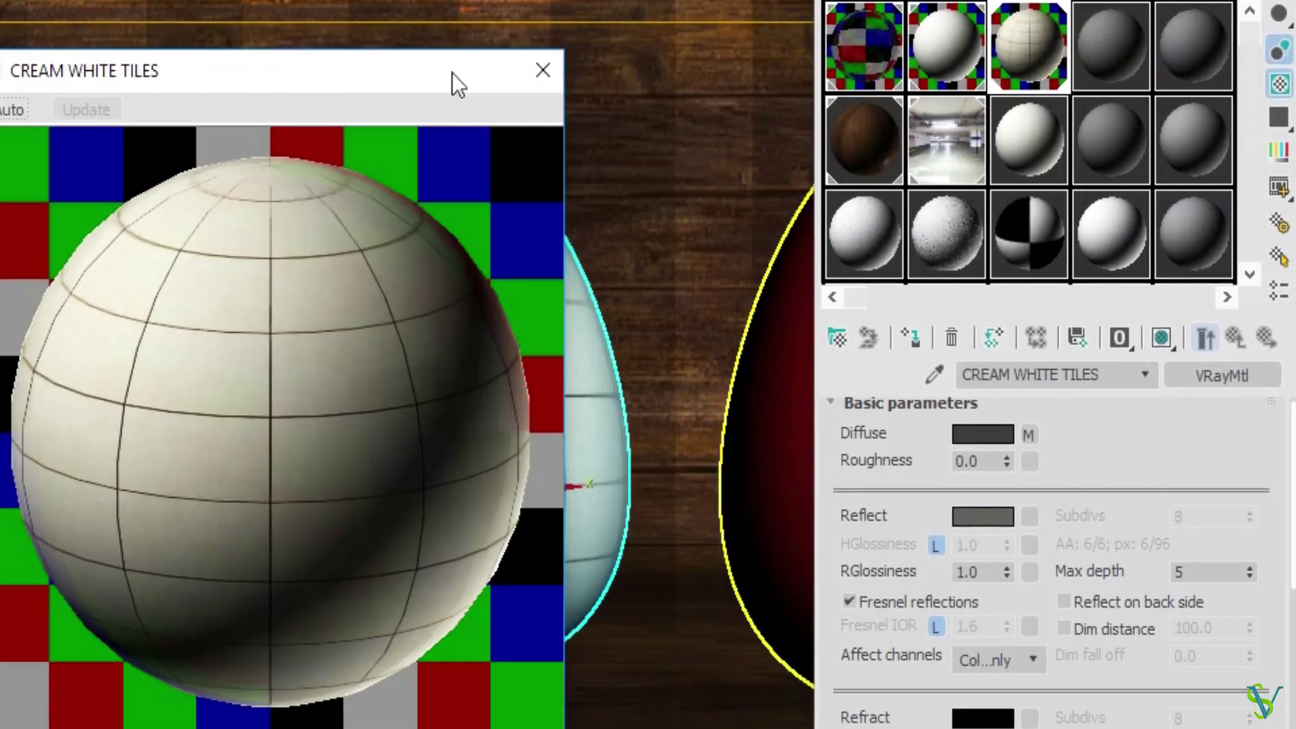
drag(452, 73, 140, 68)
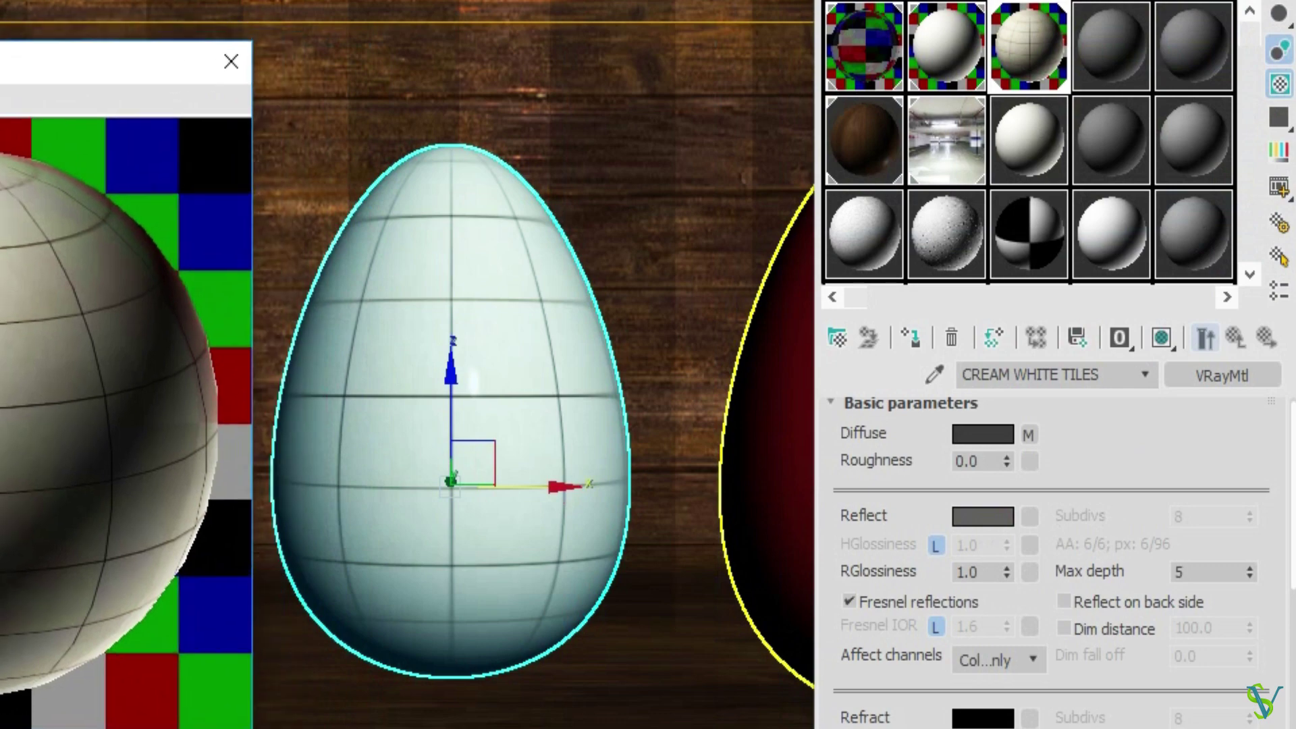
drag(946, 1, 782, 2)
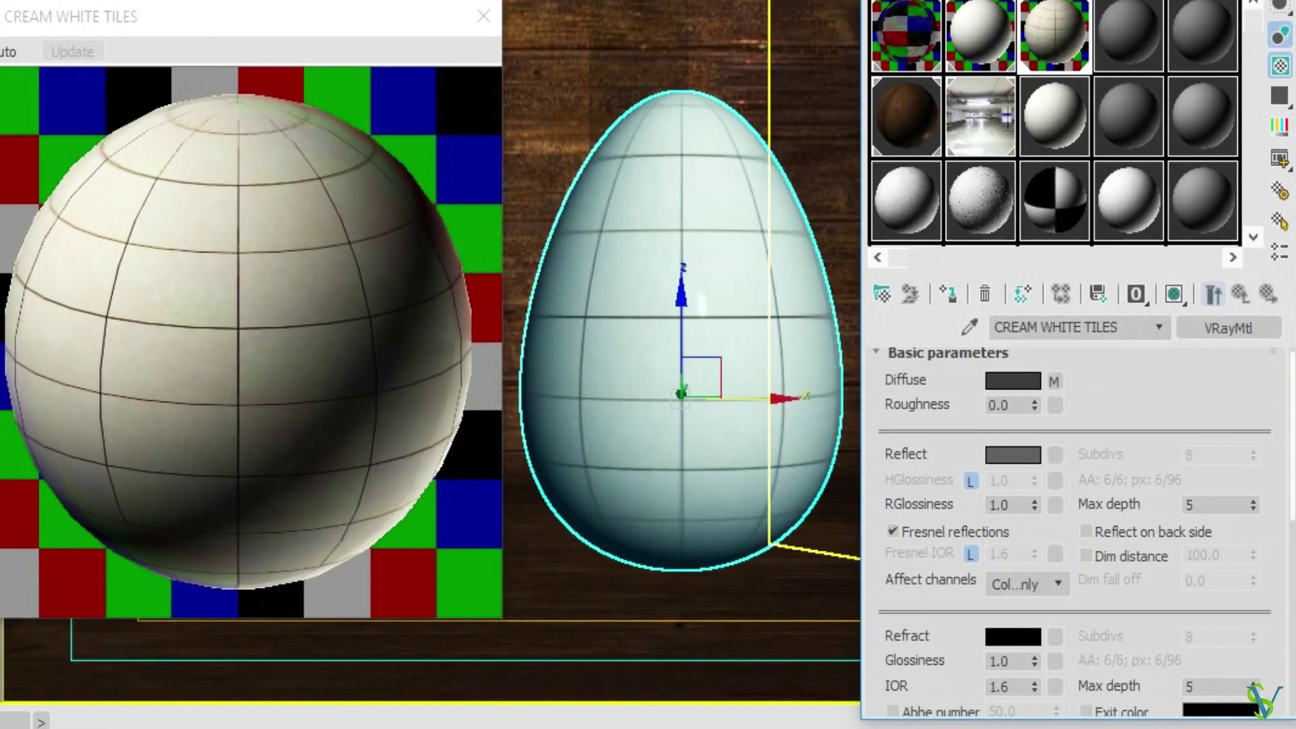
drag(384, 29, 391, 31)
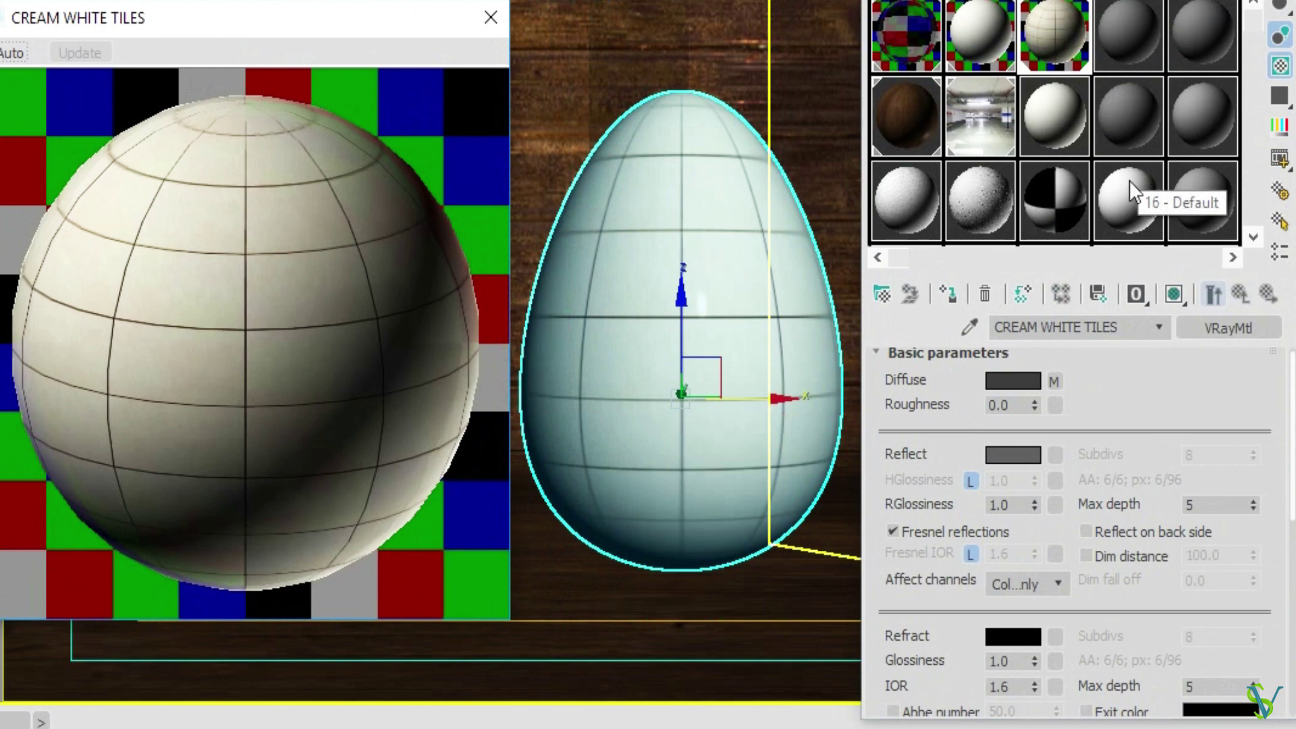
Duplicate the diffuse tile bitmap into the Reflect map slot
click(1141, 409)
mouse_move(1140, 408)
mouse_down()
mouse_move(1146, 379)
mouse_move(1145, 405)
mouse_up()
drag(1055, 375, 1054, 448)
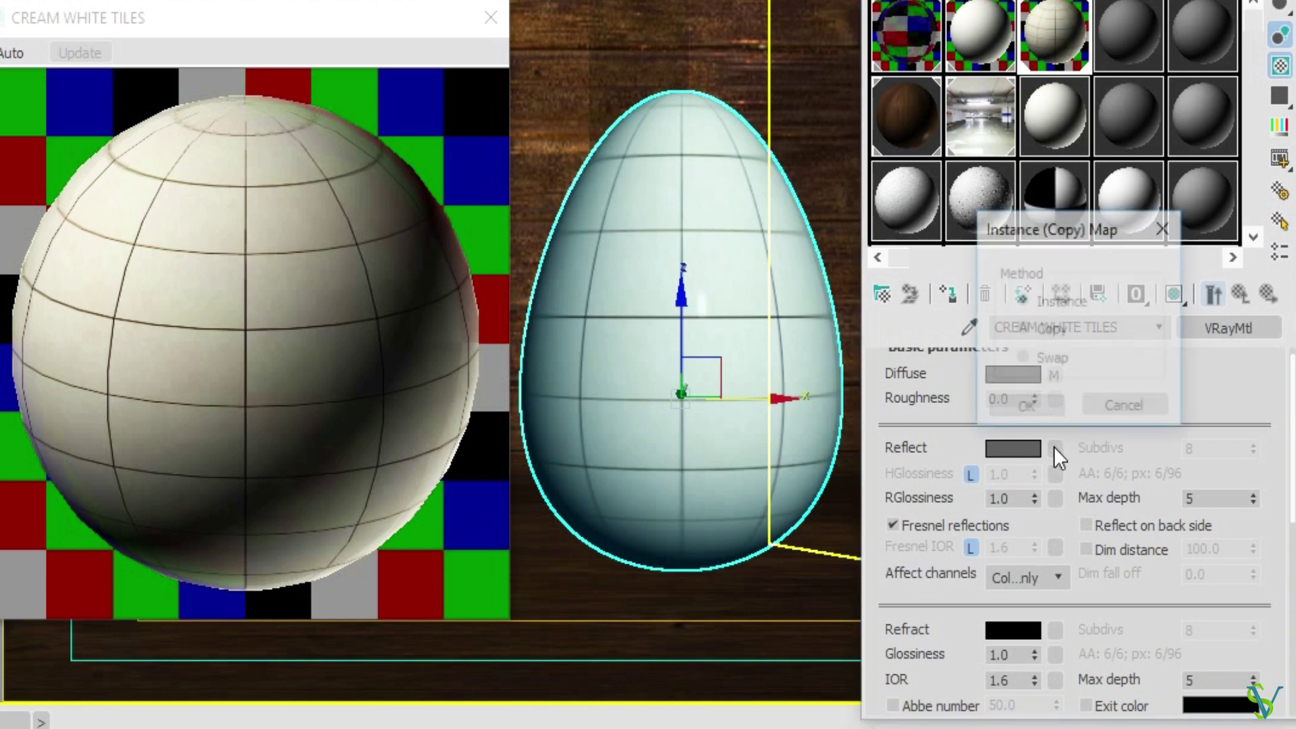
click(1031, 409)
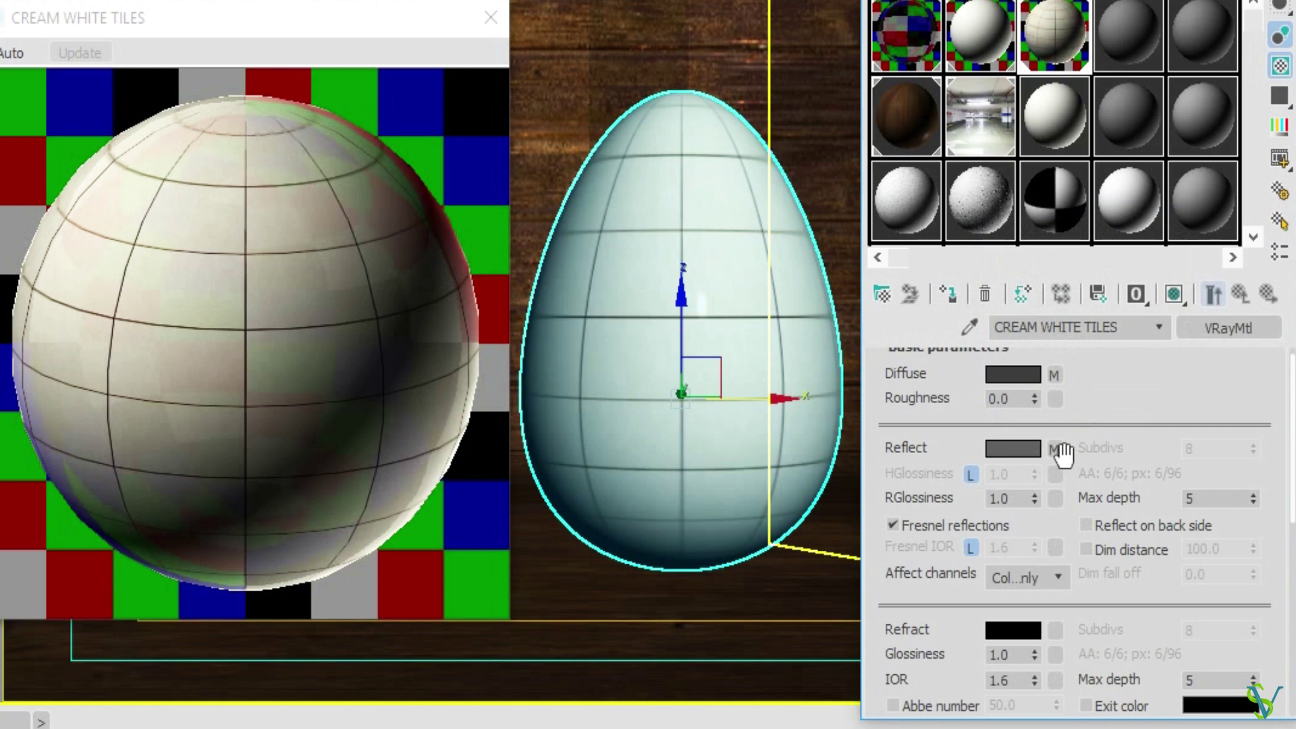
Unlock HGlossiness from RGlossiness and set HGlossiness to 0.85
click(972, 475)
double_click(999, 474)
text(0.85)
key(Return)
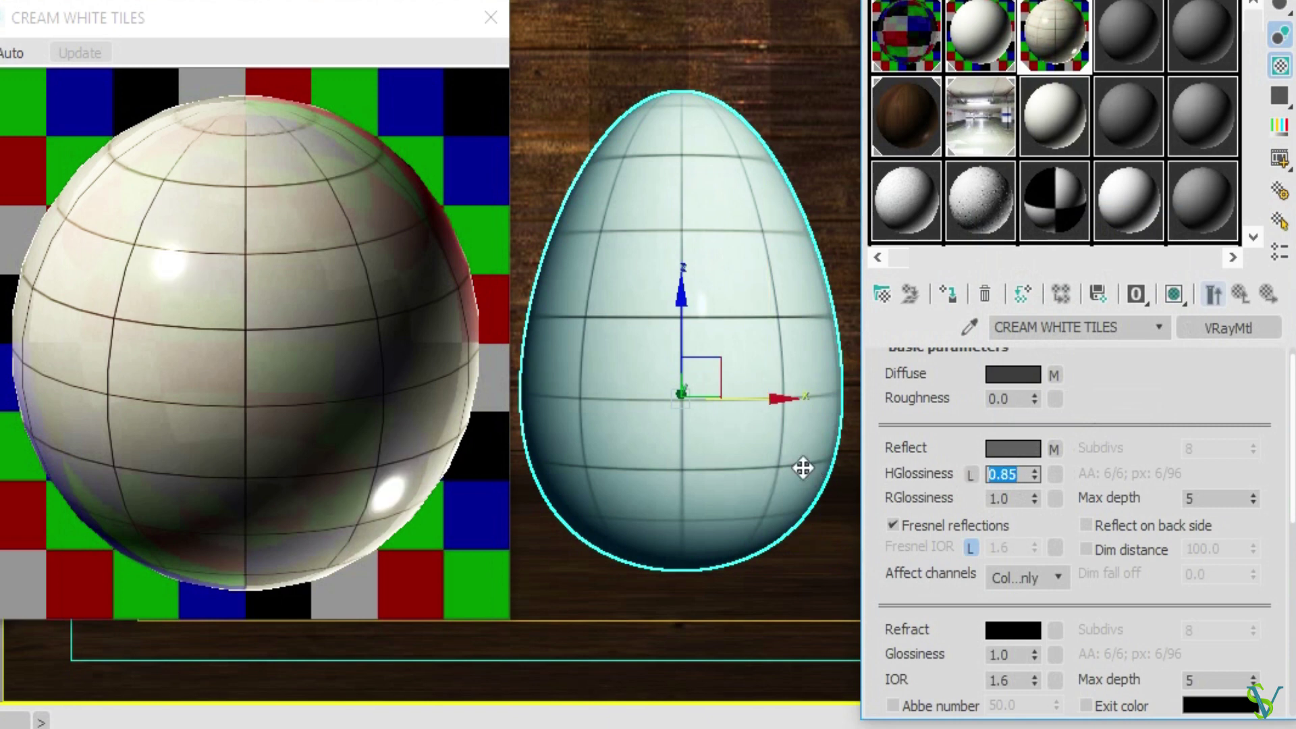
Duplicate the tile bitmap into the HGlossiness map slot as an Instance
click(1055, 455)
drag(1061, 476, 1058, 476)
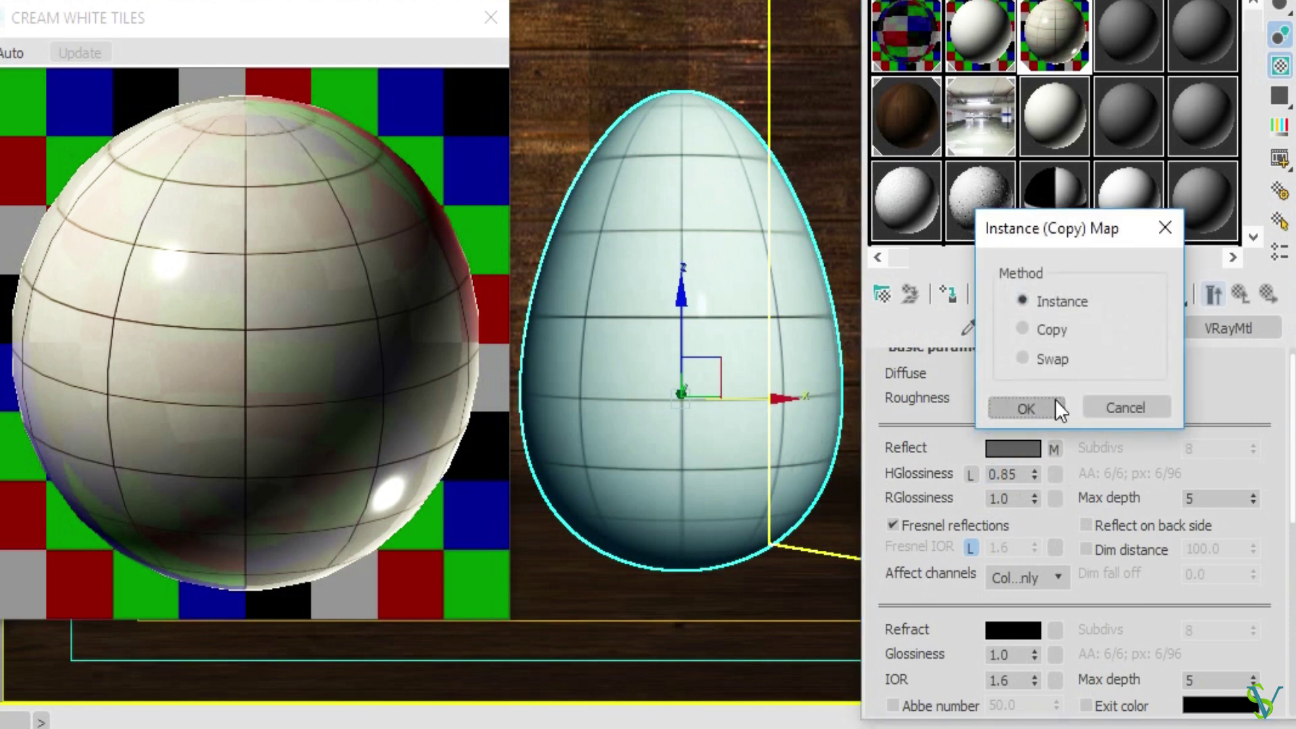
click(1052, 404)
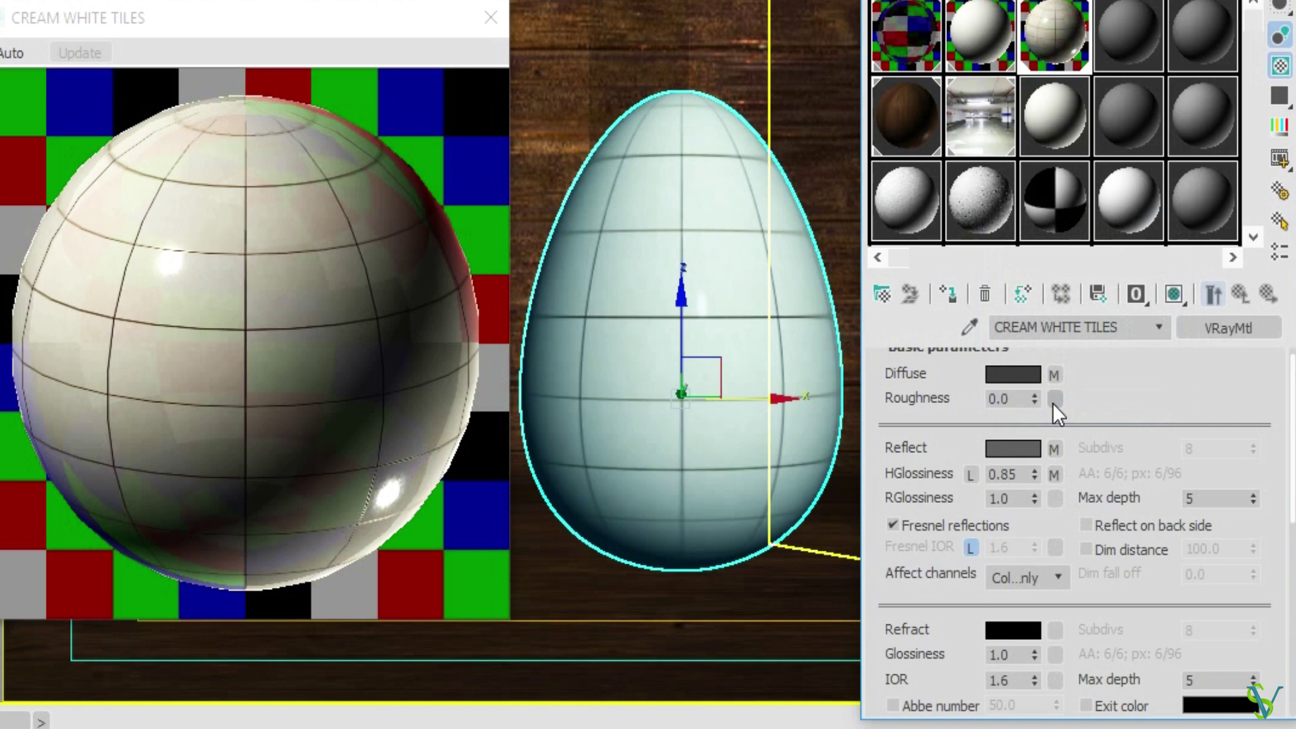
Set the CREAM WHITE TILES material's RGlossiness to 0.65 and its reflection max depth to 10
double_click(1017, 498)
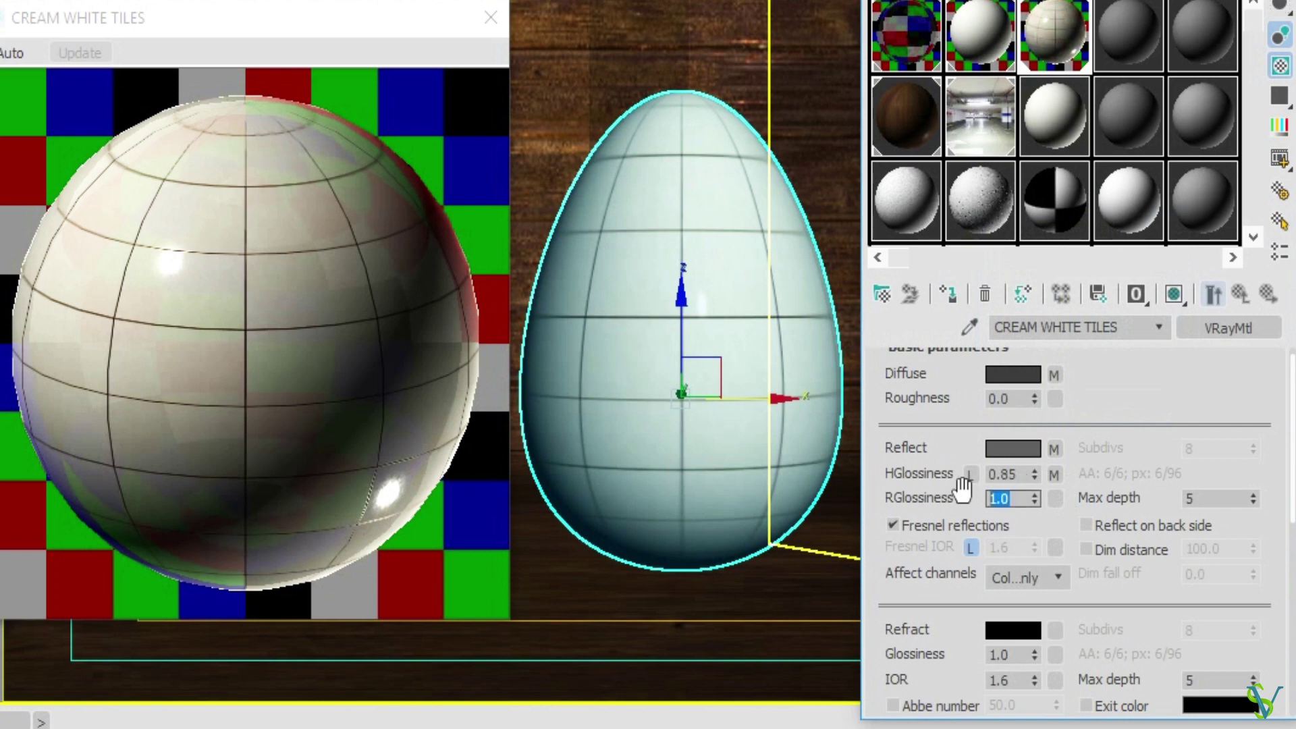
text(0.65)
key(Return)
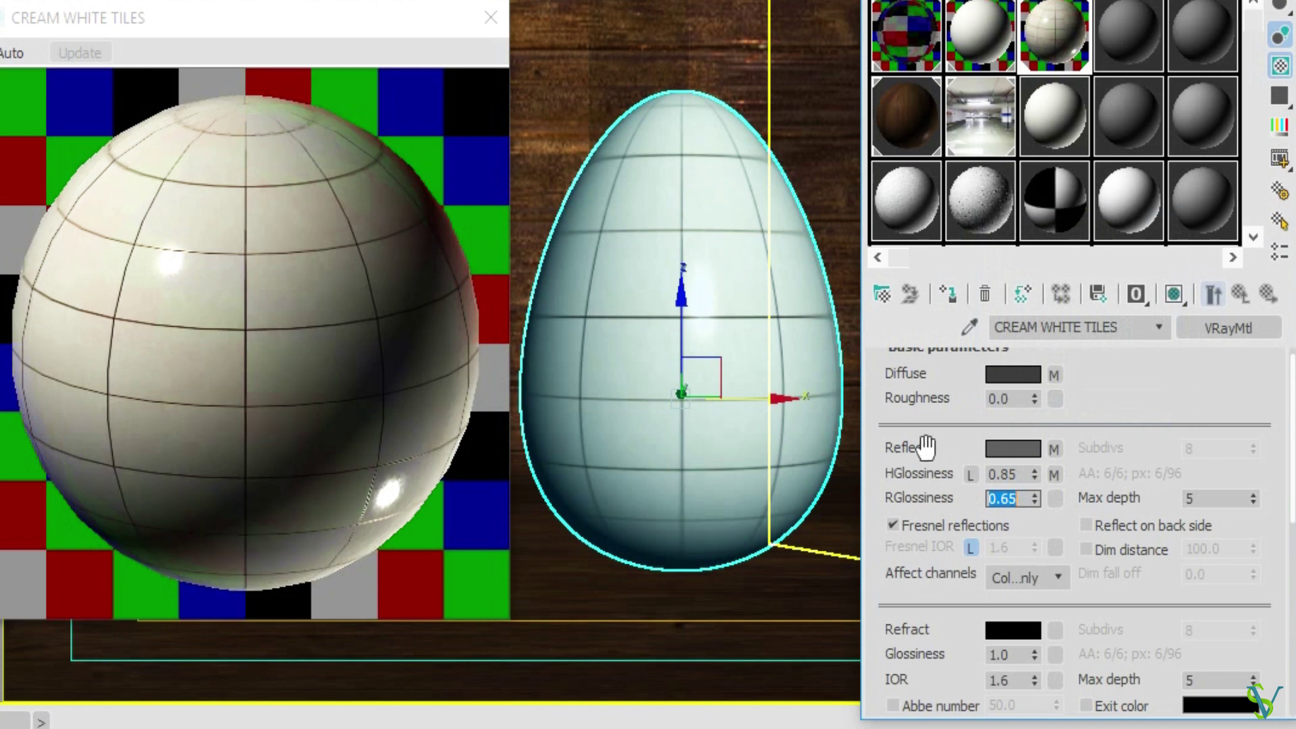
double_click(1190, 498)
text(10)
key(Return)
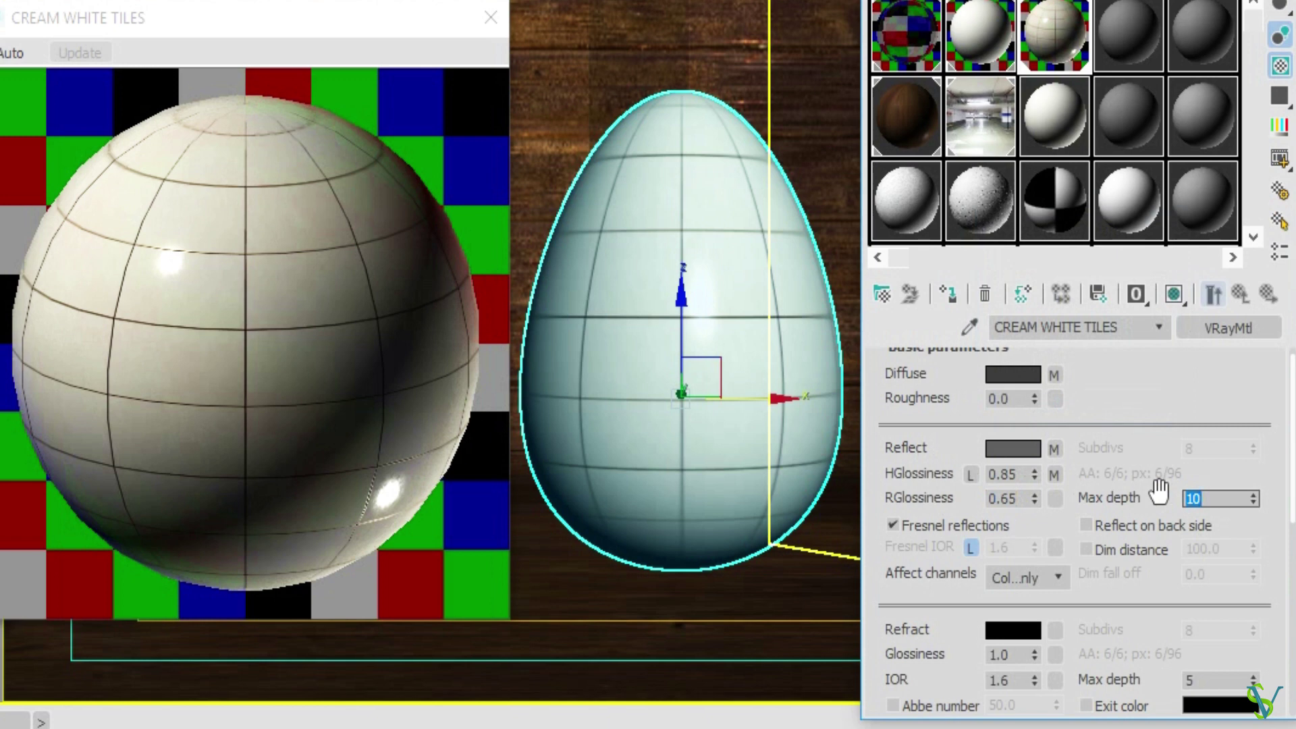
Change the CREAM WHITE TILES material's BRDF type to Blinn
drag(1182, 465, 1162, 289)
drag(954, 583, 957, 336)
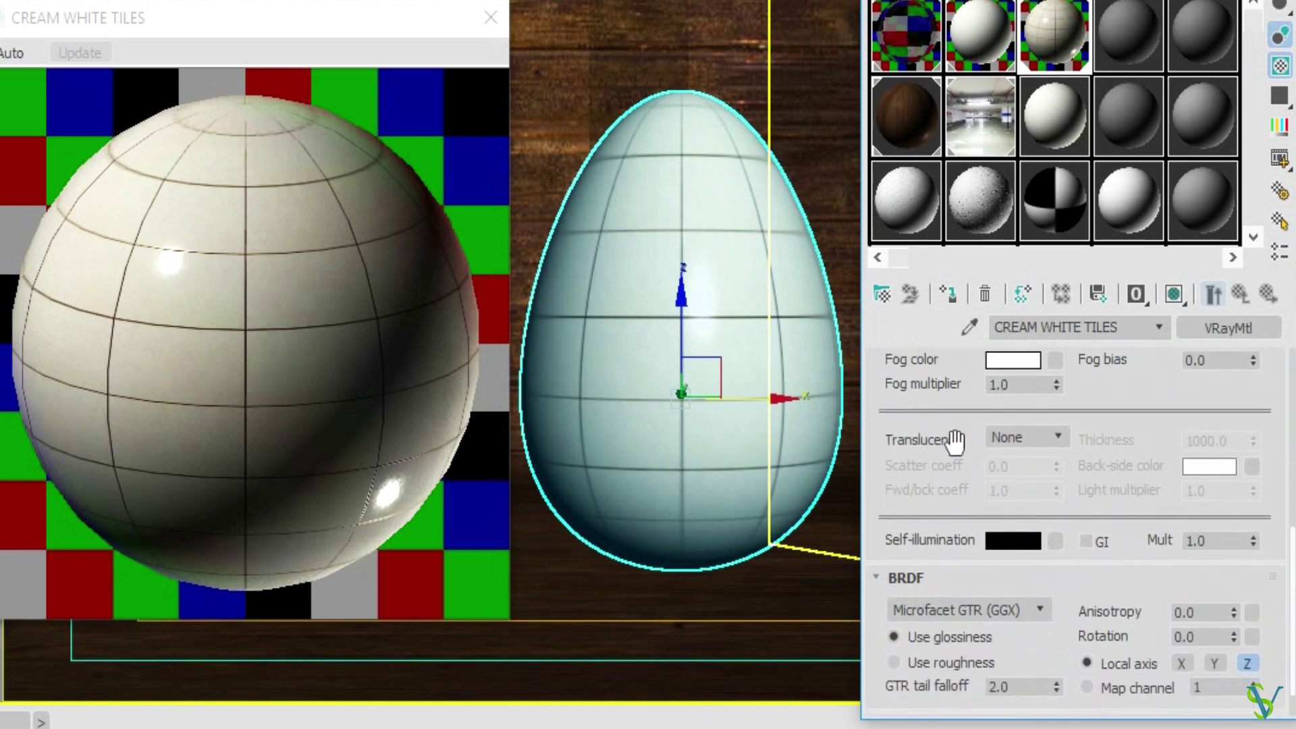
click(982, 611)
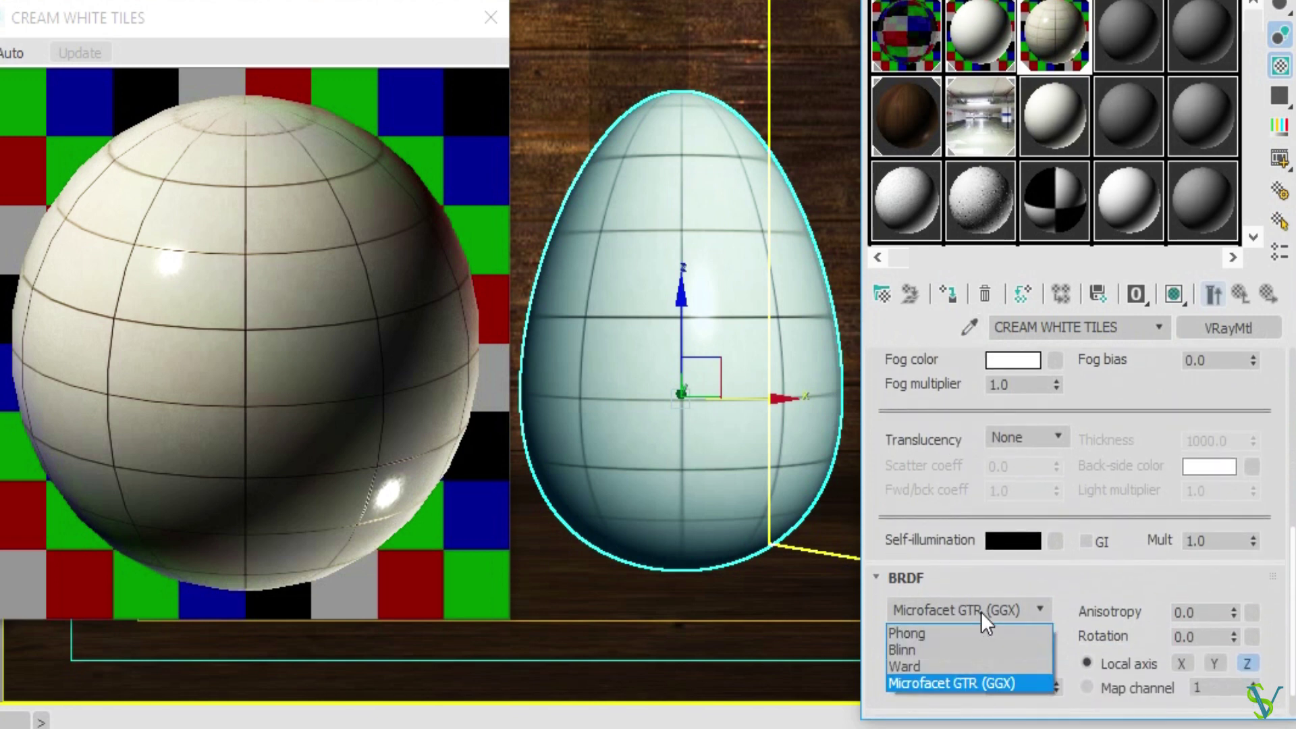
click(918, 647)
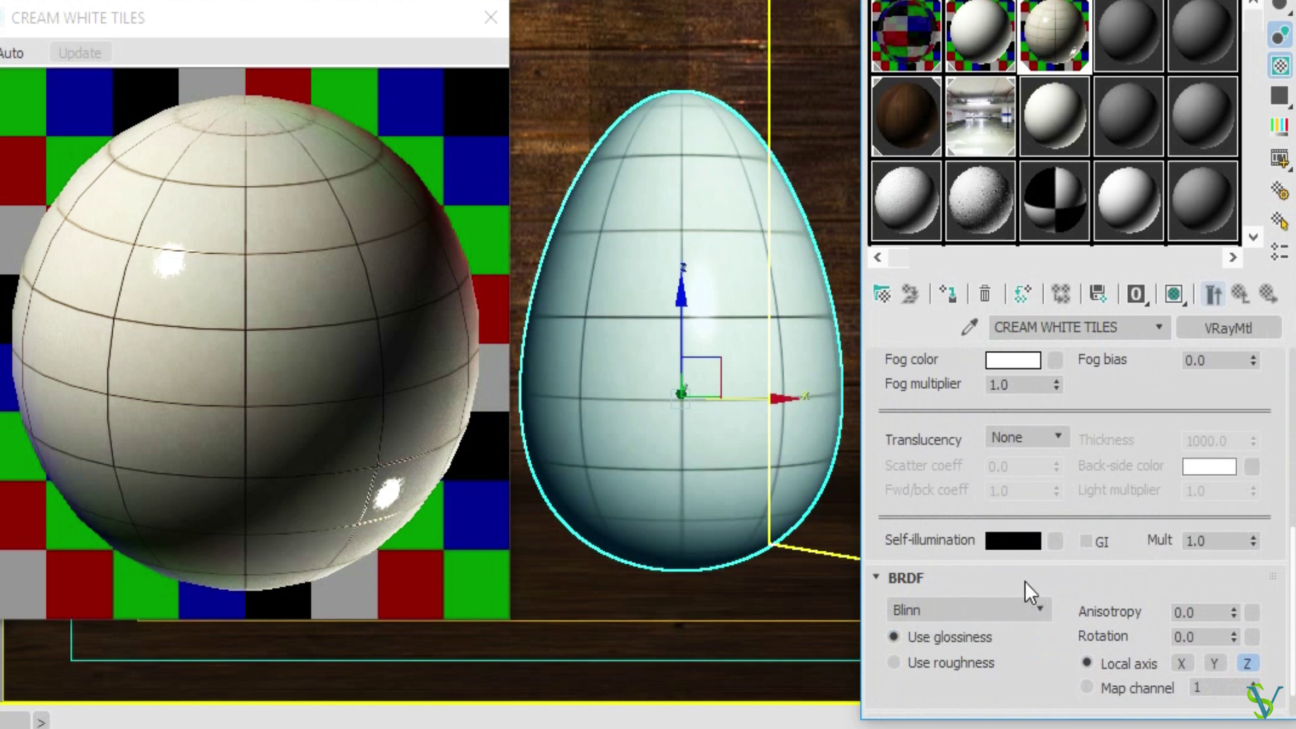
In the tile material's options, set Cutoff to 0.01 and disable Fog system units scaling and Glossy Fresnel
drag(1010, 622, 1003, 459)
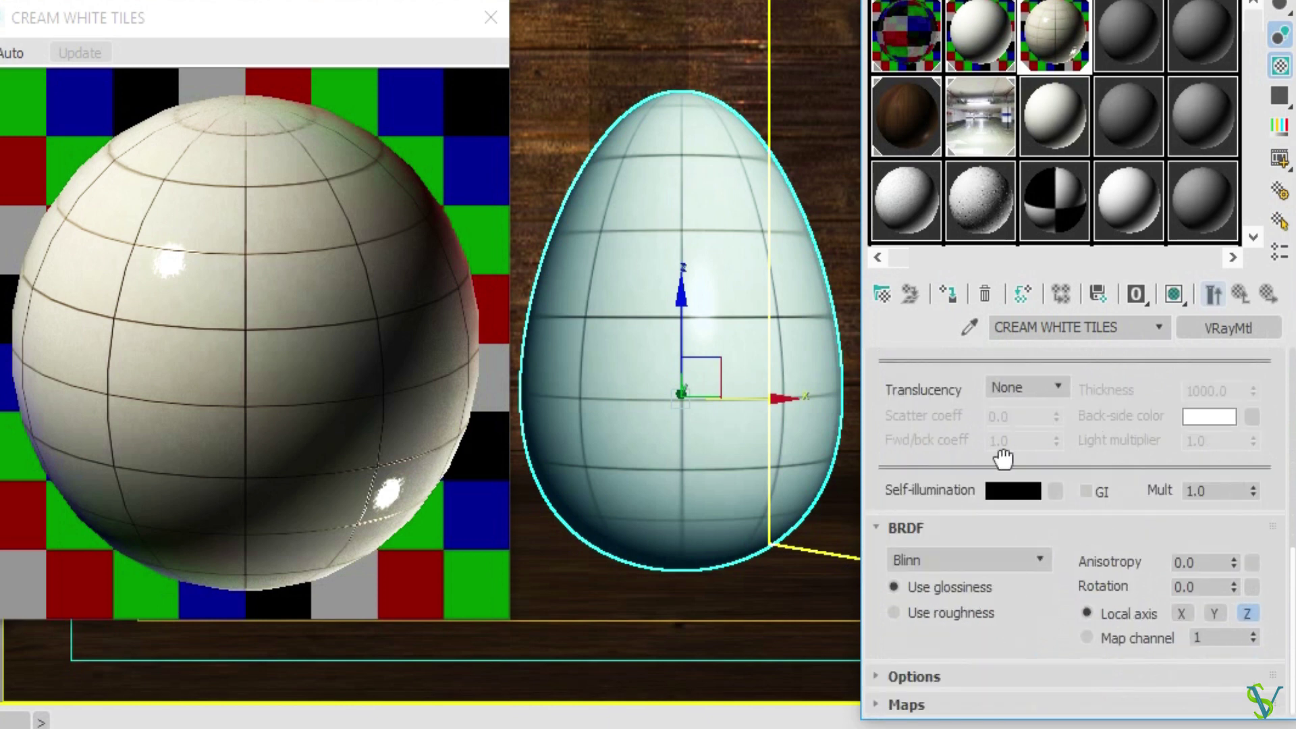
click(913, 677)
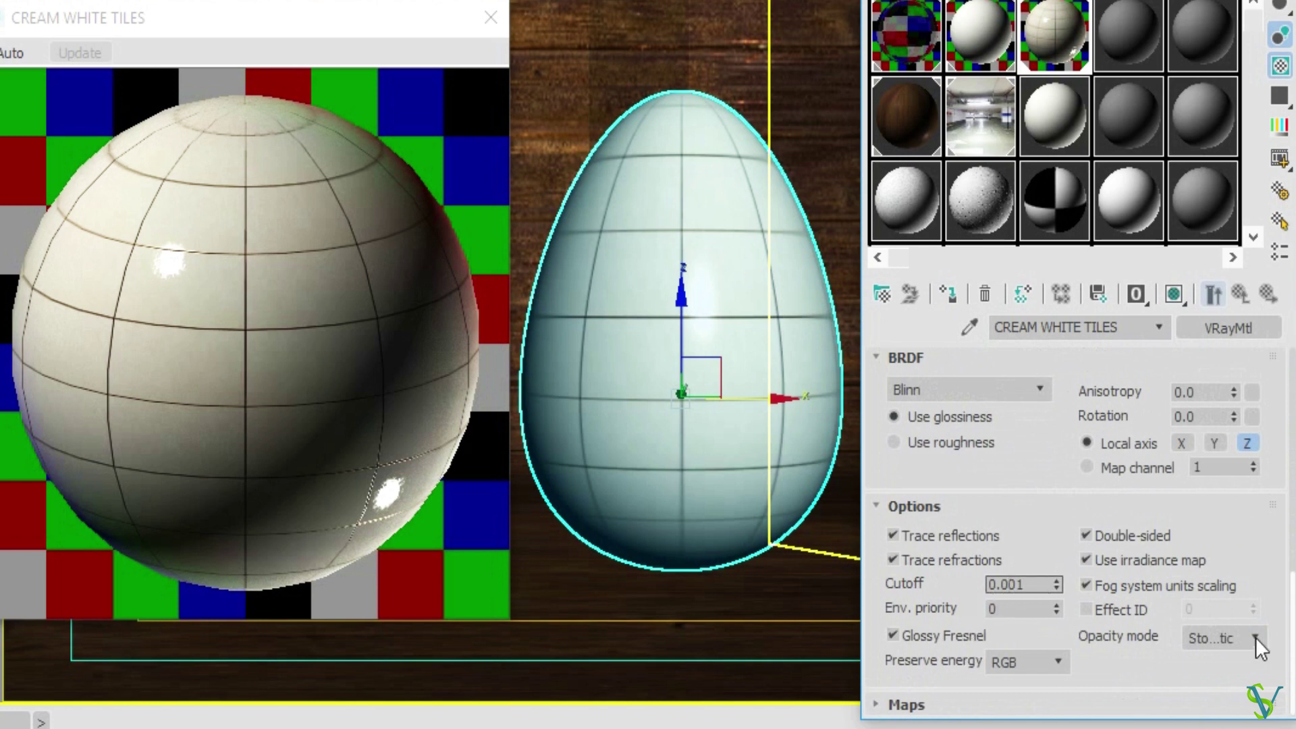
double_click(1011, 584)
click(1153, 586)
click(954, 638)
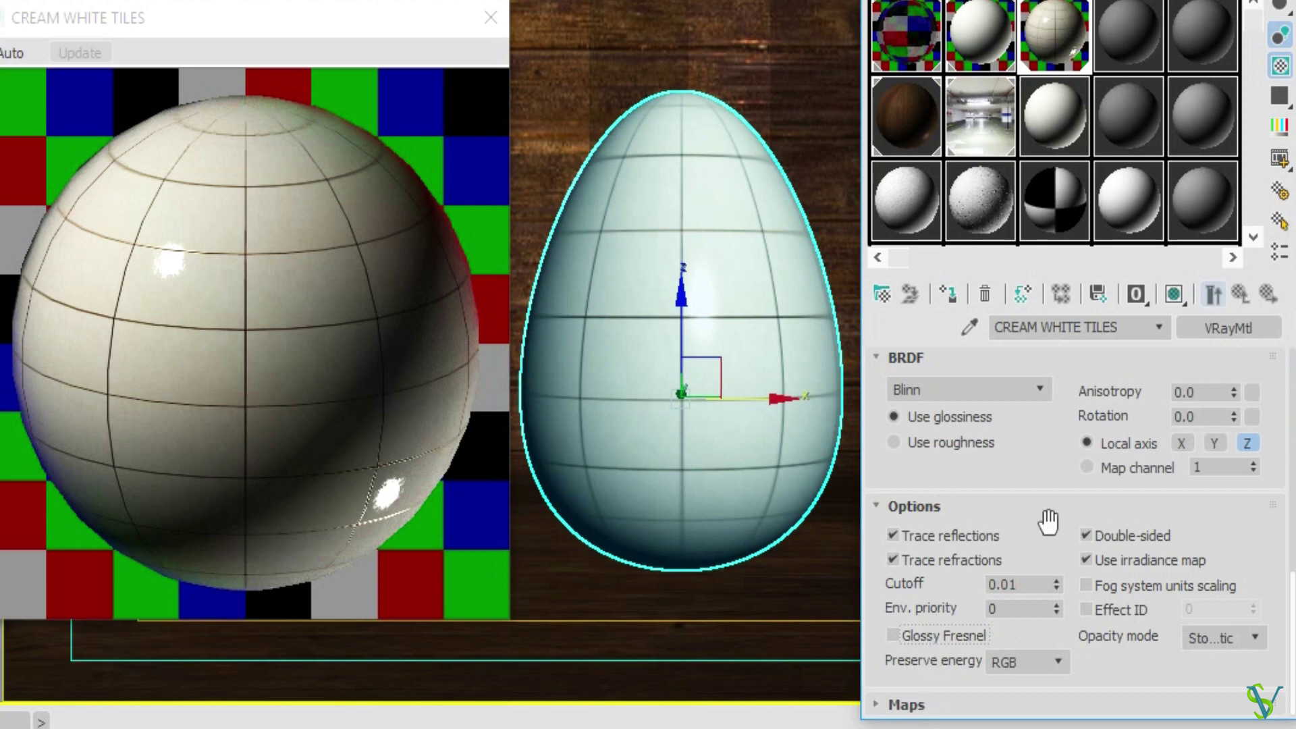
Duplicate the HGlossiness tile bitmap into the Bump map slot, set the bump amount to 81, and close the enlarged preview
click(938, 702)
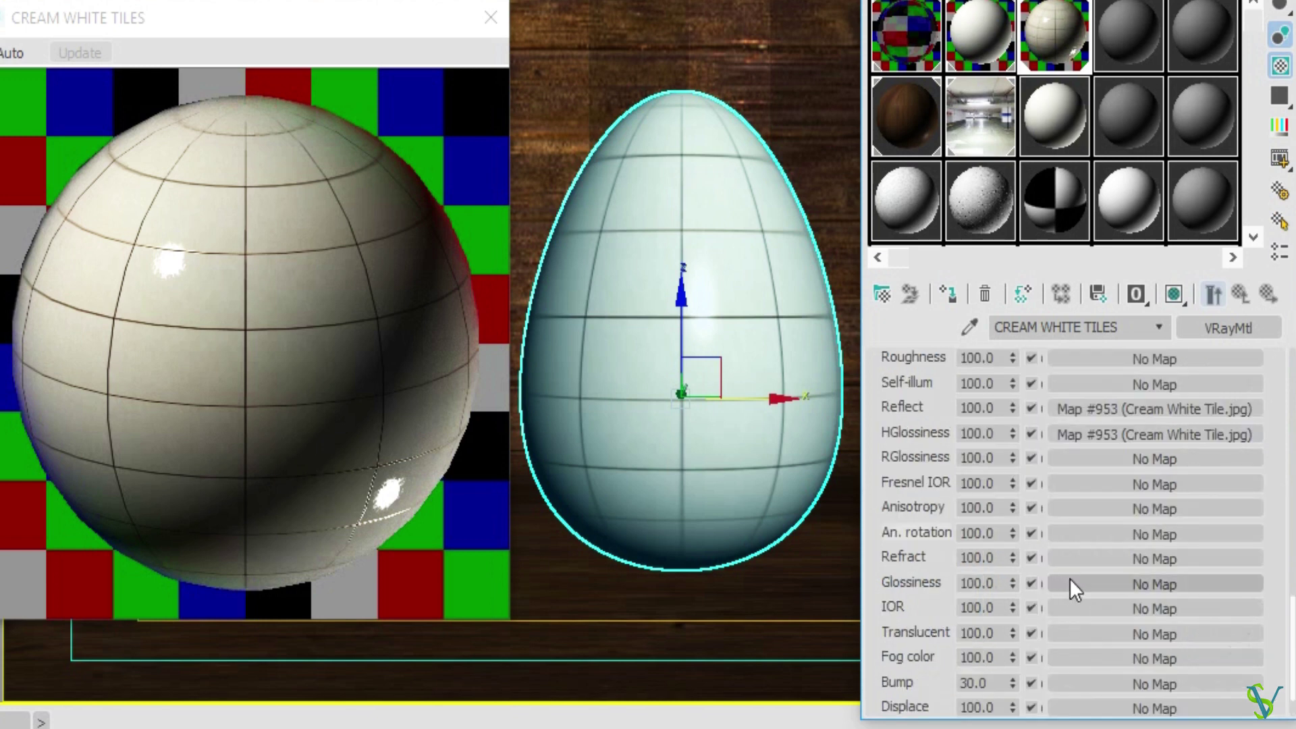
scroll(1069, 578, down, 1)
drag(1209, 370, 1095, 617)
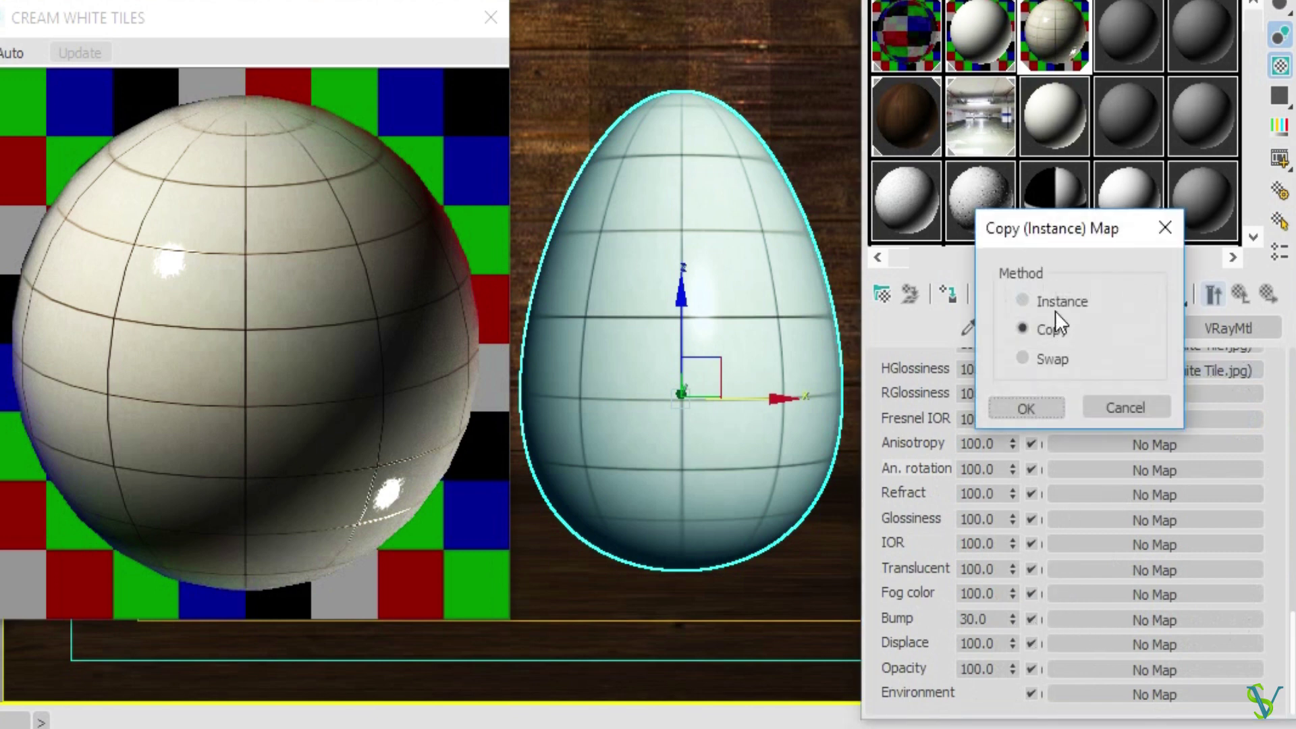
click(1031, 408)
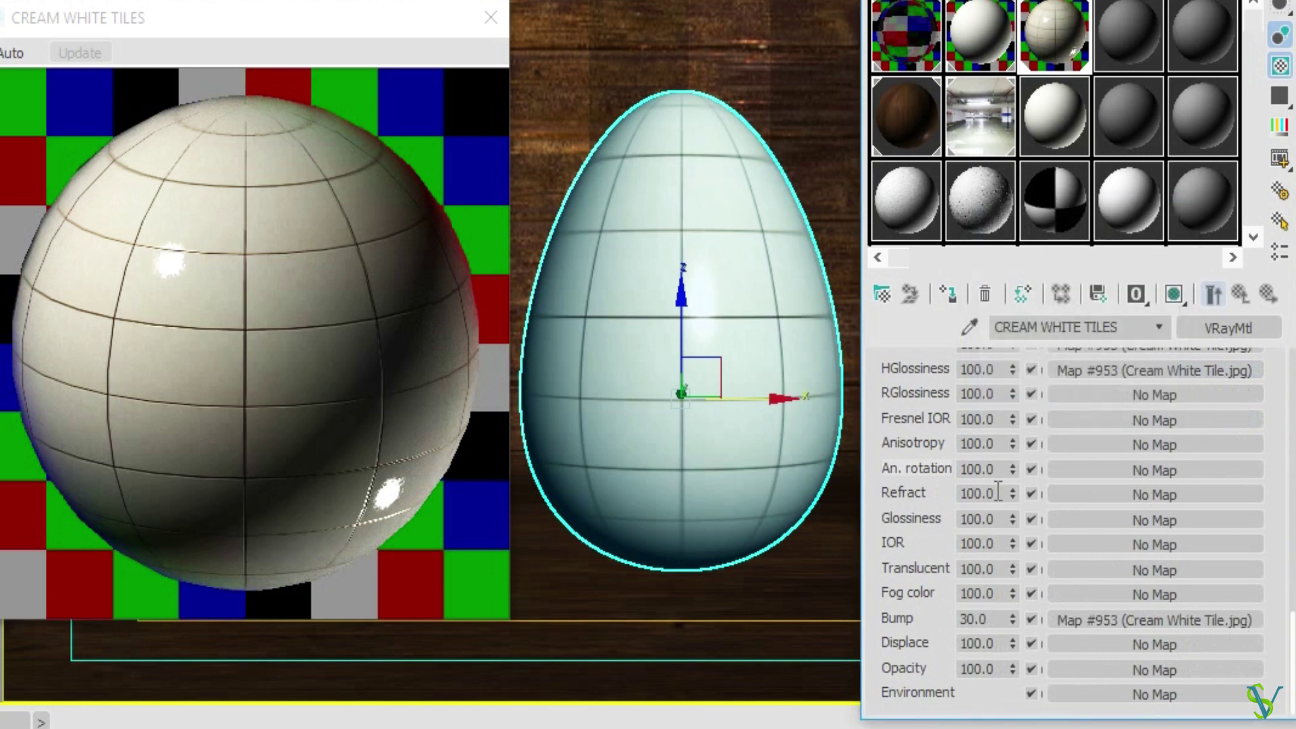
drag(1003, 620, 940, 620)
text(81)
key(Return)
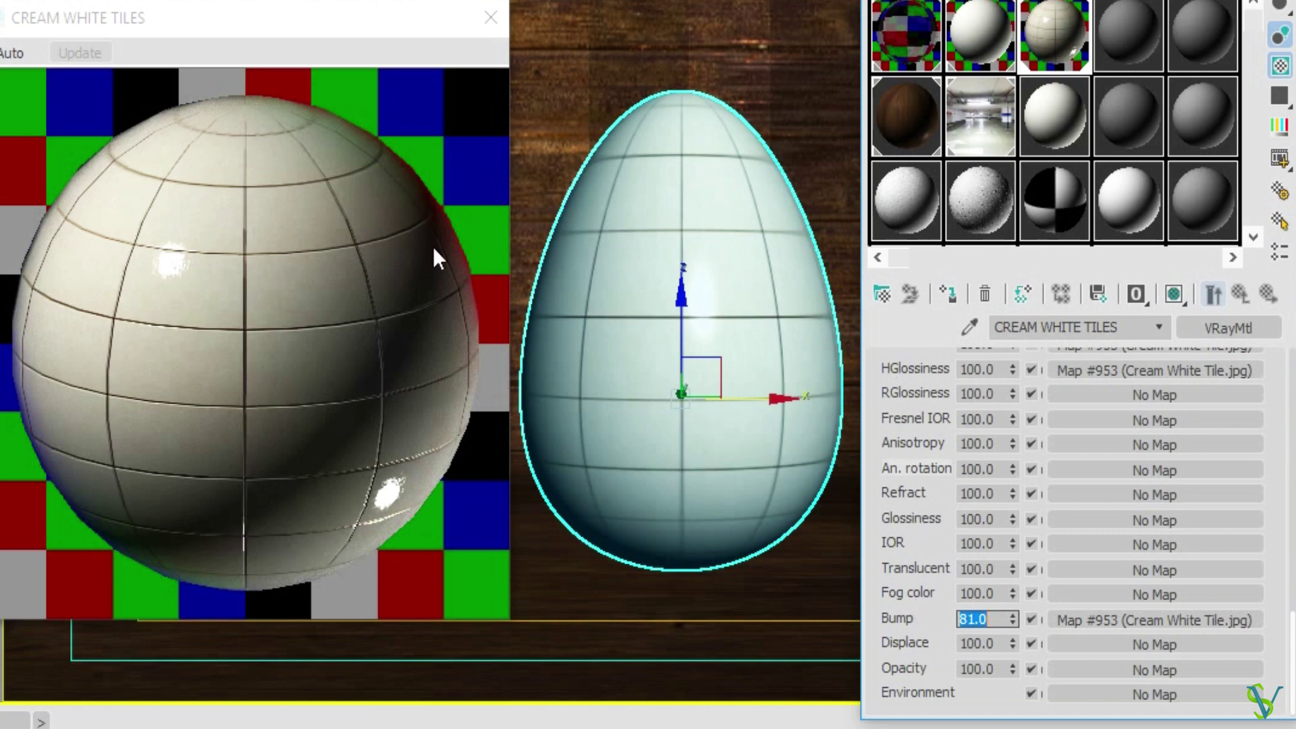
click(490, 18)
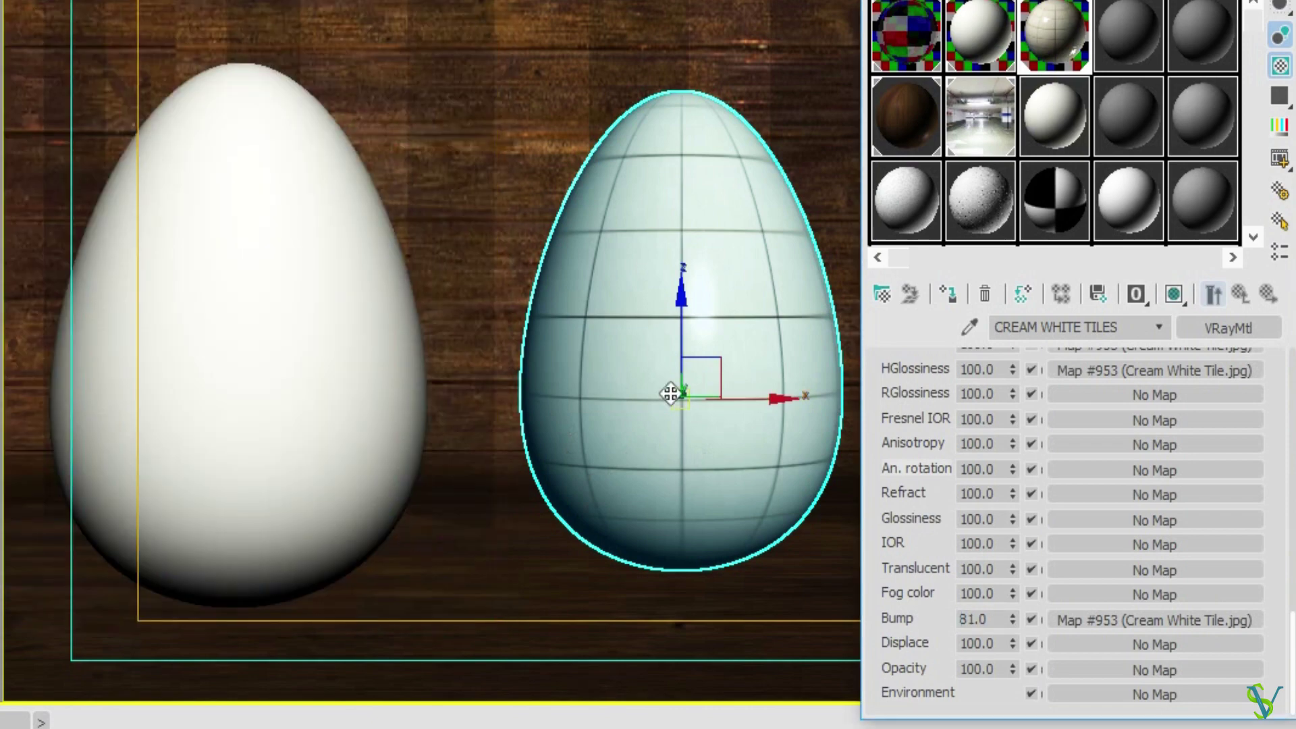
Assign an unused VRayMtl material to the red egg and name it WHITE BRICK WALL
drag(1080, 2, 197, 0)
click(305, 47)
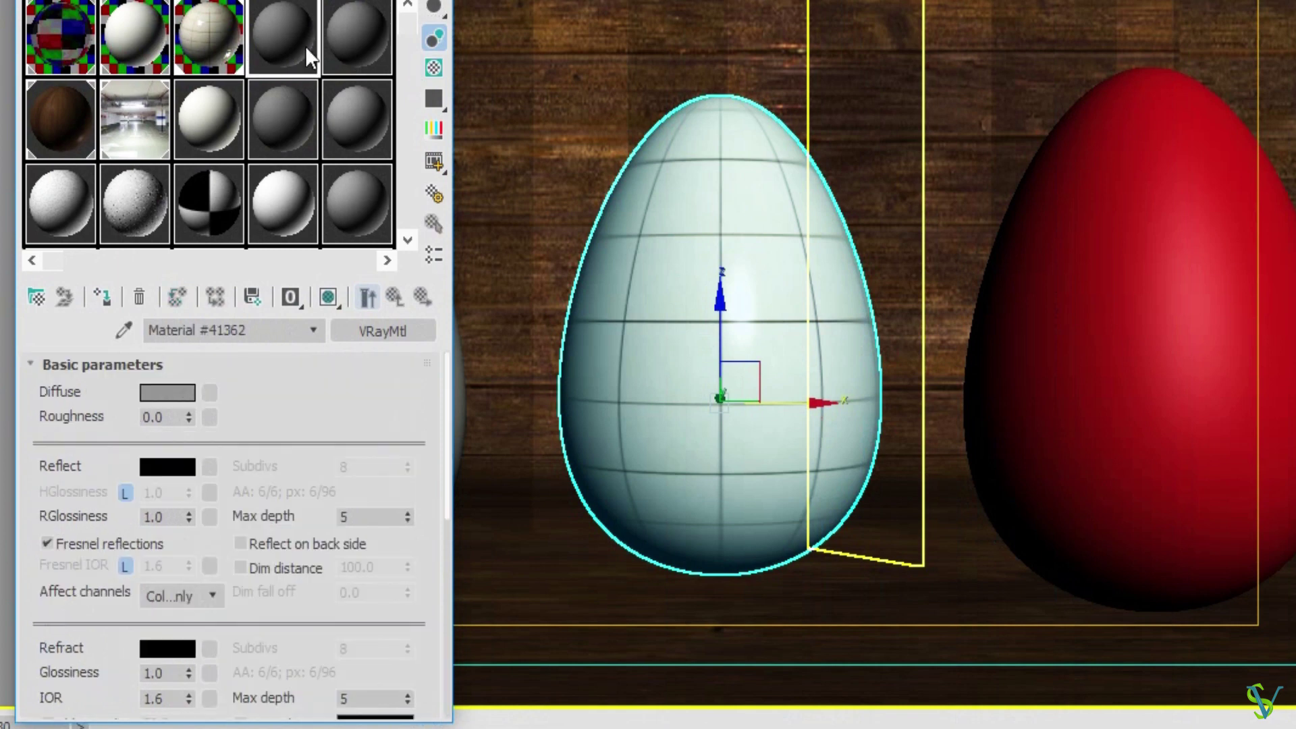
click(1123, 391)
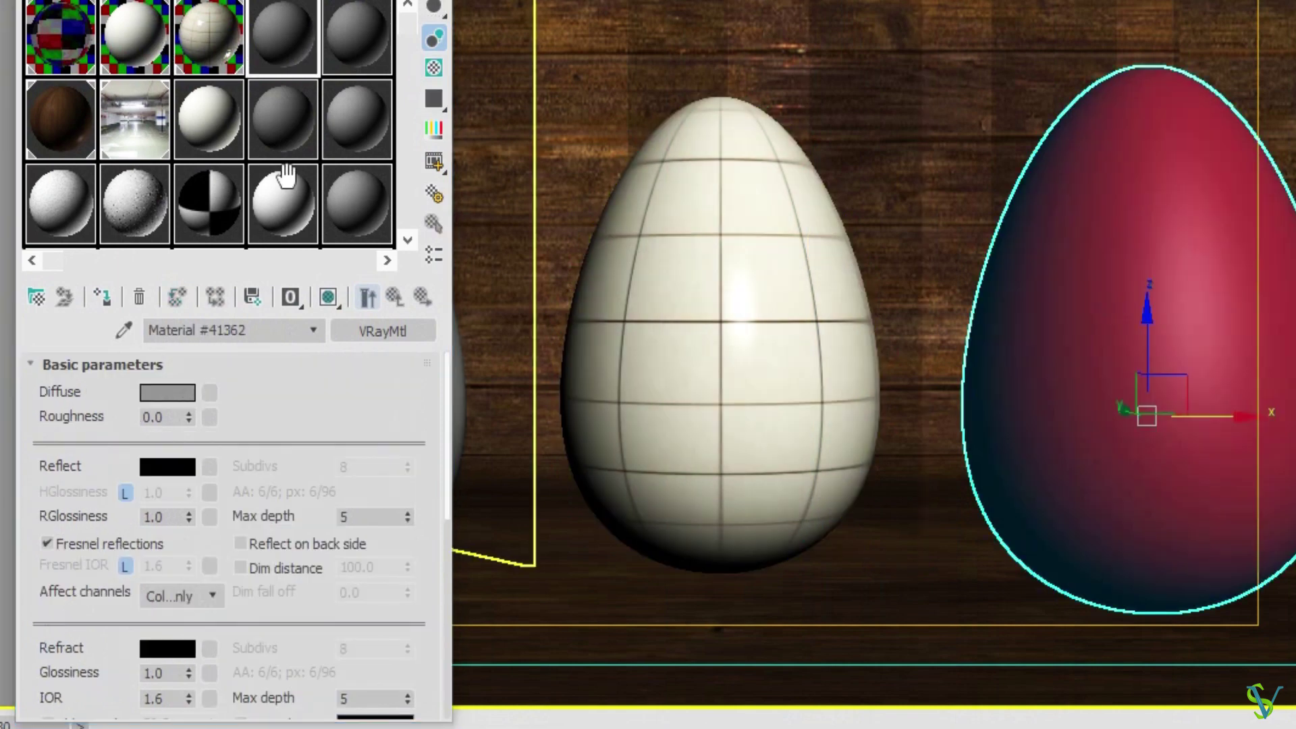
click(106, 301)
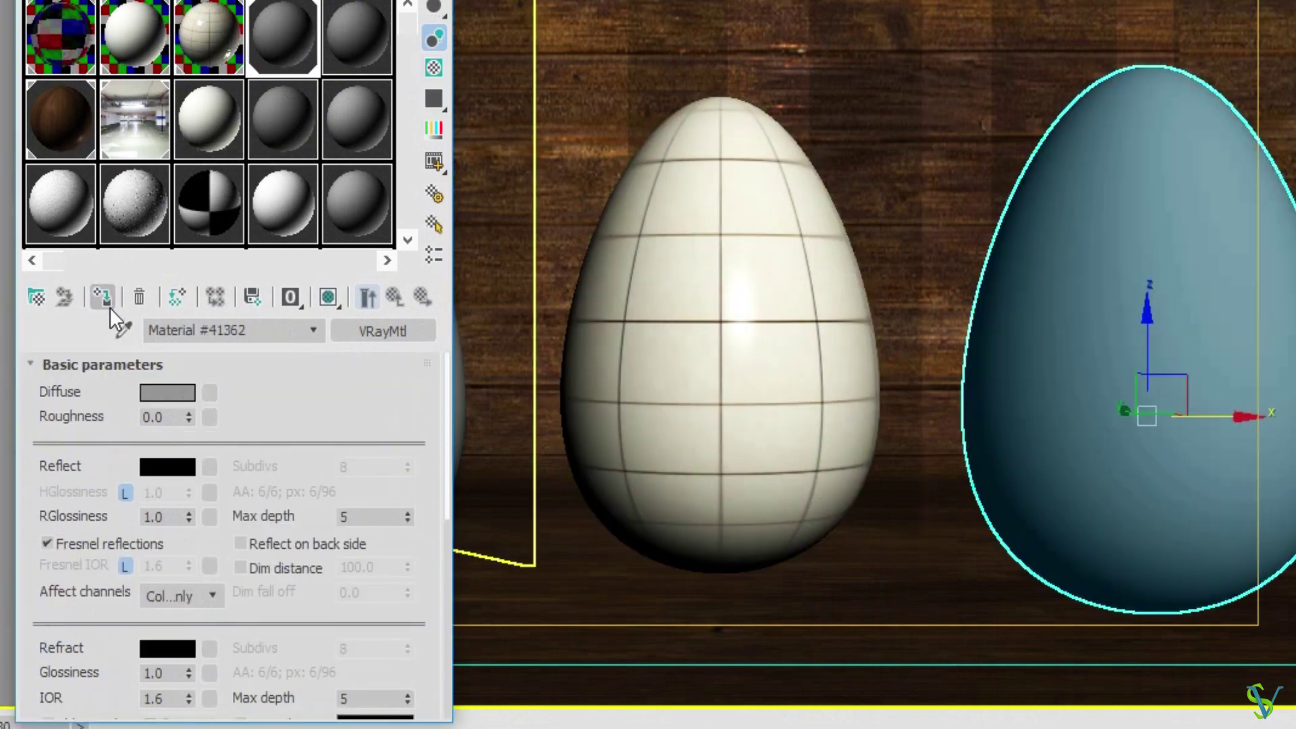
click(268, 332)
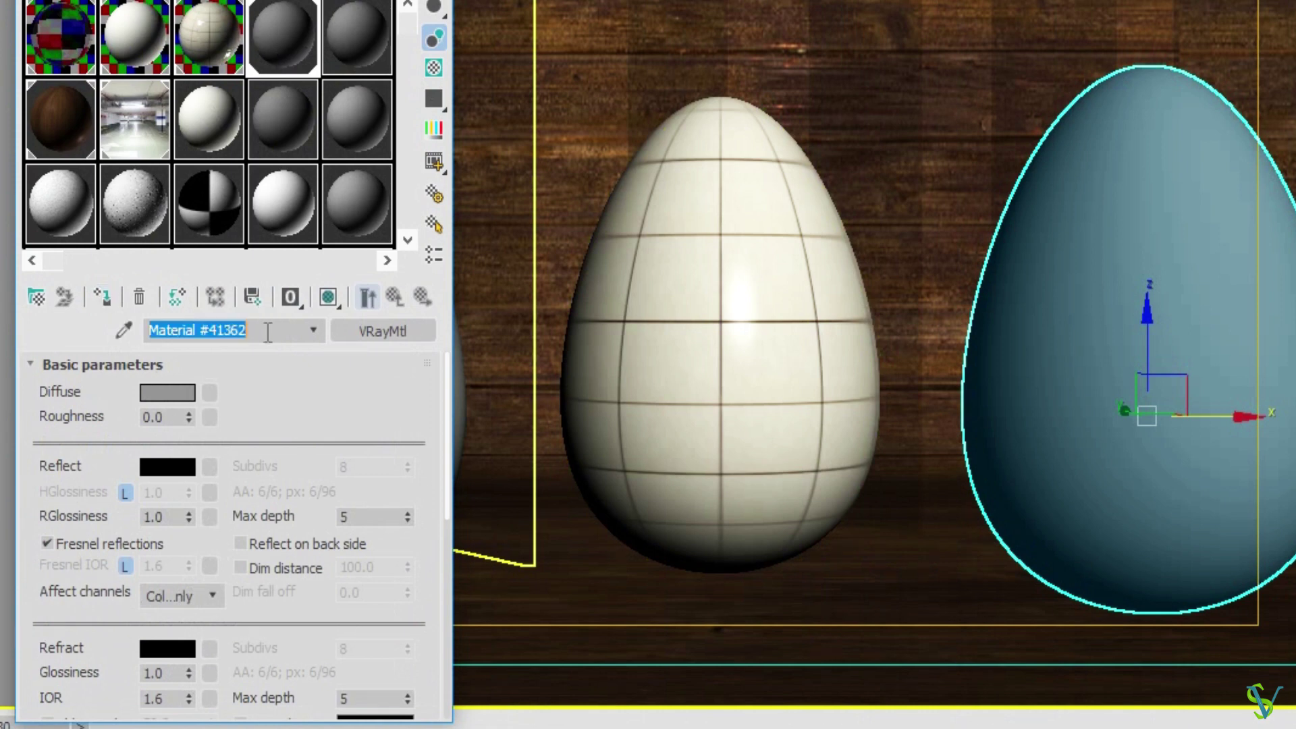
text(WHITE BRICK WALL)
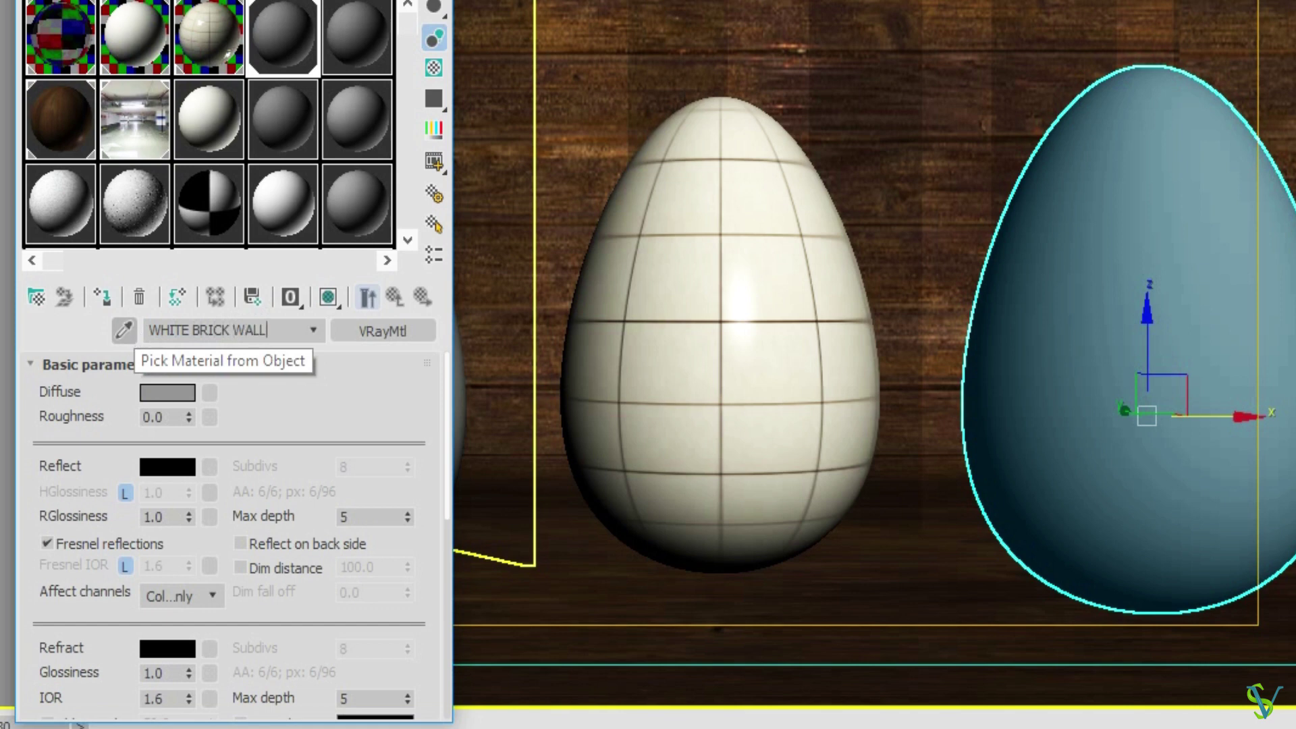
Show a checkered background for the WHITE BRICK WALL sample and place its enlarged preview between the material editor and the assigned egg
drag(304, 0, 367, 3)
click(498, 69)
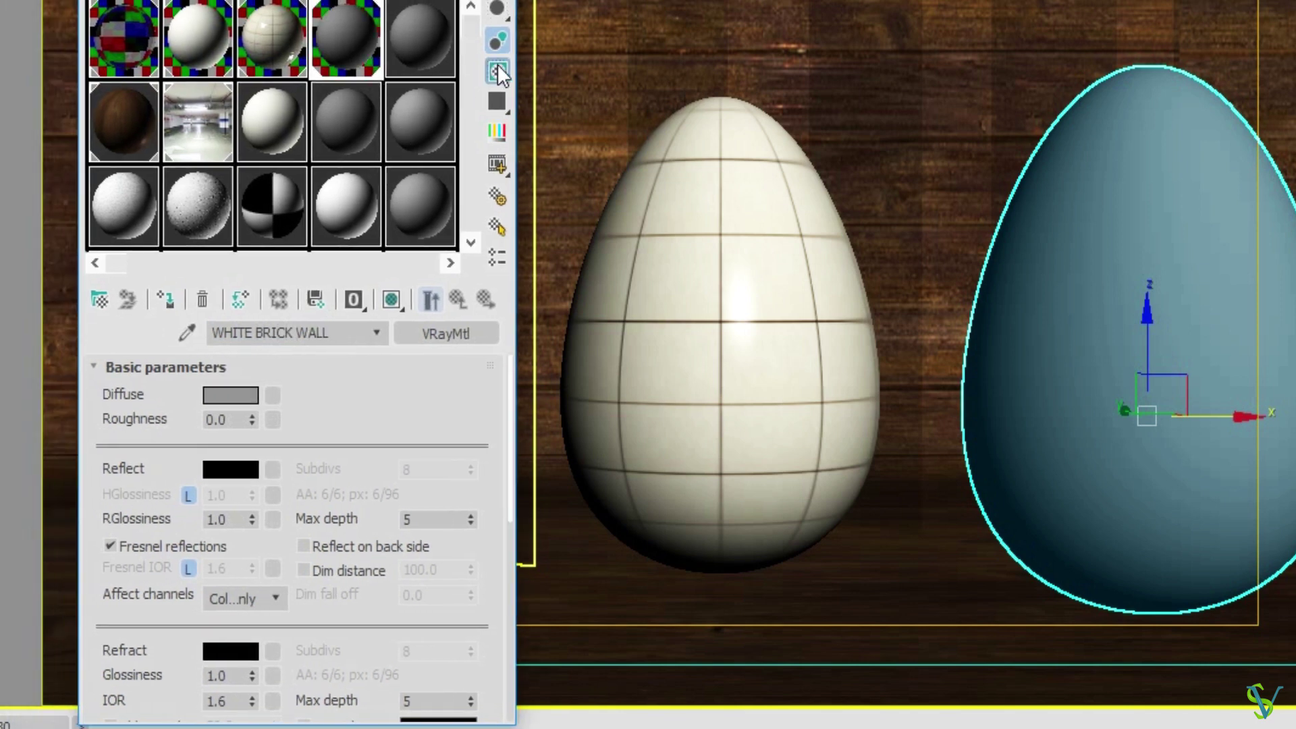
double_click(346, 38)
drag(330, 35, 729, 62)
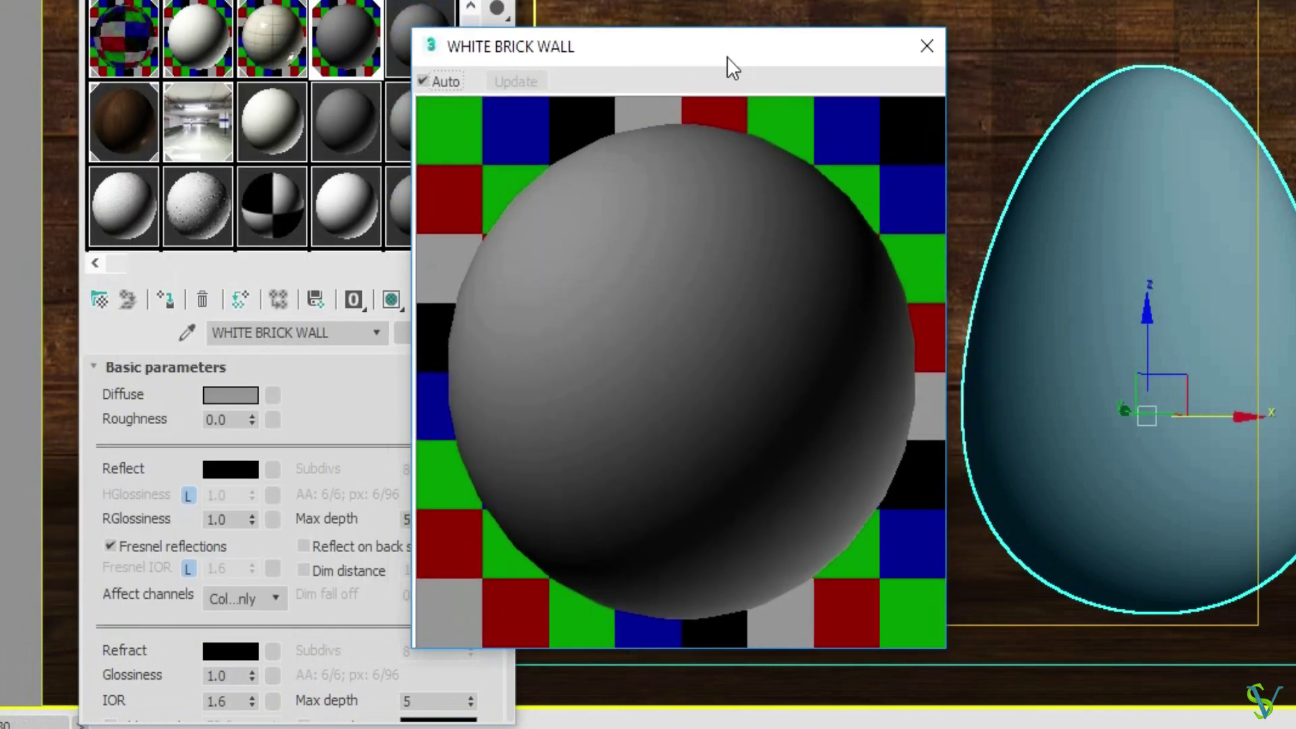
drag(297, 1, 192, 0)
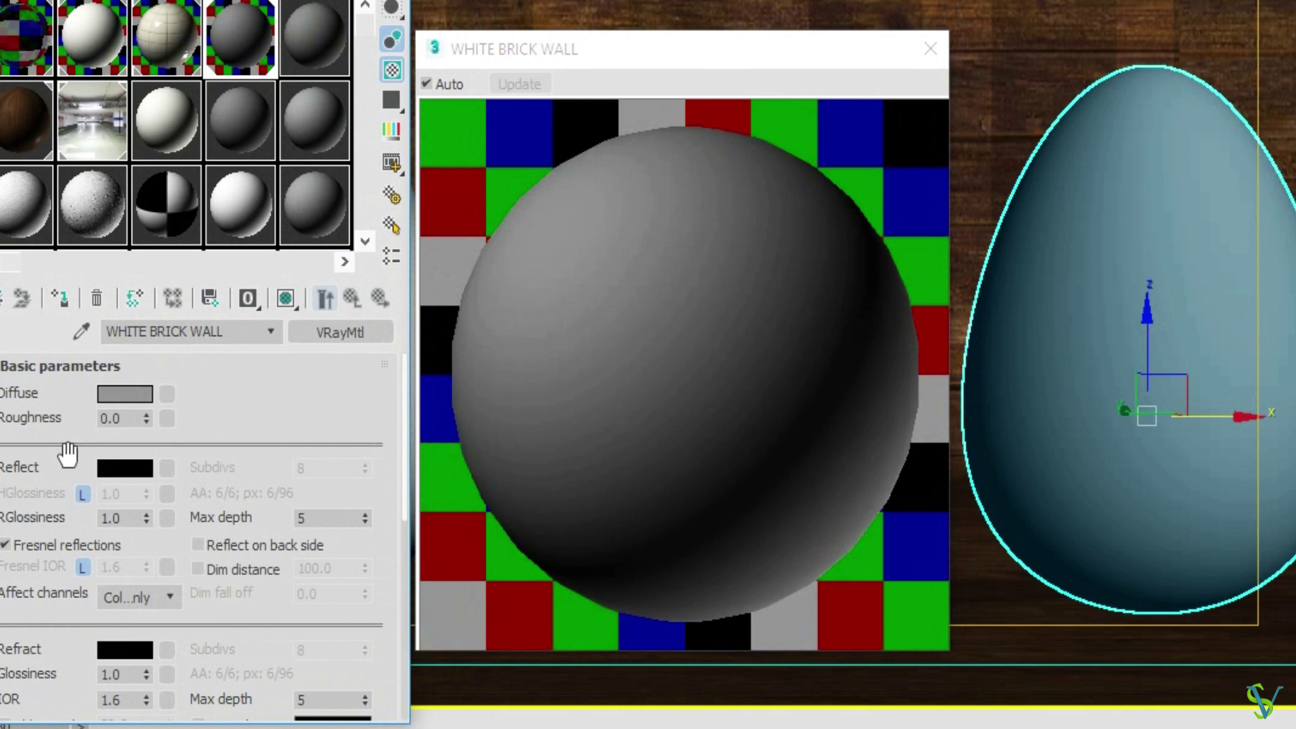
Set the WHITE BRICK WALL material's diffuse color to pure white, RGB 255, 255, 255
click(125, 395)
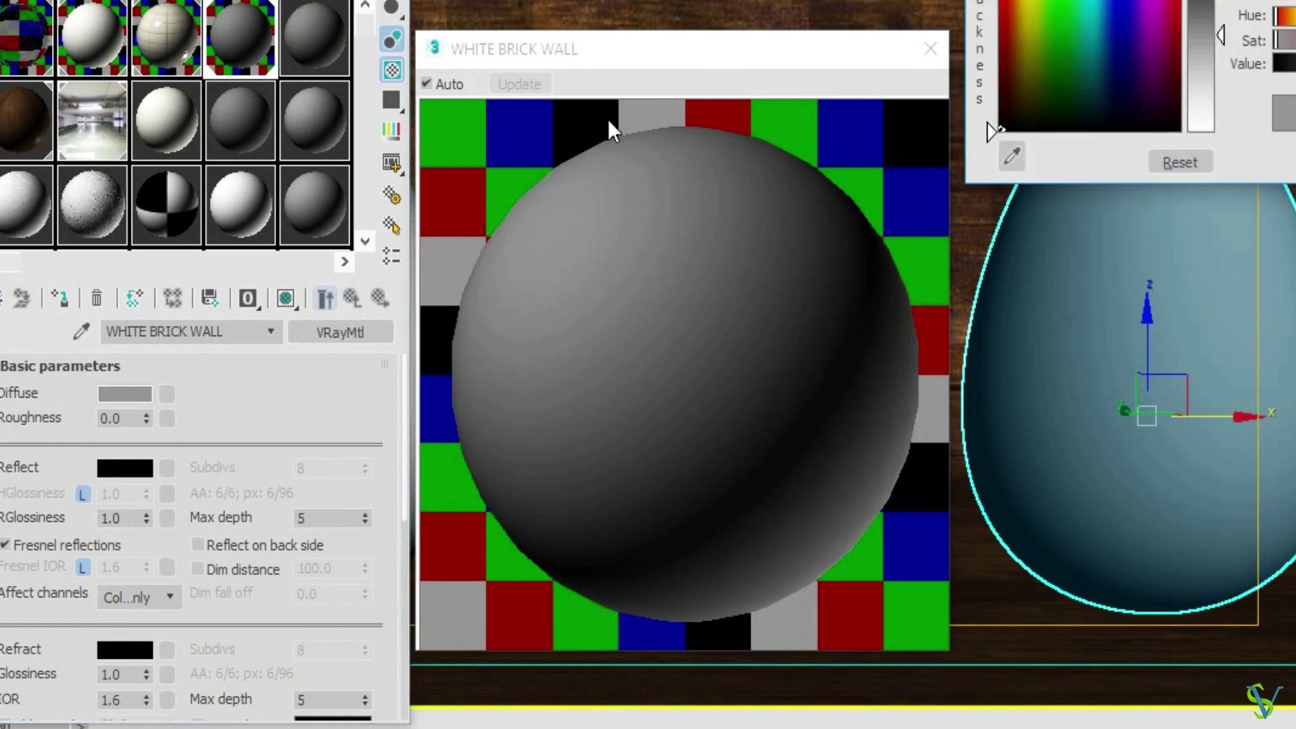
drag(1245, 105, 1287, 274)
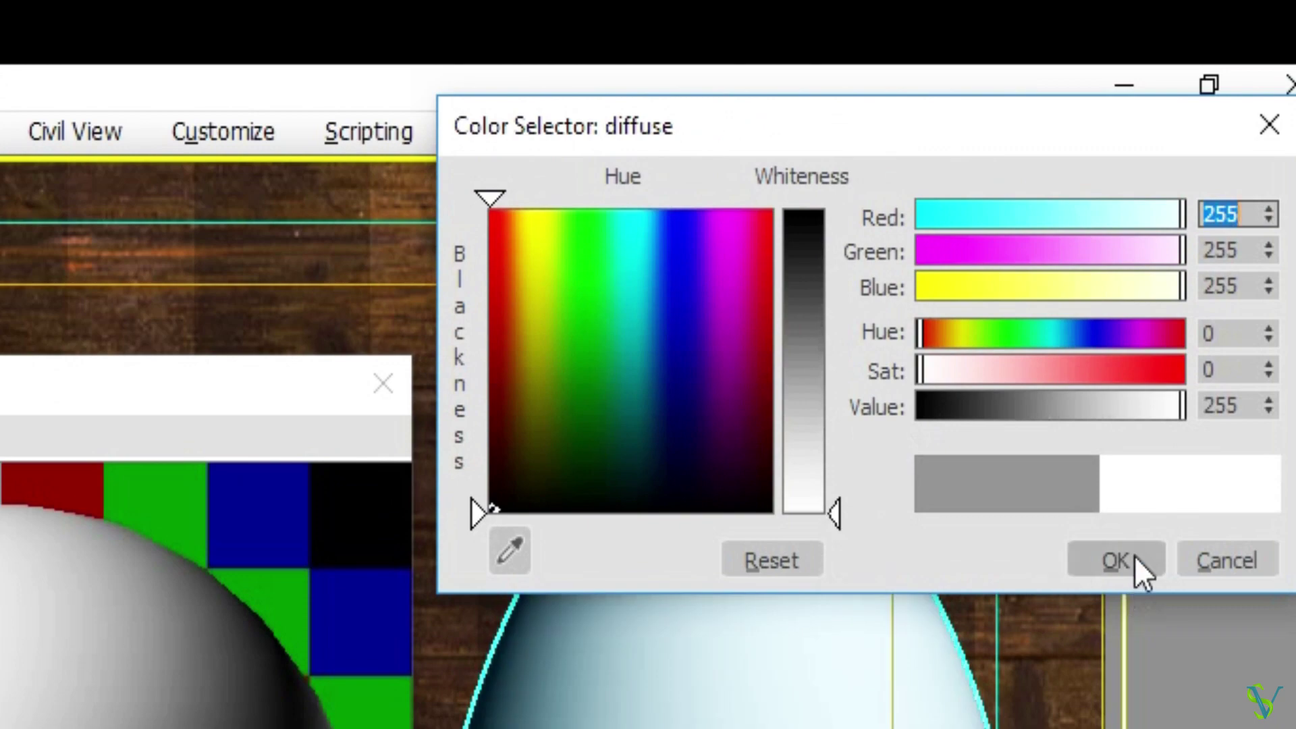
click(1127, 567)
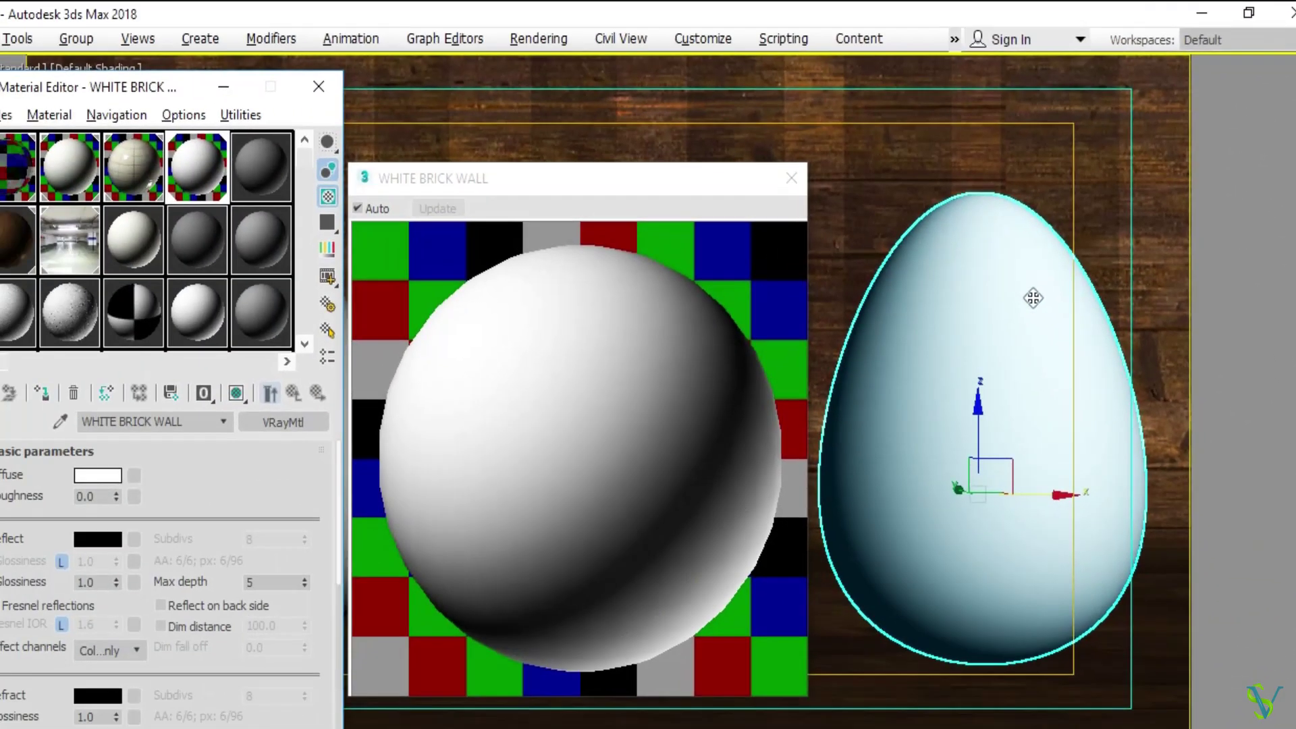
Load BRICK_DEFFUSE.jpg from the White brick wall folder on the desktop as the material's Diffuse bitmap
click(130, 477)
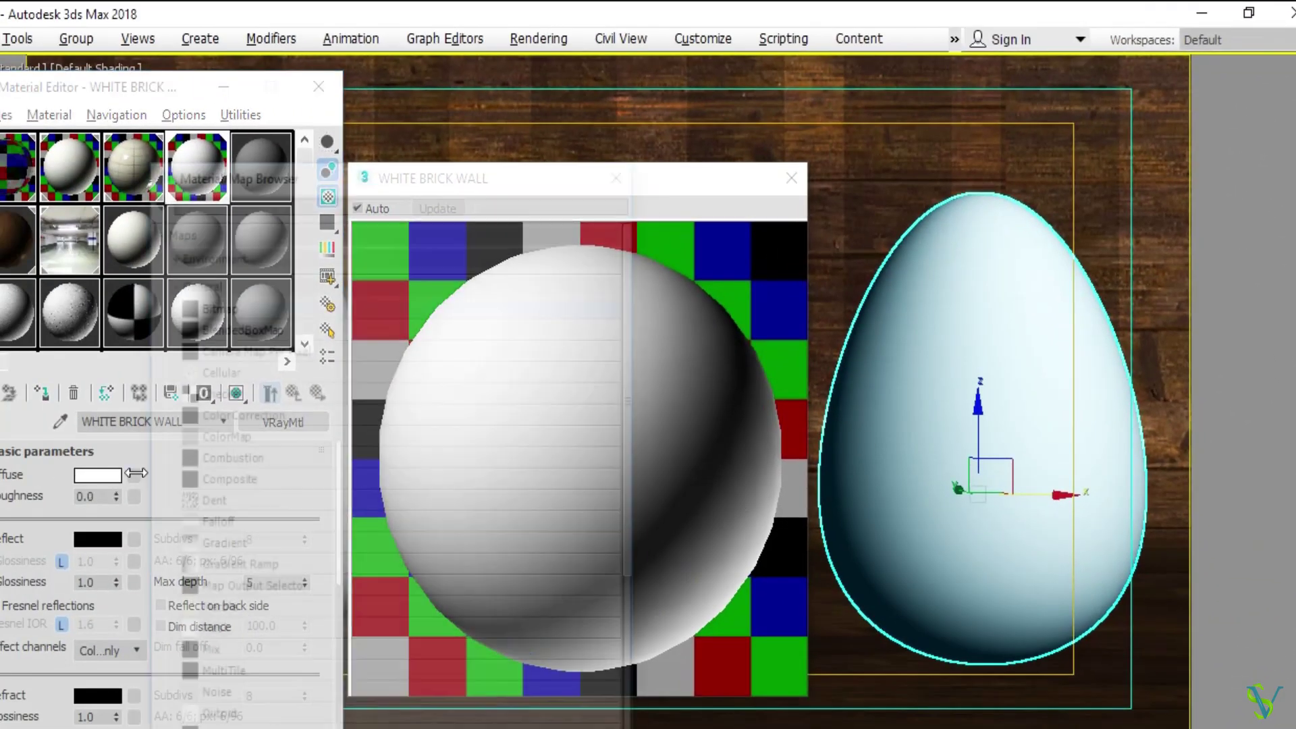
double_click(233, 302)
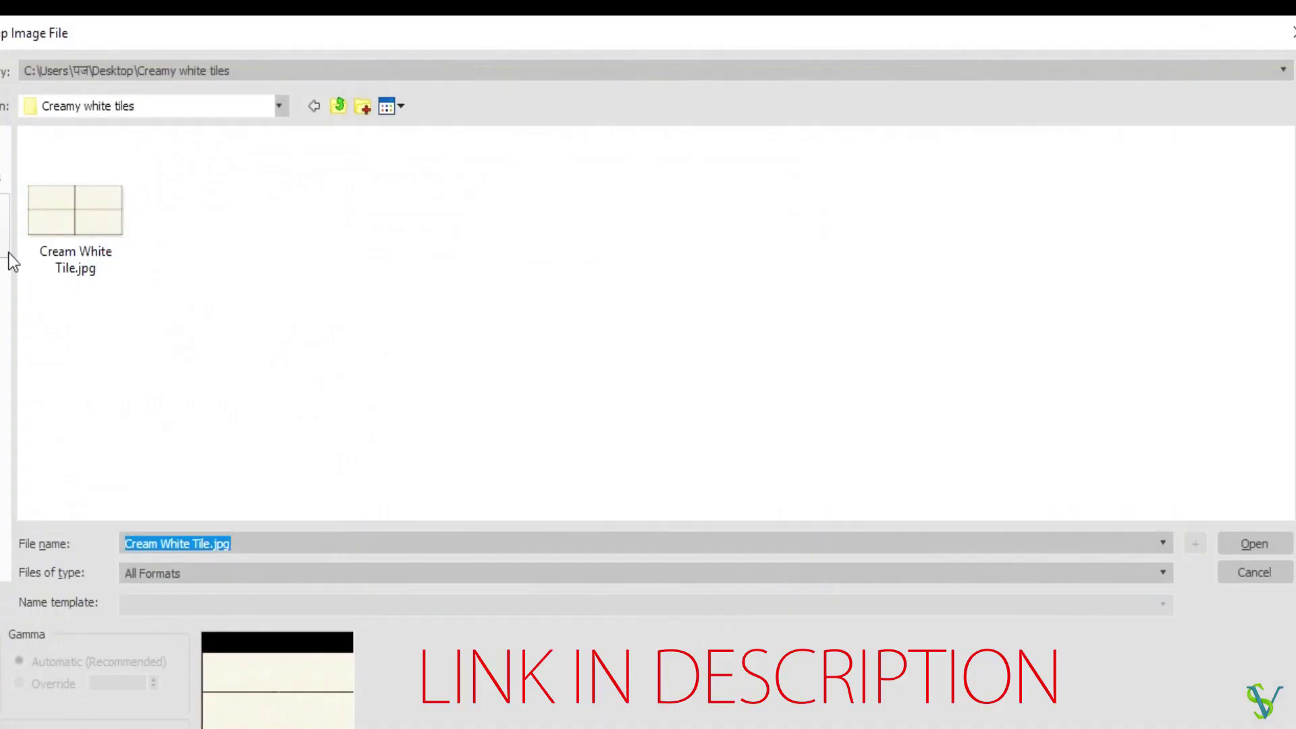
click(329, 107)
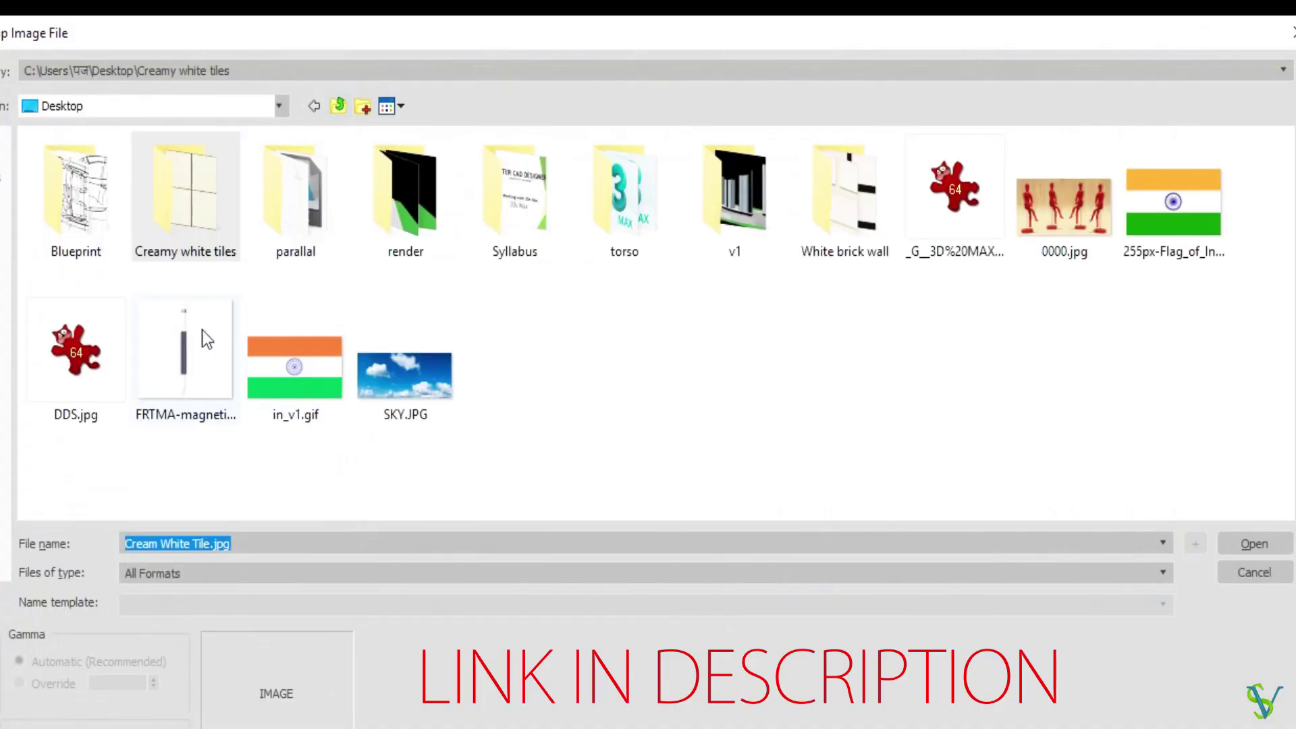
double_click(840, 226)
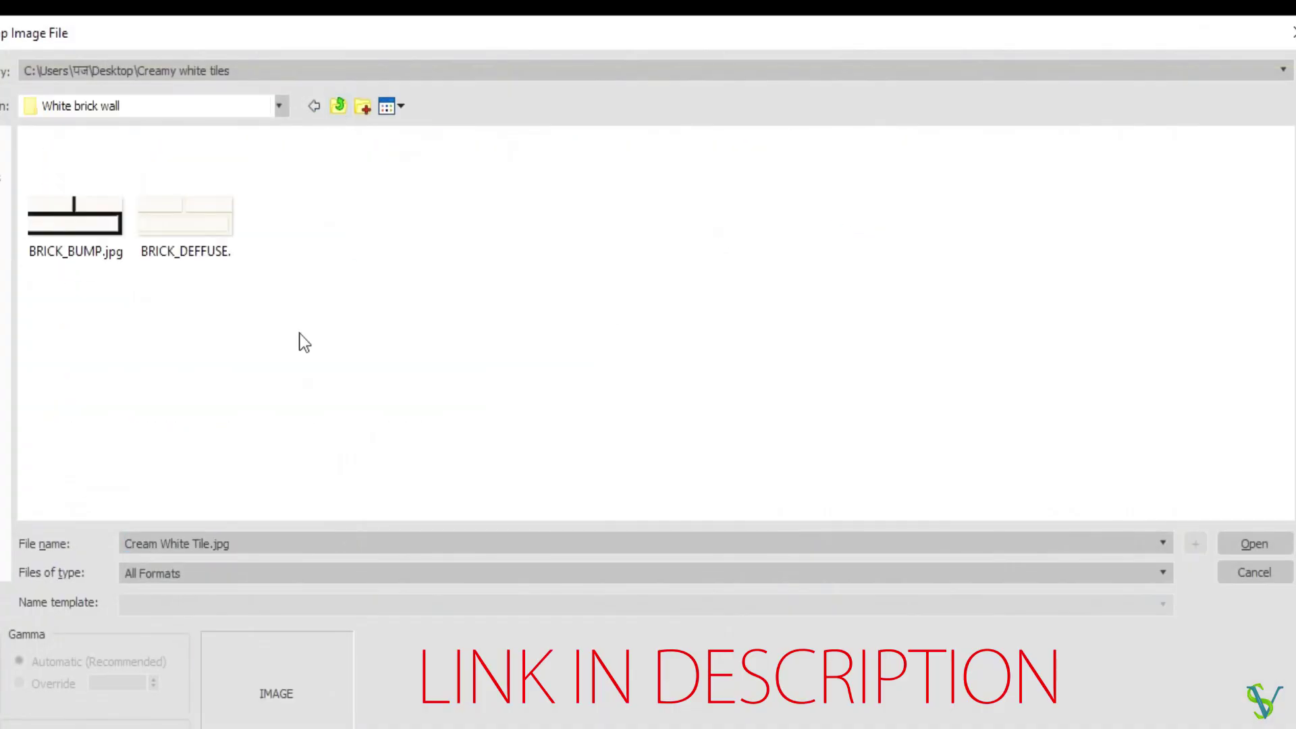
click(54, 242)
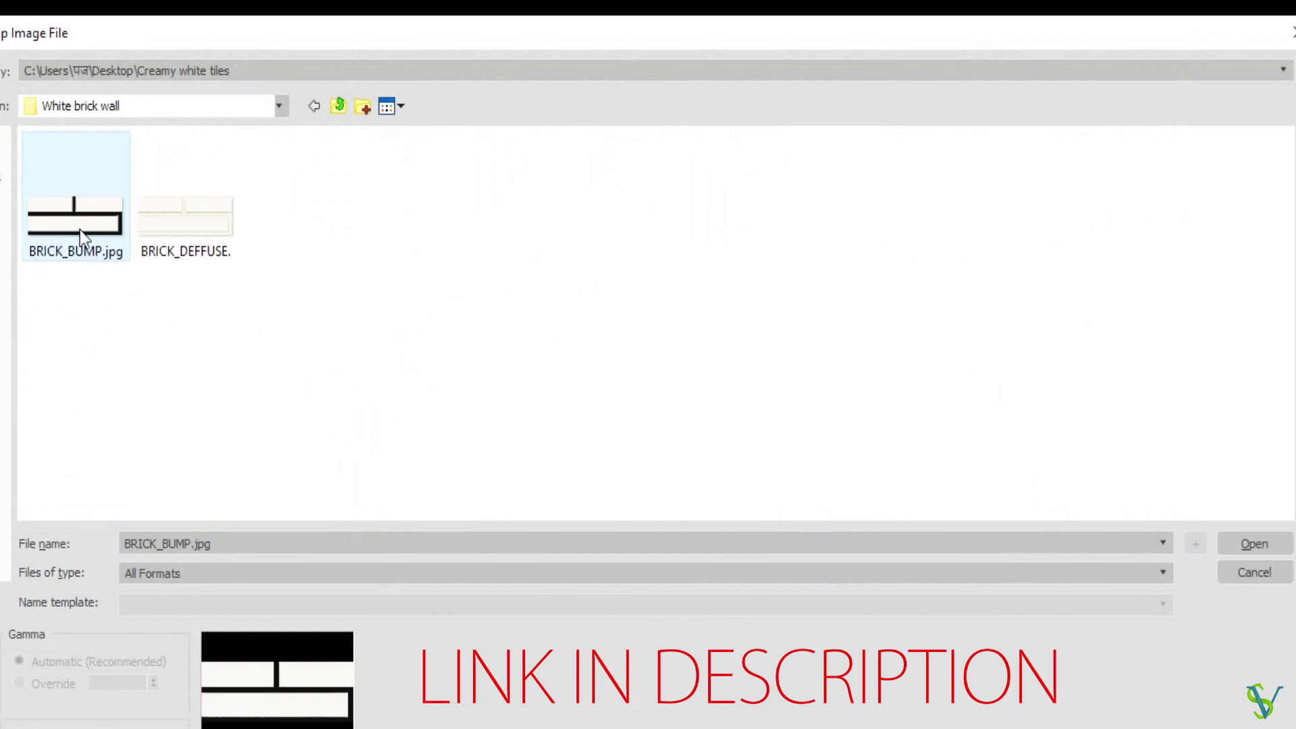
click(157, 221)
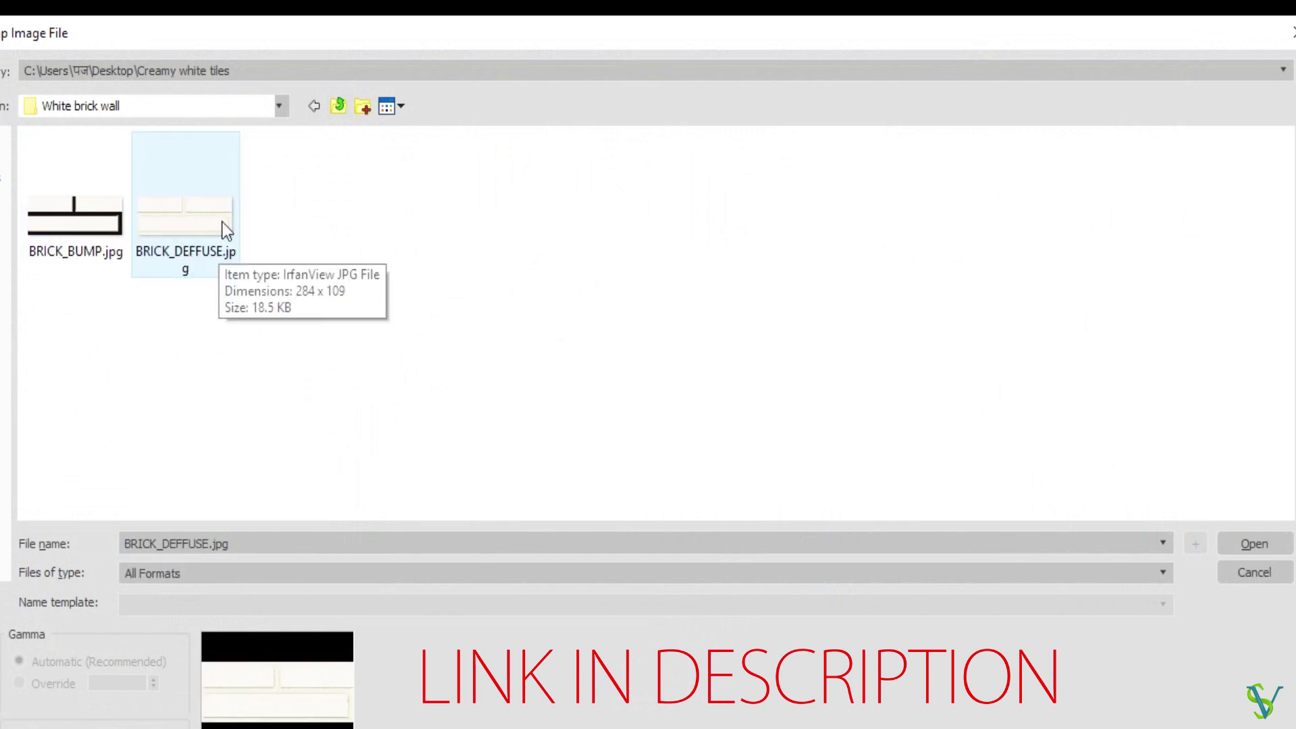
click(1255, 545)
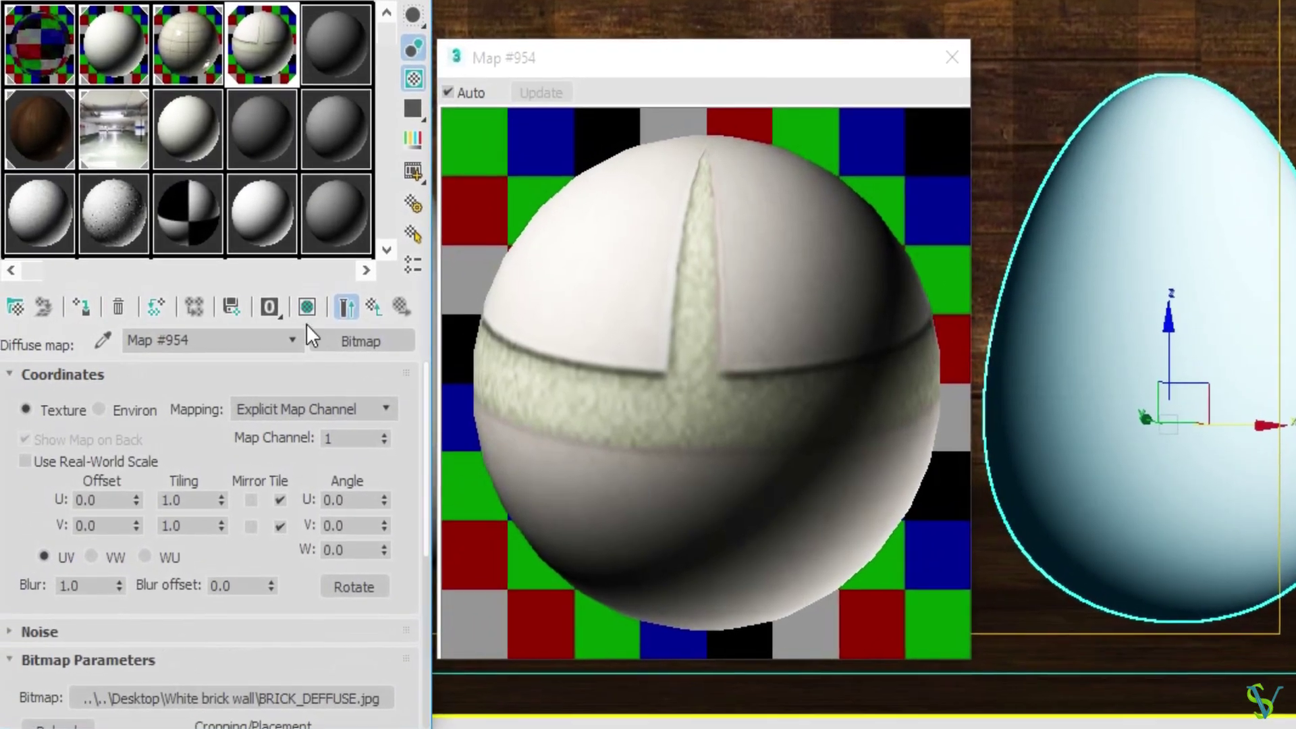
Set the brick bitmap's U and V tiling to 10 and show the map on the egg in the viewport
double_click(172, 500)
text(10)
key(Tab)
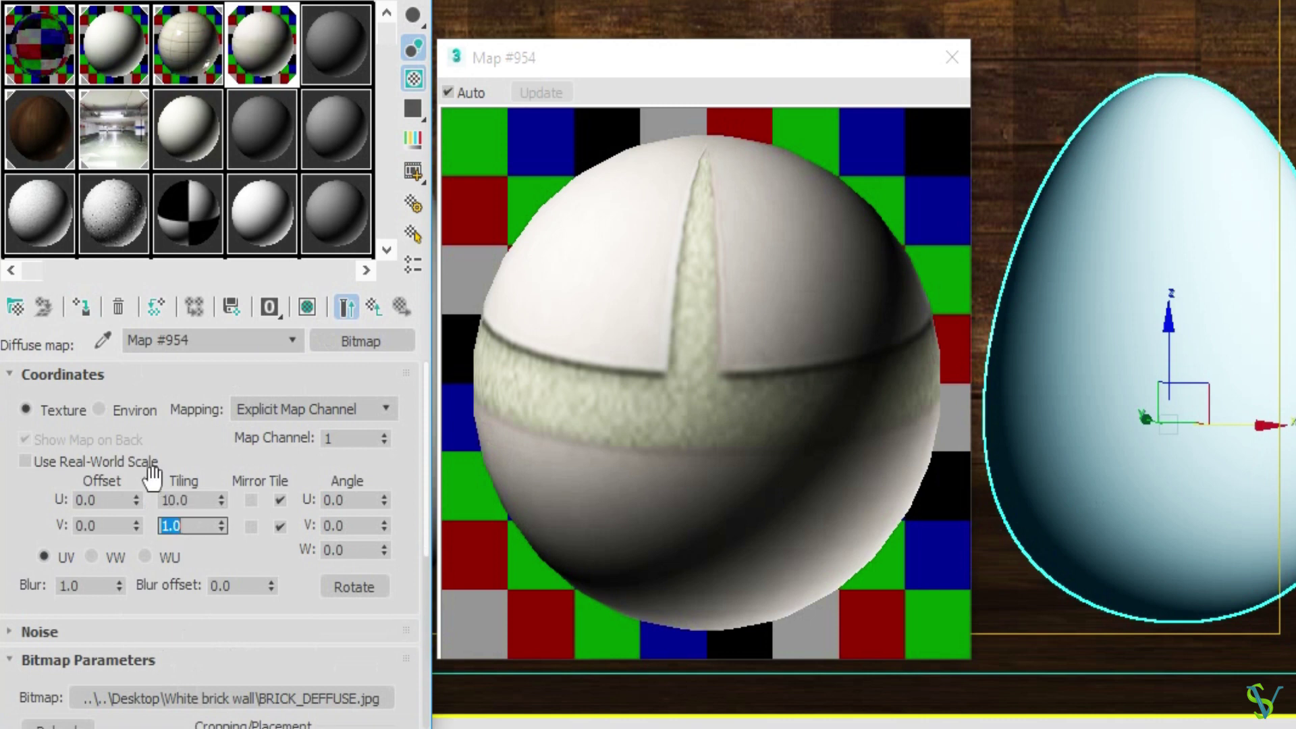
text(10)
key(Return)
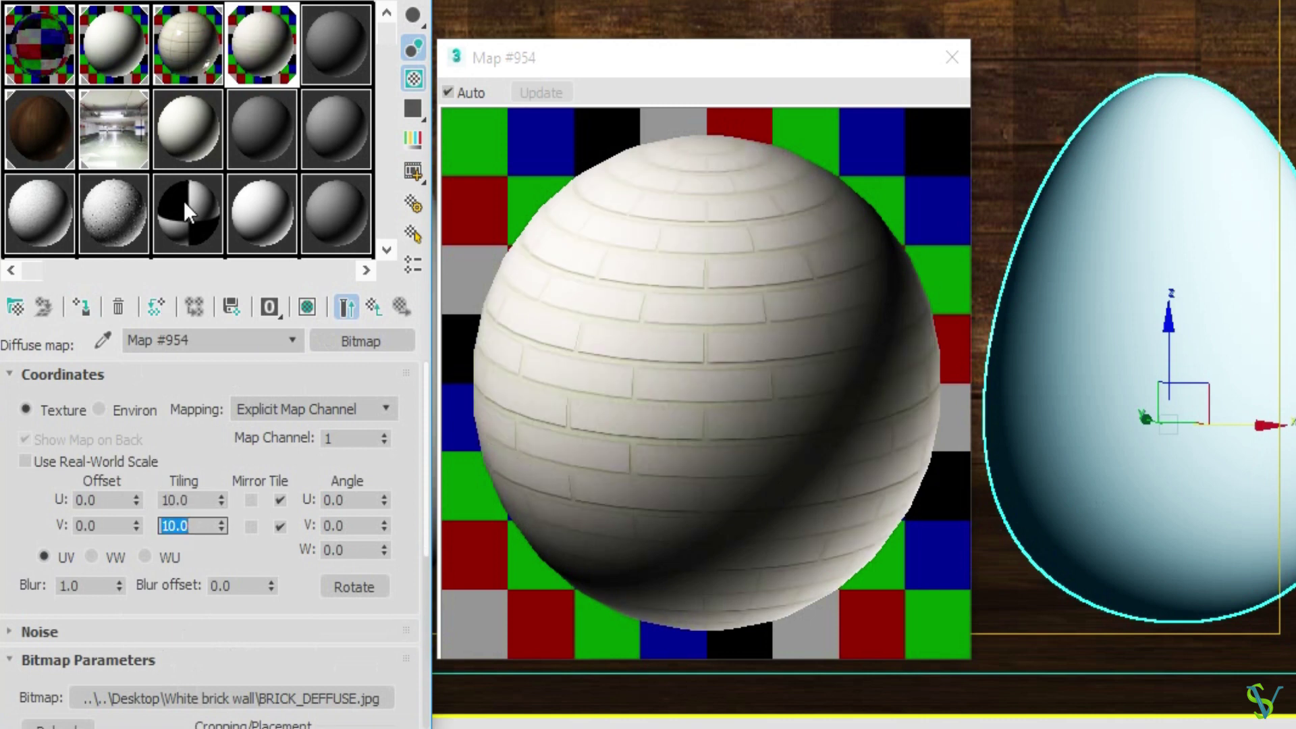
click(310, 308)
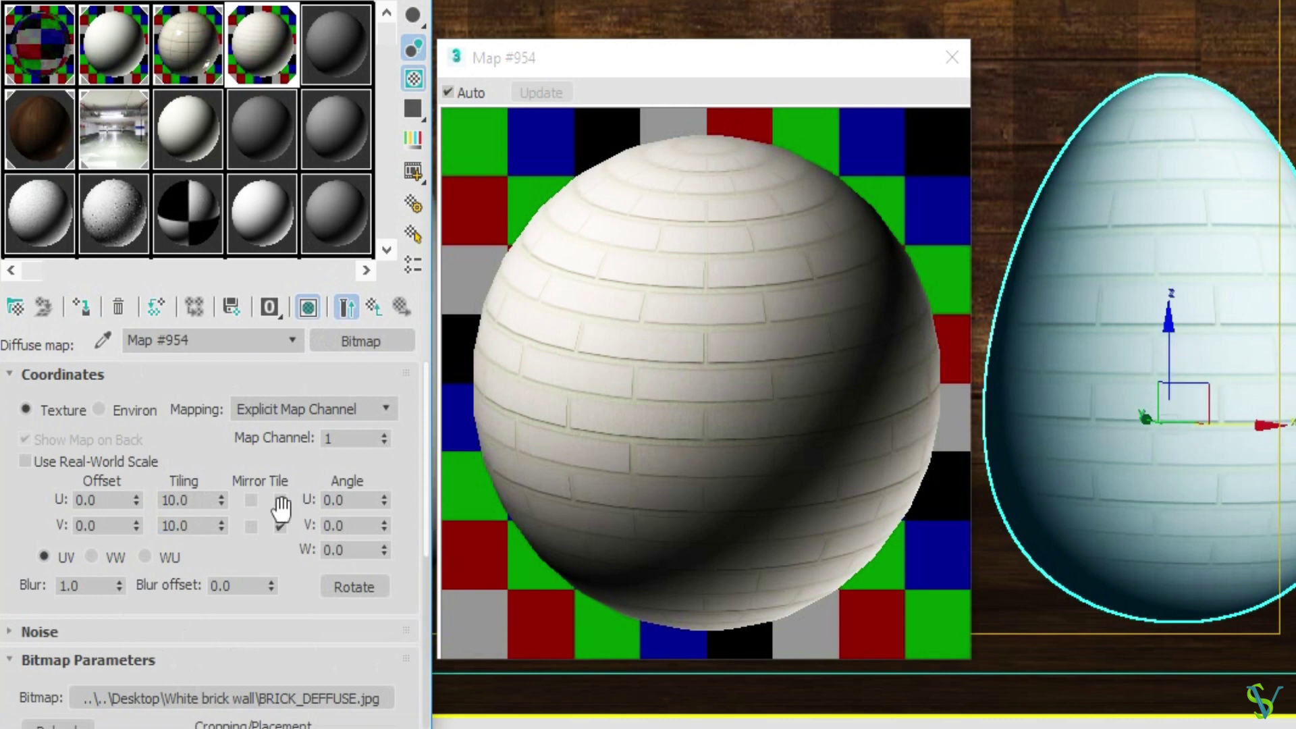
Set the brick diffuse bitmap's U and V tiling to 8 and return to the WHITE BRICK WALL material
double_click(195, 501)
text(8)
key(Tab)
text(8)
key(Return)
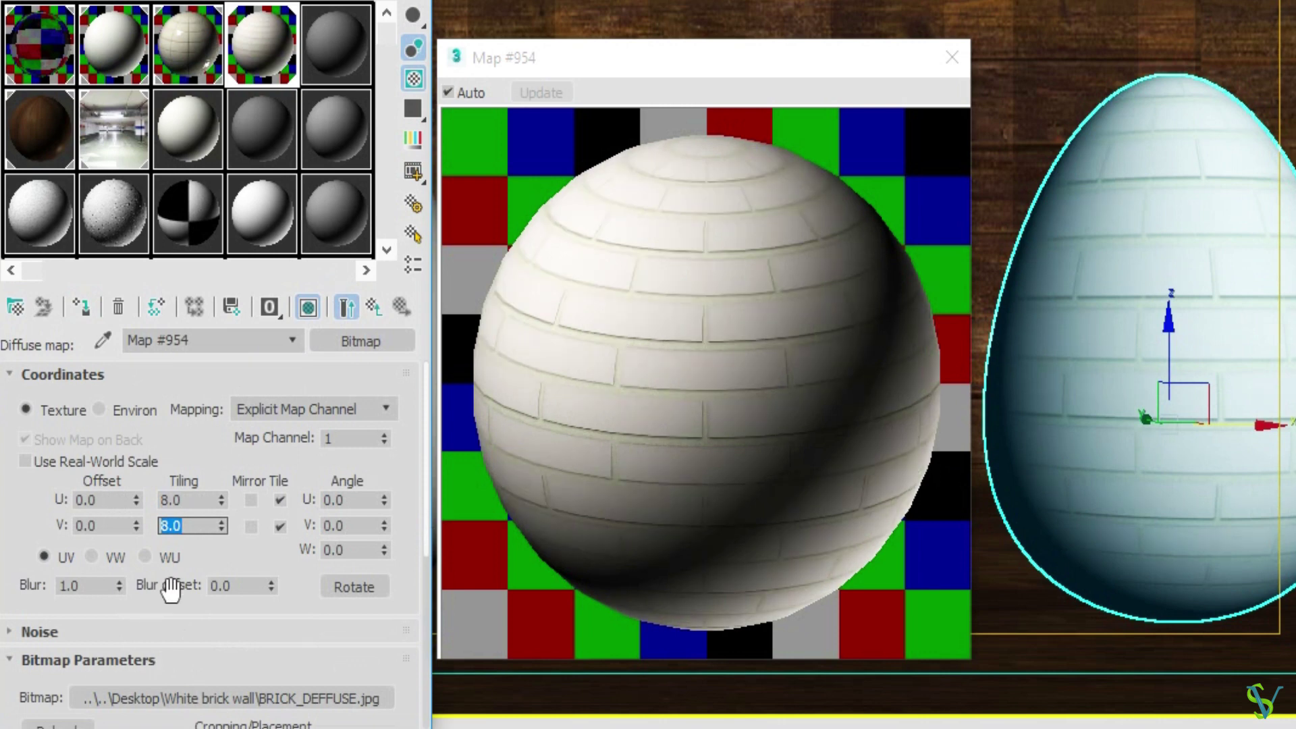
click(349, 308)
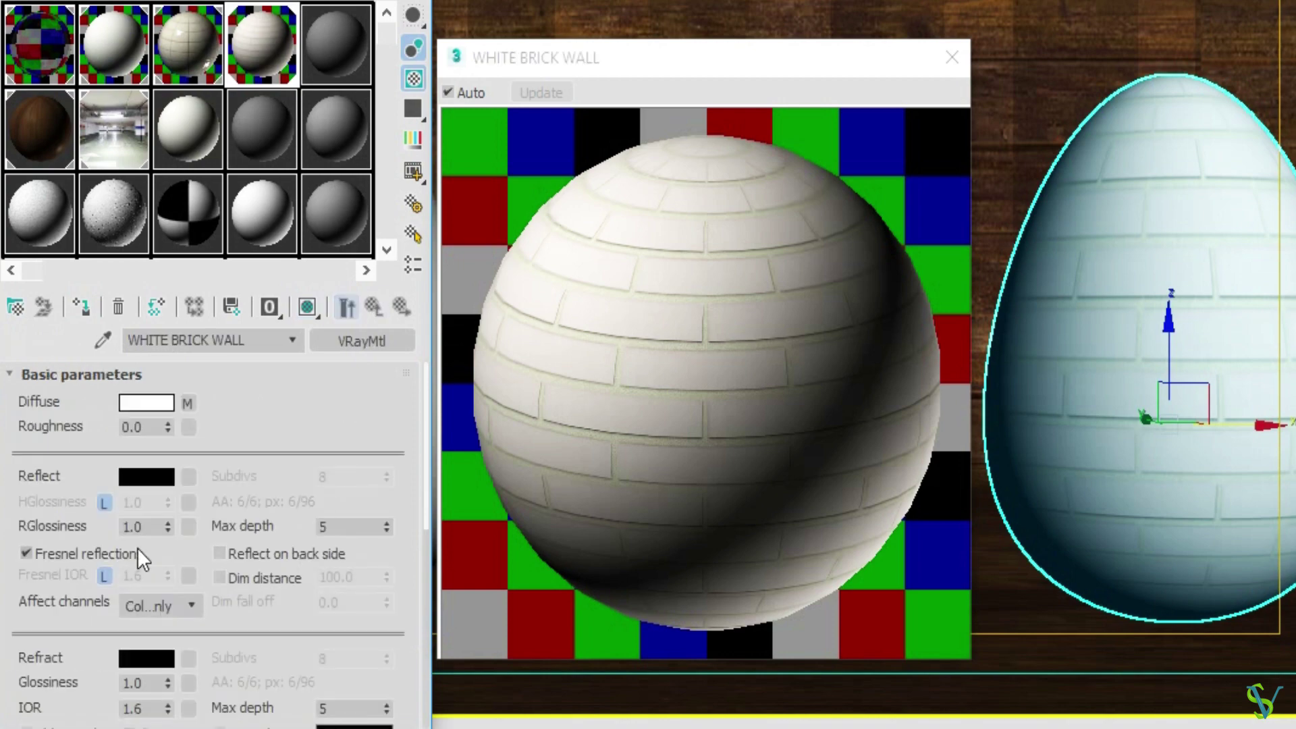
Set the WHITE BRICK WALL material's reflection color to dark grey, RGB 40, 40, 40
click(146, 477)
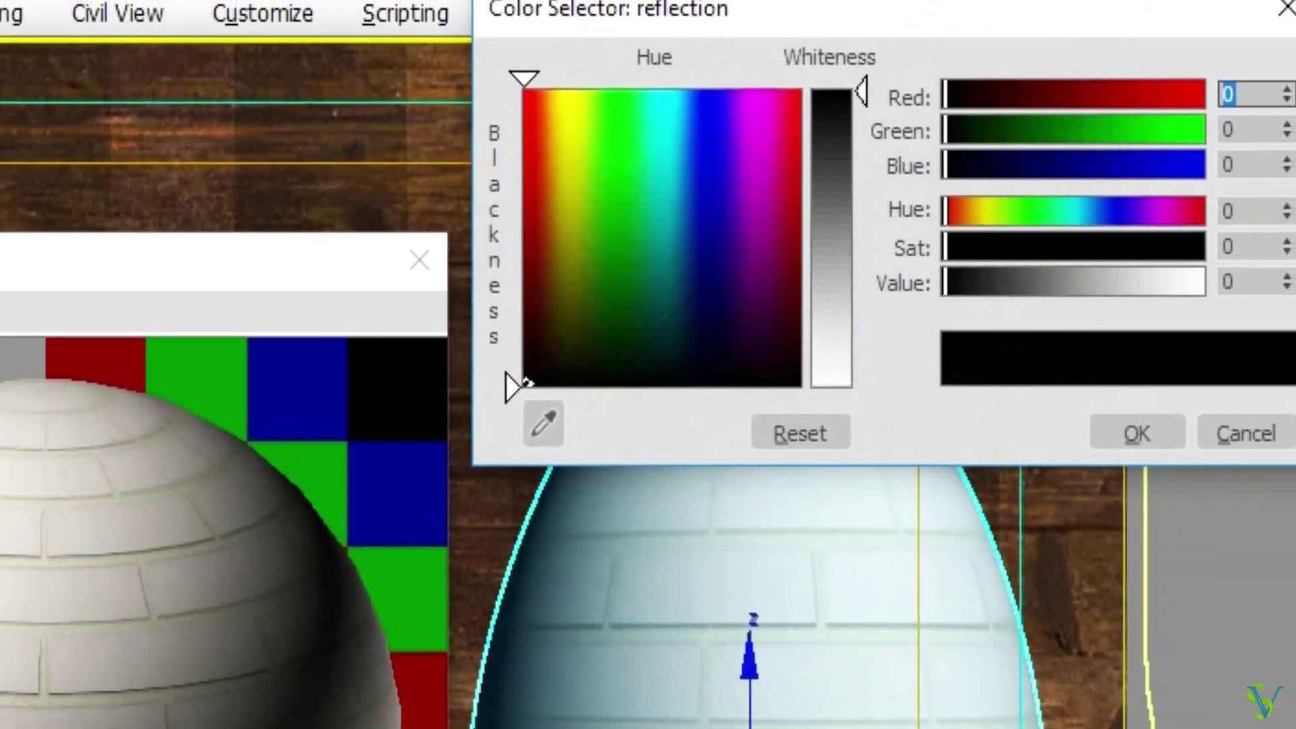
text(40)
key(Tab)
text(40)
key(Tab)
text(40)
key(Return)
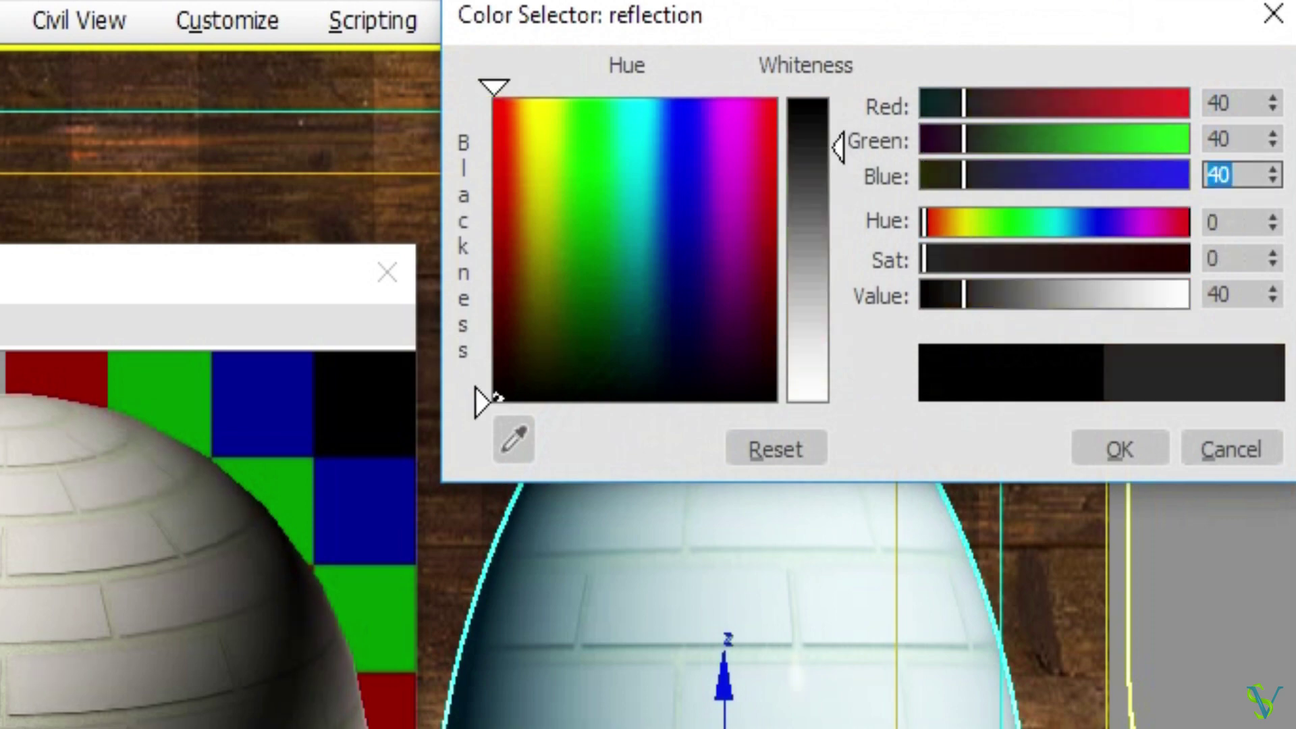
click(1117, 450)
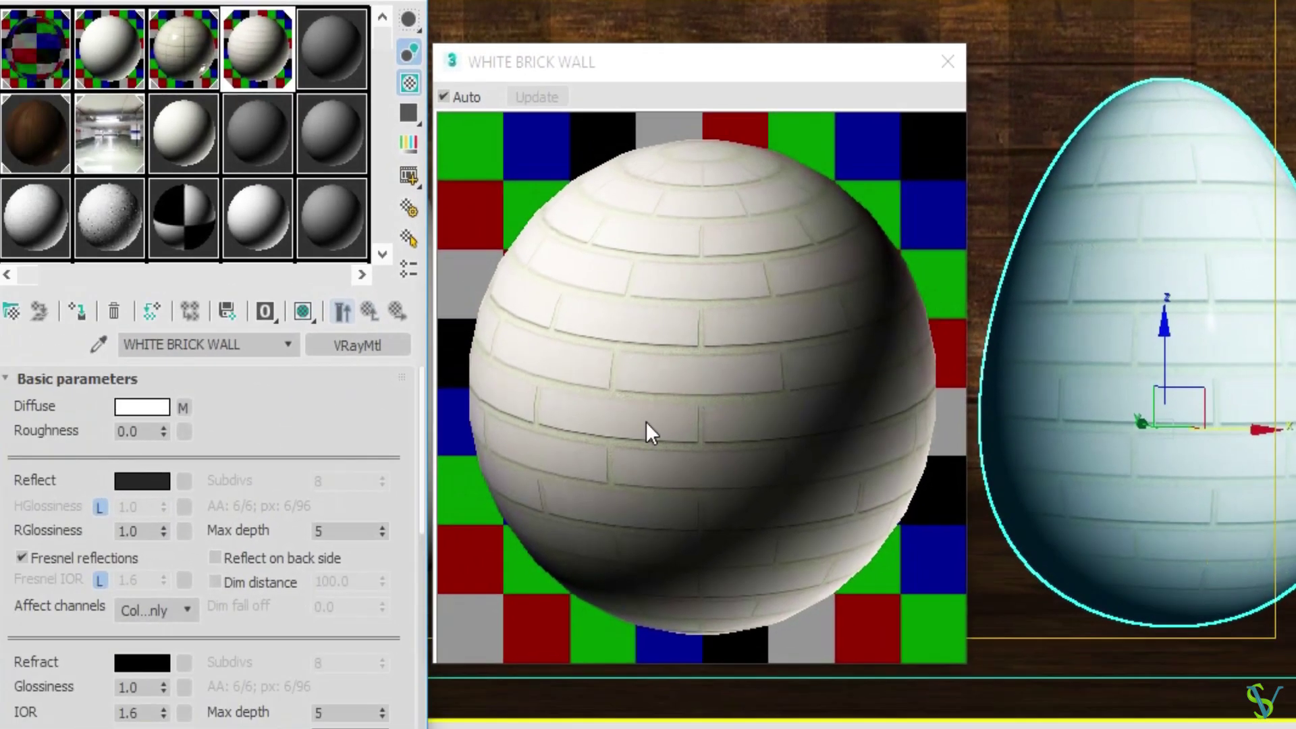
Set the material's reflection glossiness to 0.72 and turn off Fresnel reflections
double_click(123, 531)
text(0.72)
key(Return)
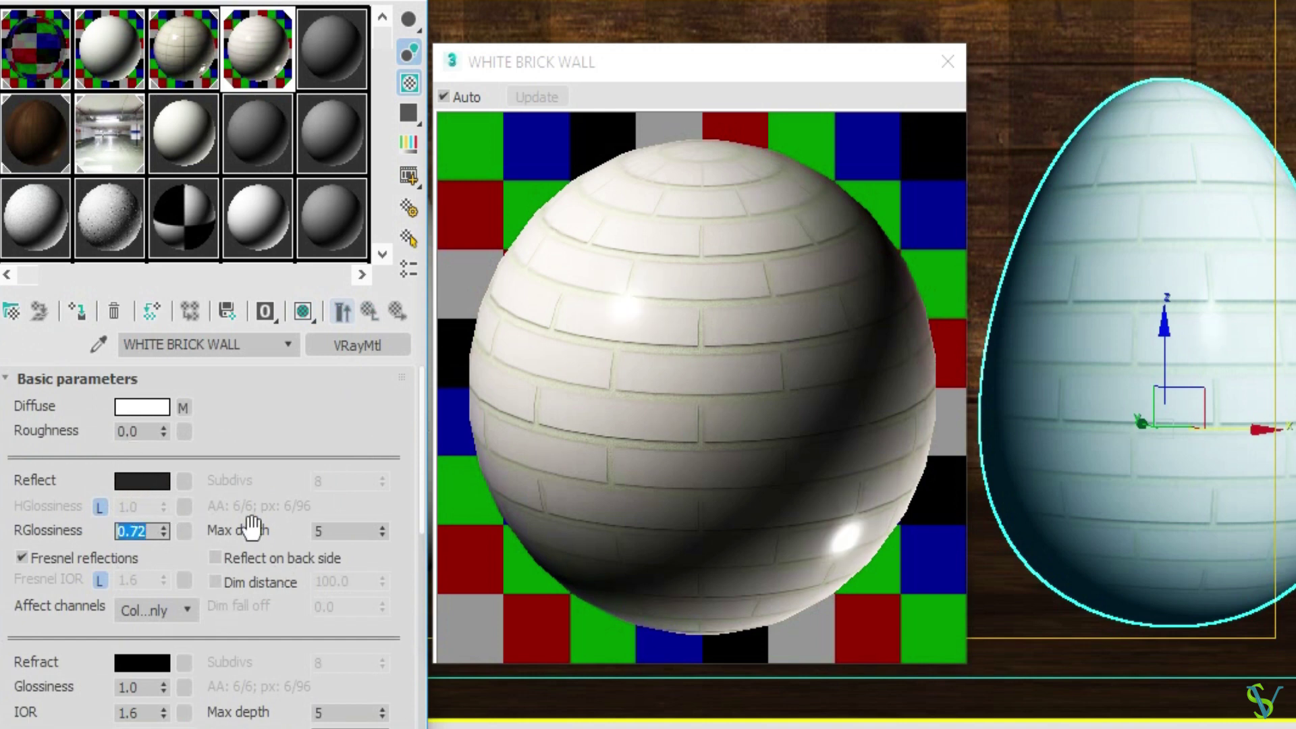
drag(164, 567, 165, 508)
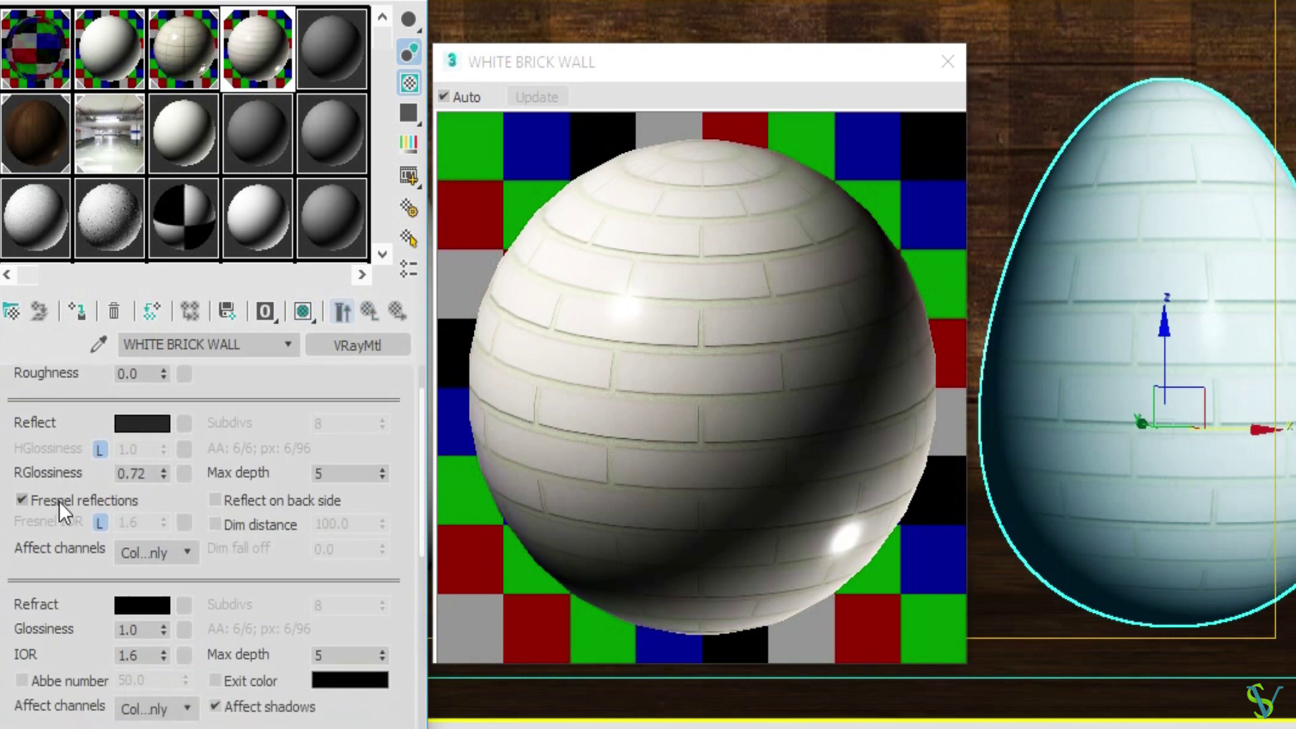
click(58, 501)
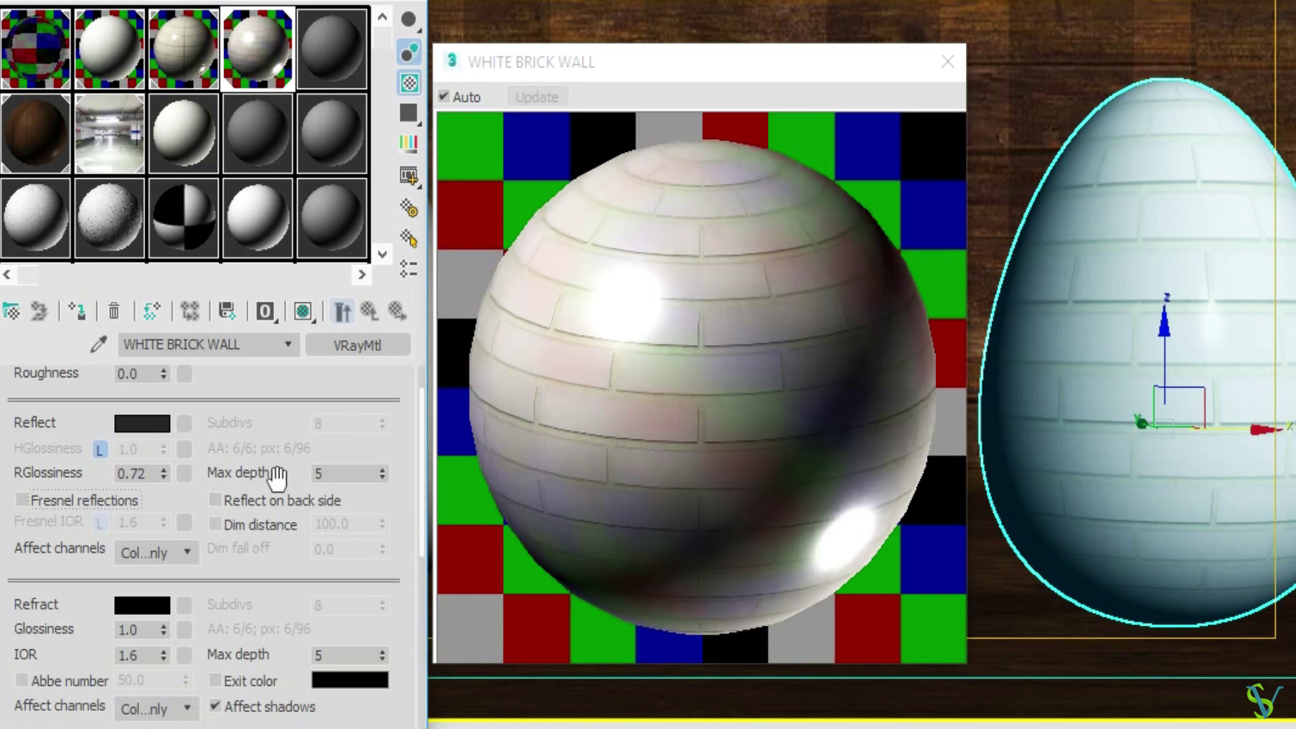
Raise the reflection max depth of the brick material and enable Reflect on back side
right_click(387, 478)
click(384, 467)
click(386, 466)
click(272, 503)
Set the material's translucency to Hard (wax) model with a forward/back coefficient of 0.5 and a thickness of 2
drag(232, 564, 240, 347)
click(180, 601)
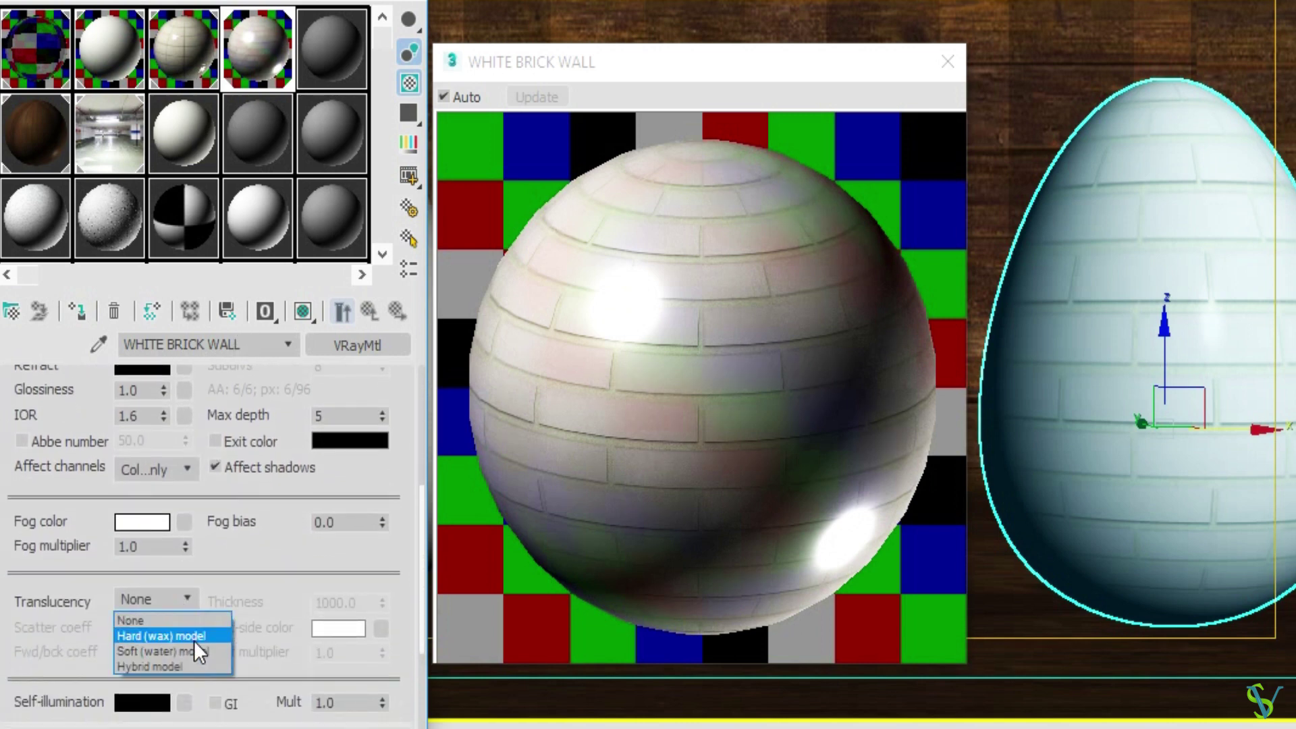
click(176, 636)
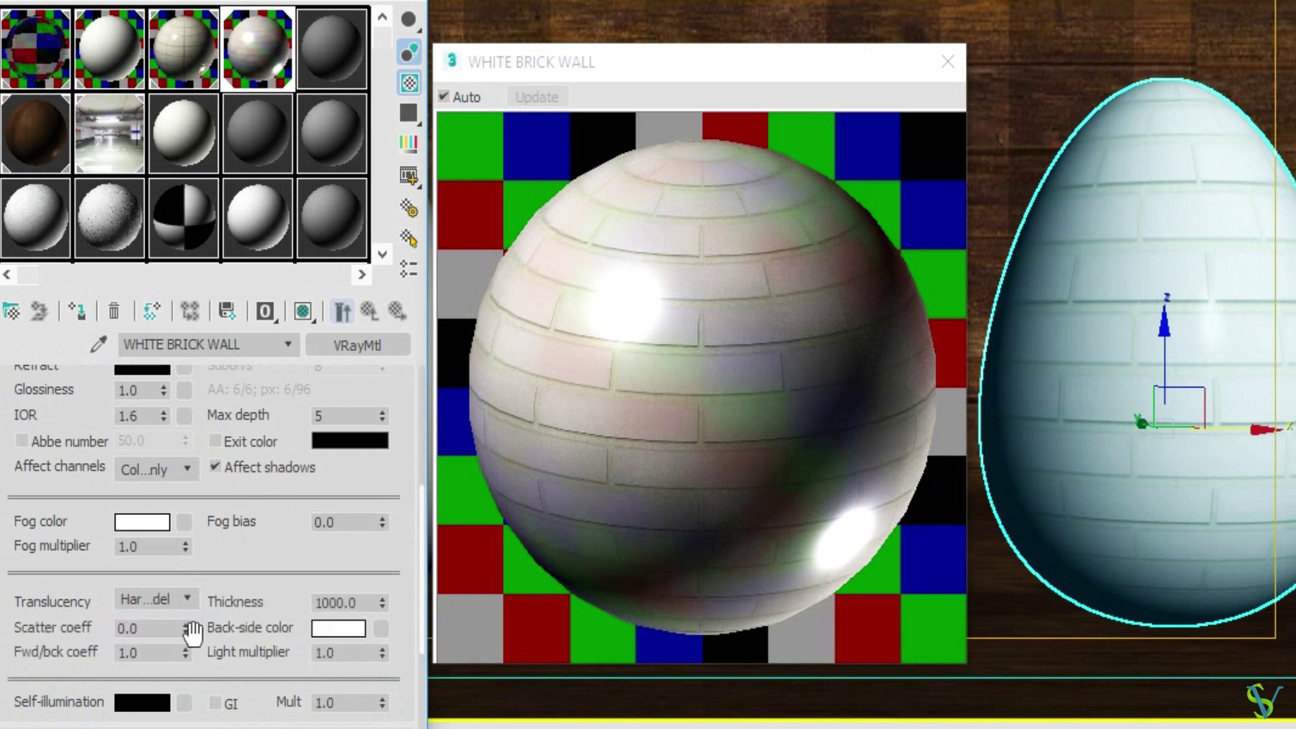
double_click(153, 653)
text(.5)
key(Return)
double_click(358, 603)
text(2)
key(Return)
Change the brick material's BRDF type to Ward
drag(260, 585, 264, 391)
click(147, 575)
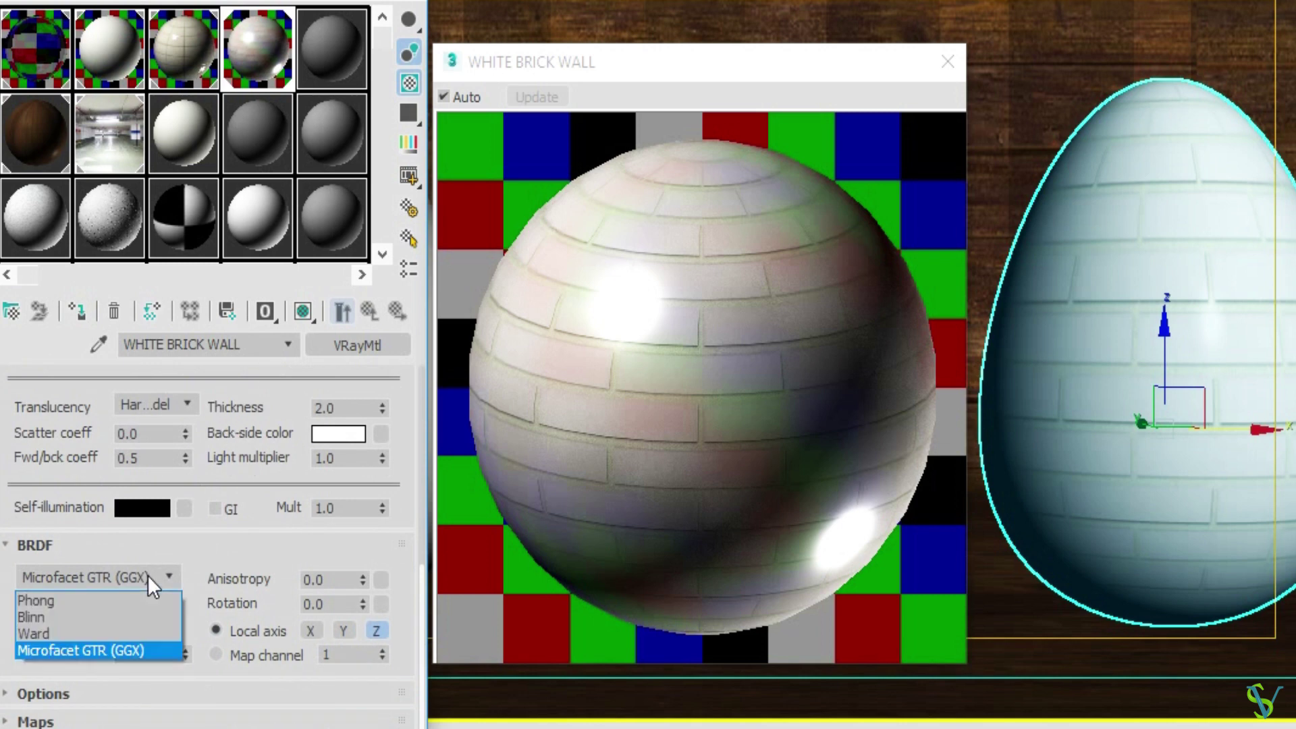
click(86, 633)
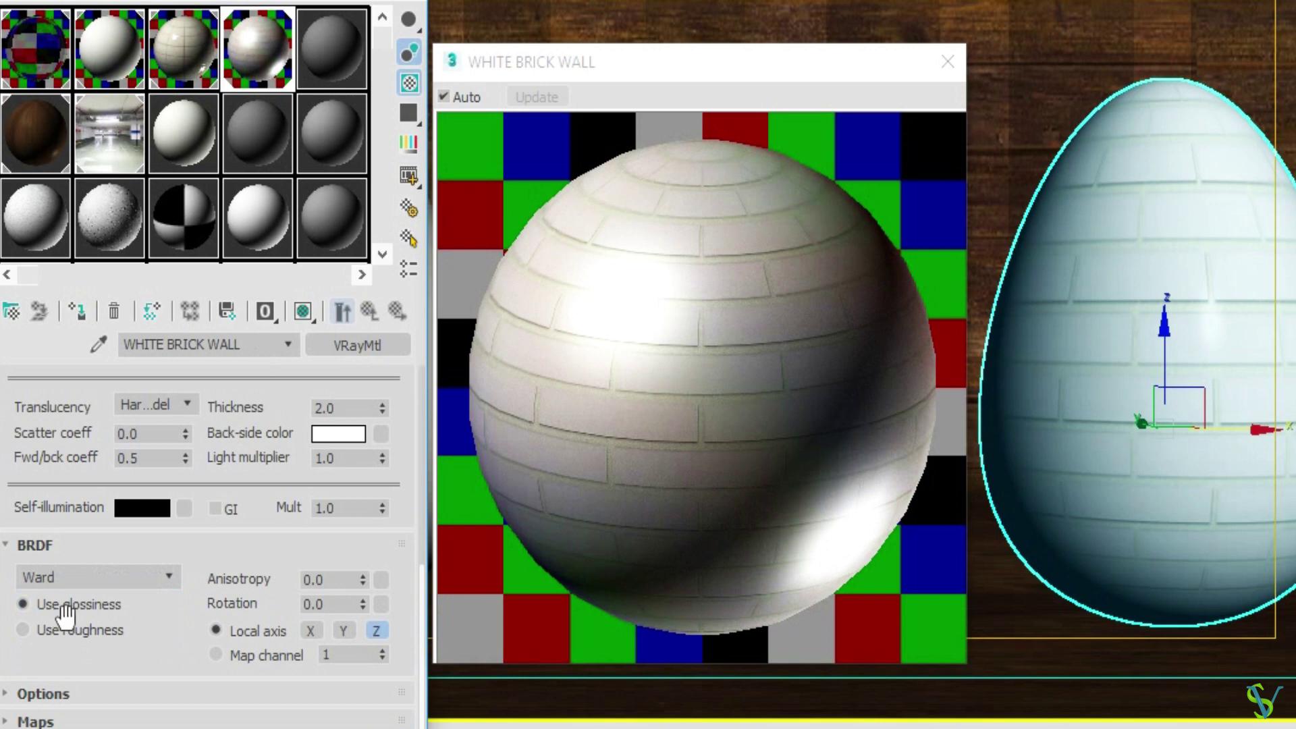
In the material options, set Cutoff to 0.02, disable Fog system units scaling and set Preserve energy to Monochrome
click(101, 690)
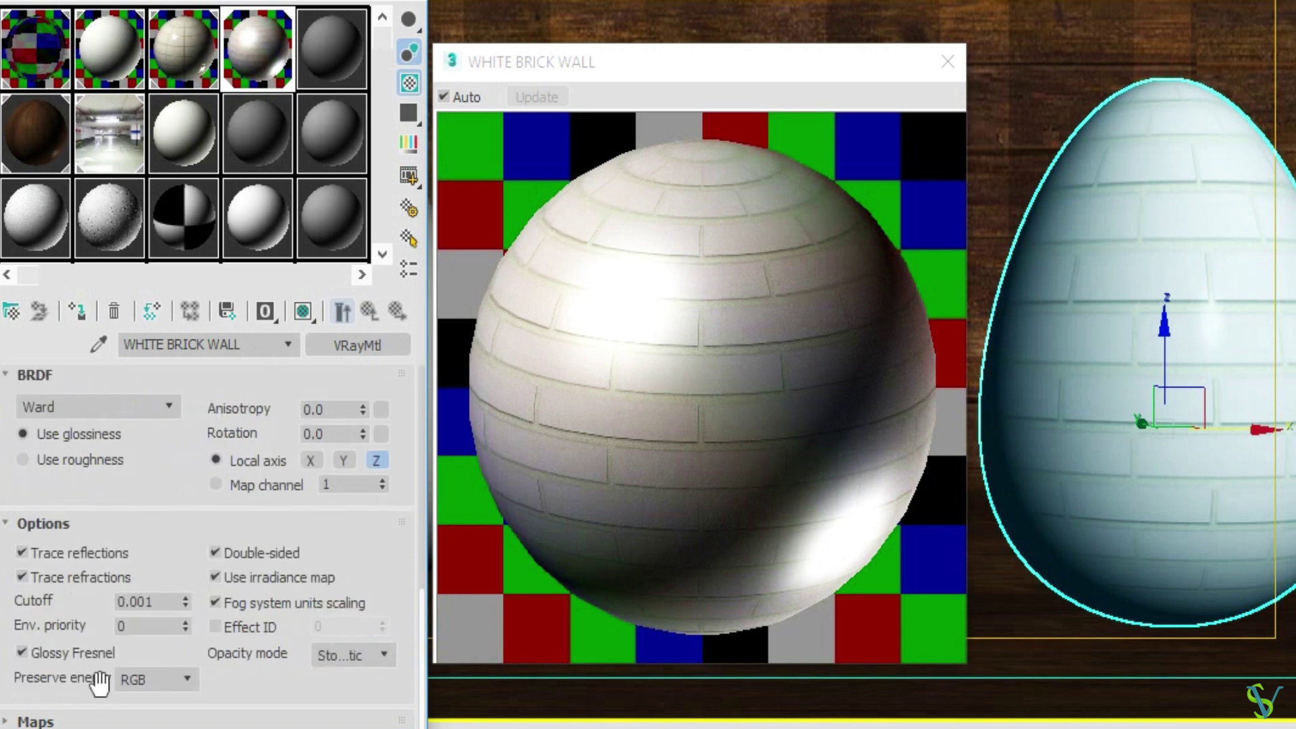
drag(133, 602, 212, 611)
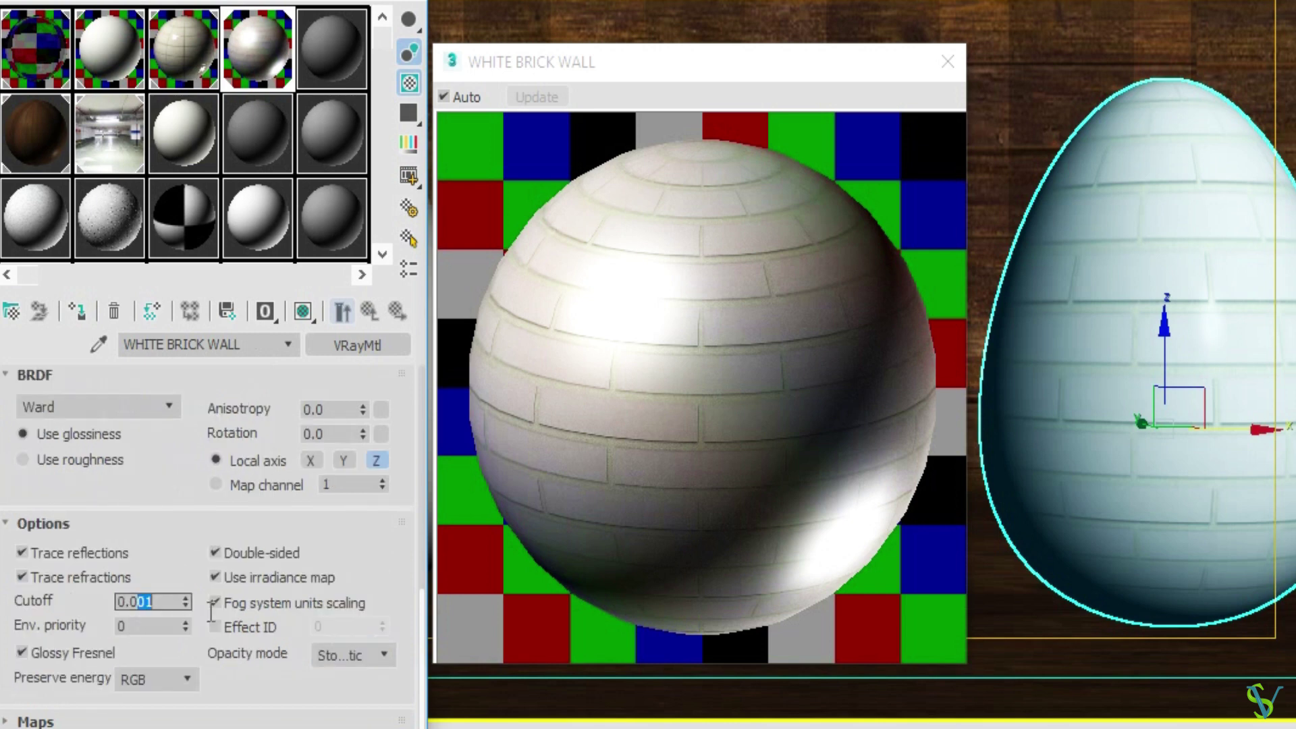
text(2)
key(Return)
click(285, 605)
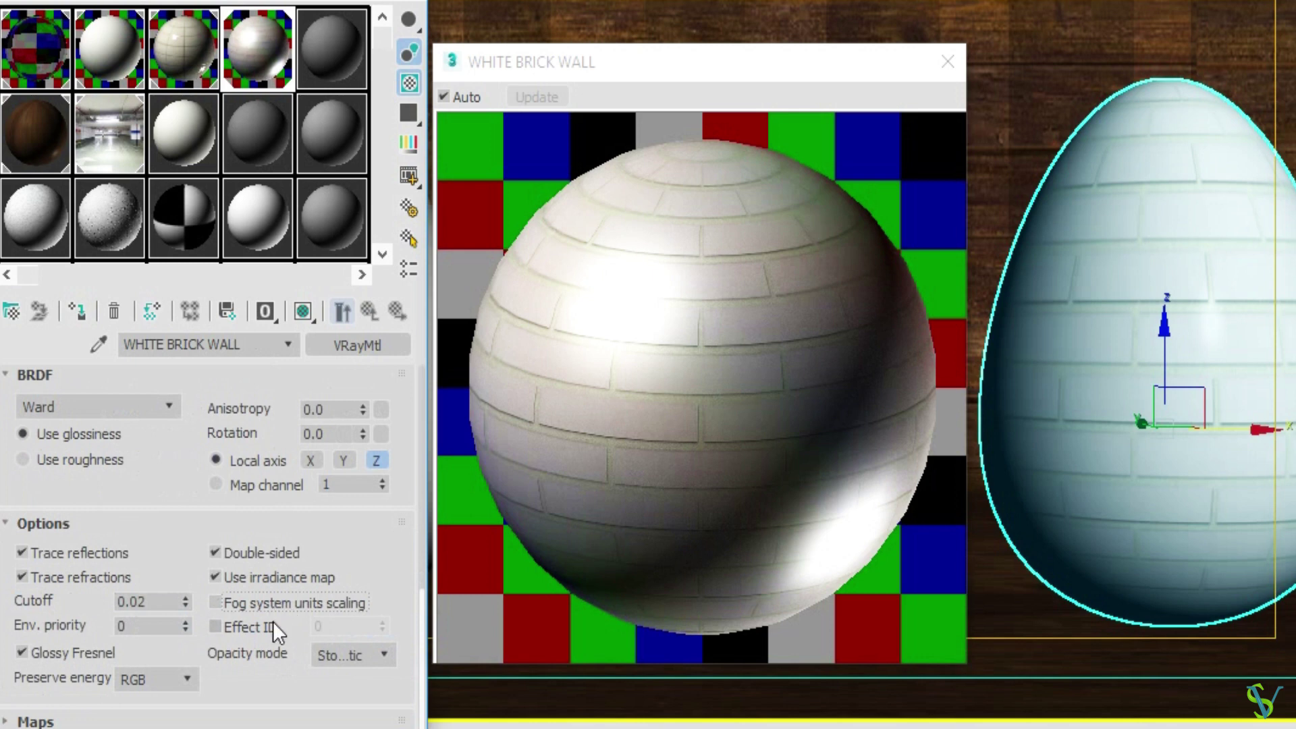
click(152, 680)
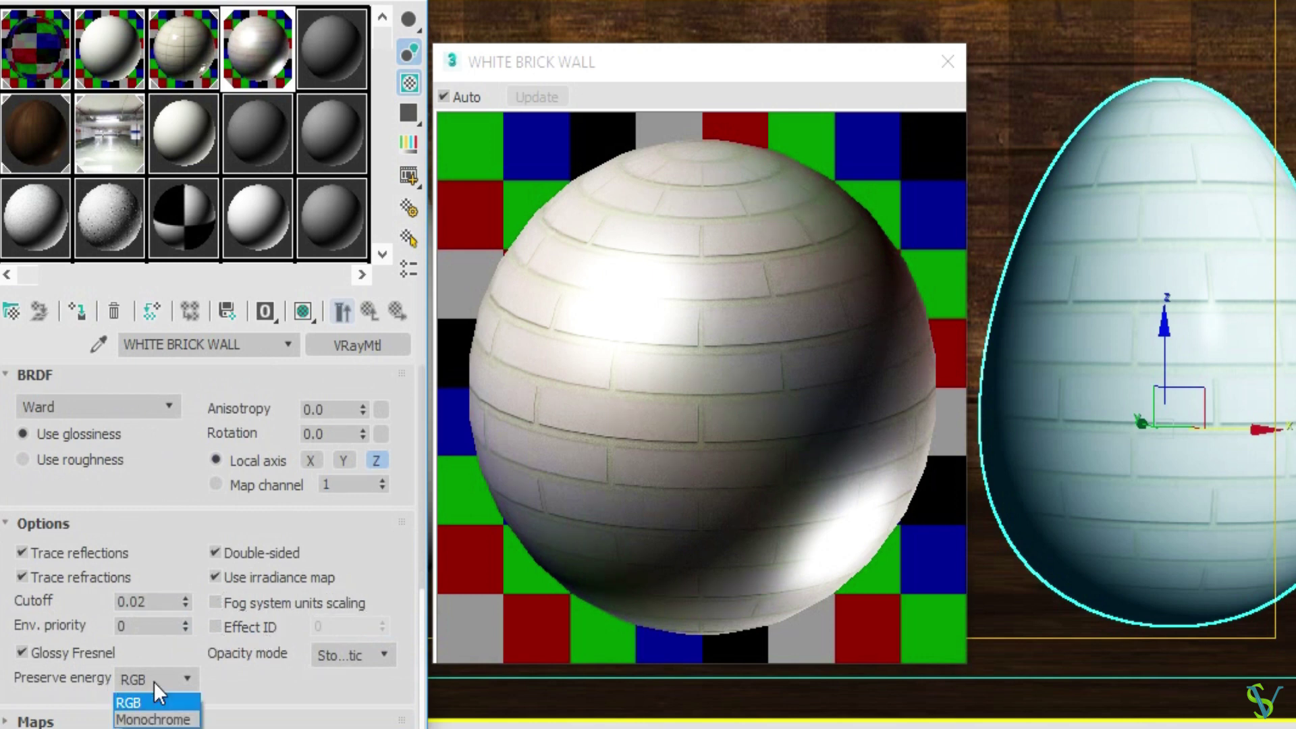
click(165, 721)
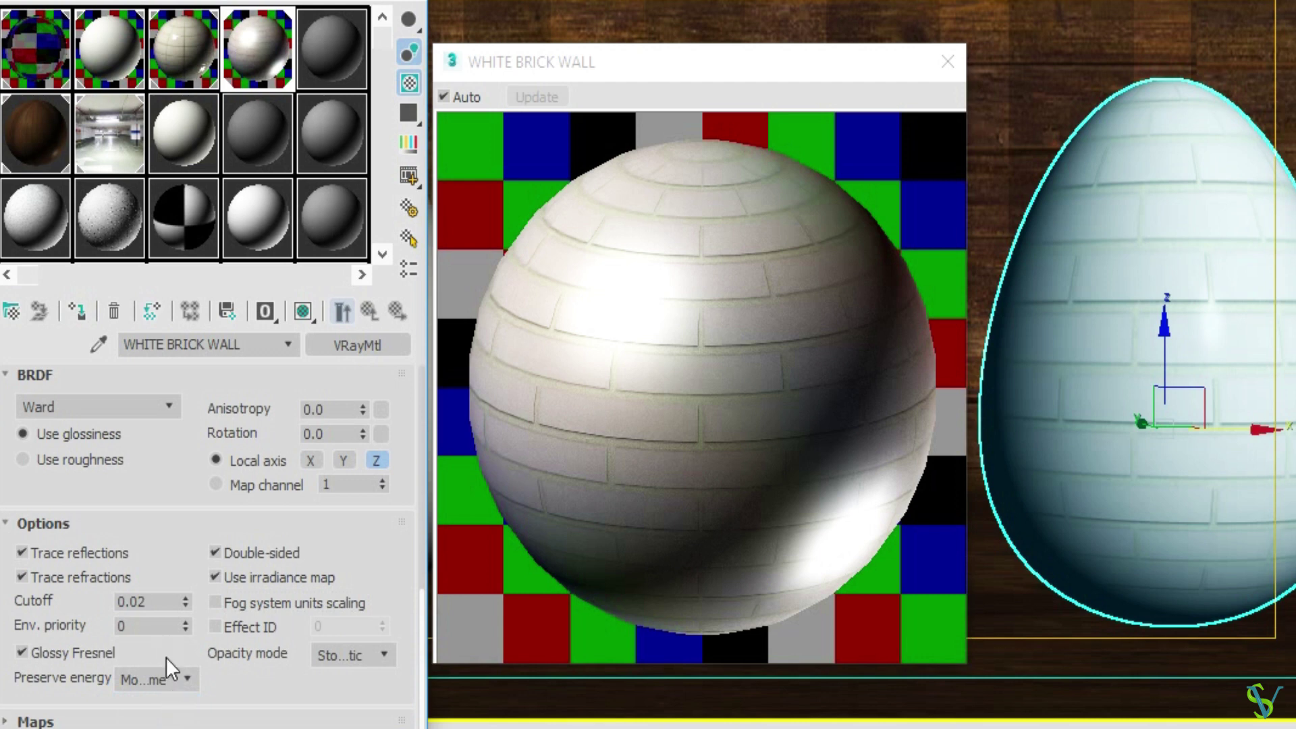
Set the material's Diffuse map amount to 52
click(81, 721)
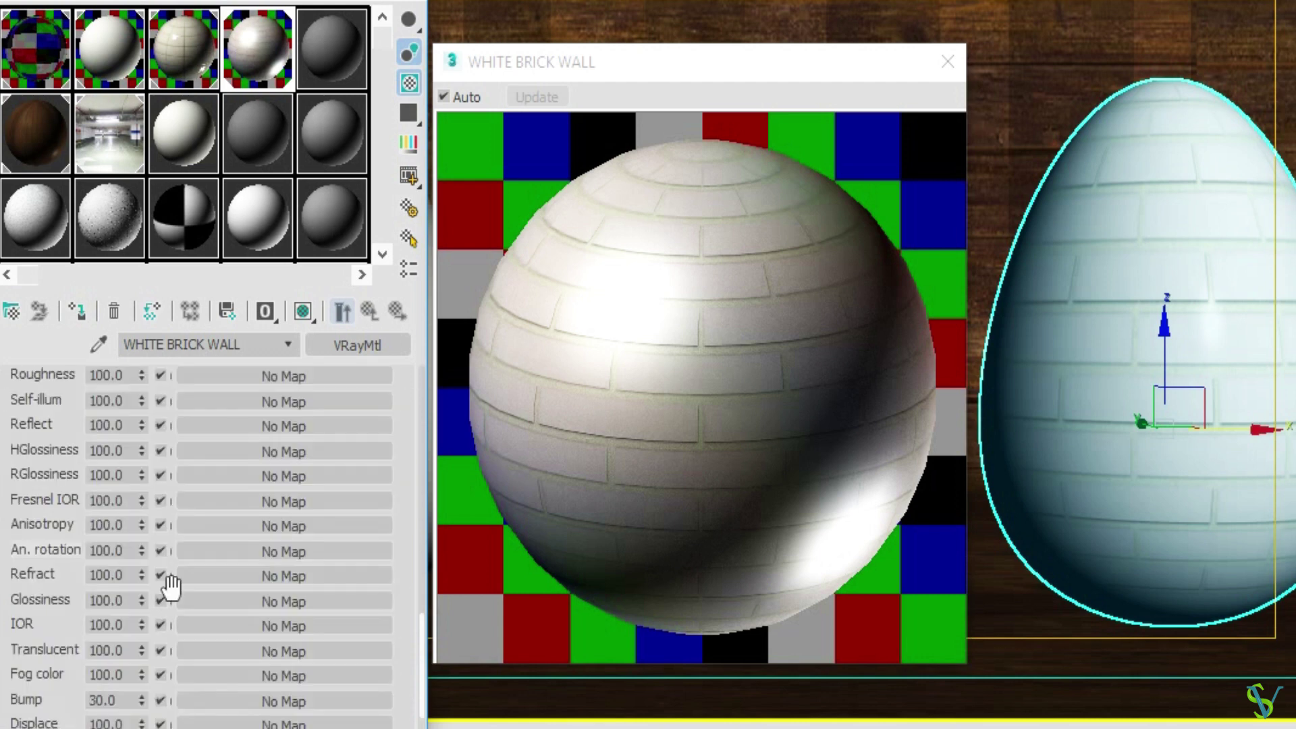
scroll(170, 588, down, 1)
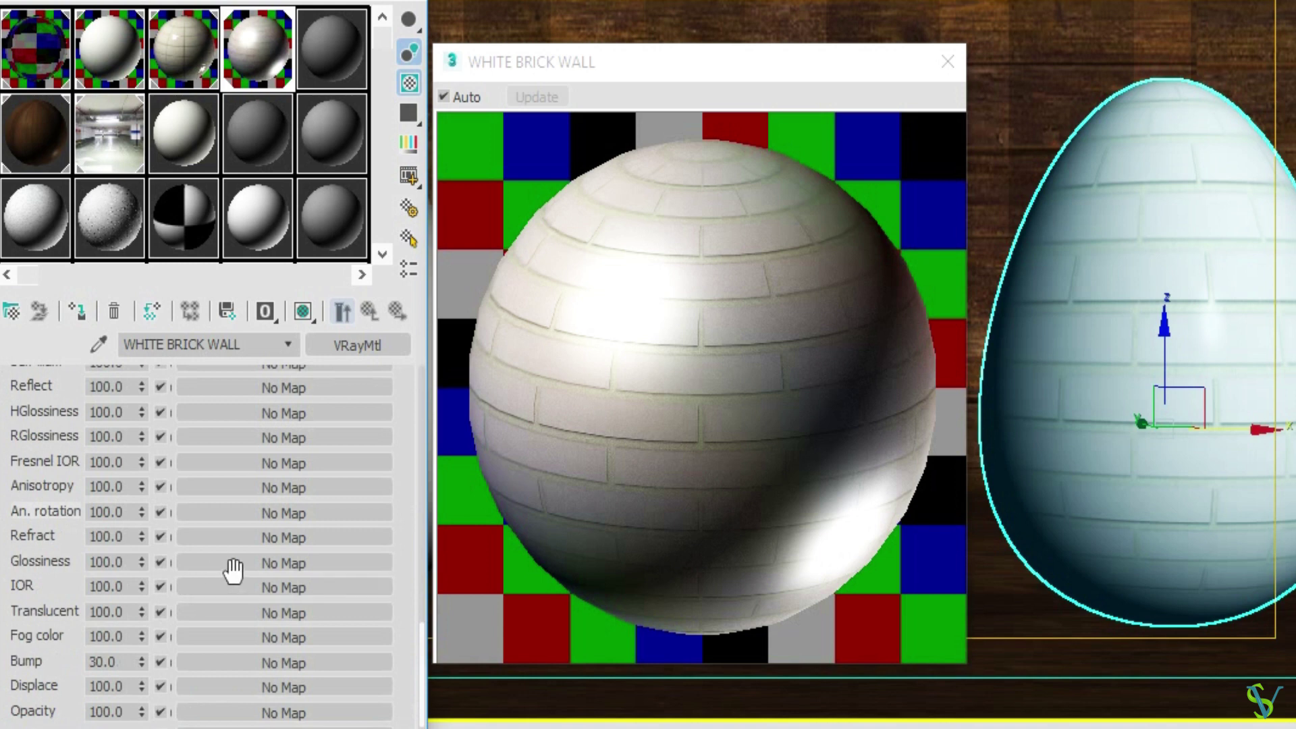
scroll(266, 570, up, 4)
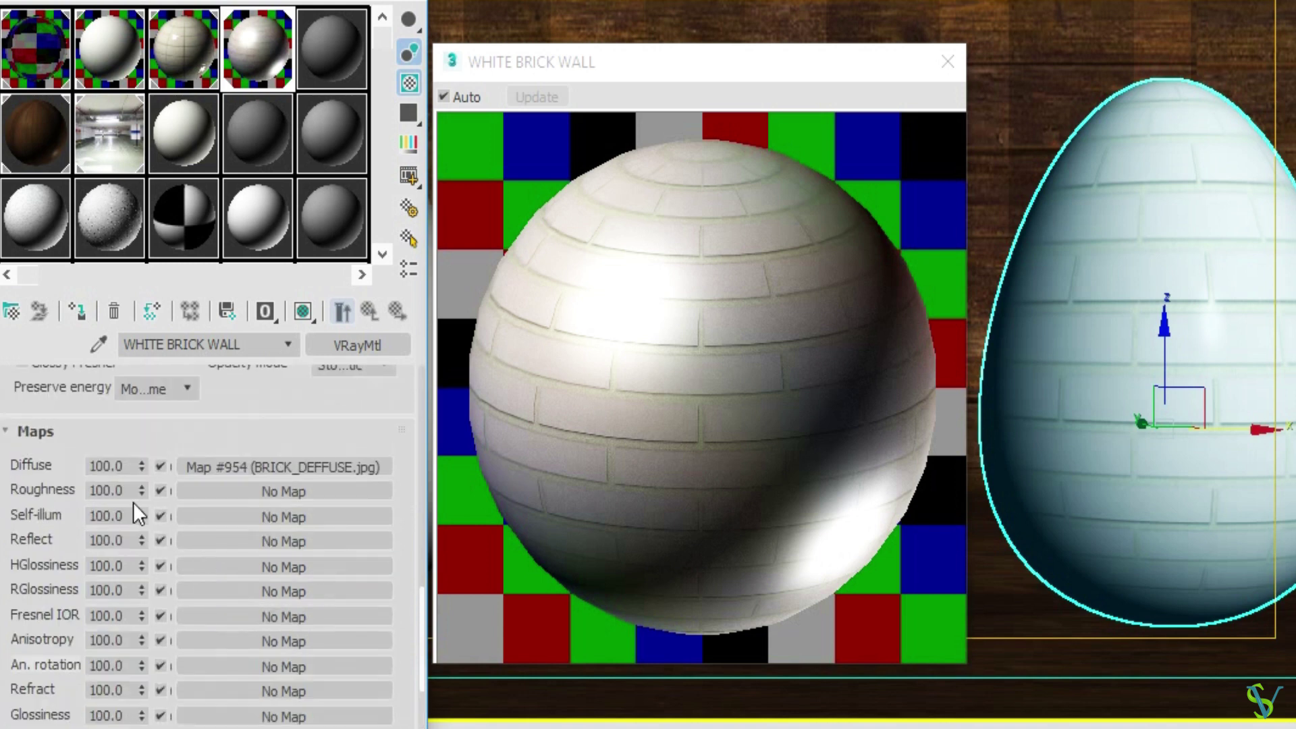
double_click(128, 467)
text(52)
key(Return)
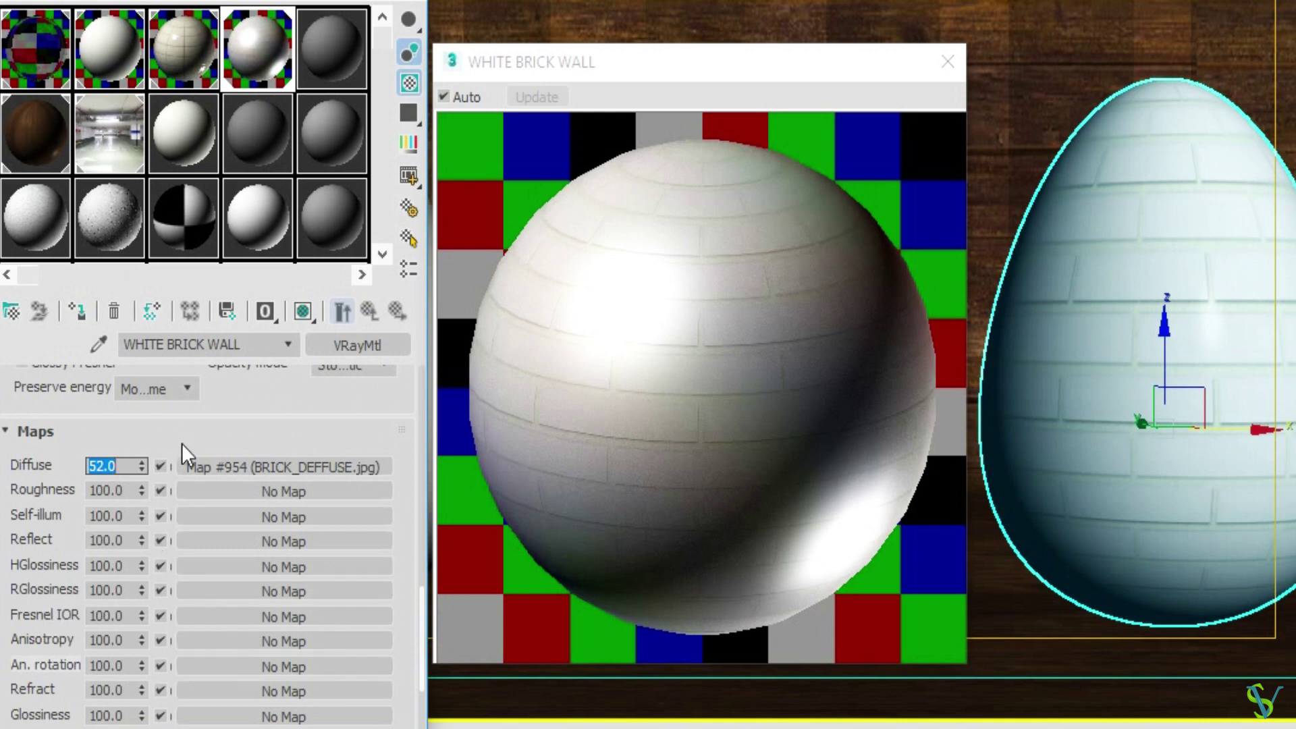
Load BRICK_BUMP.jpg from the White brick wall folder as the material's Bump bitmap
drag(165, 448, 169, 275)
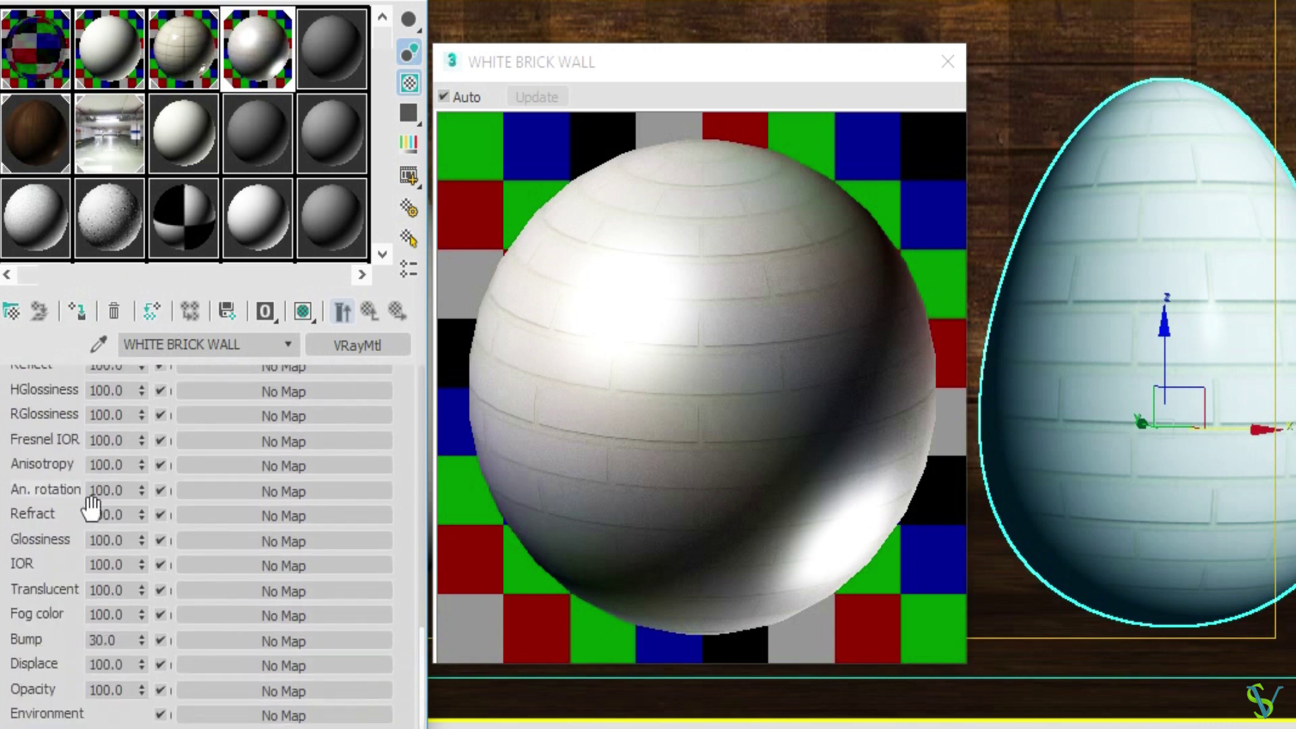
click(212, 641)
double_click(332, 210)
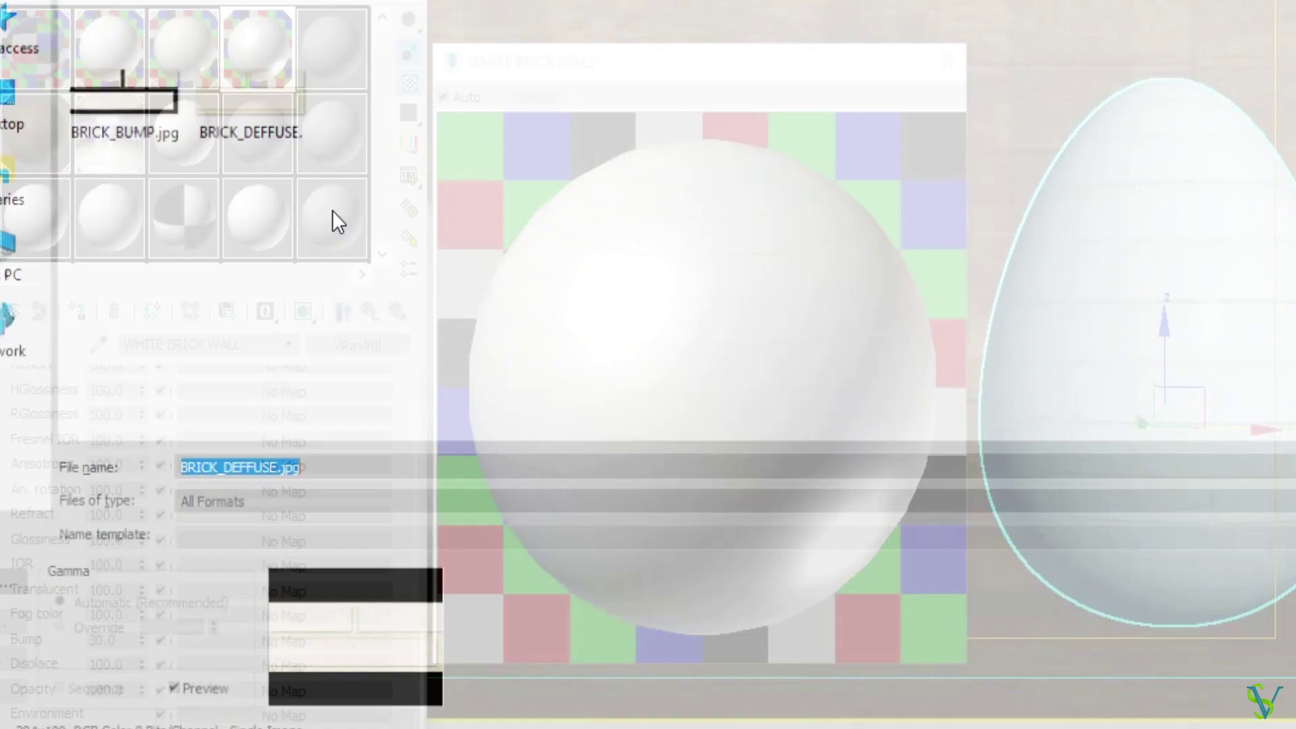
click(126, 111)
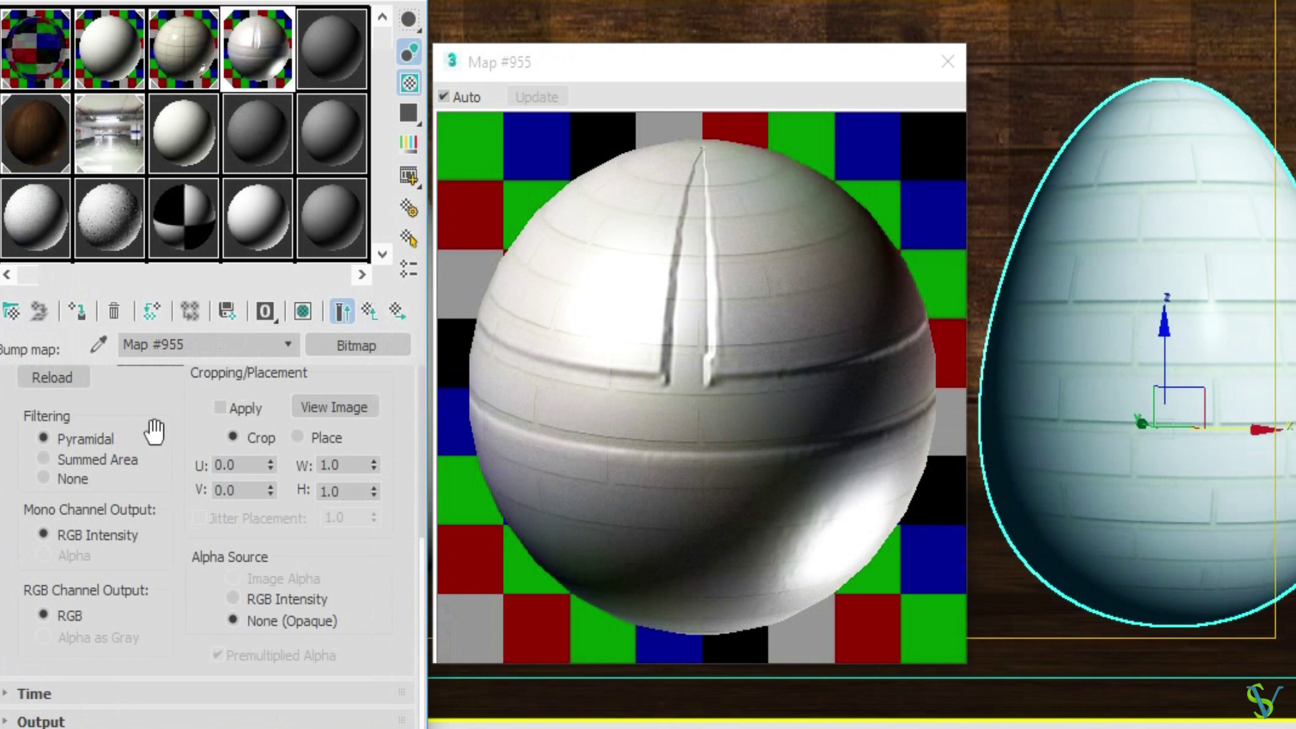
Set the bump bitmap's U and V tiling to 8 and return to the WHITE BRICK WALL material
scroll(174, 422, up, 5)
click(187, 505)
text(8)
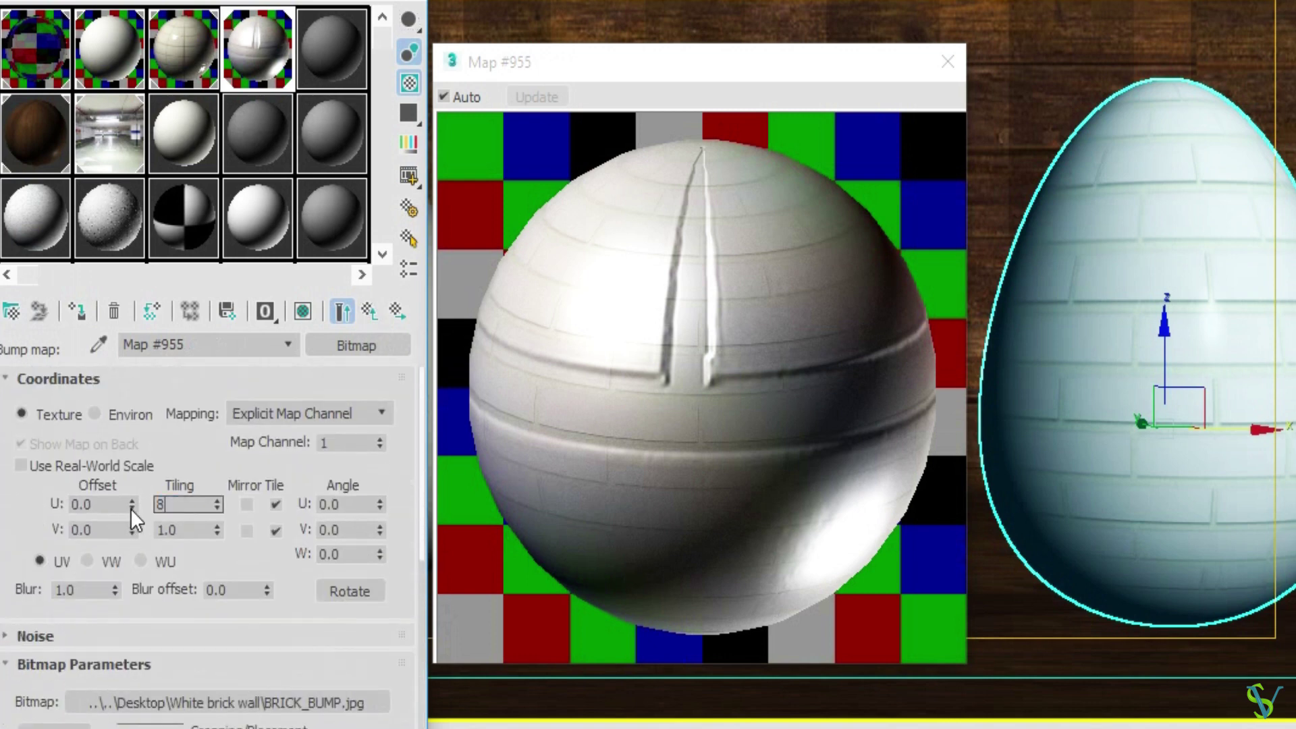
key(Tab)
text(8)
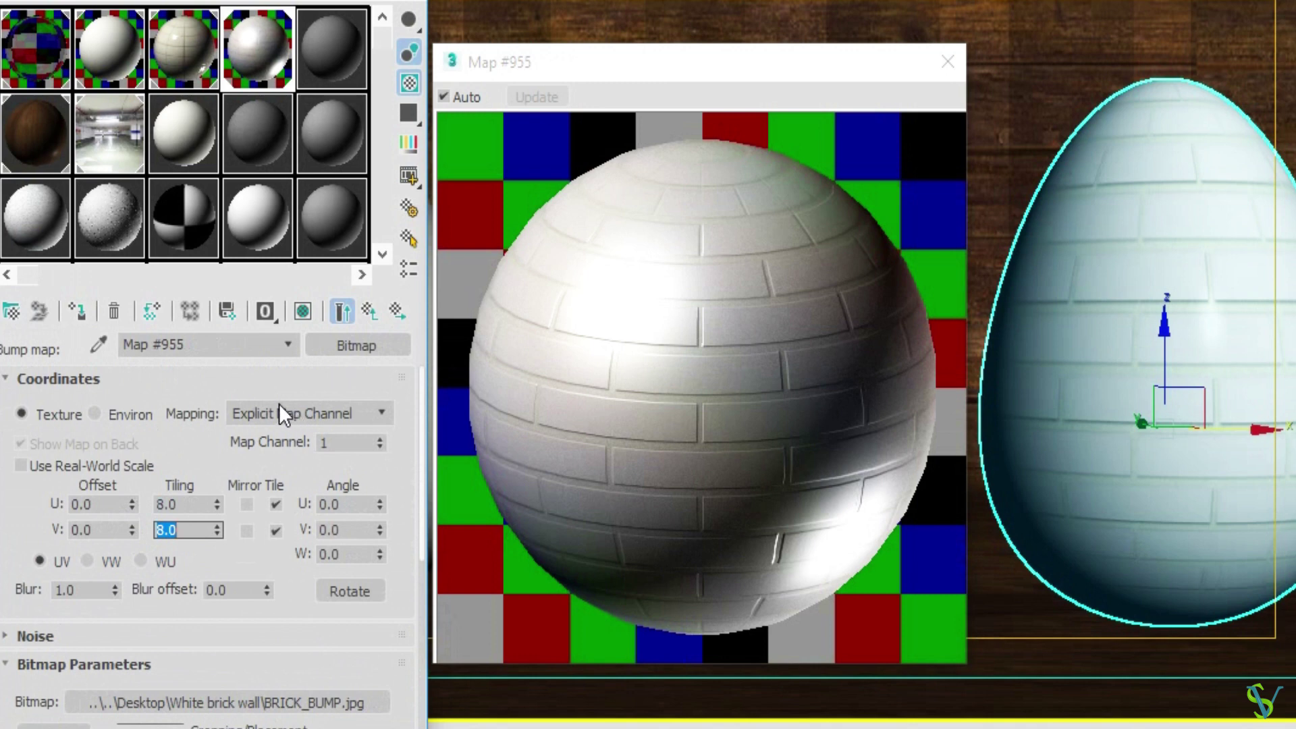
click(368, 313)
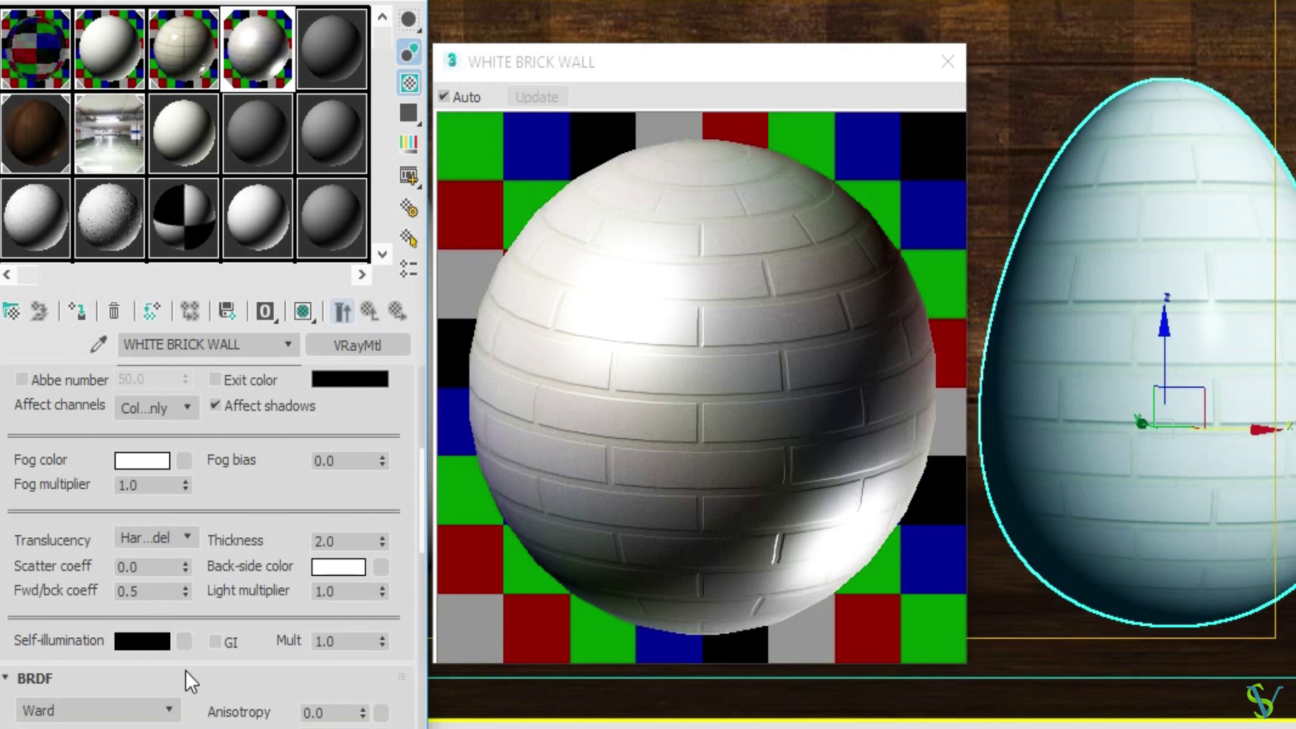
Turn off Glossy Fresnel in the material options and set the Bump map amount to 77
drag(212, 490, 248, 198)
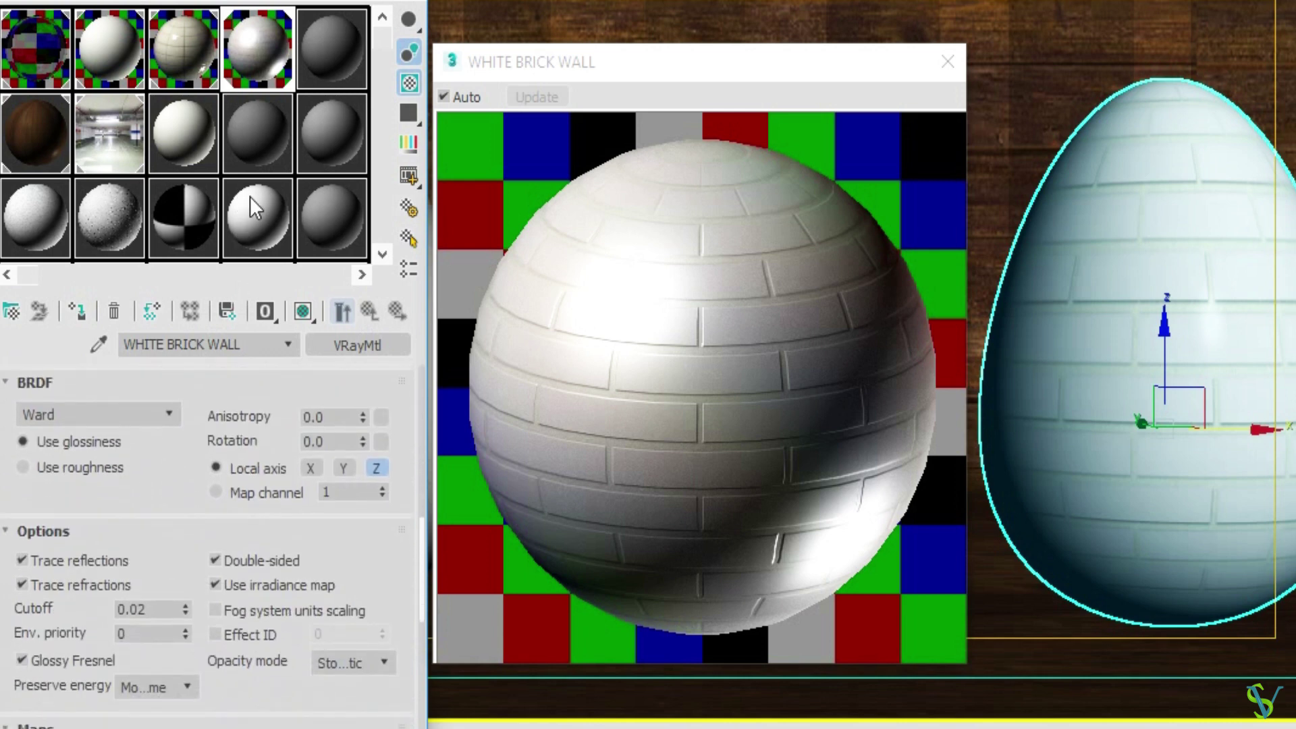
click(74, 658)
drag(208, 694, 223, 251)
drag(119, 664, 78, 661)
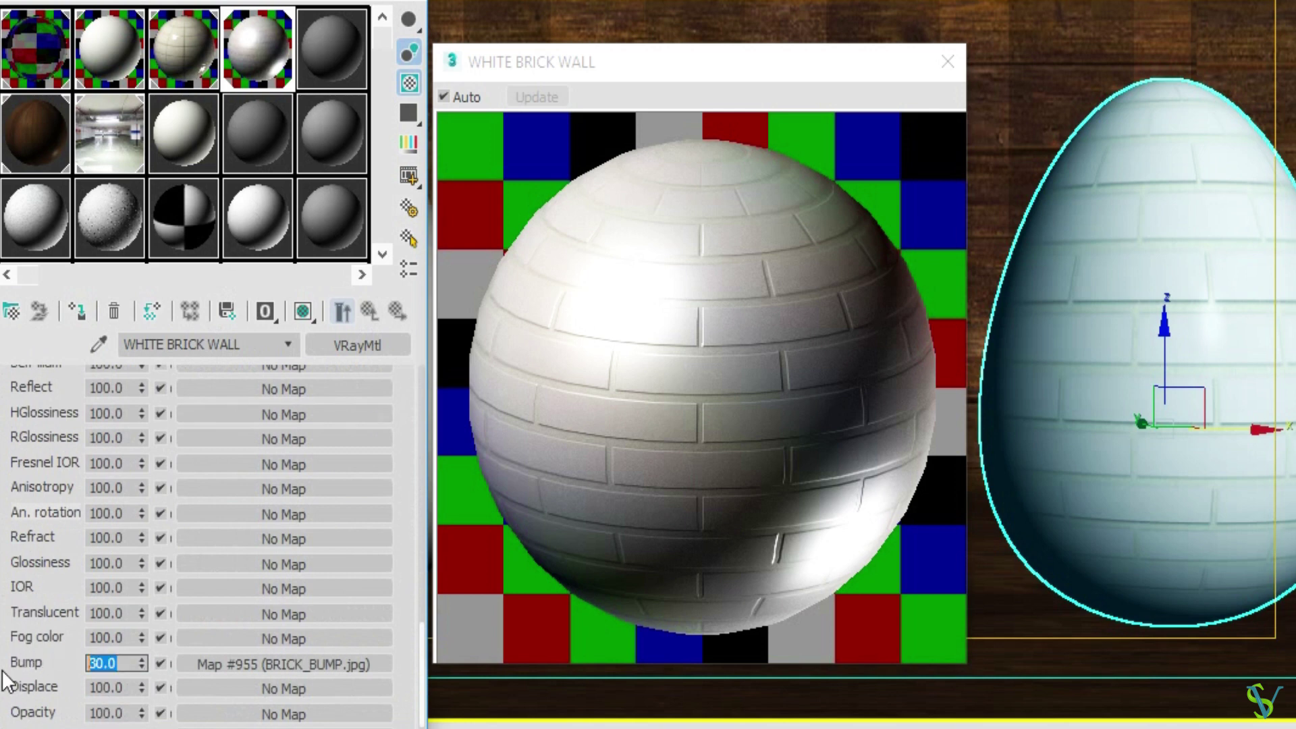
text(77)
key(Return)
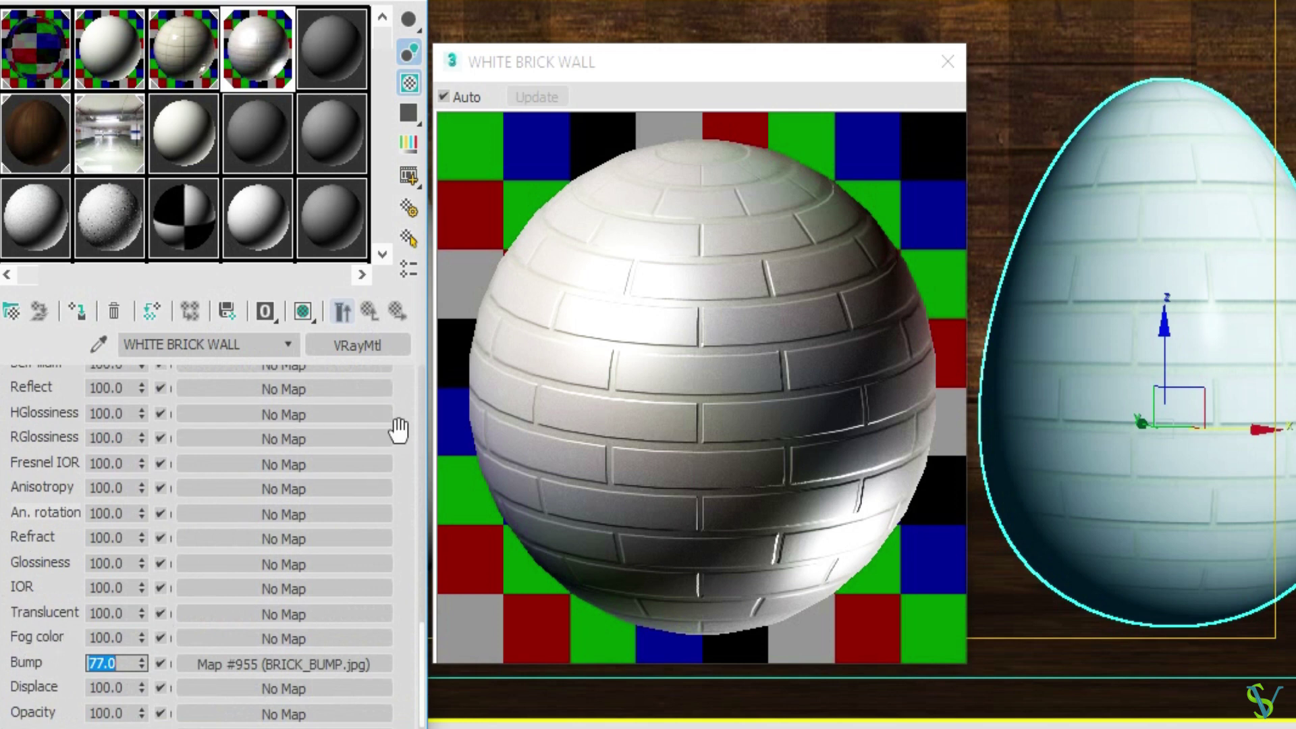
Reopen the material's diffuse brick bitmap and check its U tiling value
scroll(399, 429, up, 10)
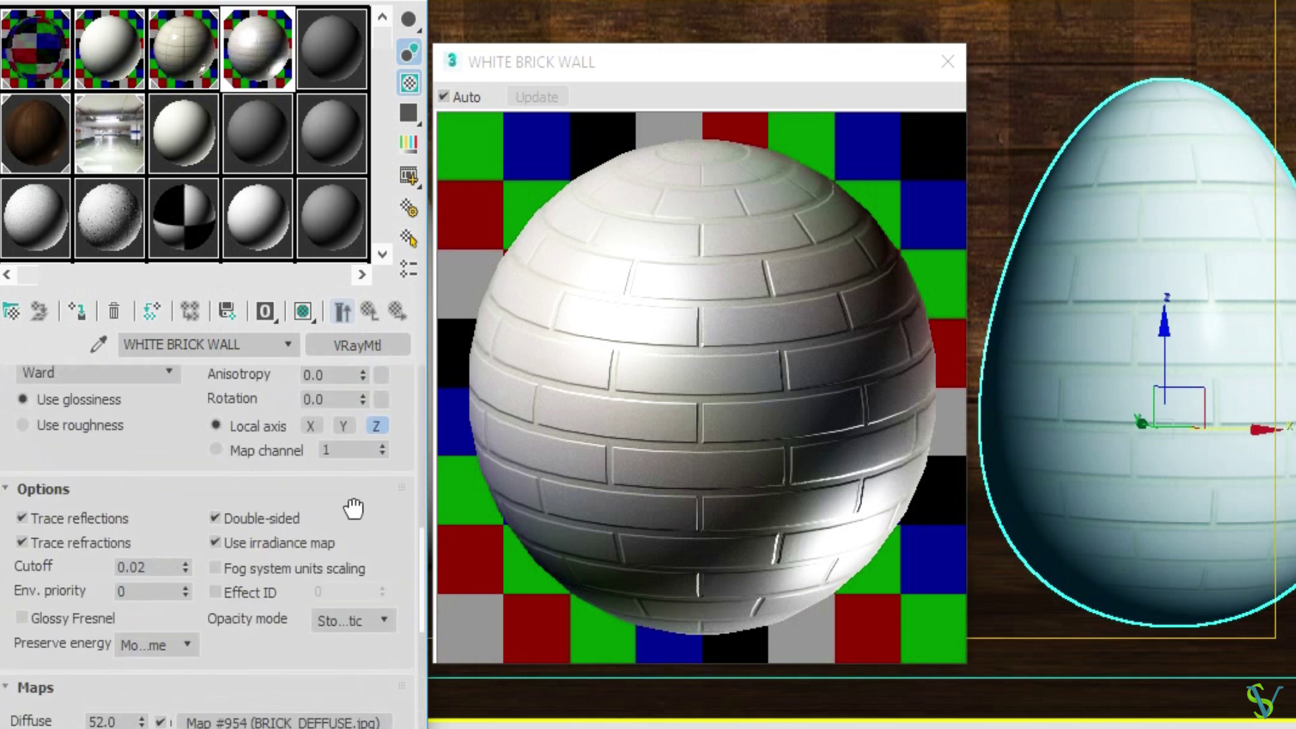
scroll(237, 514, up, 5)
scroll(336, 423, up, 5)
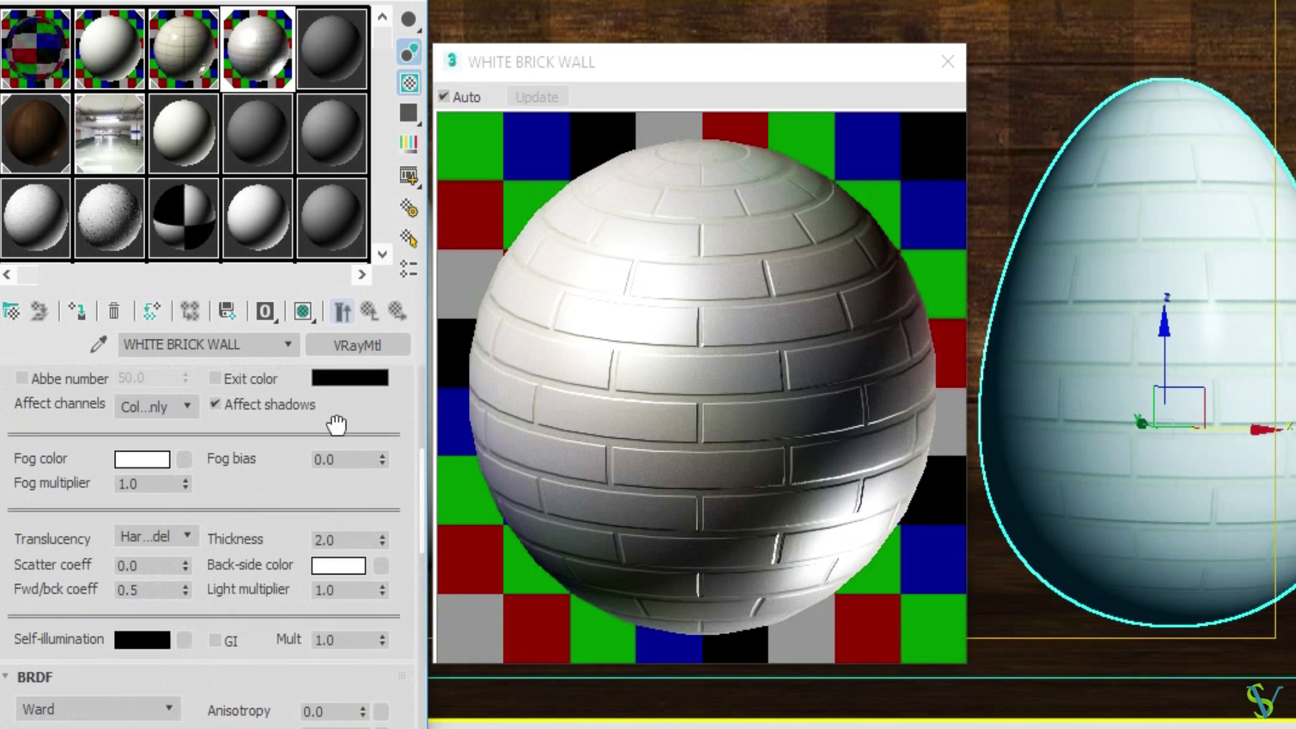
click(183, 407)
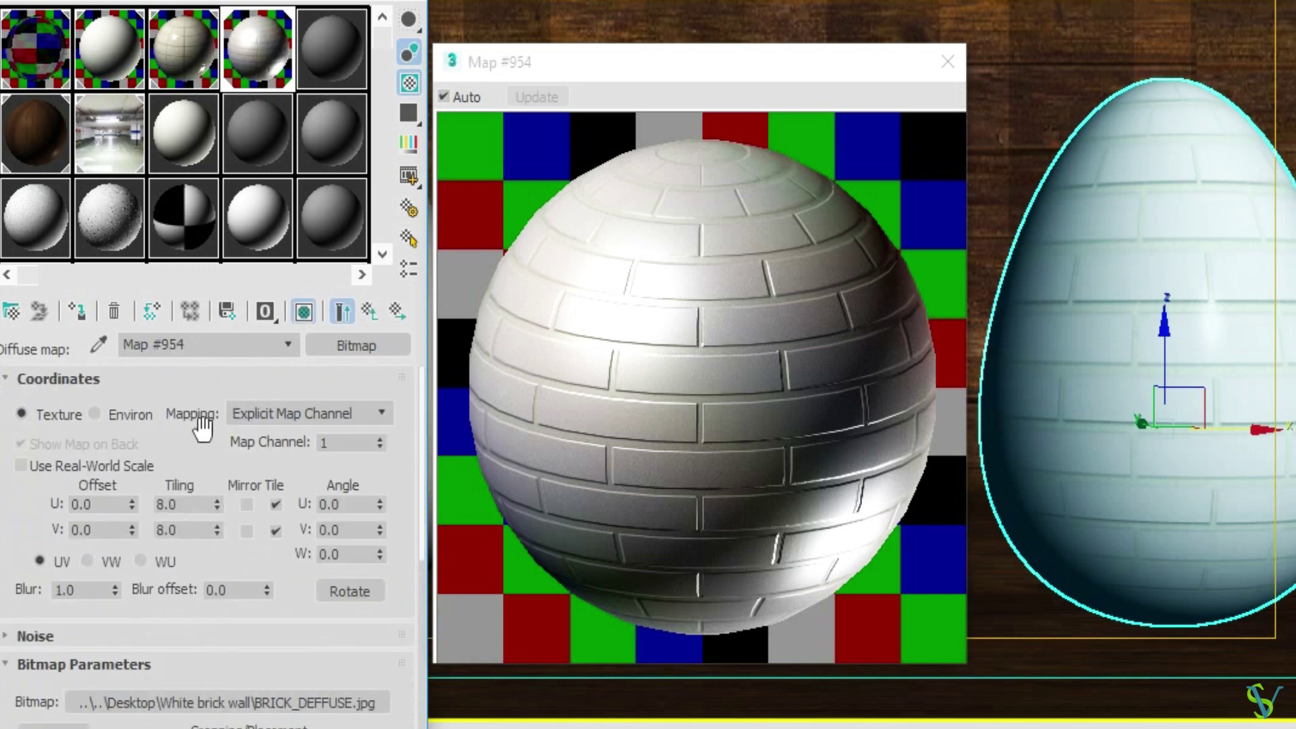
double_click(191, 506)
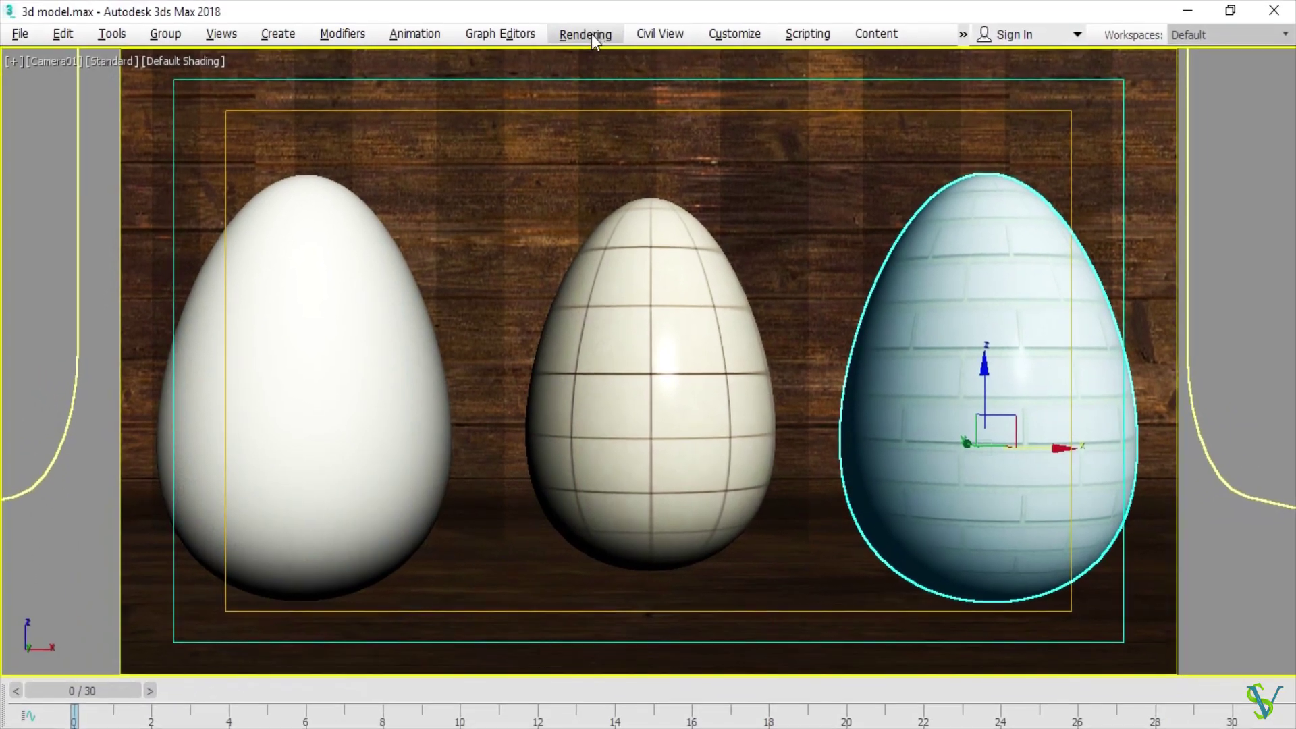
Set the V-Ray irradiance map preset to Medium - animation and render the Camera01 view
click(588, 20)
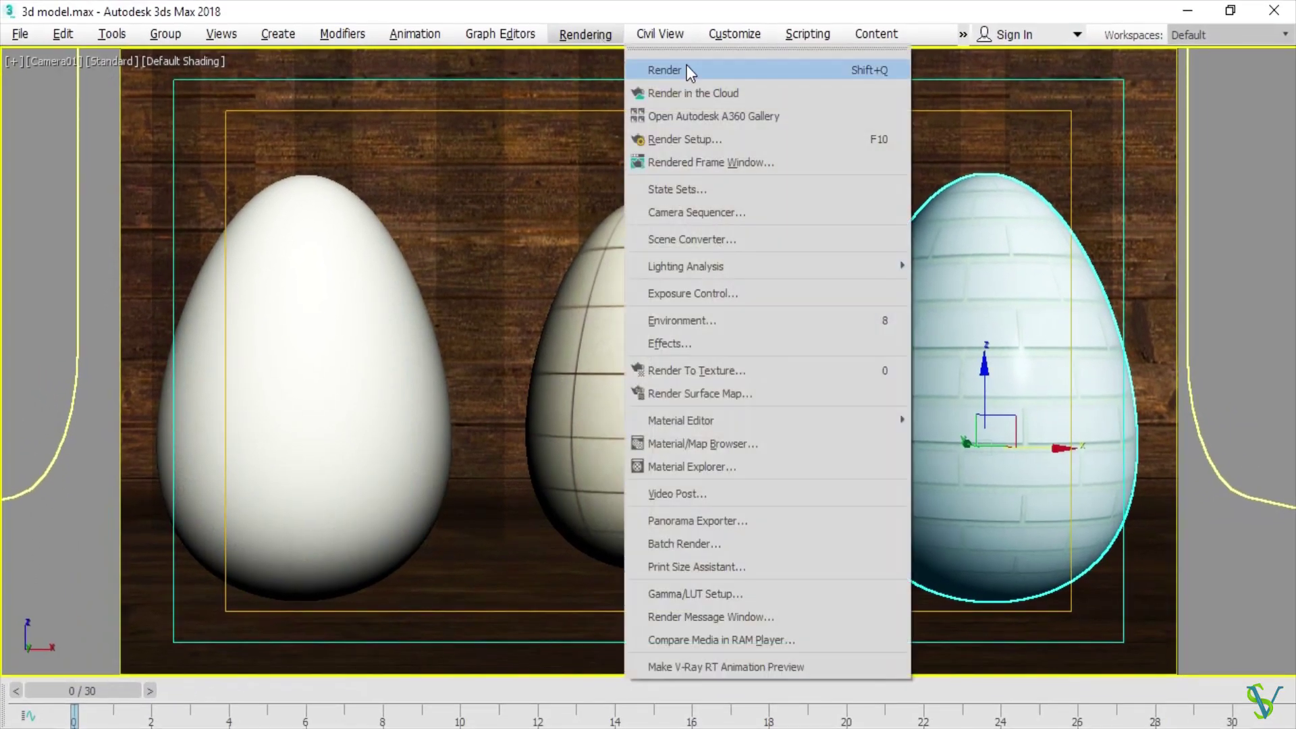
click(786, 125)
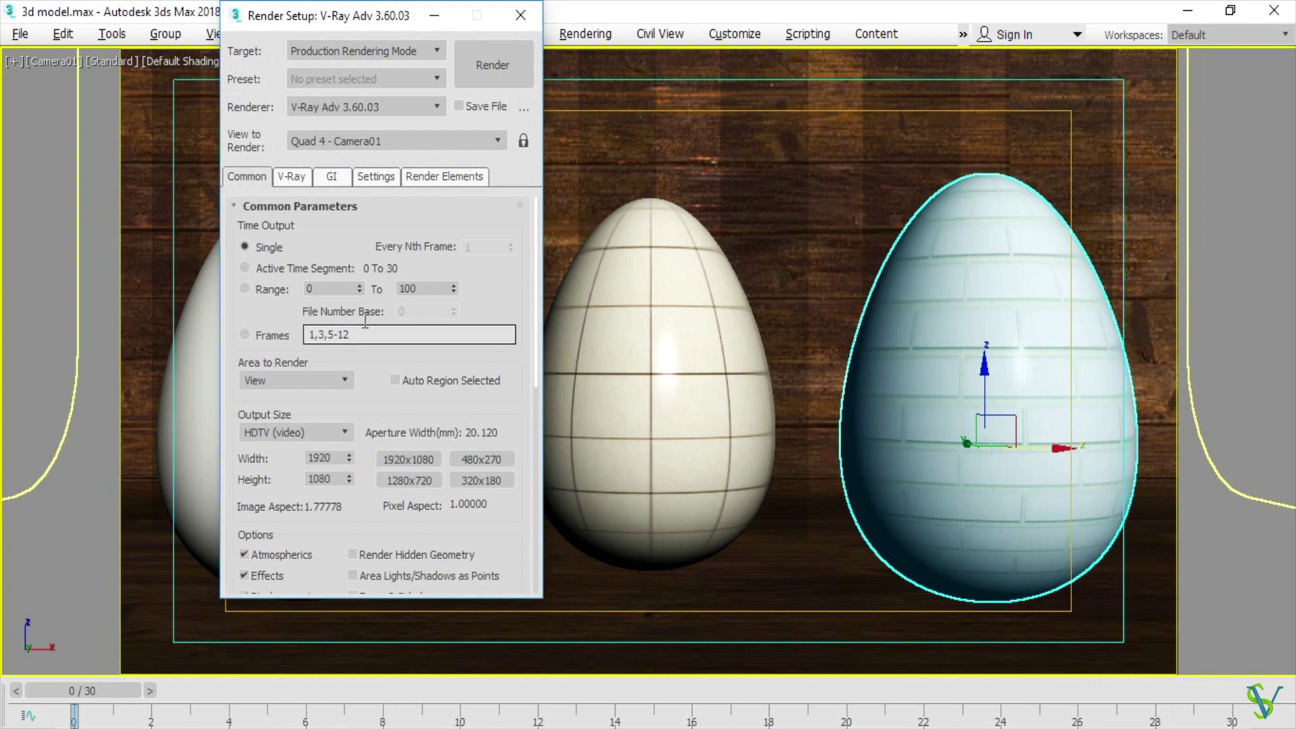
click(335, 178)
click(342, 305)
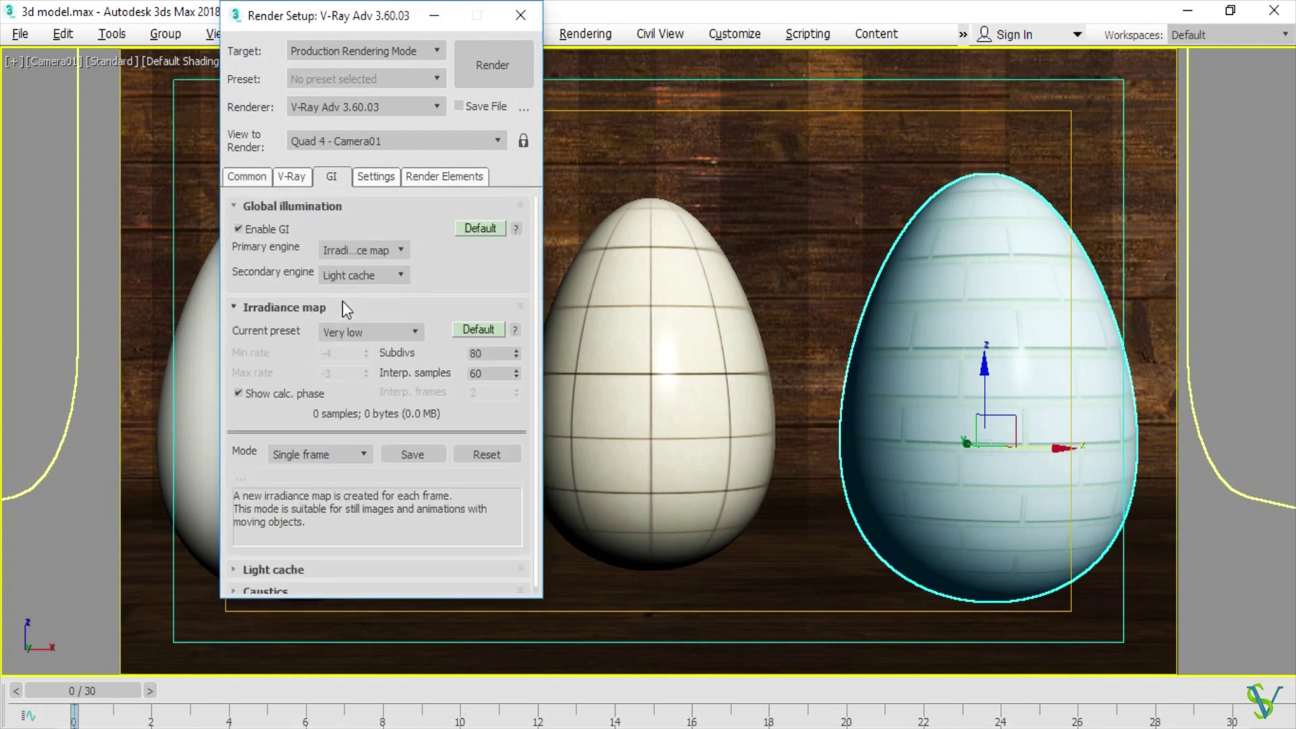
click(359, 328)
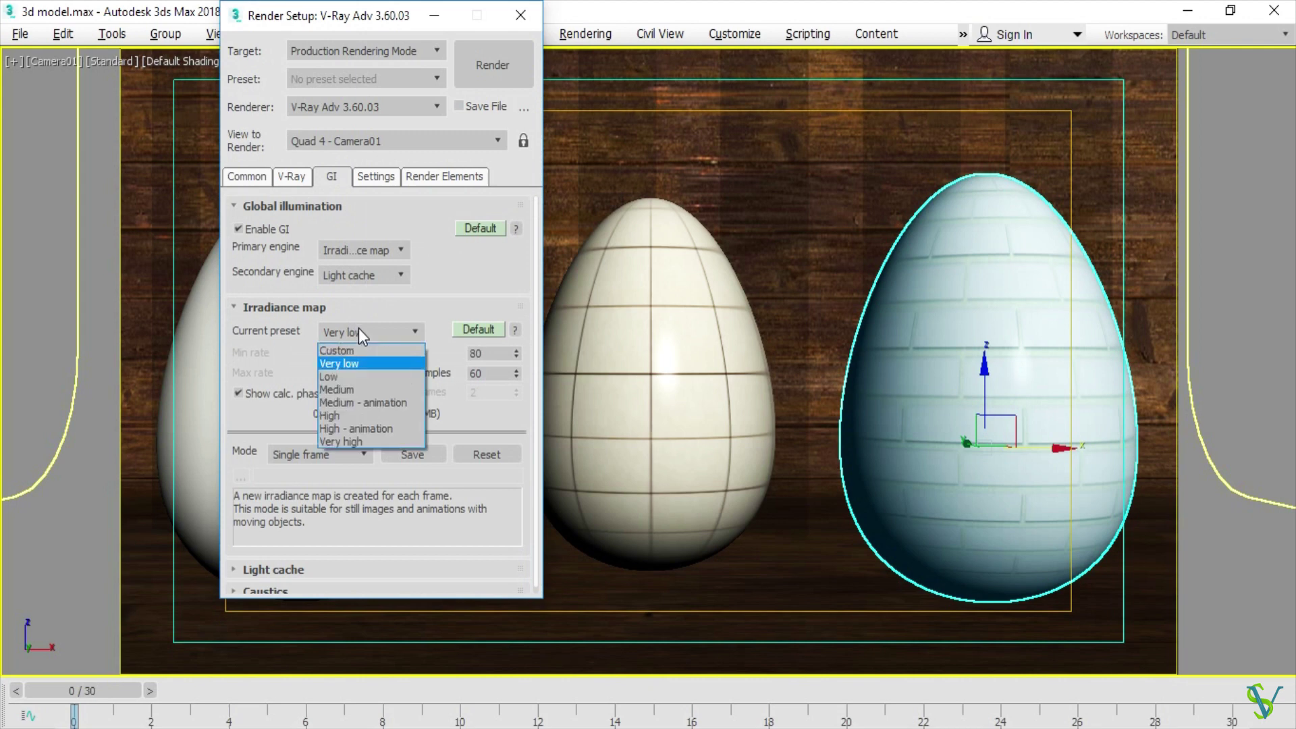
click(360, 401)
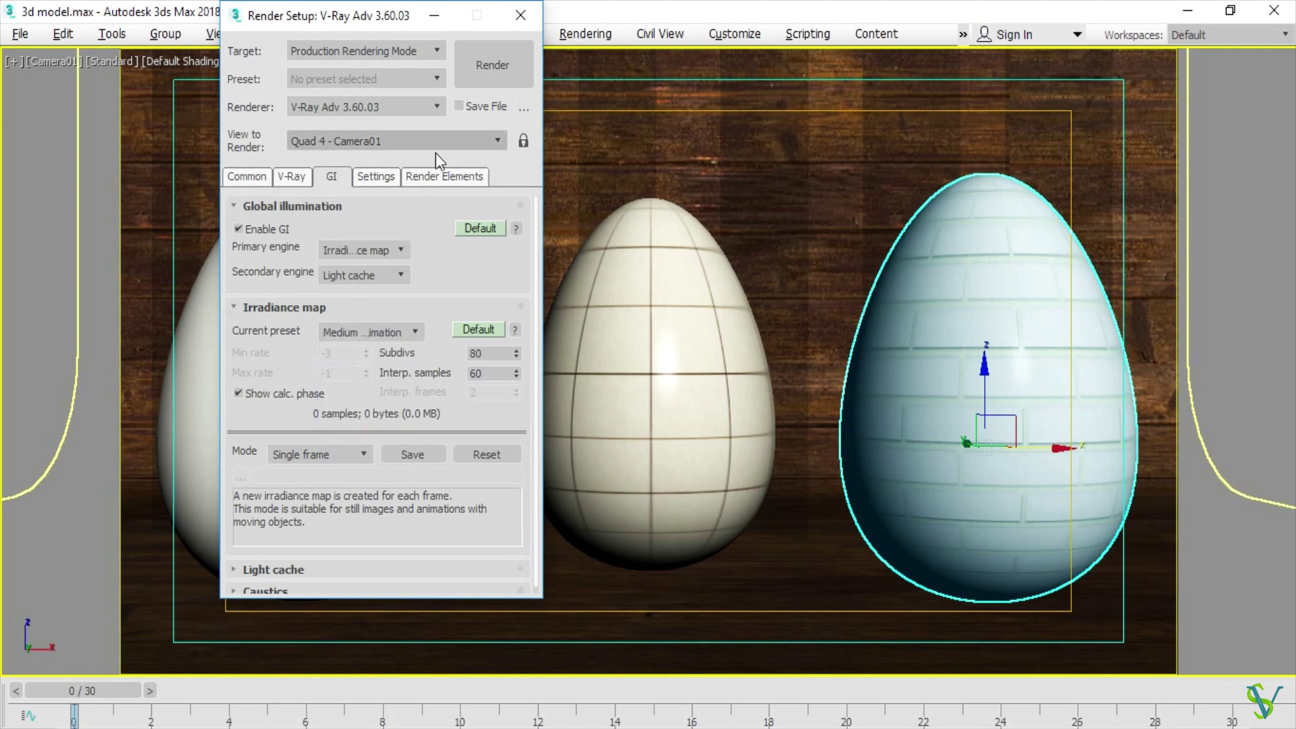
click(501, 65)
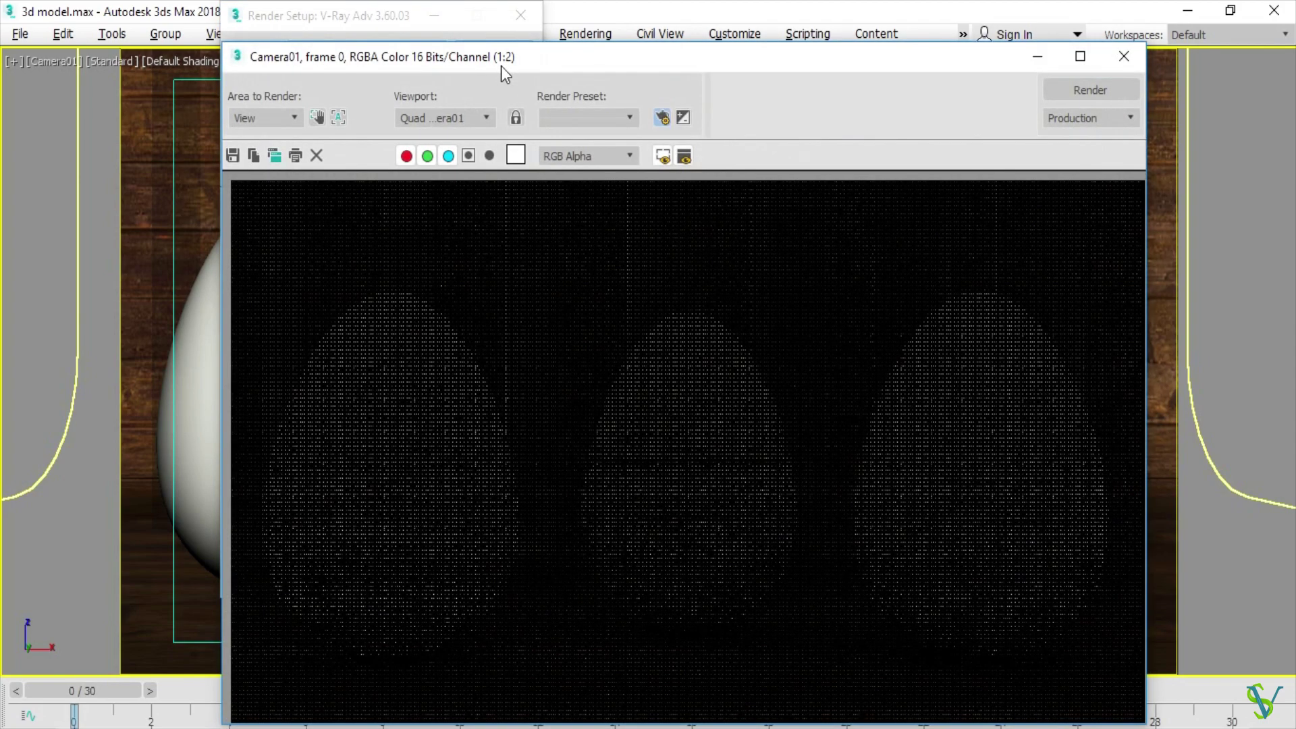